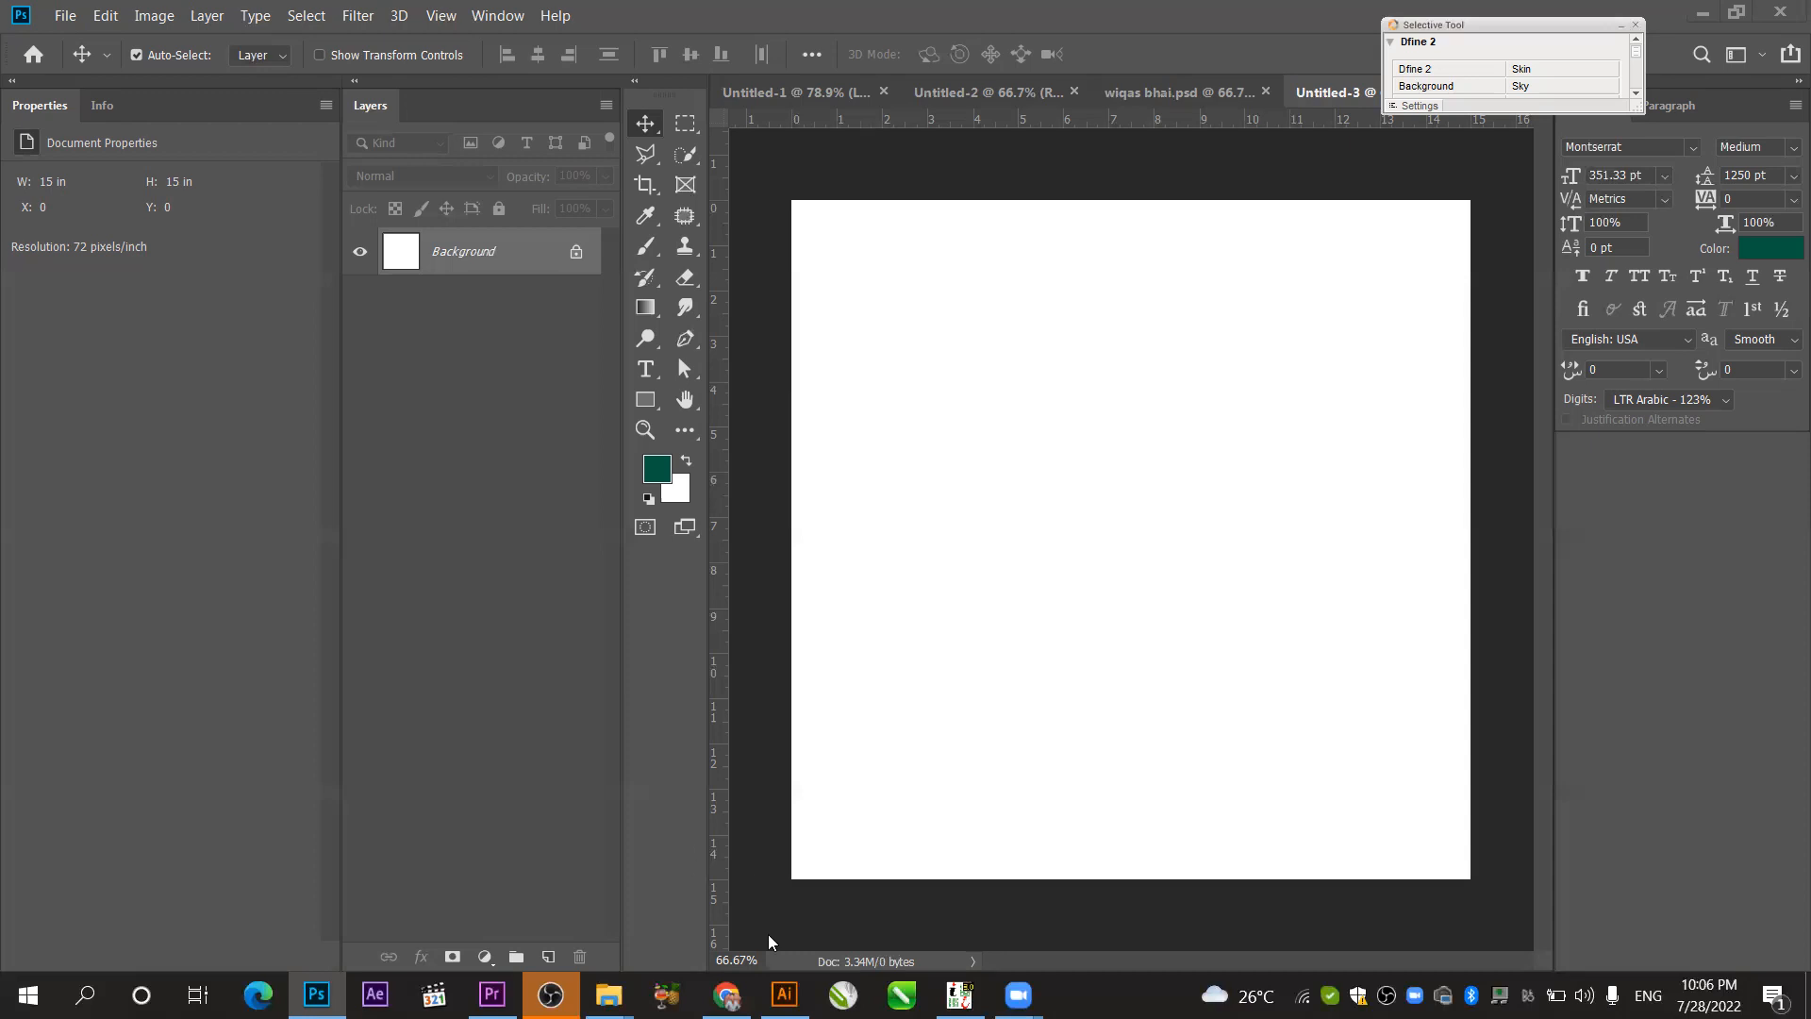
- Switch to Chrome and open the designer's Behance profile in a new tab
left_click(726, 994)
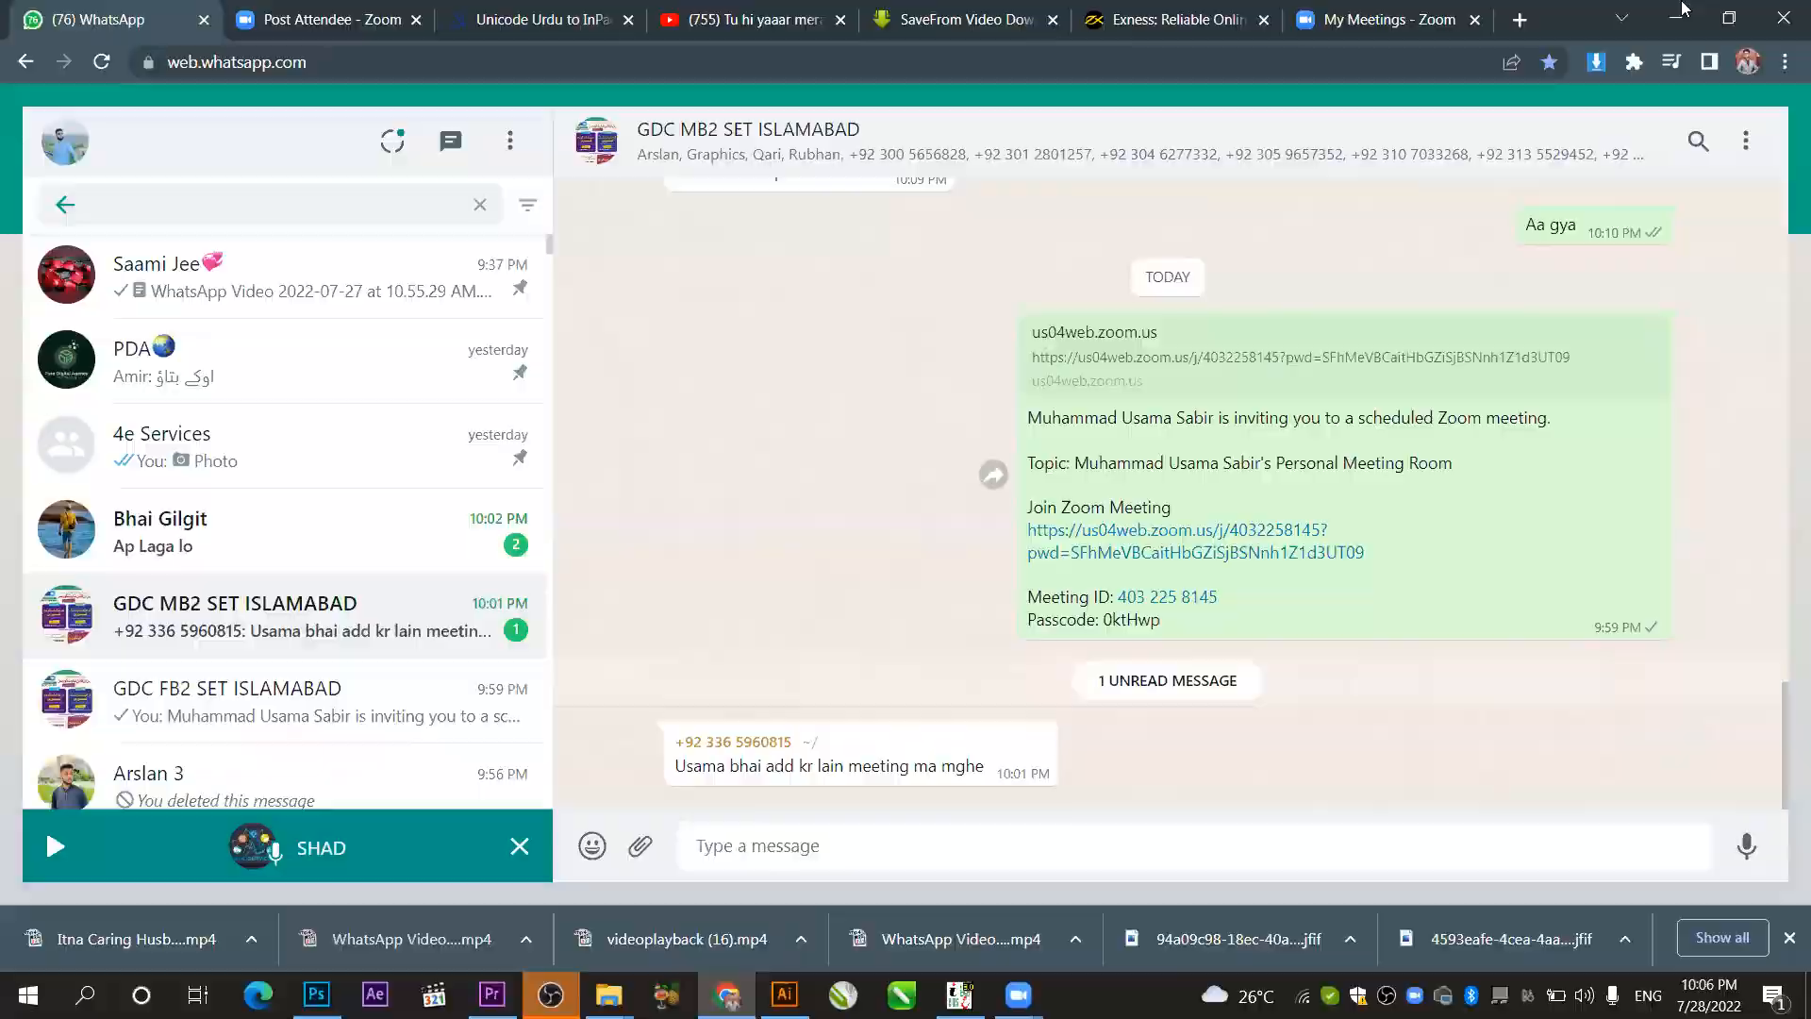
key("alt+Tab")
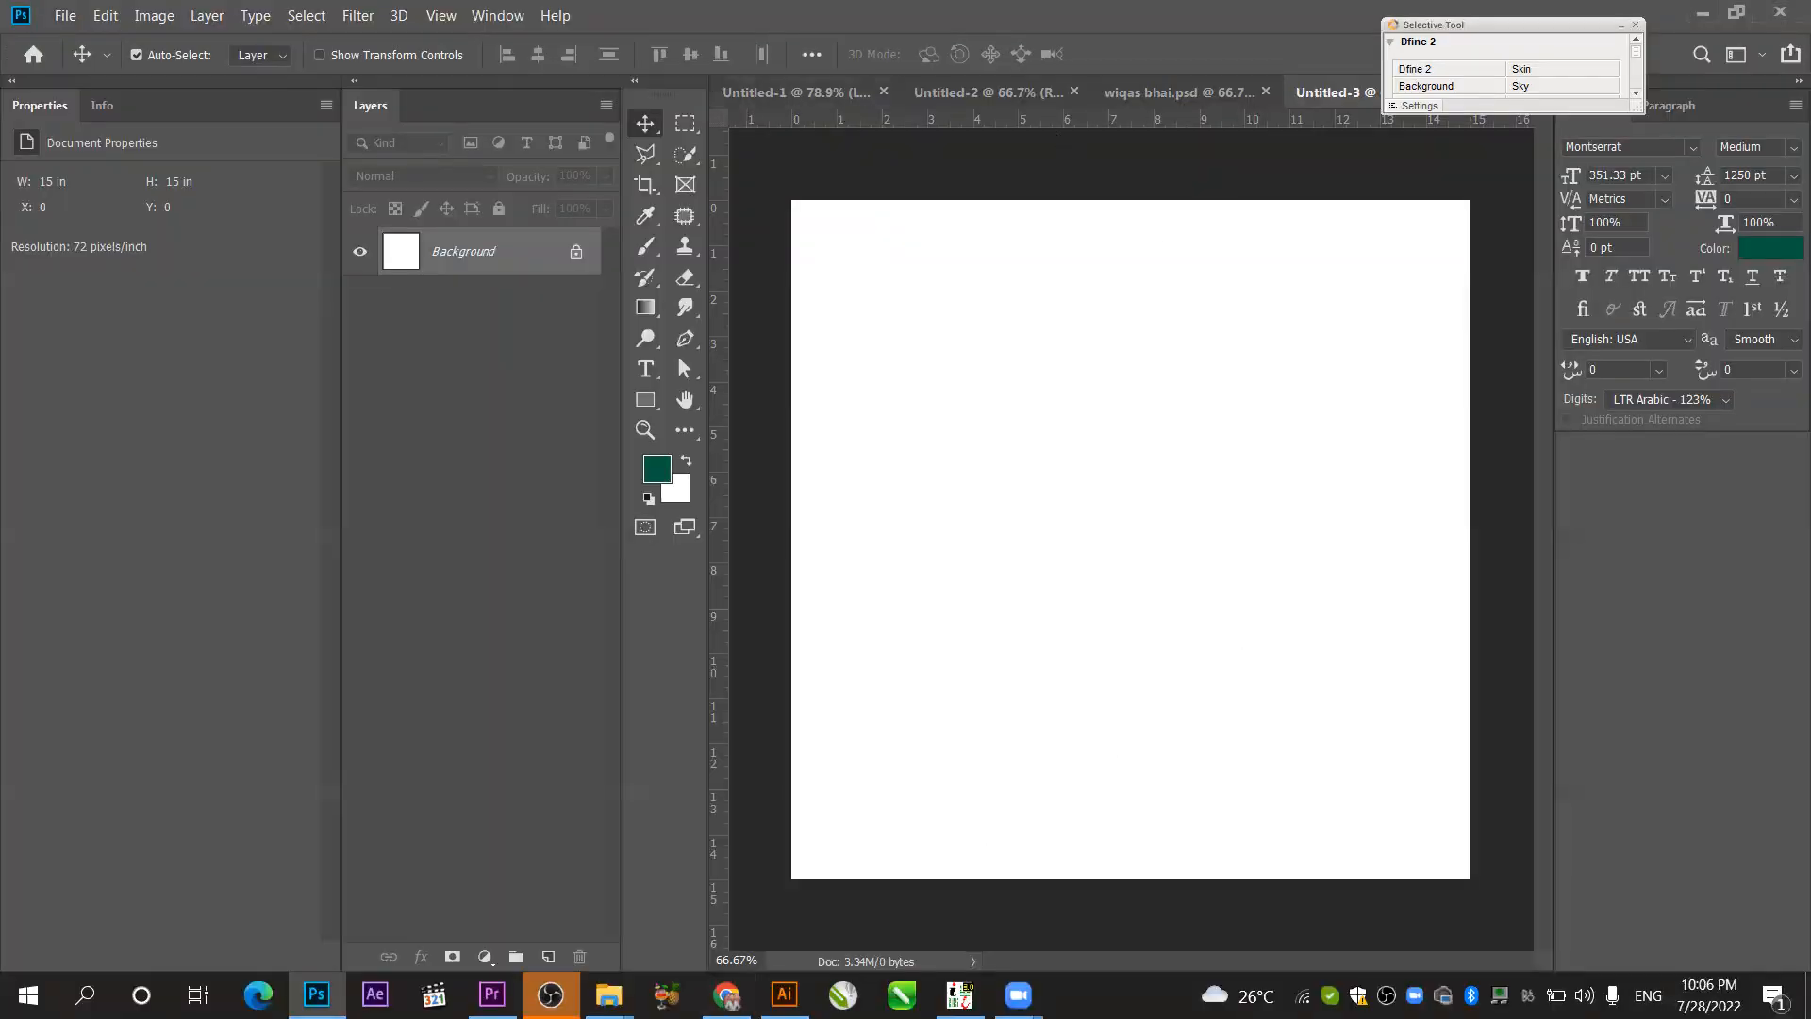
key("alt+Tab")
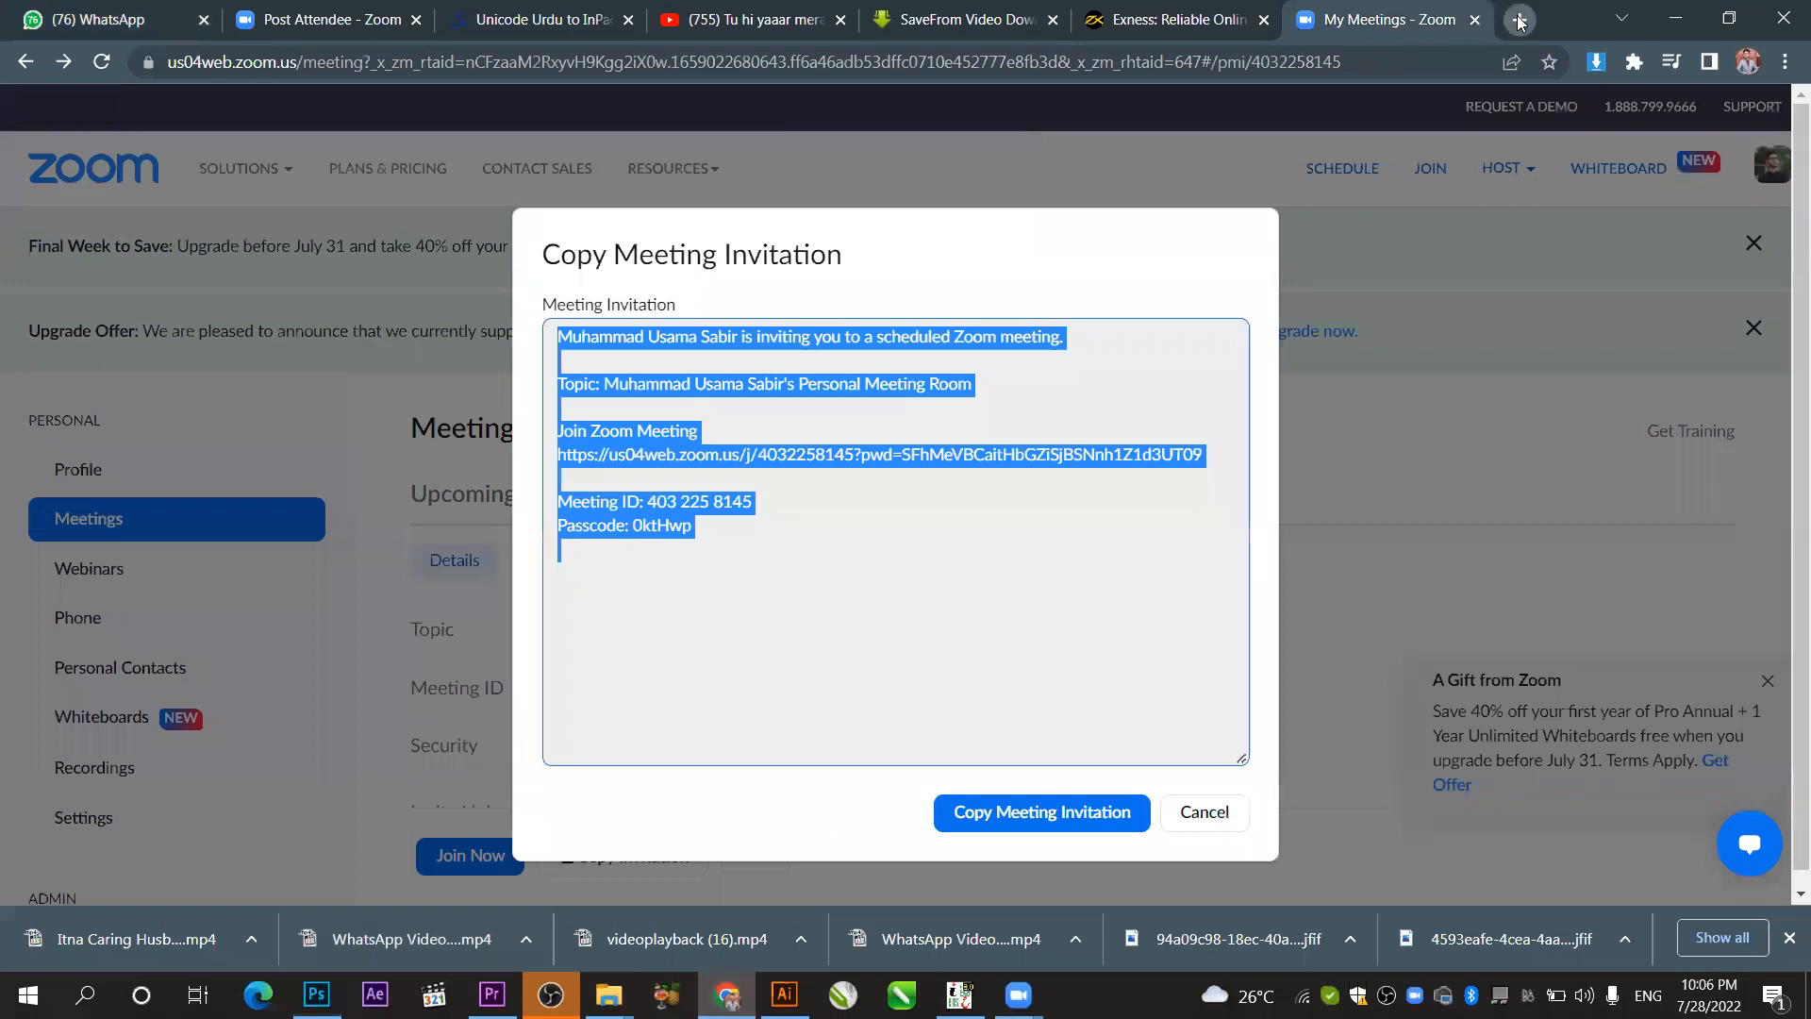
left_click(1520, 19)
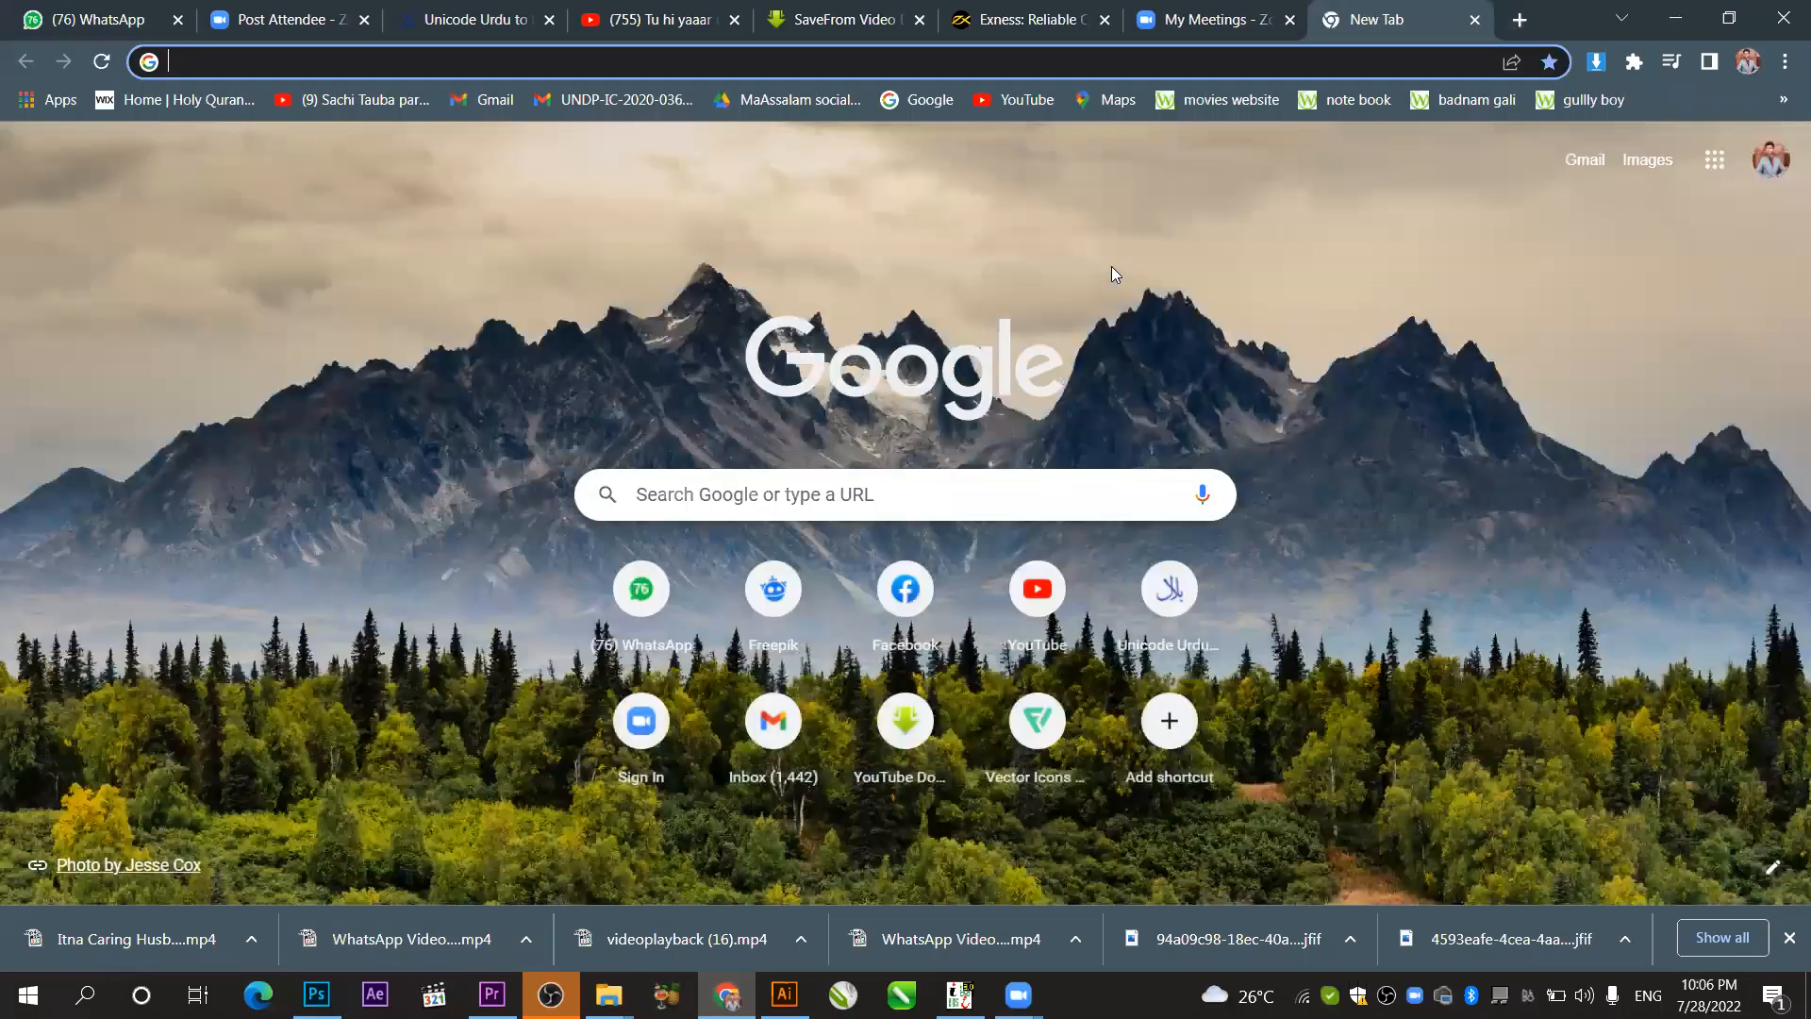
left_click(483, 59)
type("b")
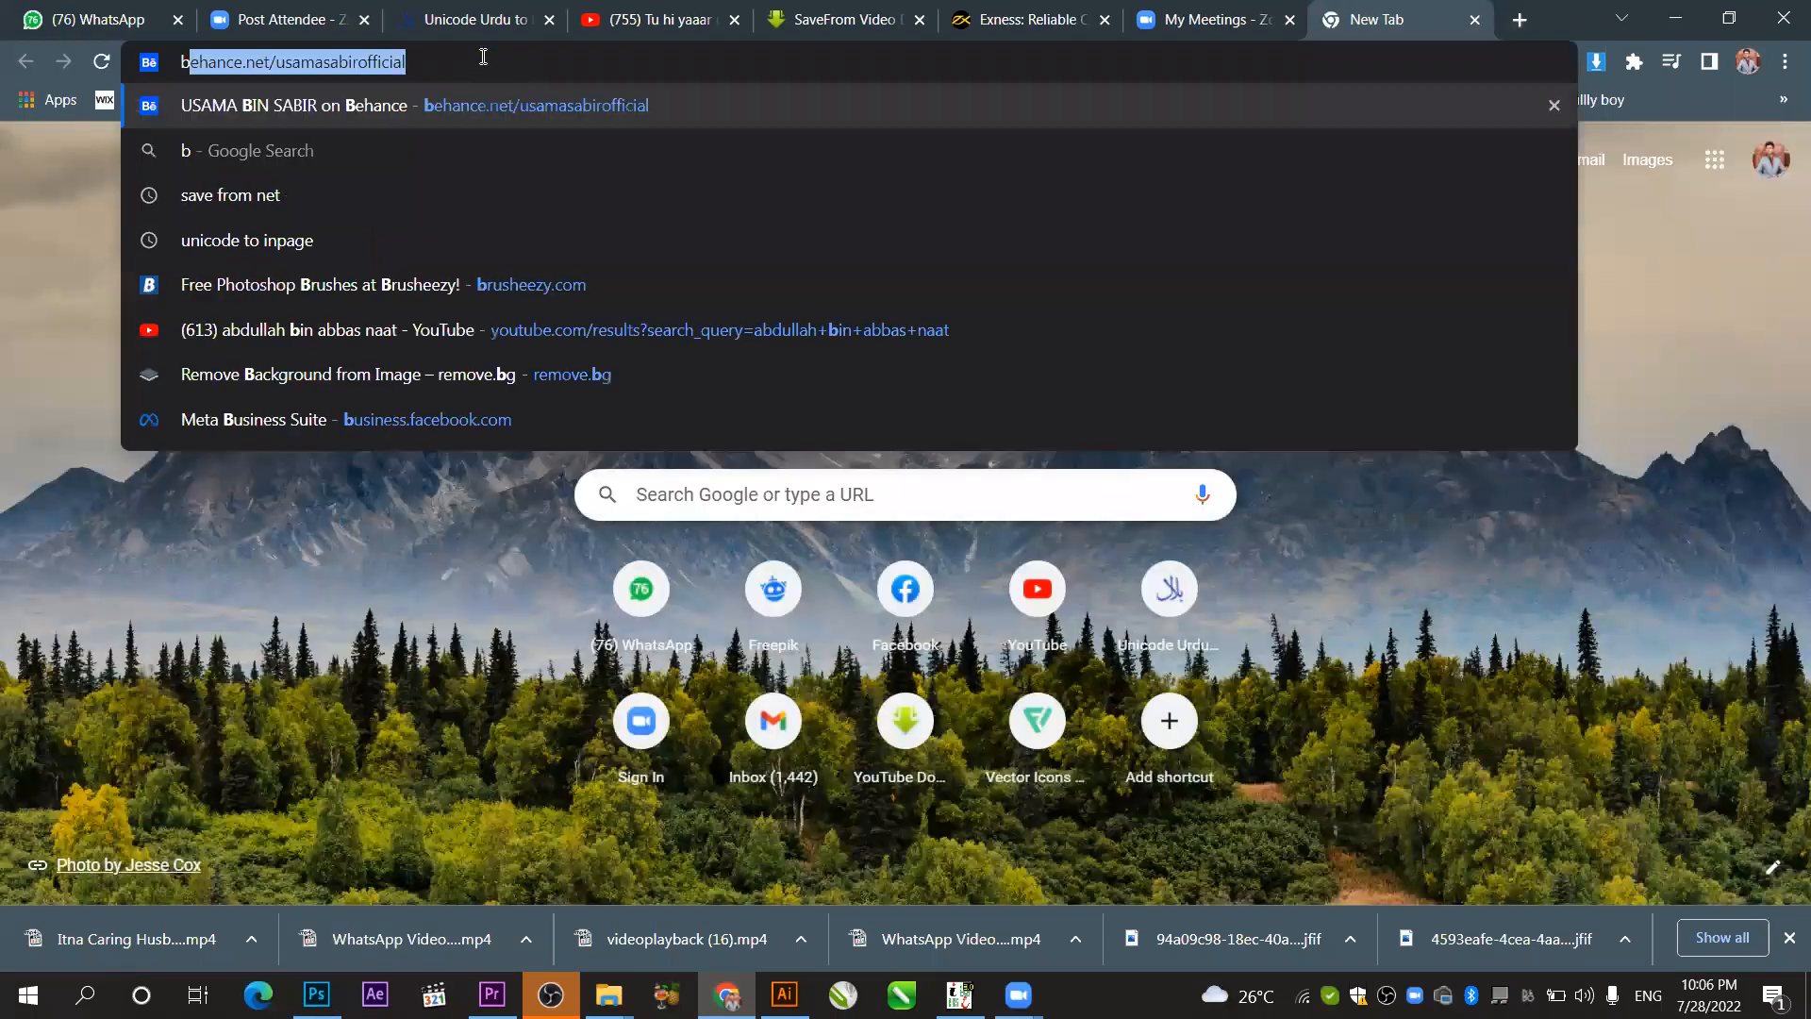
type("ehance")
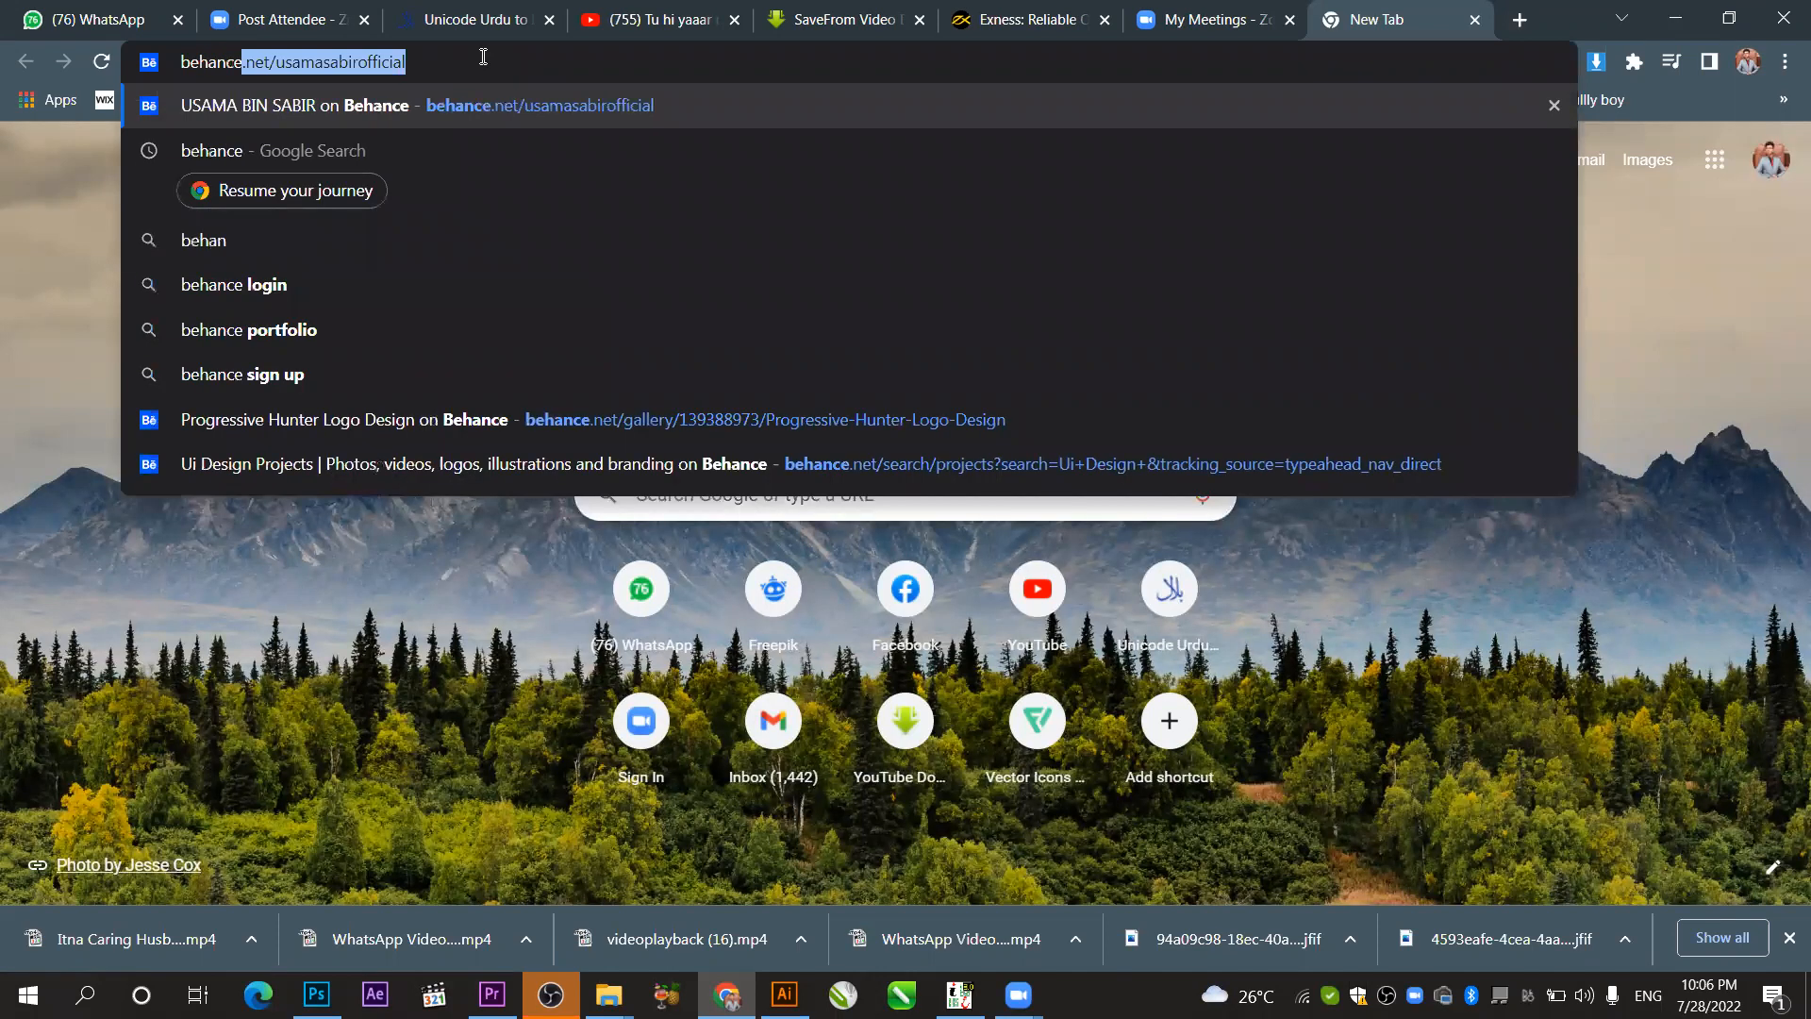
key("Return")
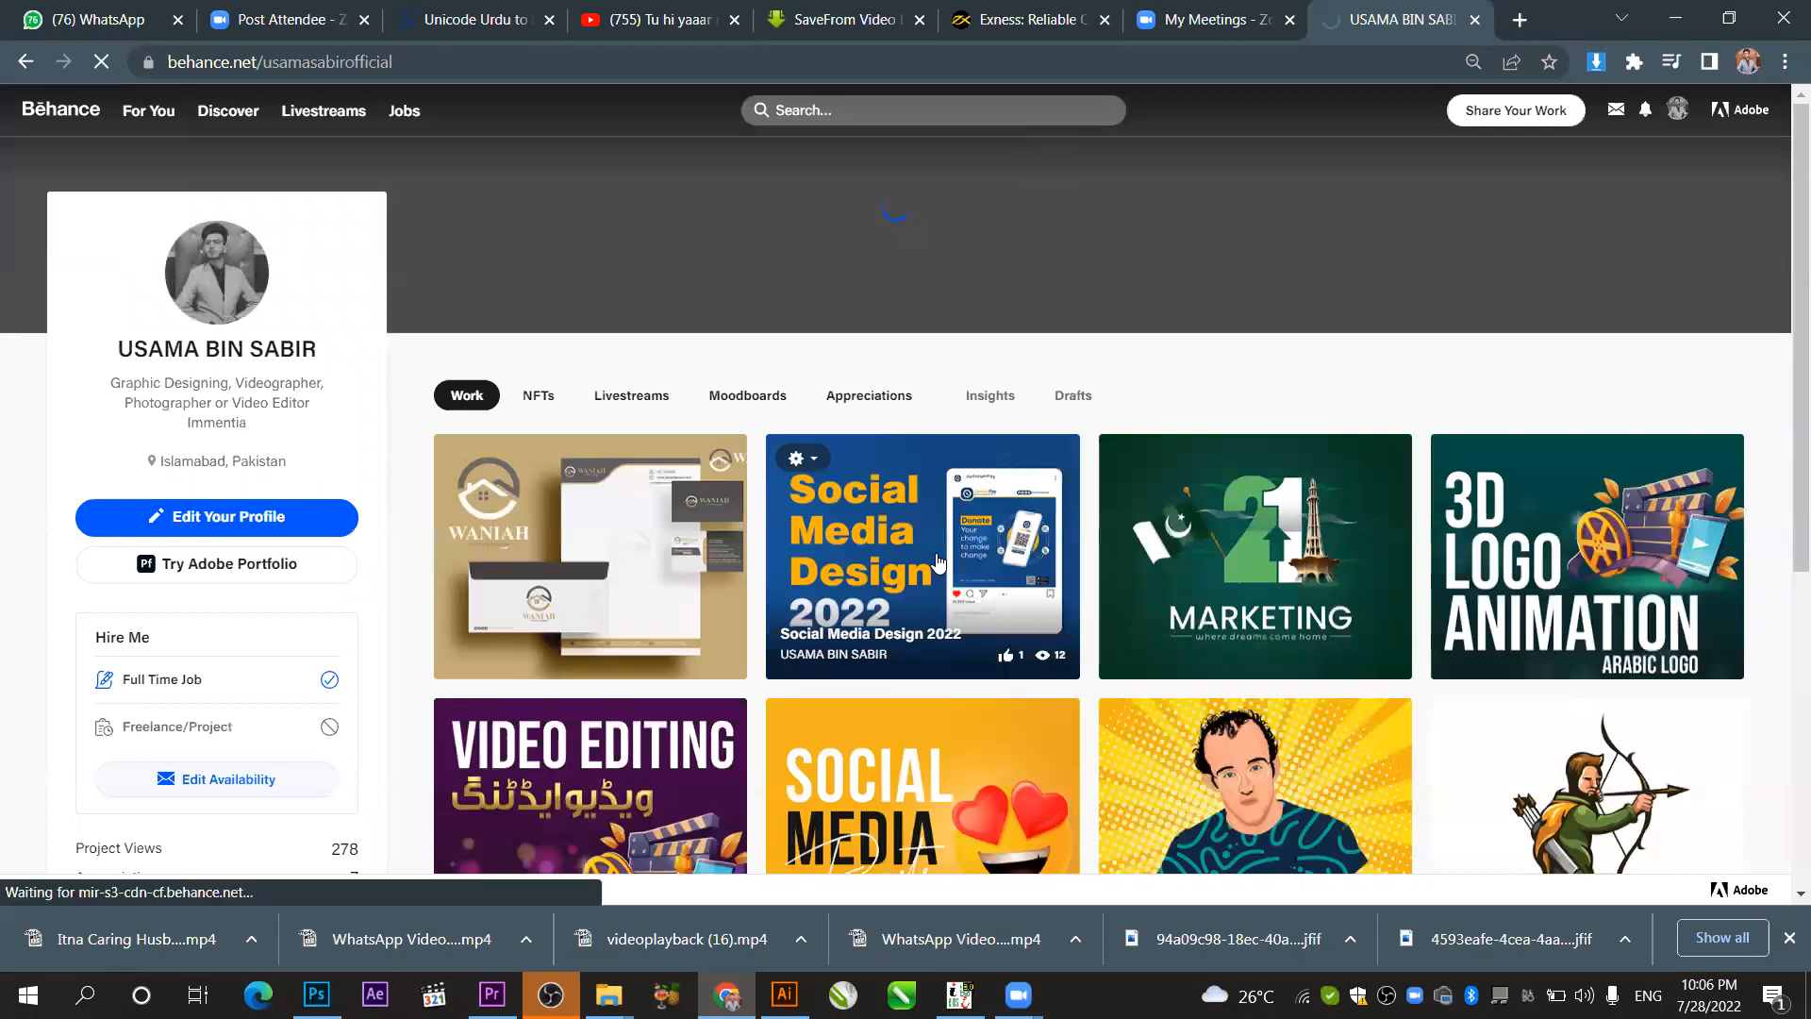
- Open the Social Media Design 2022 project and look through its Jumah Pay post designs
left_click(937, 562)
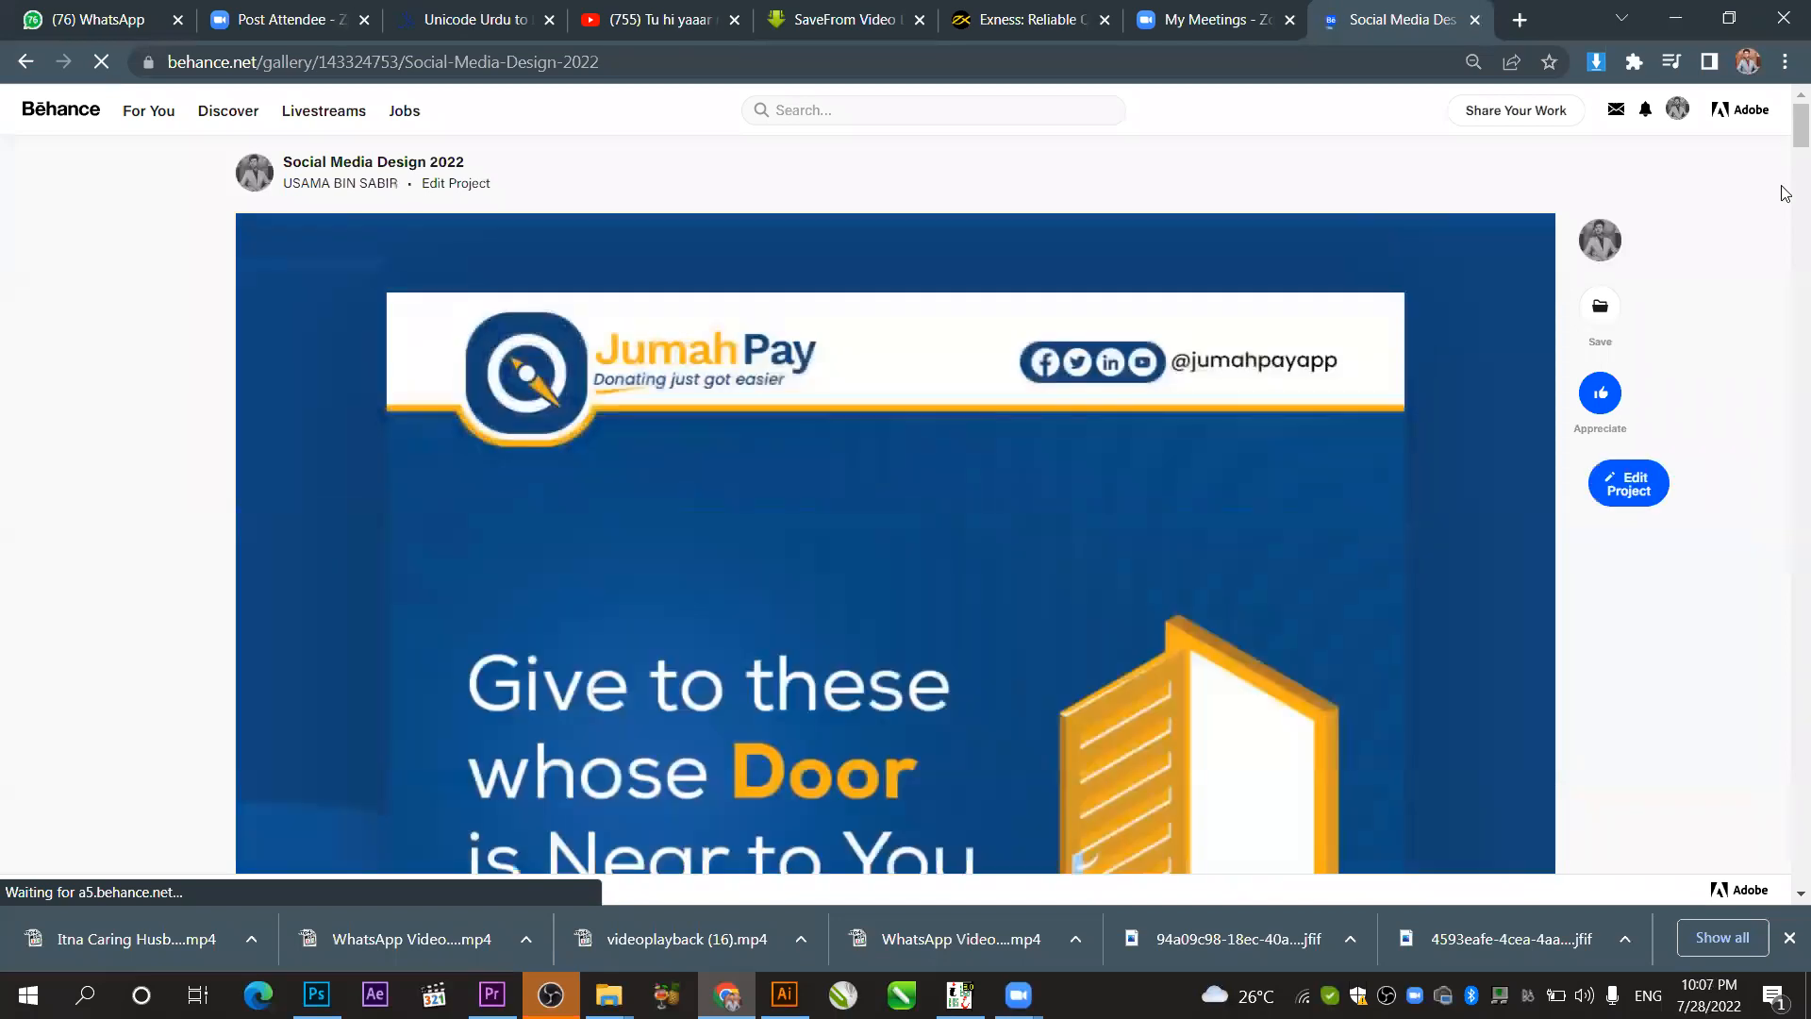
scroll(1785, 132, "down", 6)
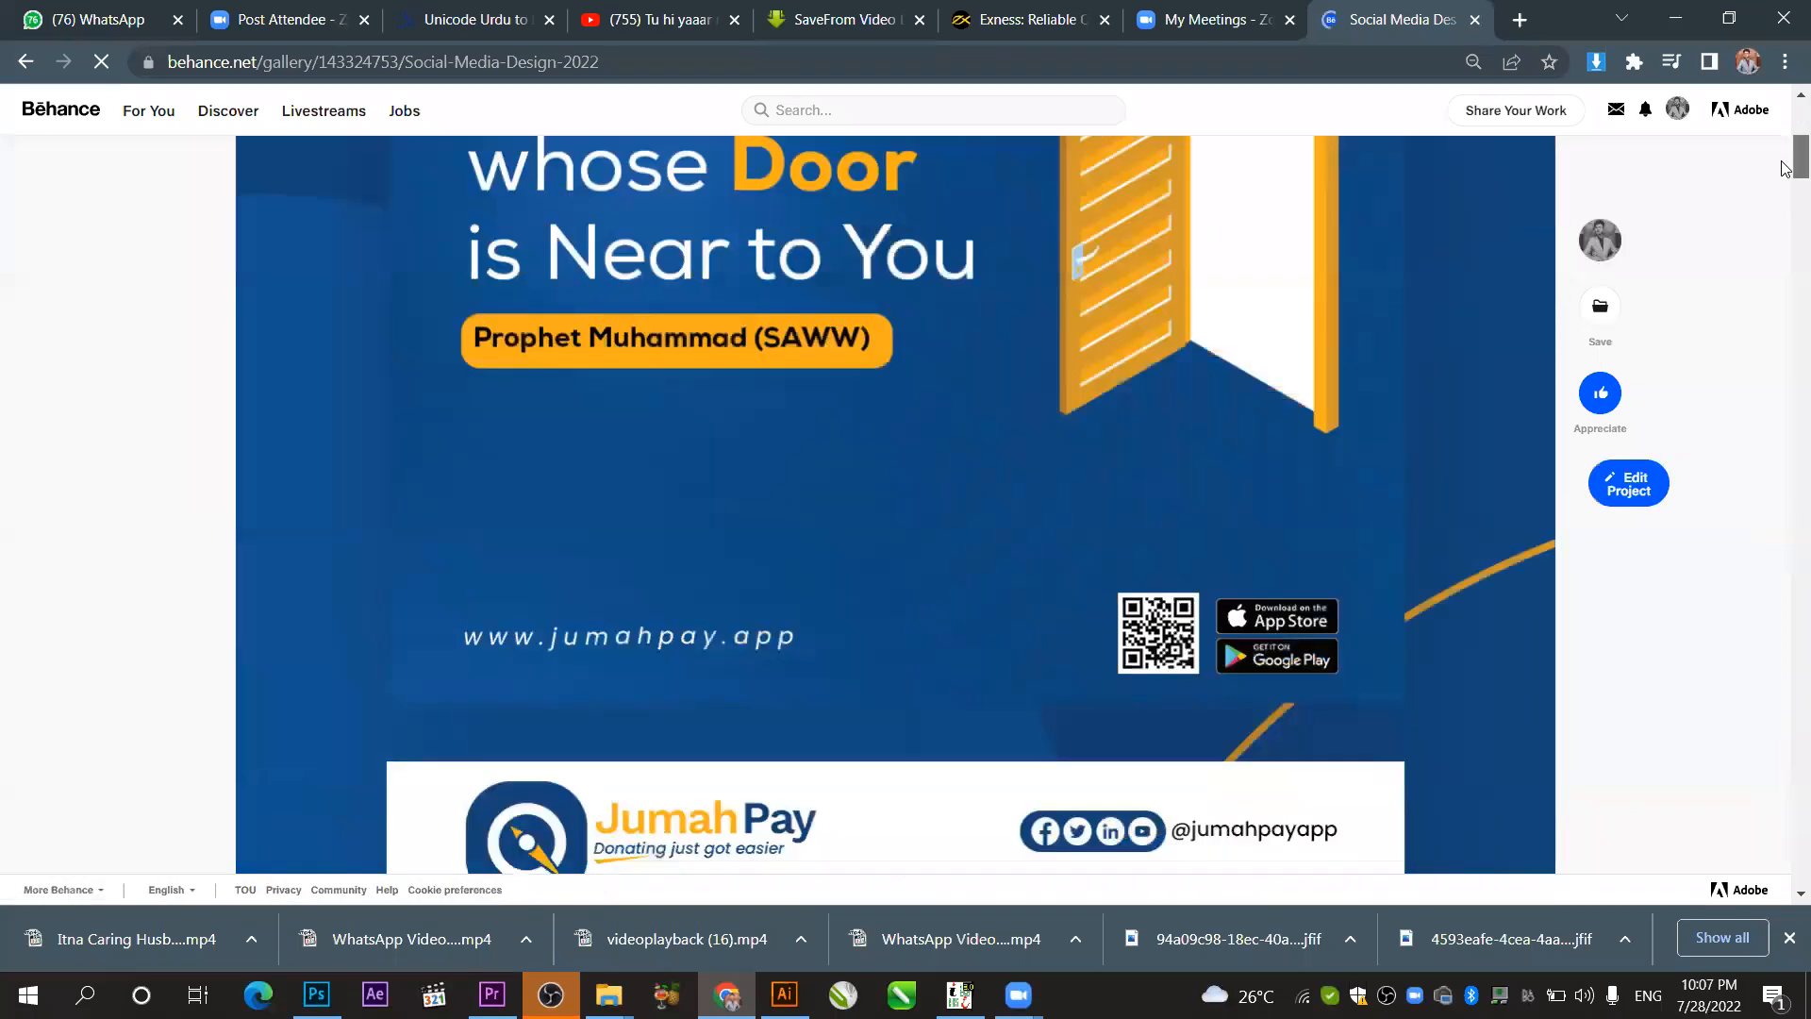
scroll(1786, 141, "up", 2)
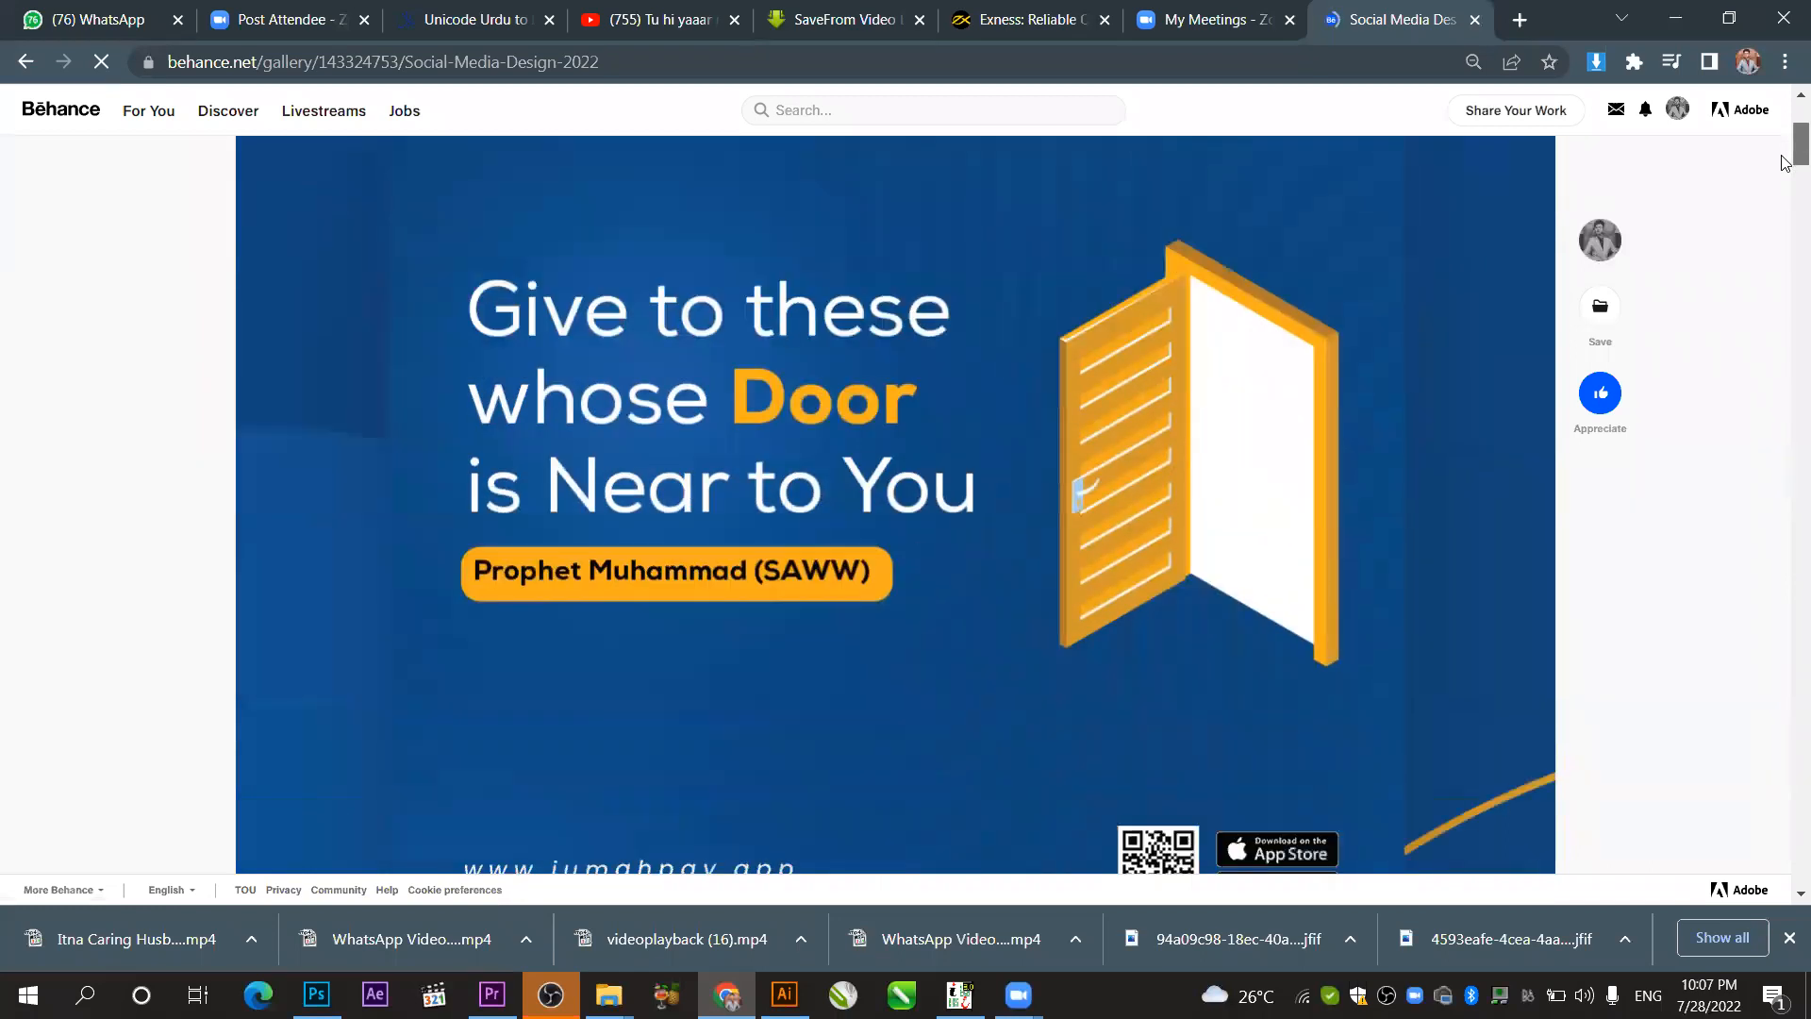
scroll(1786, 162, "down", 12)
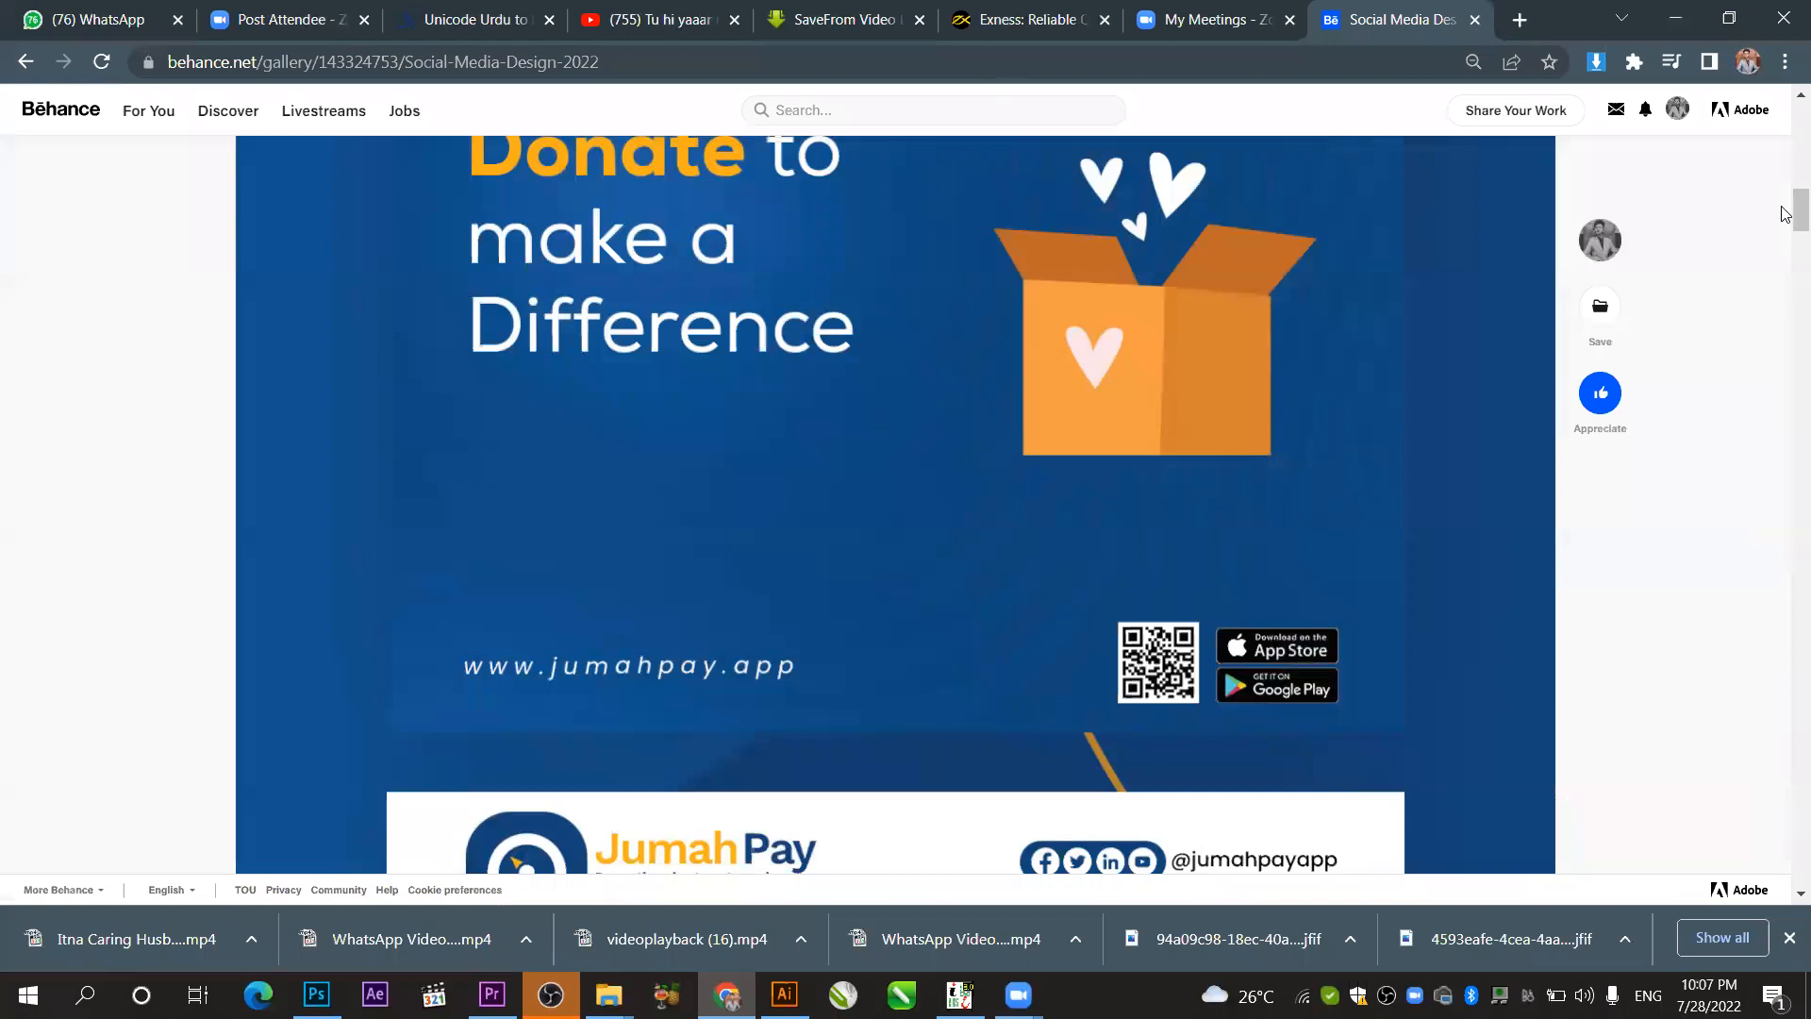
left_click_drag(1786, 215, 1786, 442)
left_click_drag(1779, 341, 1786, 117)
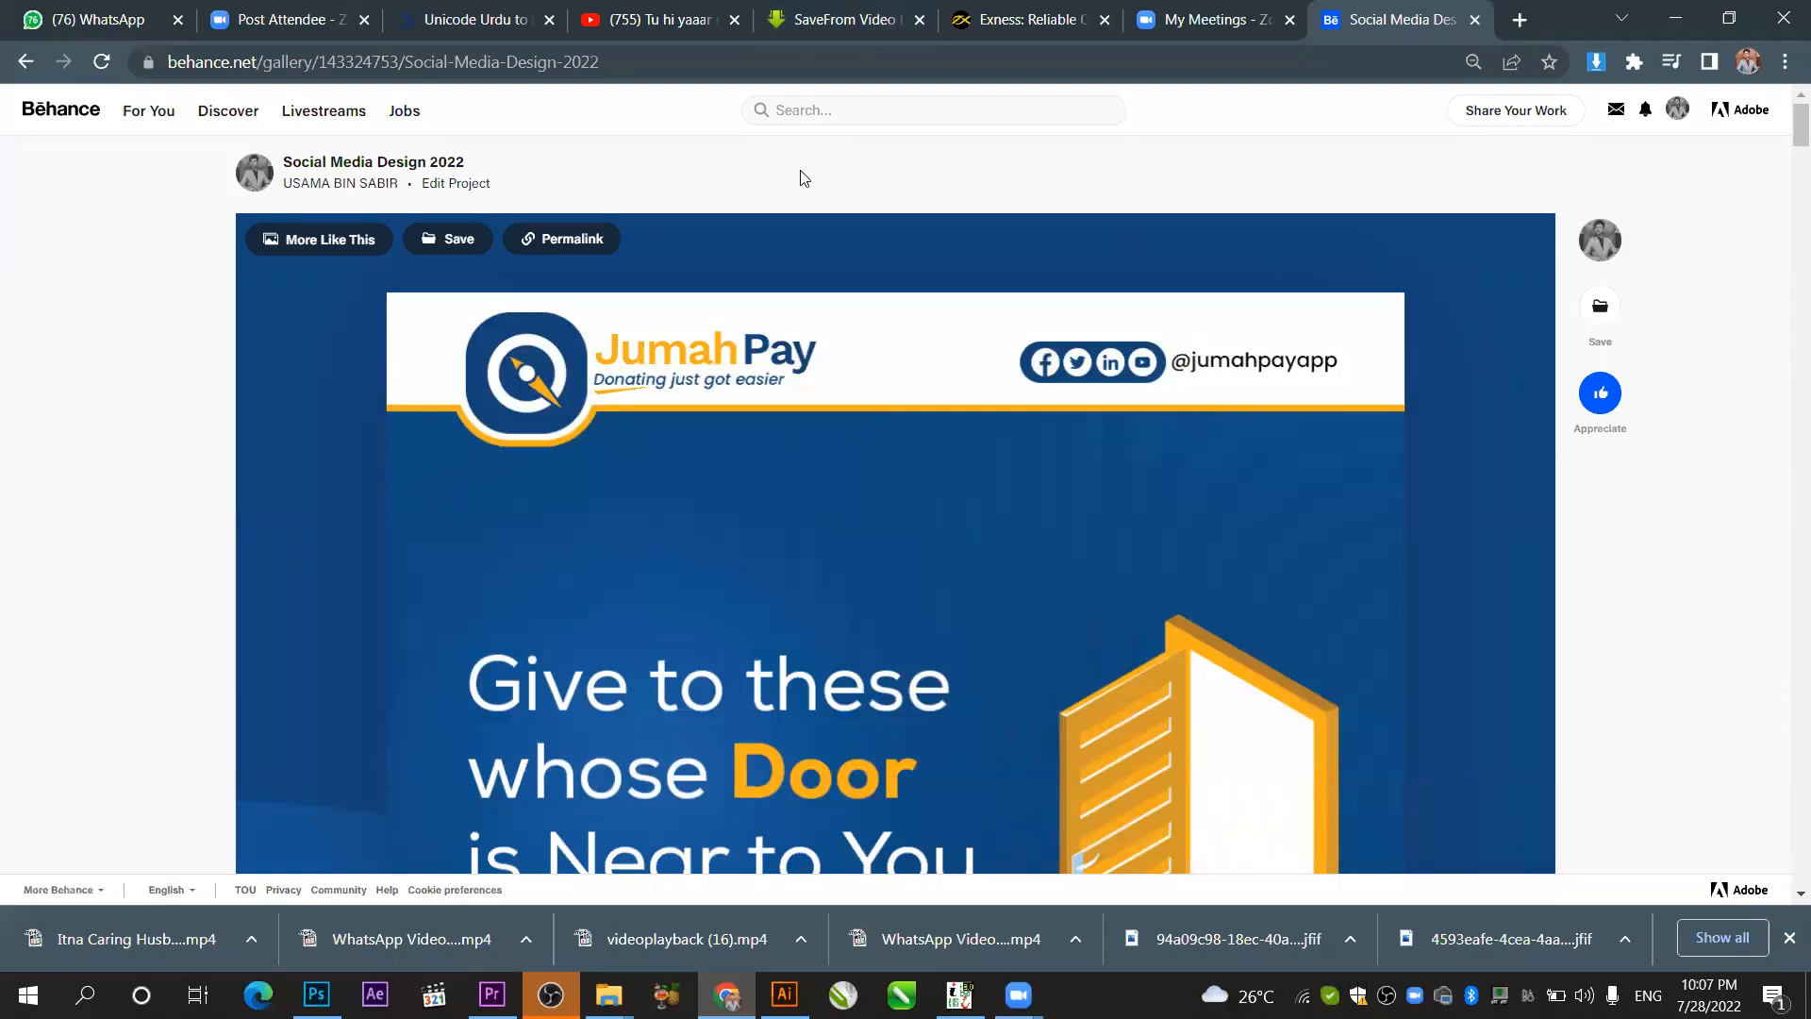
- Return to the profile, open the Social Media Posts project and look through its designs to the end of the page
left_click(20, 62)
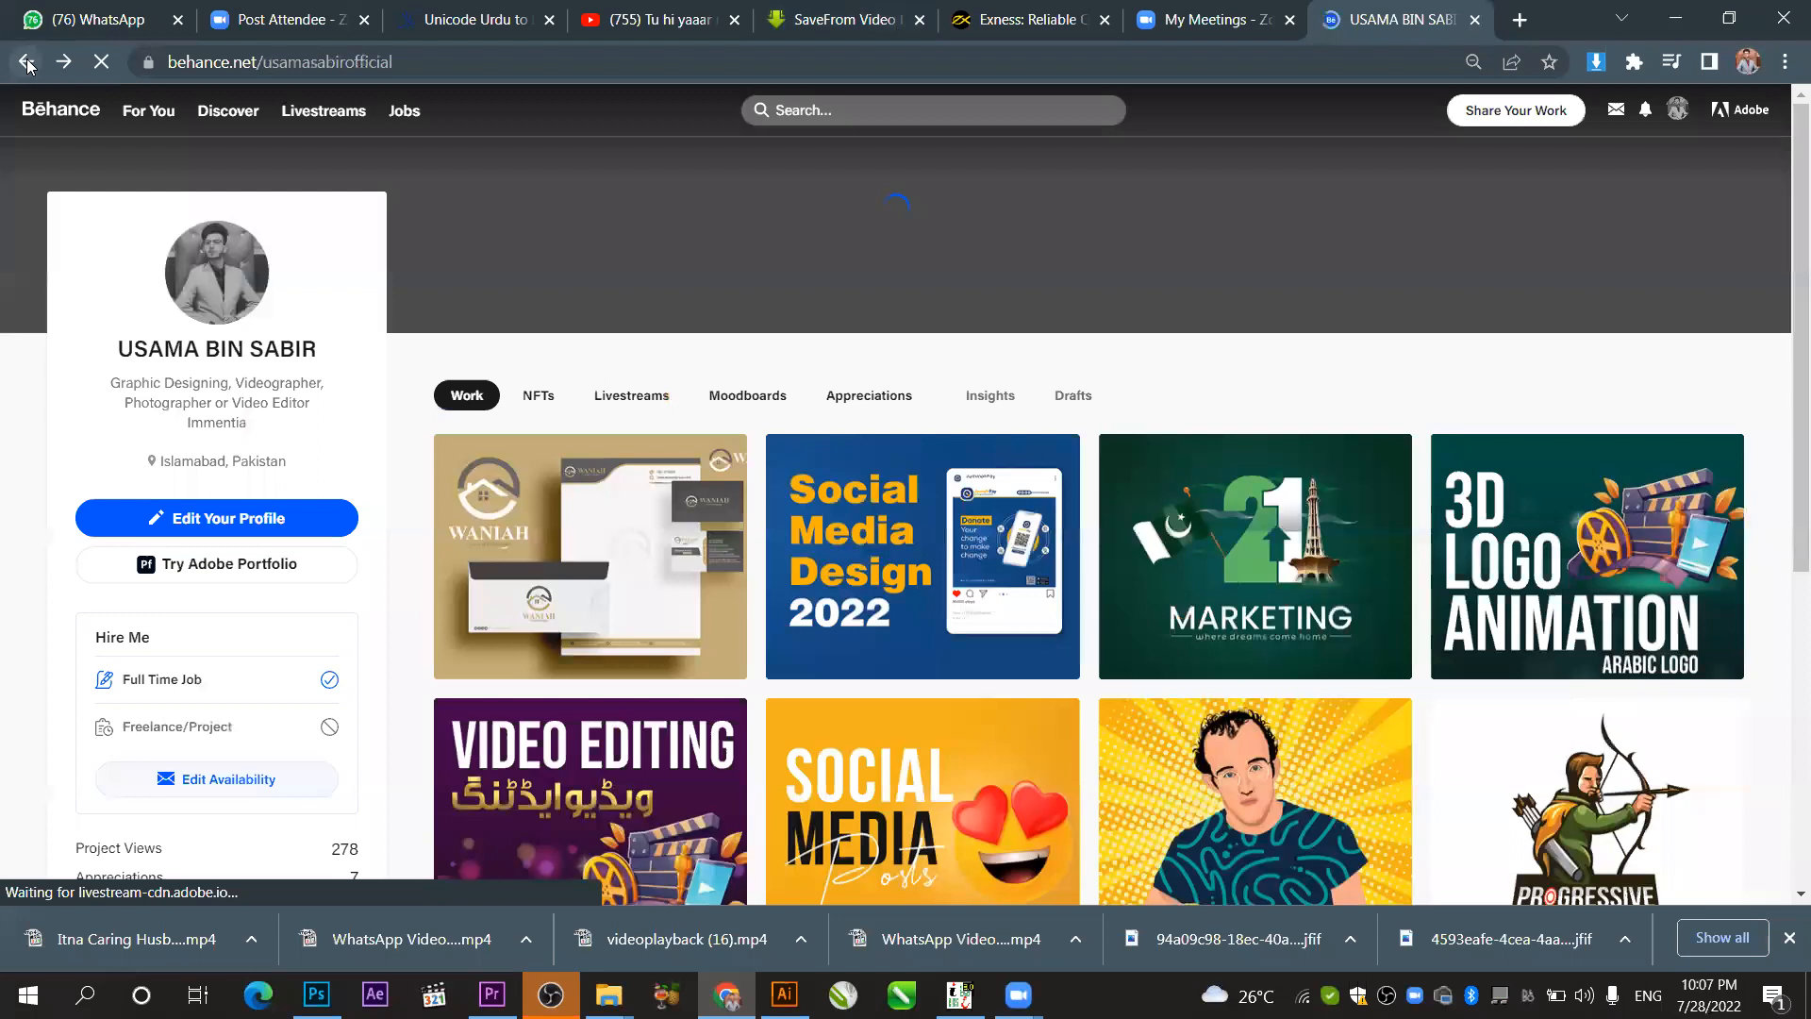
left_click(26, 64)
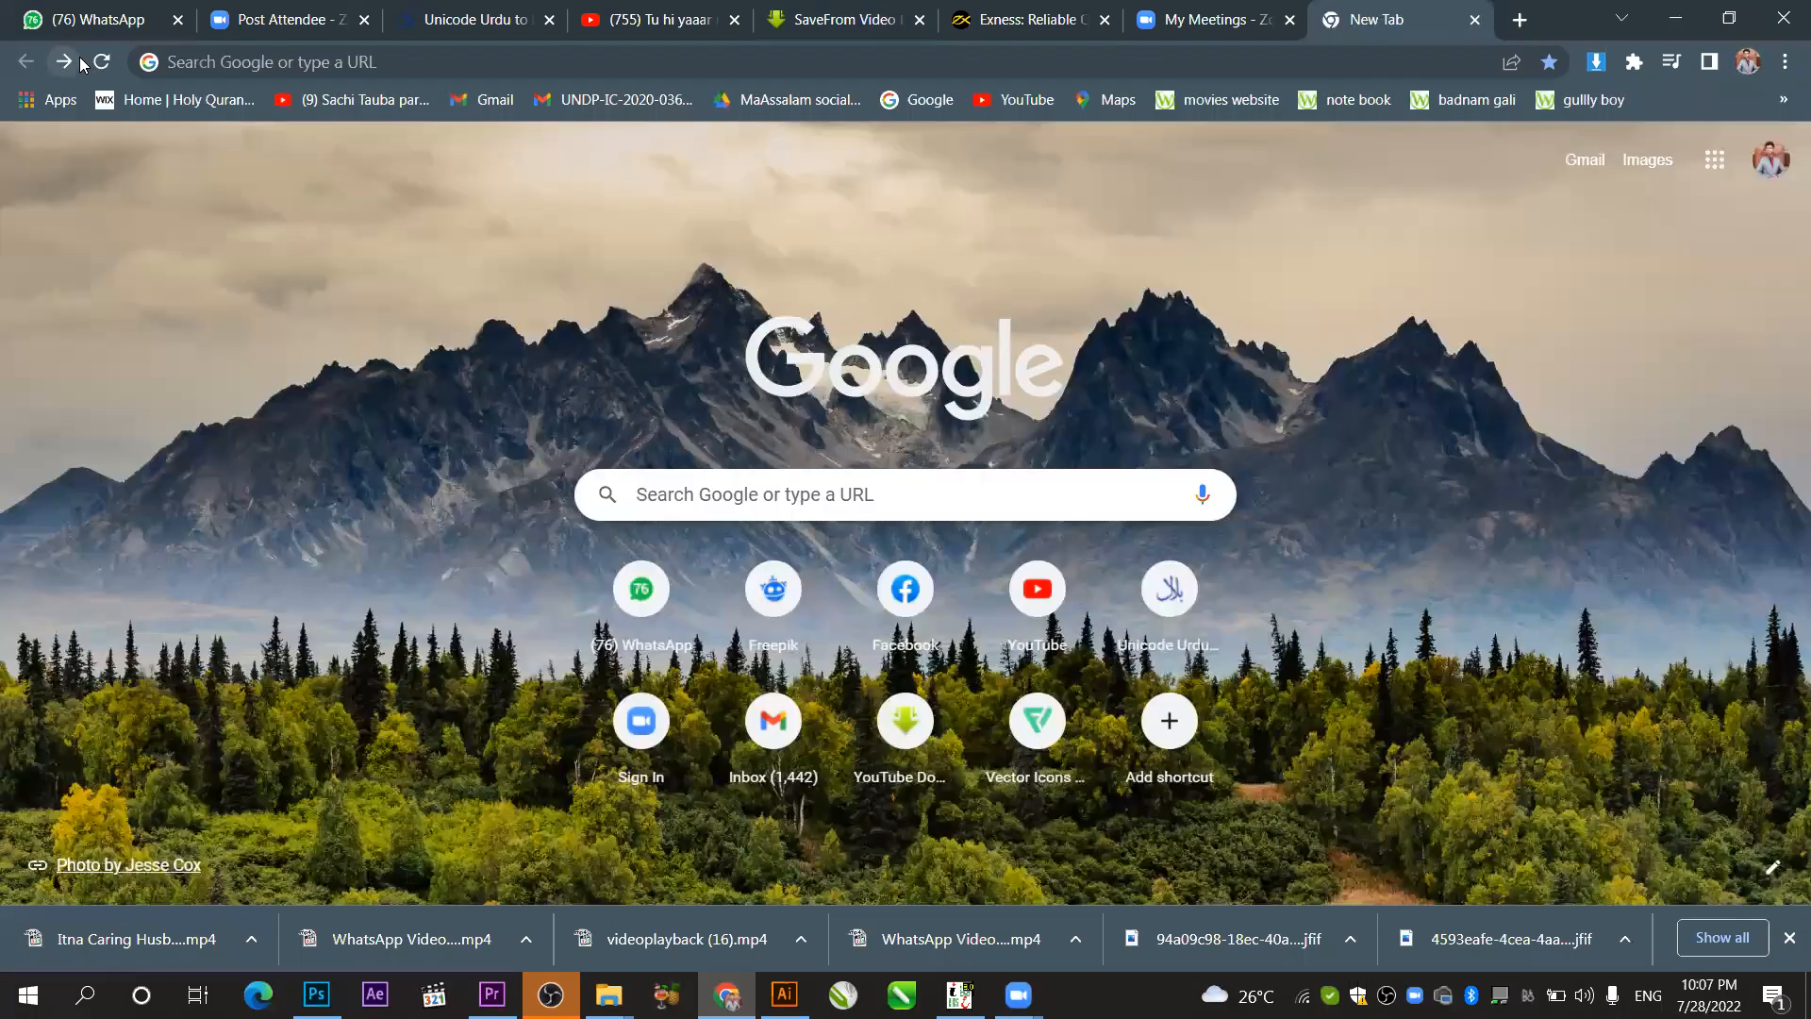
left_click(79, 62)
left_click(872, 830)
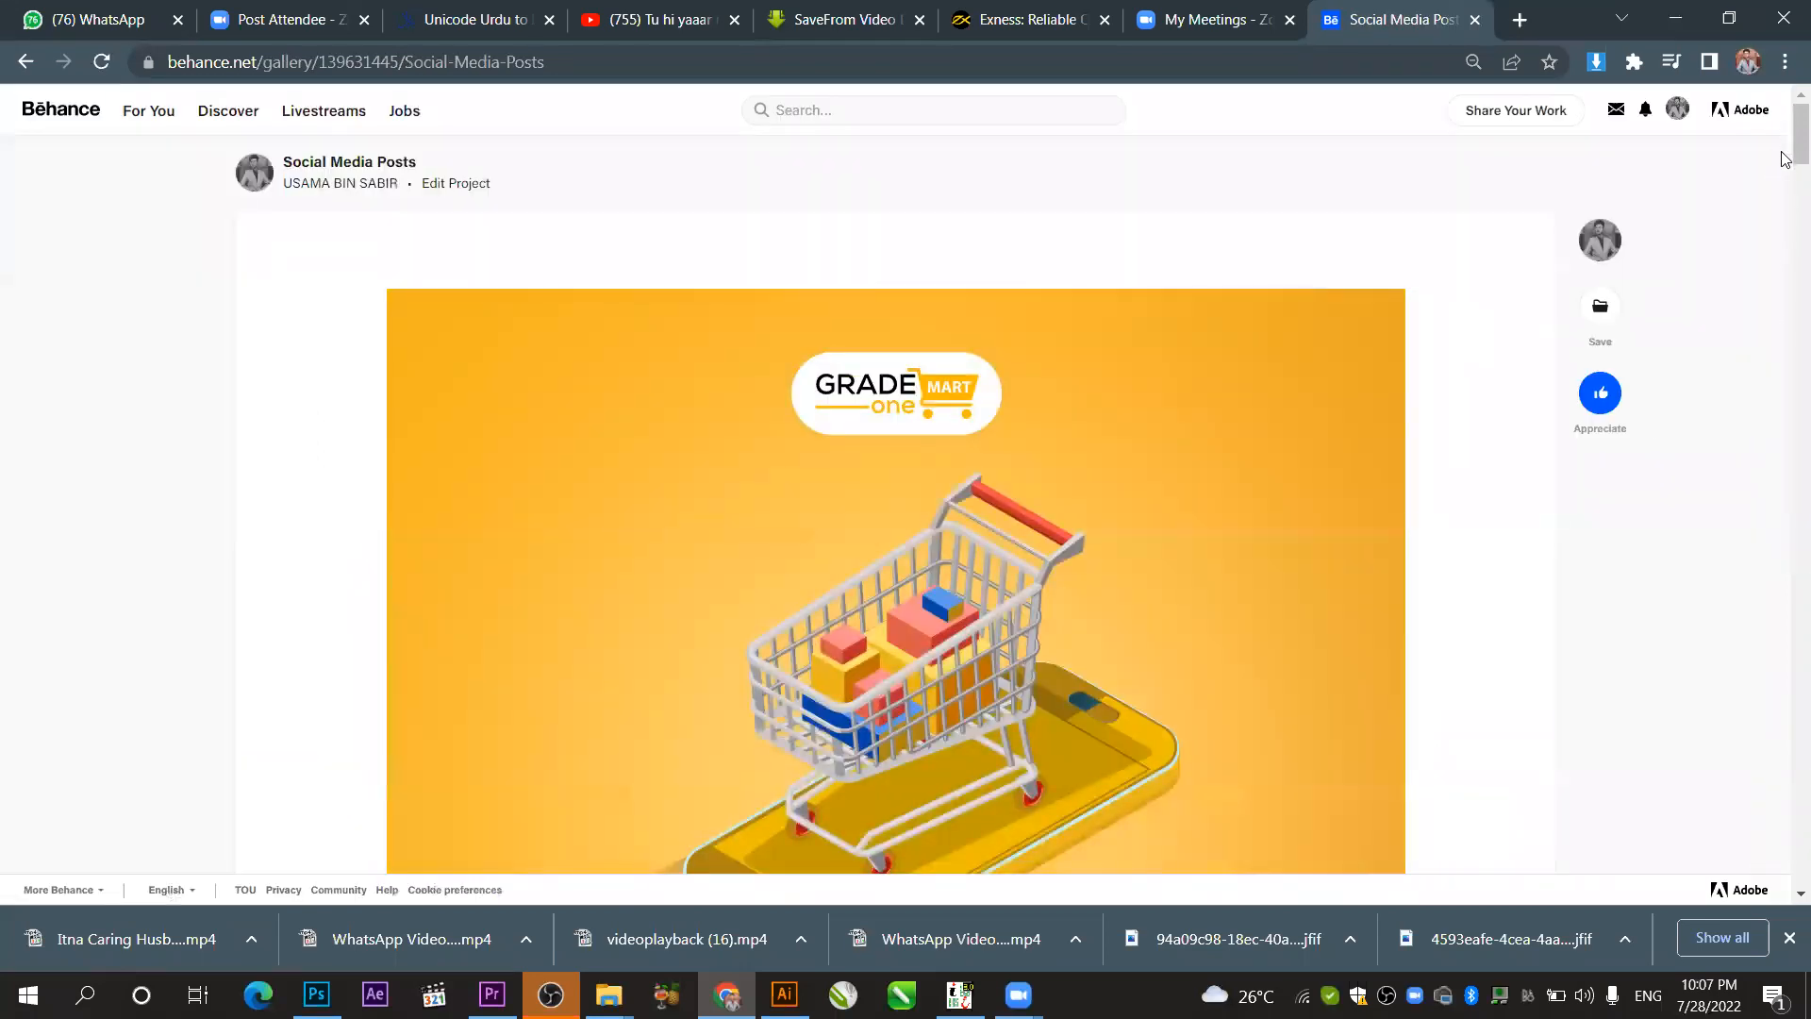
scroll(1786, 175, "down", 4)
scroll(1786, 180, "down", 15)
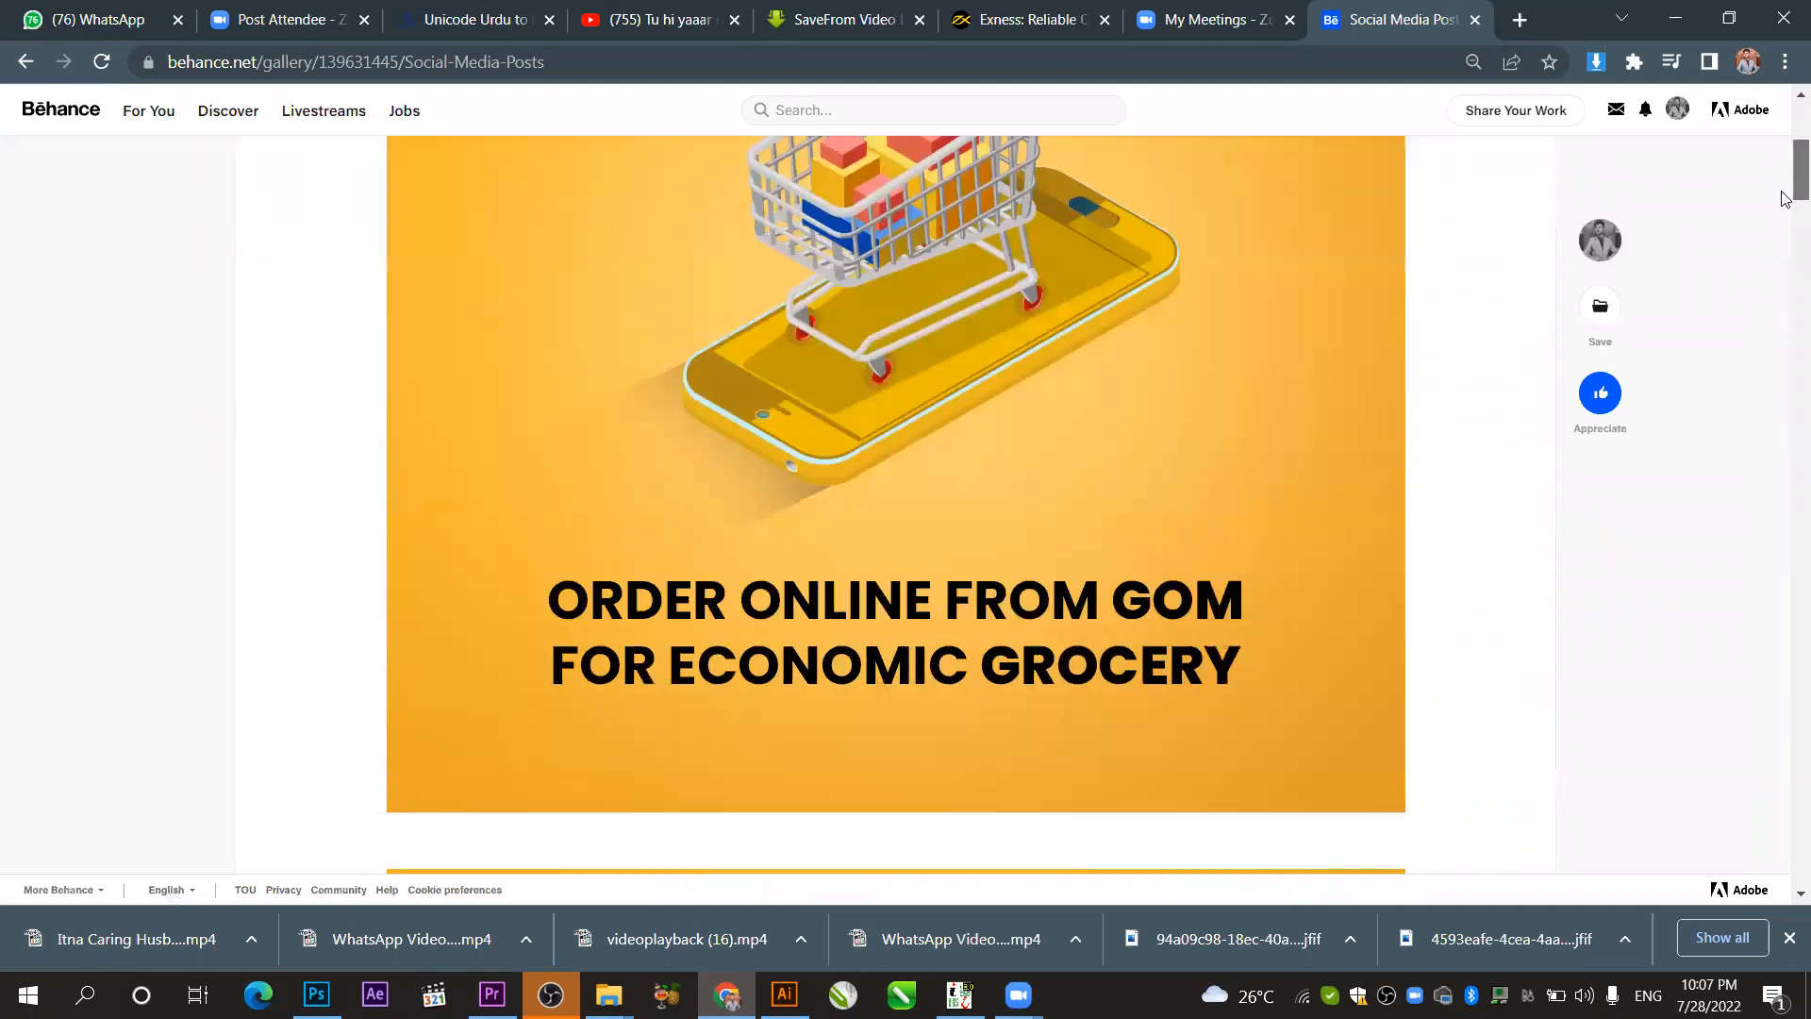
left_click_drag(1782, 276, 1786, 559)
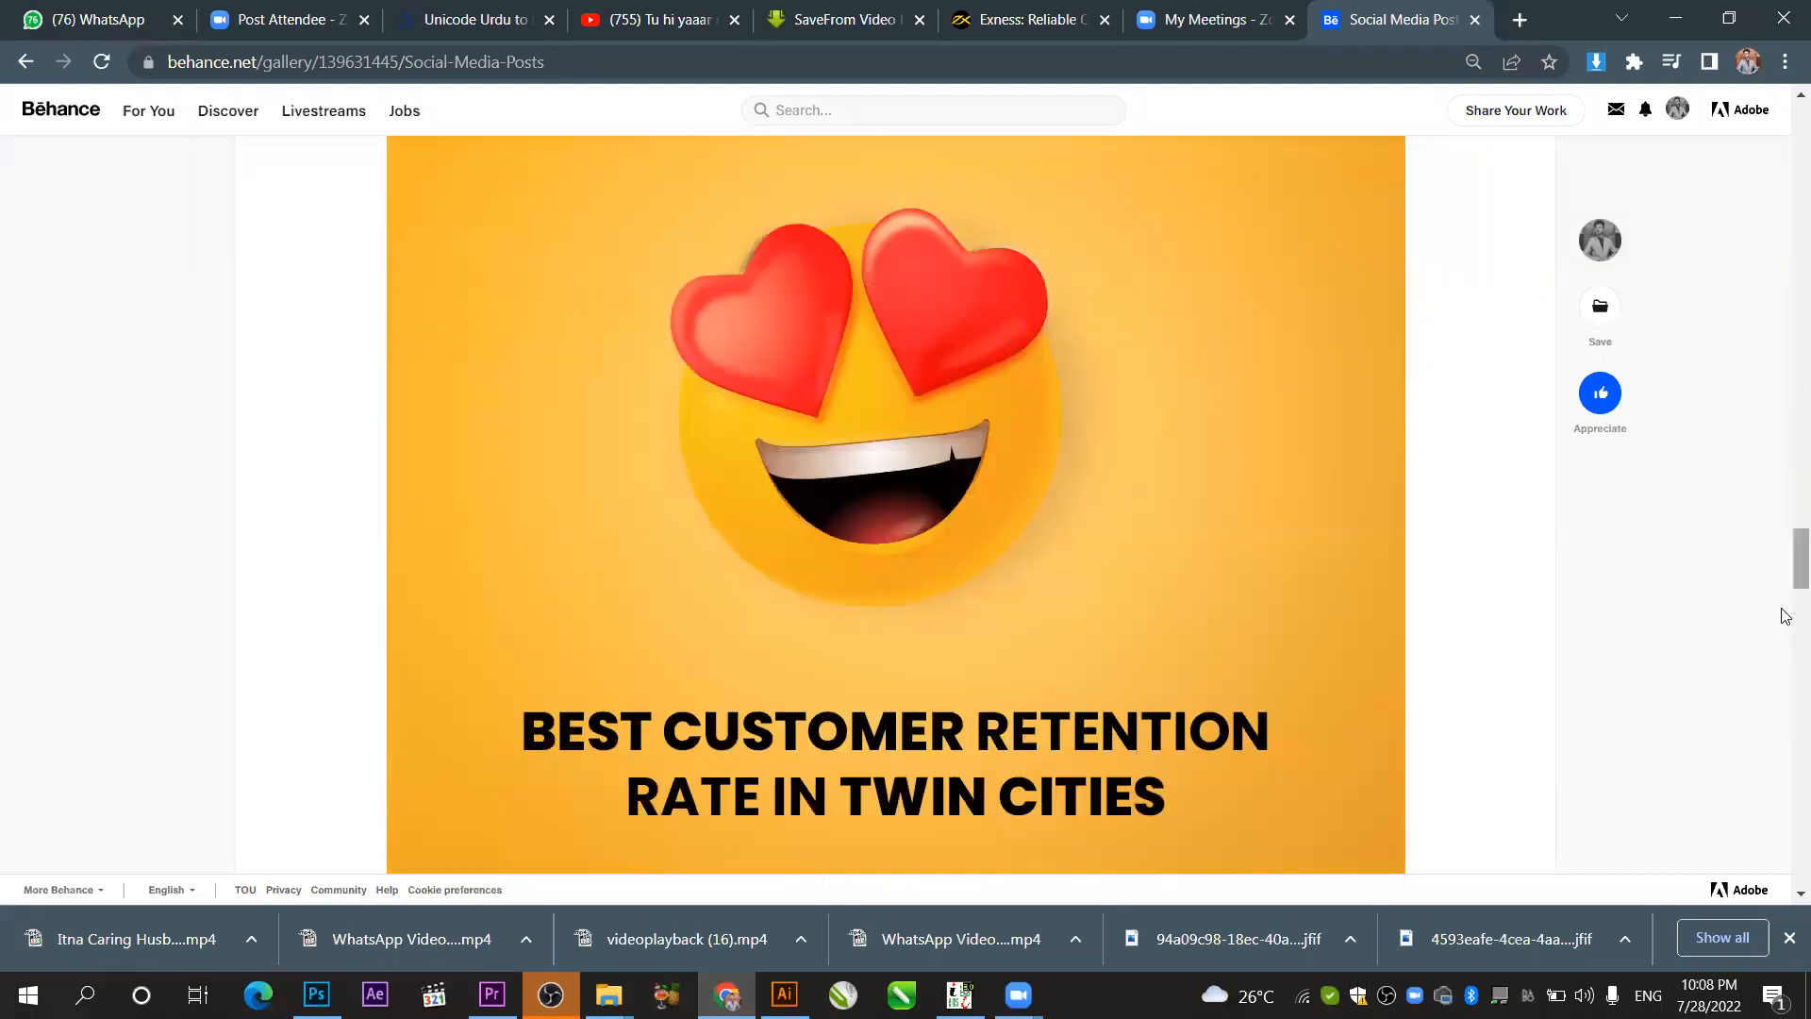
left_click_drag(1786, 573, 1785, 606)
left_click_drag(1783, 671, 1782, 809)
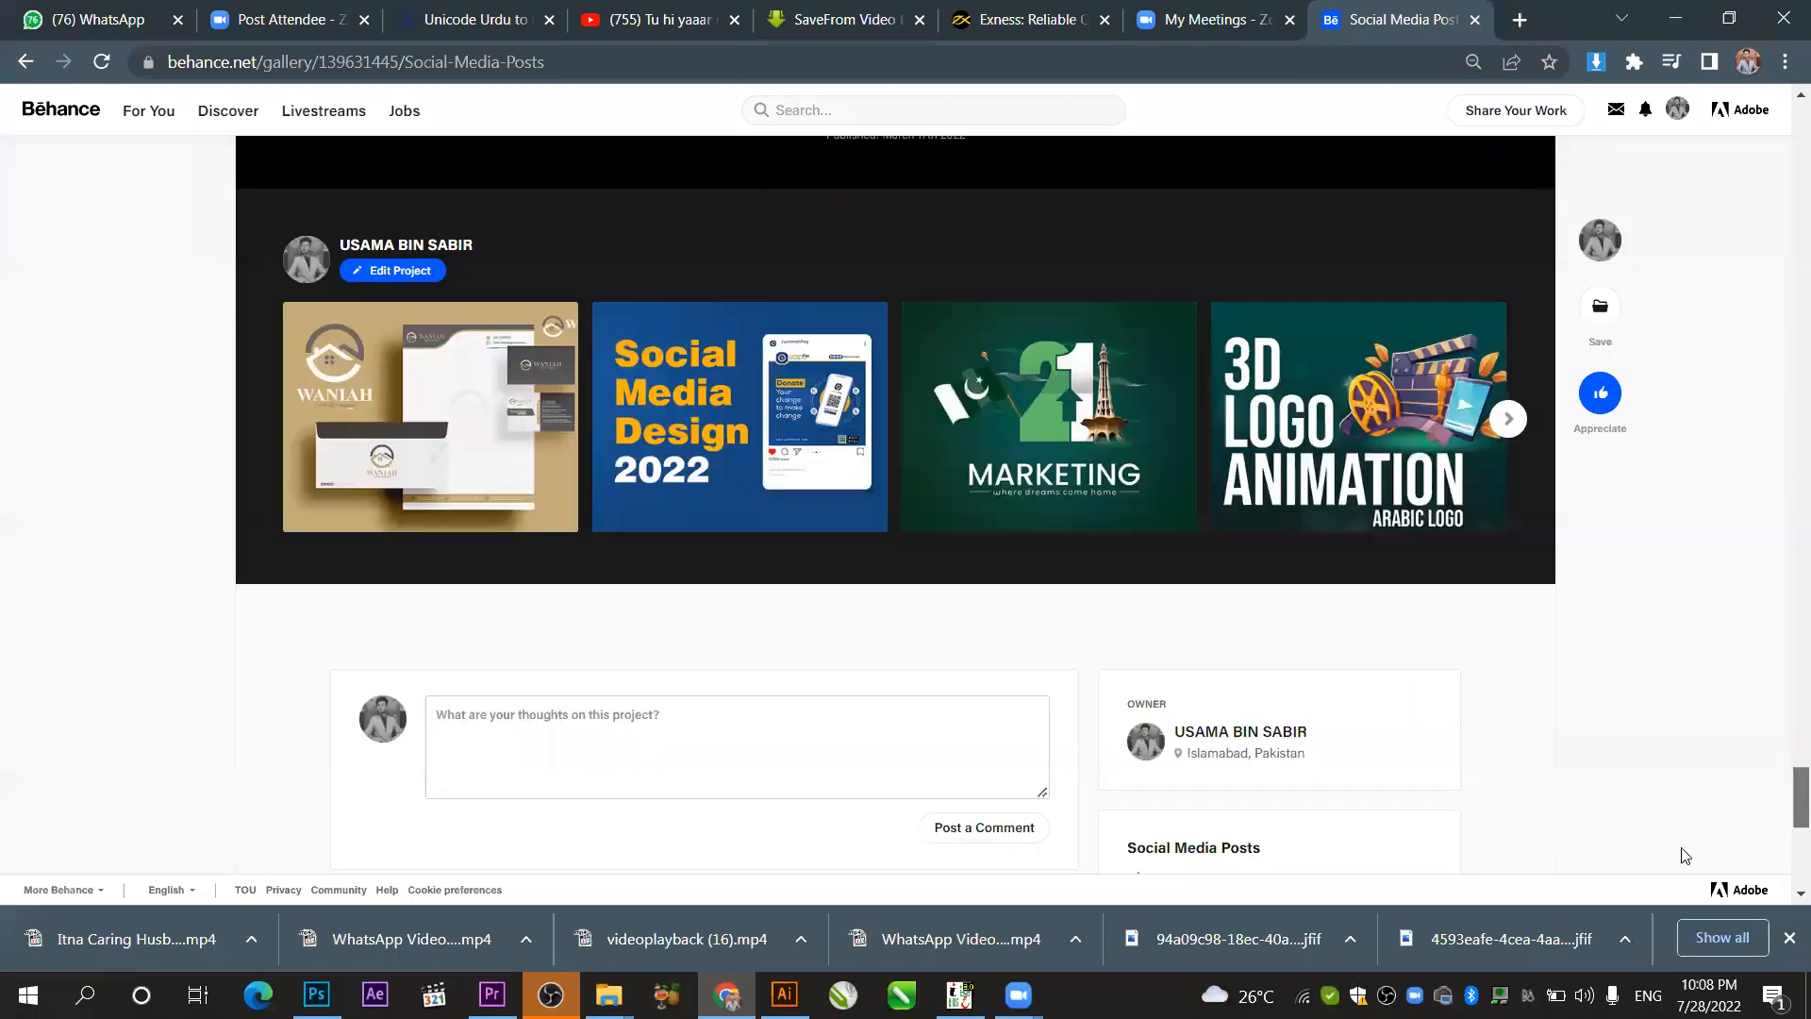
scroll(1603, 879, "down", 1)
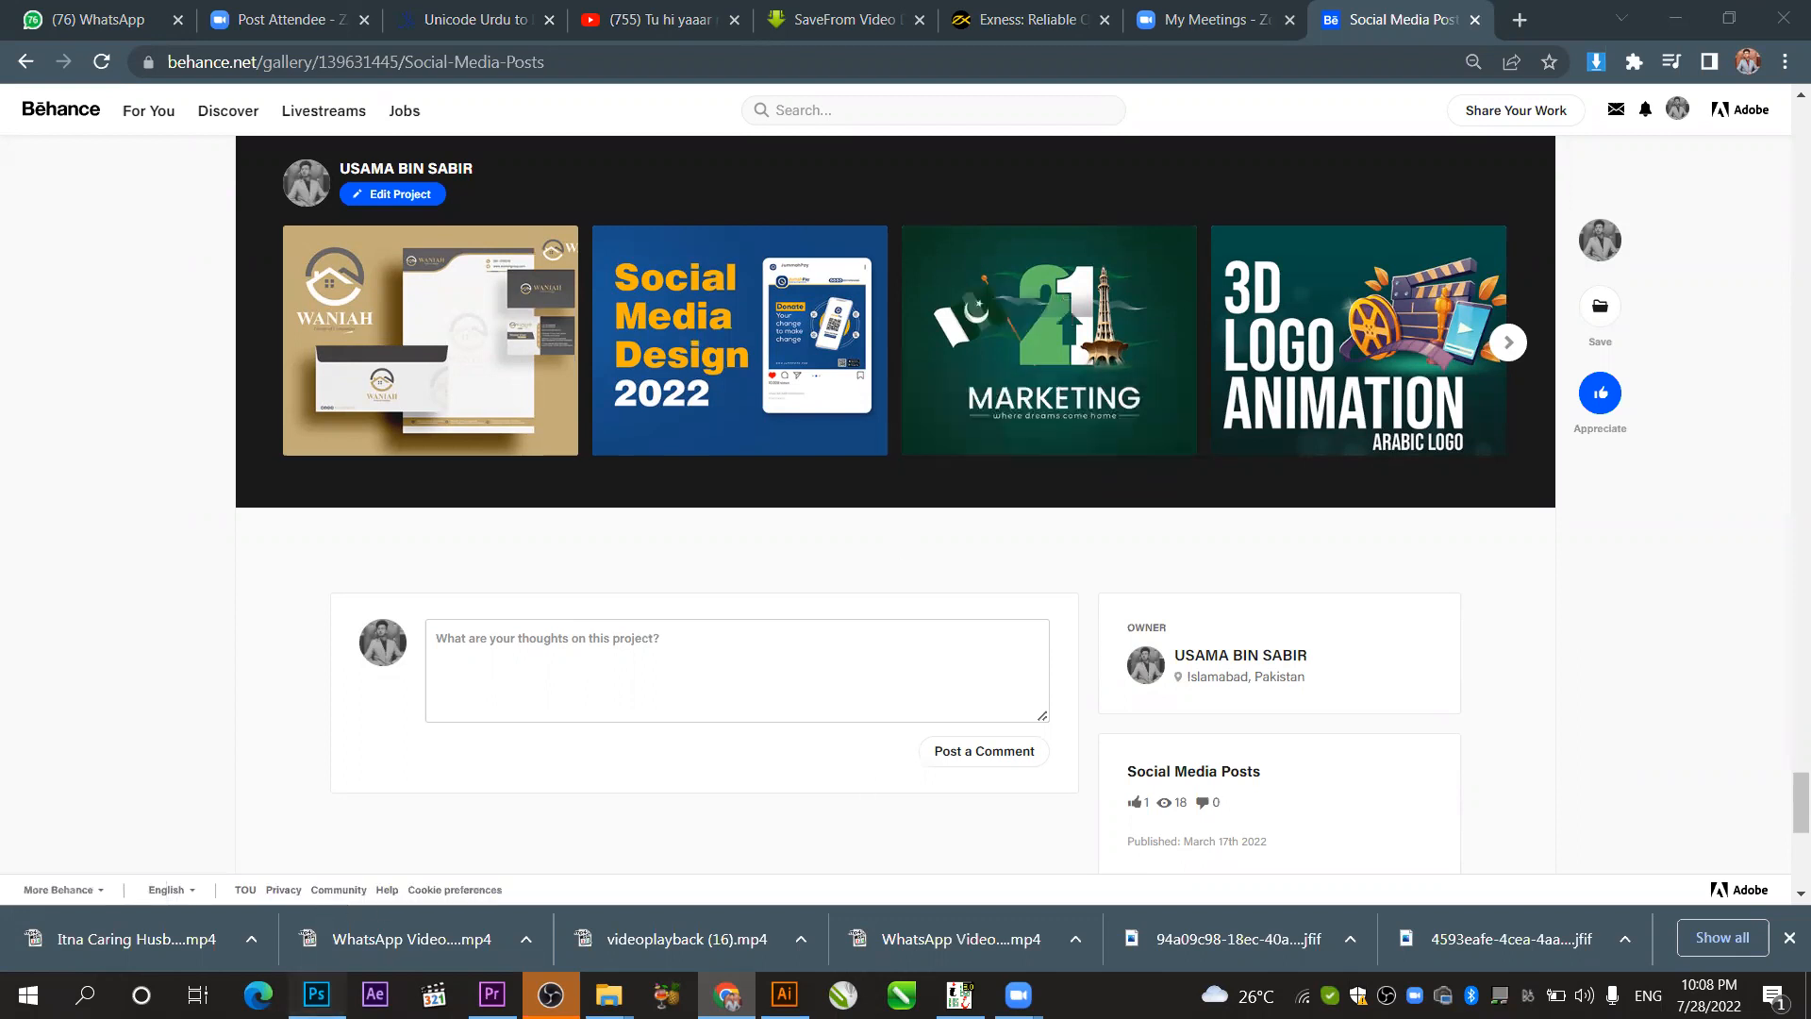
- Search Google for "DIgital Makreting posters" in a new Chrome tab
left_click(316, 994)
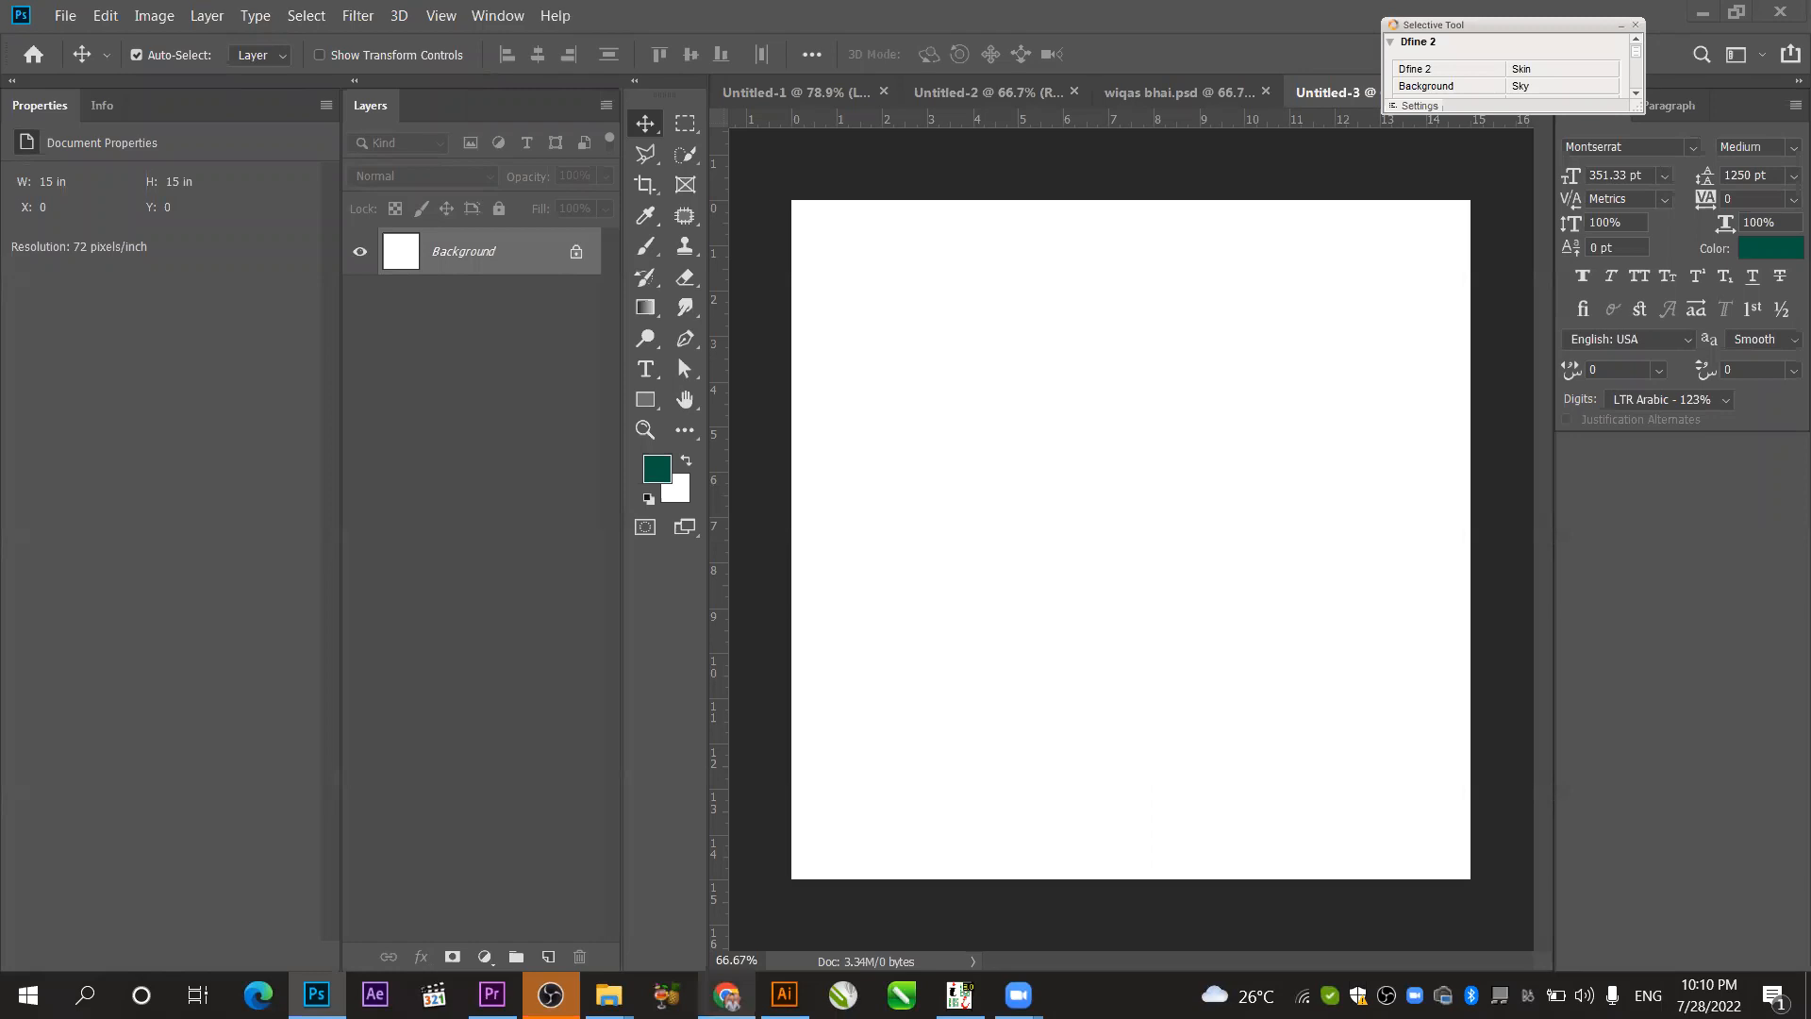
key("alt+Tab")
left_click(1515, 23)
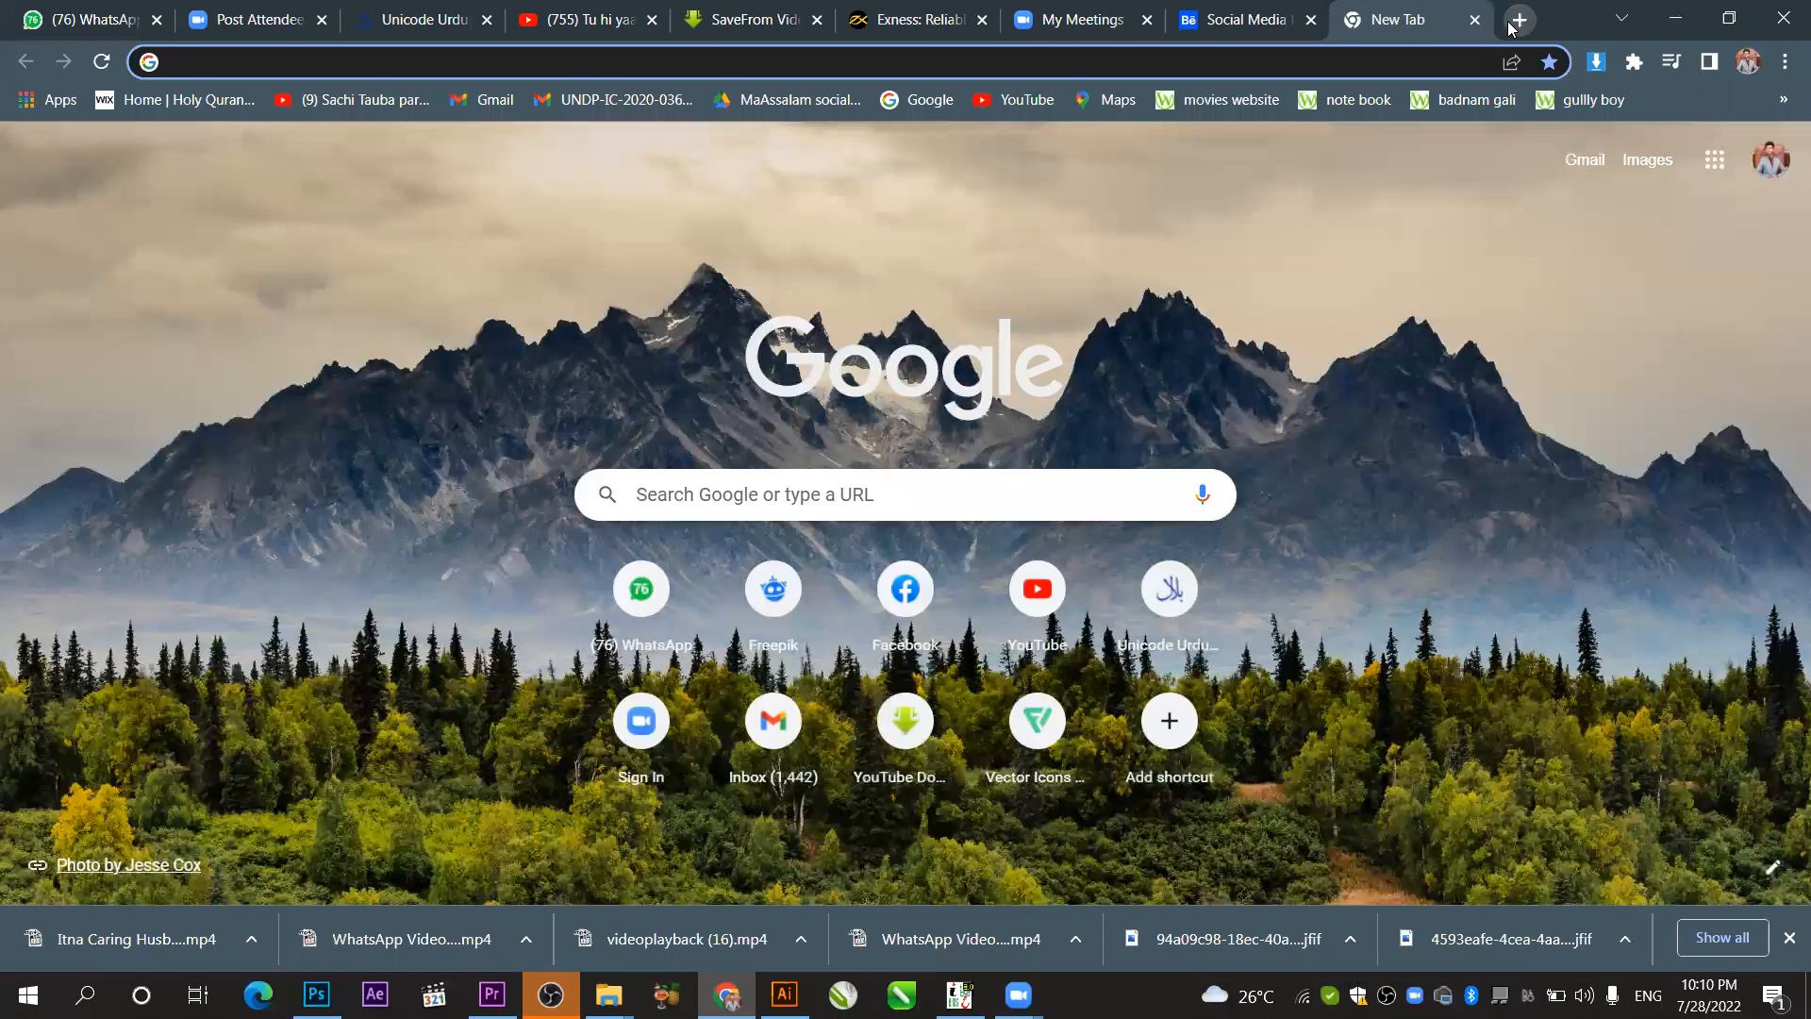
type("DIgital M")
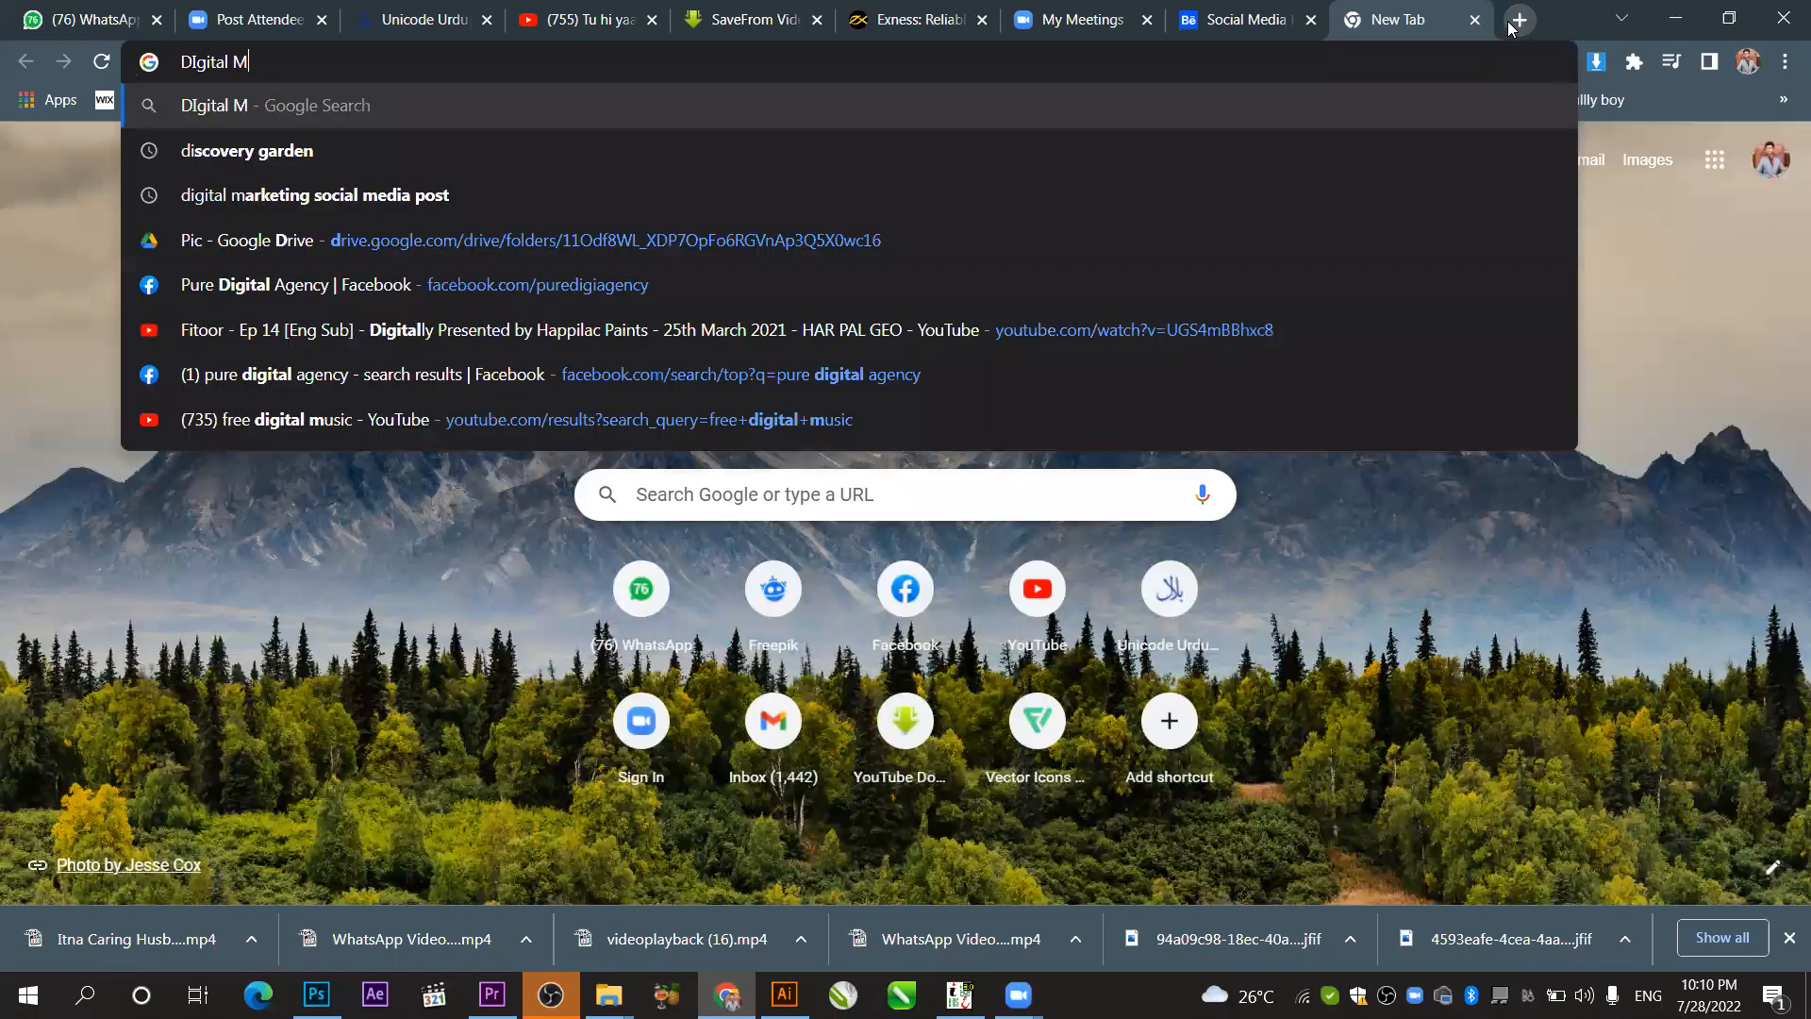
type("akretin")
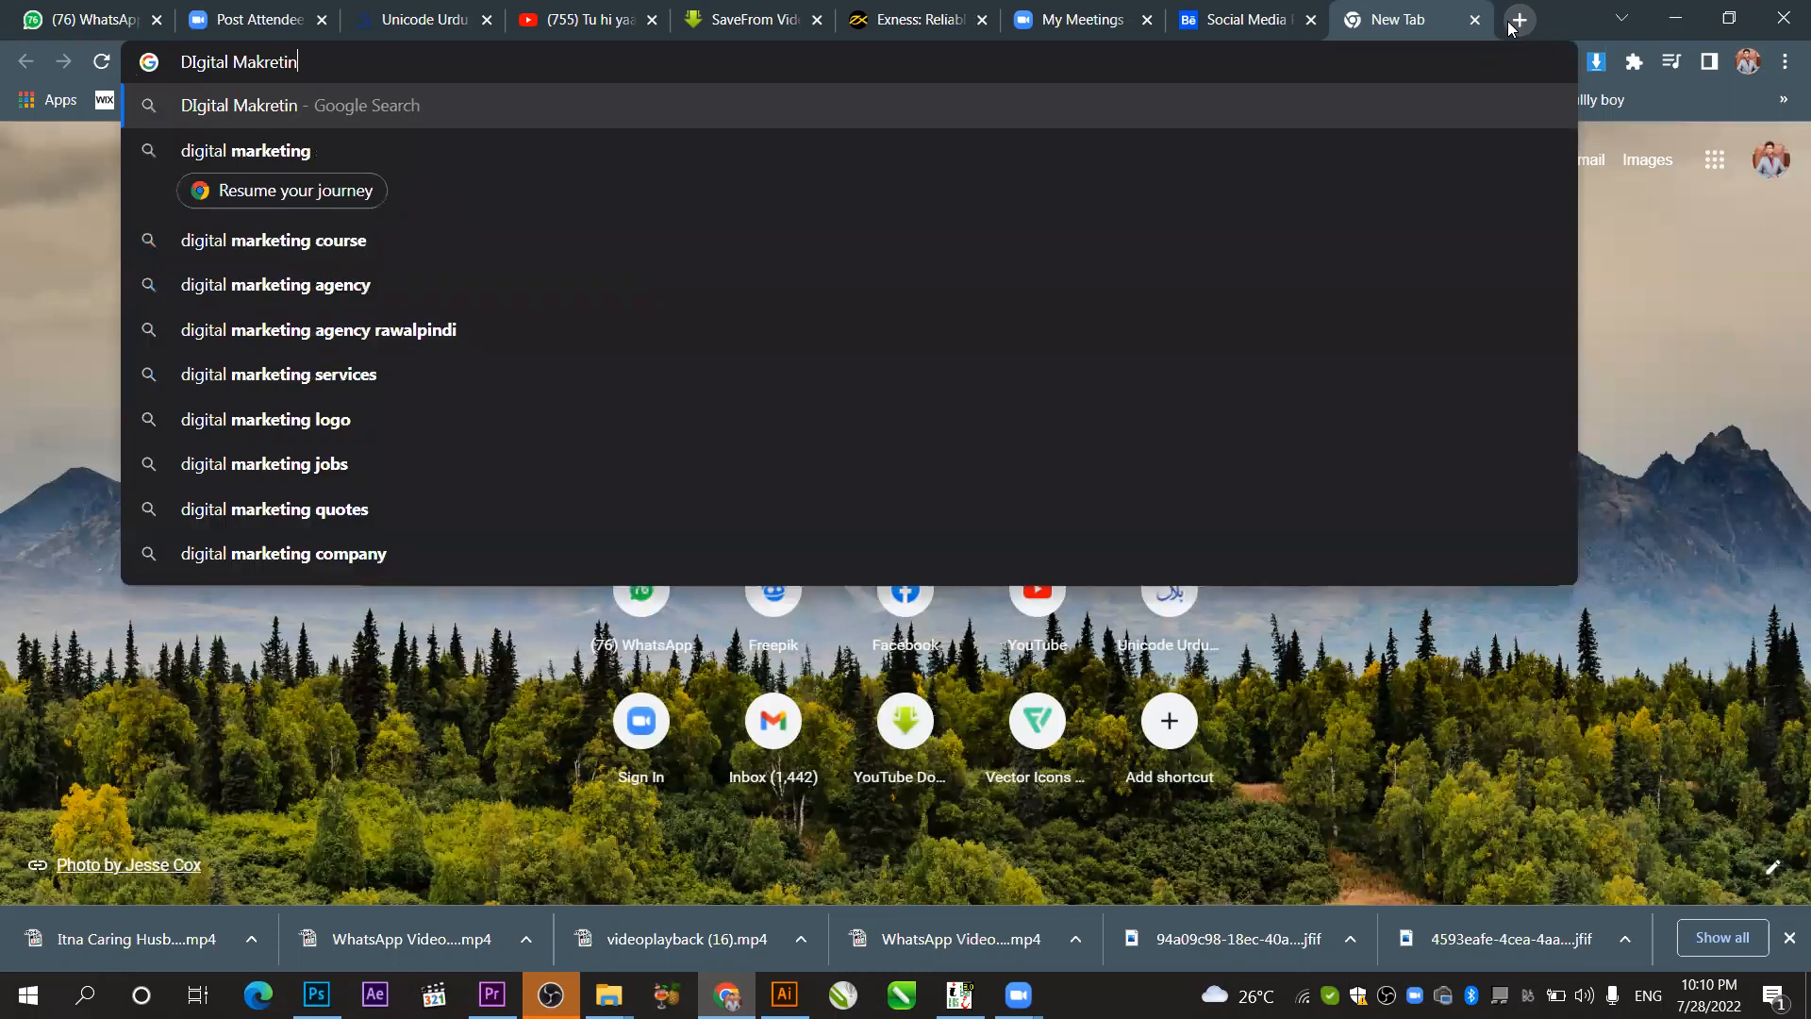
type("g pos")
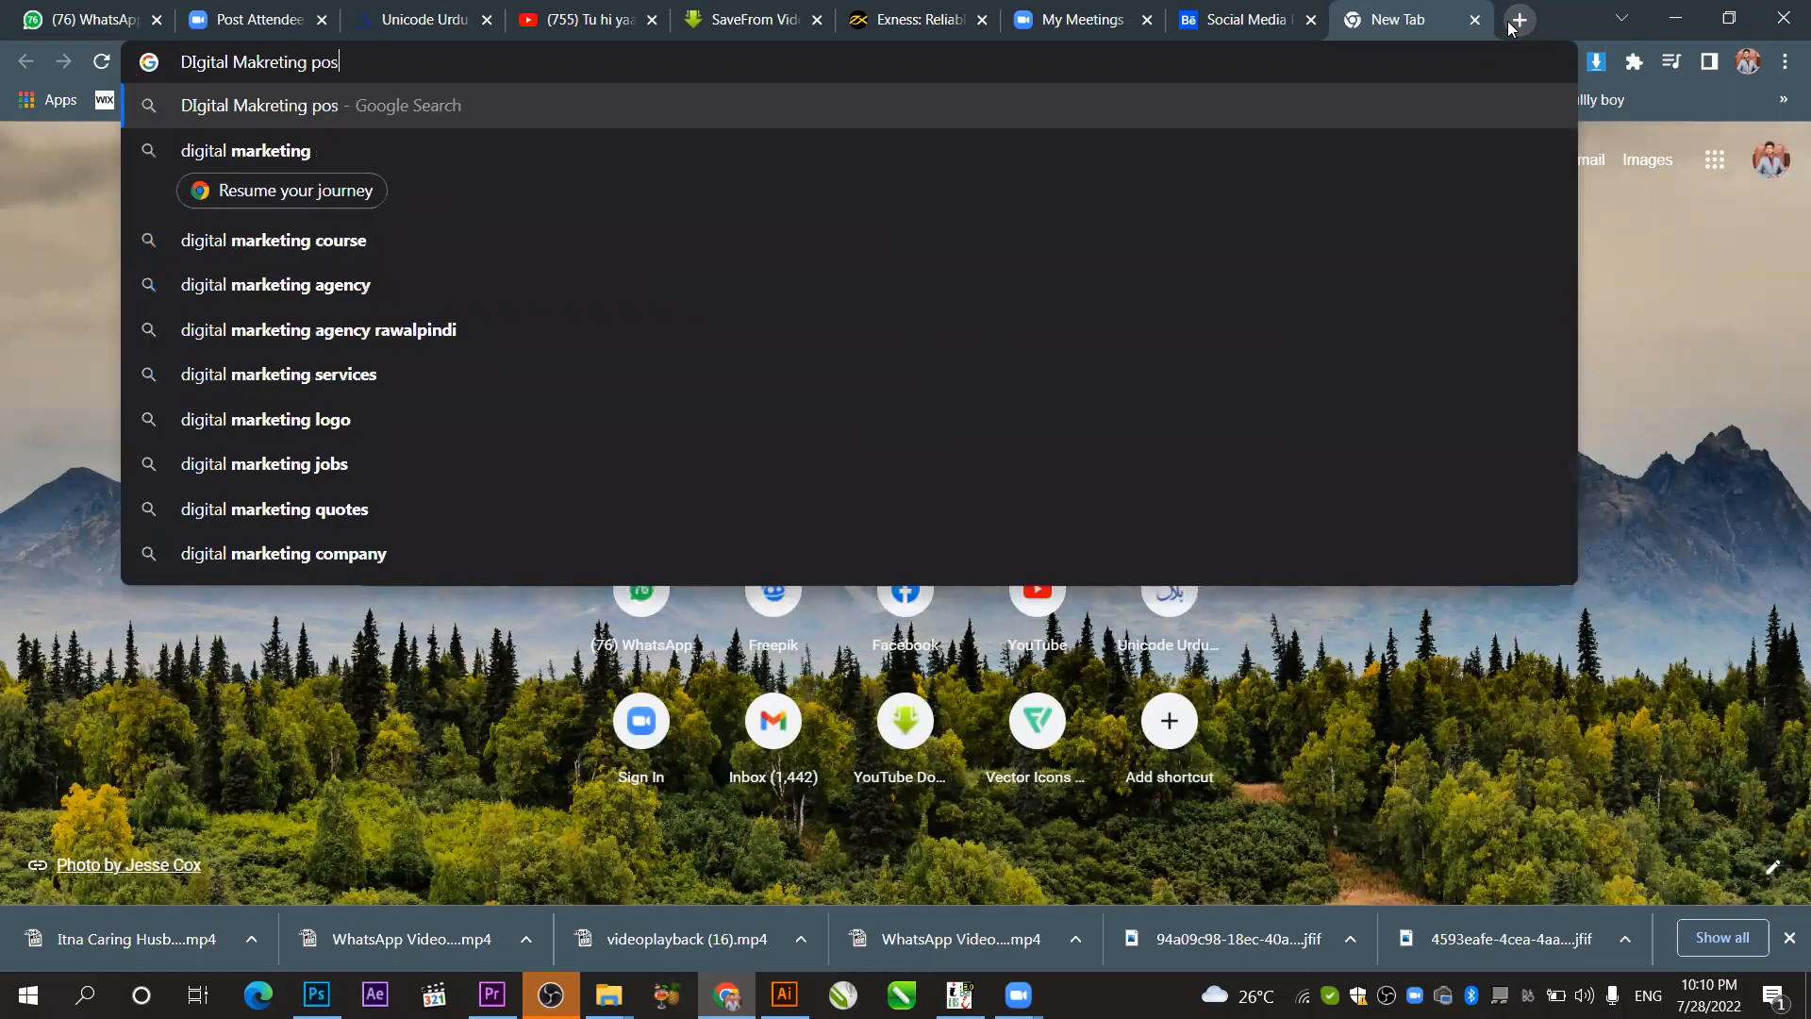
type("ters")
key("Return")
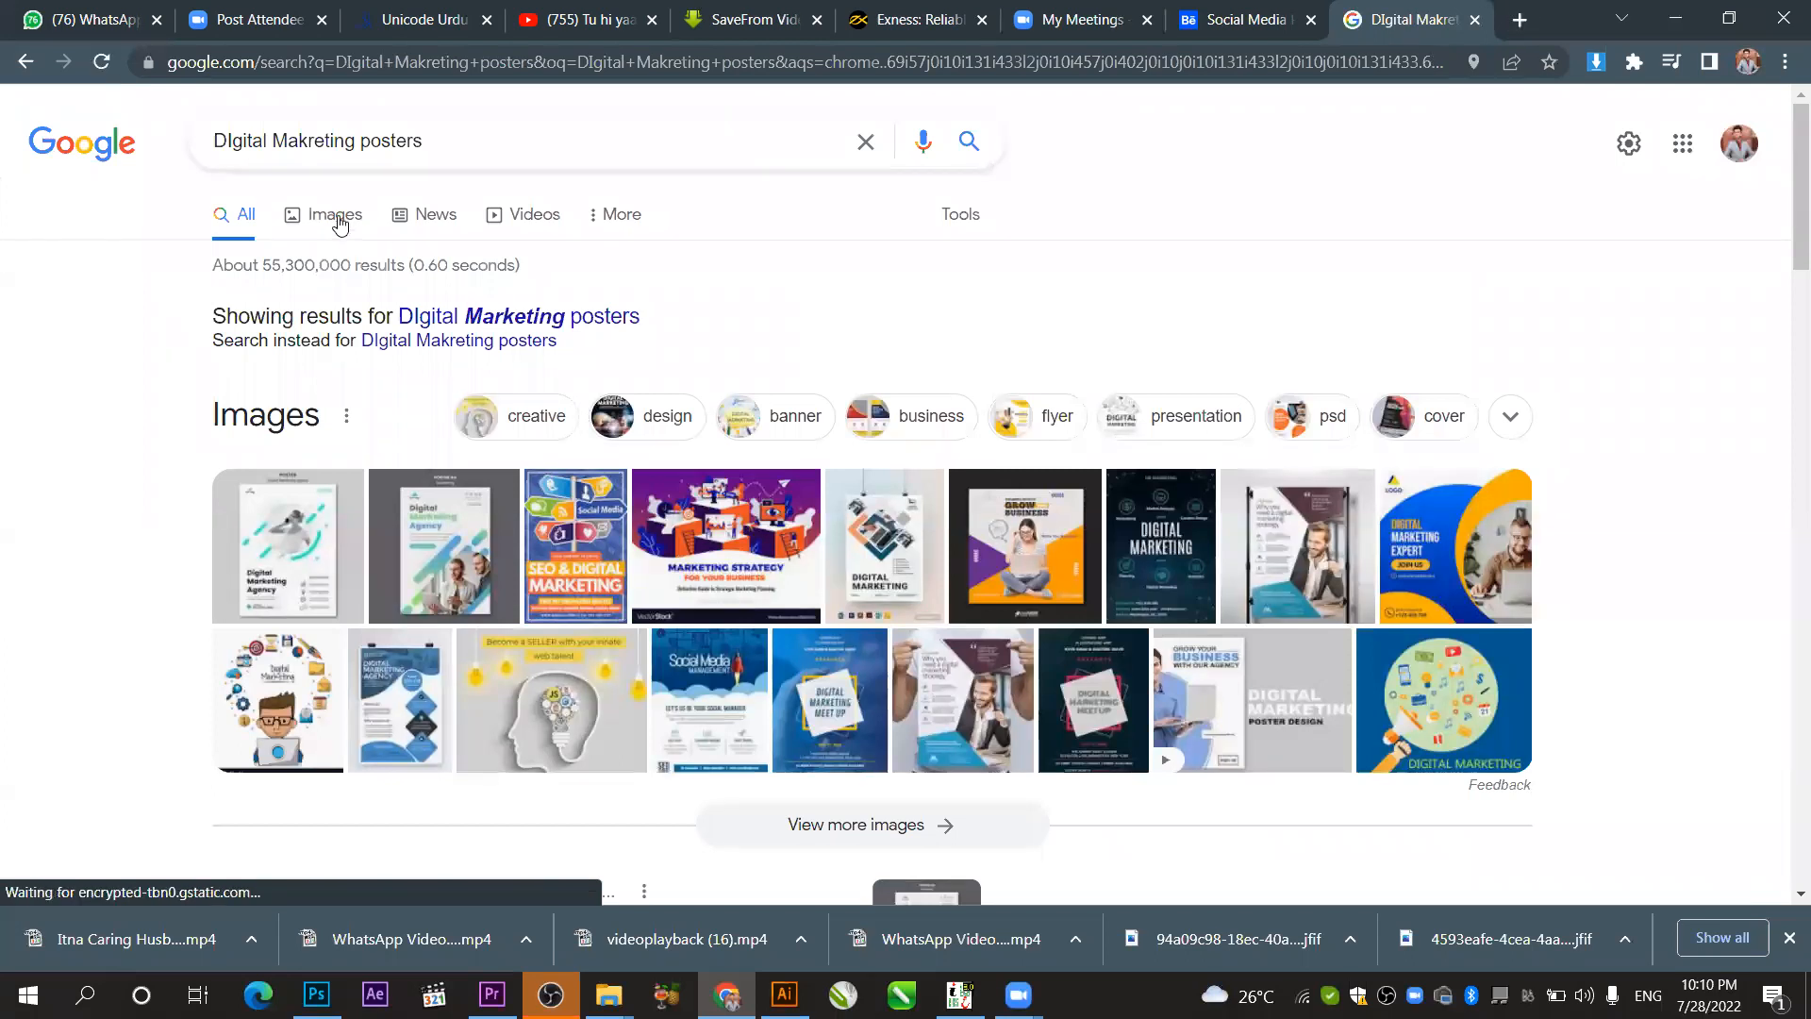
- Compare the Digital Marketing Expert and Digital Marketing Meet Up posters in the image results, ending on the Expert poster's preview
left_click(1430, 564)
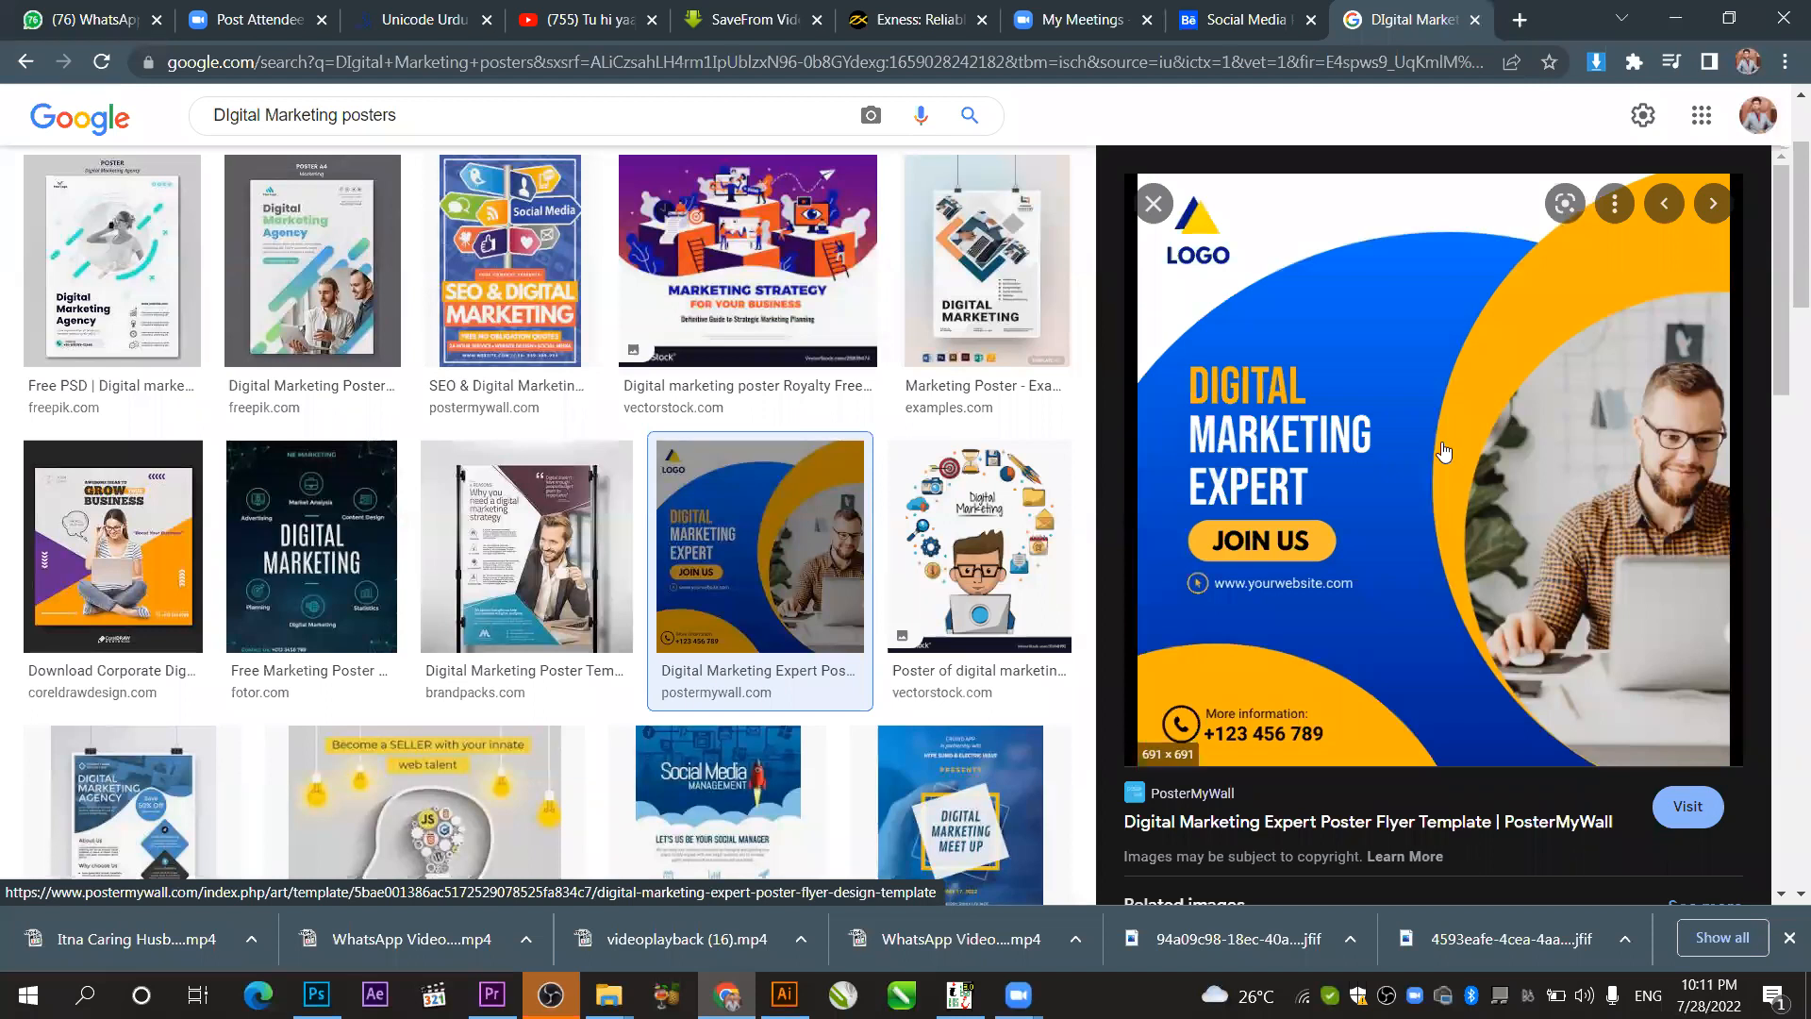
left_click(958, 825)
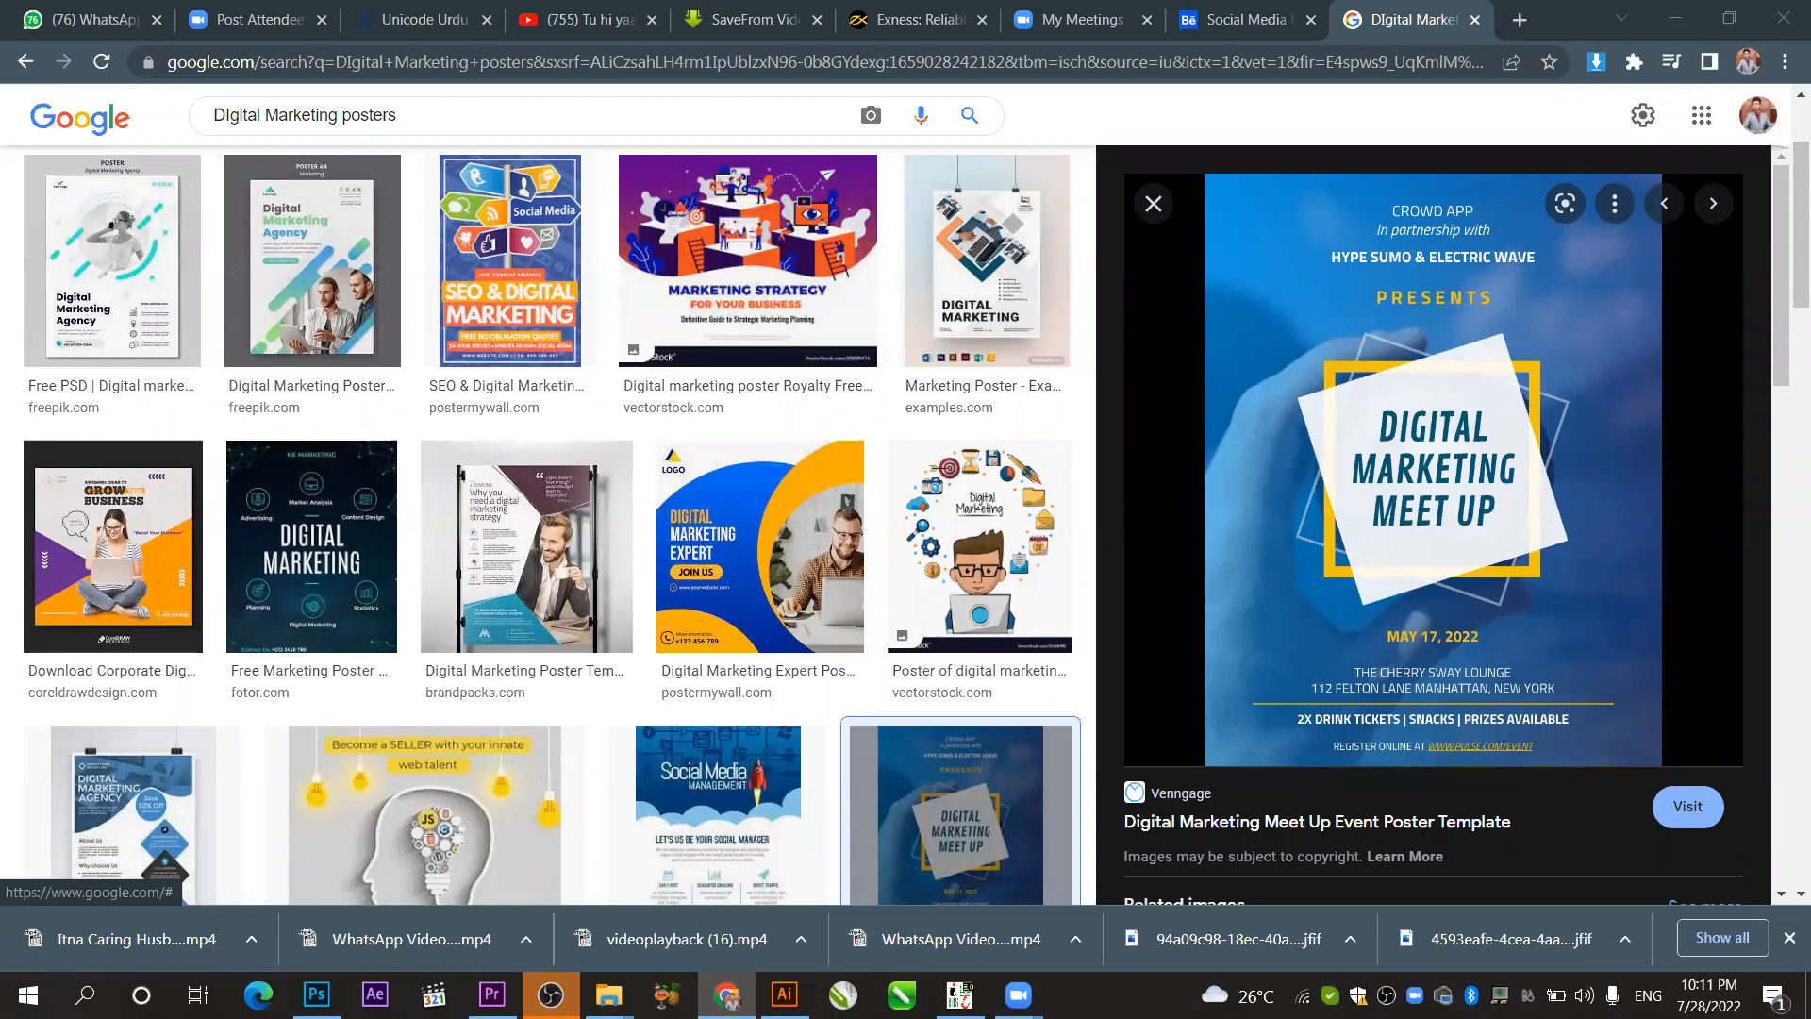
left_click(744, 506)
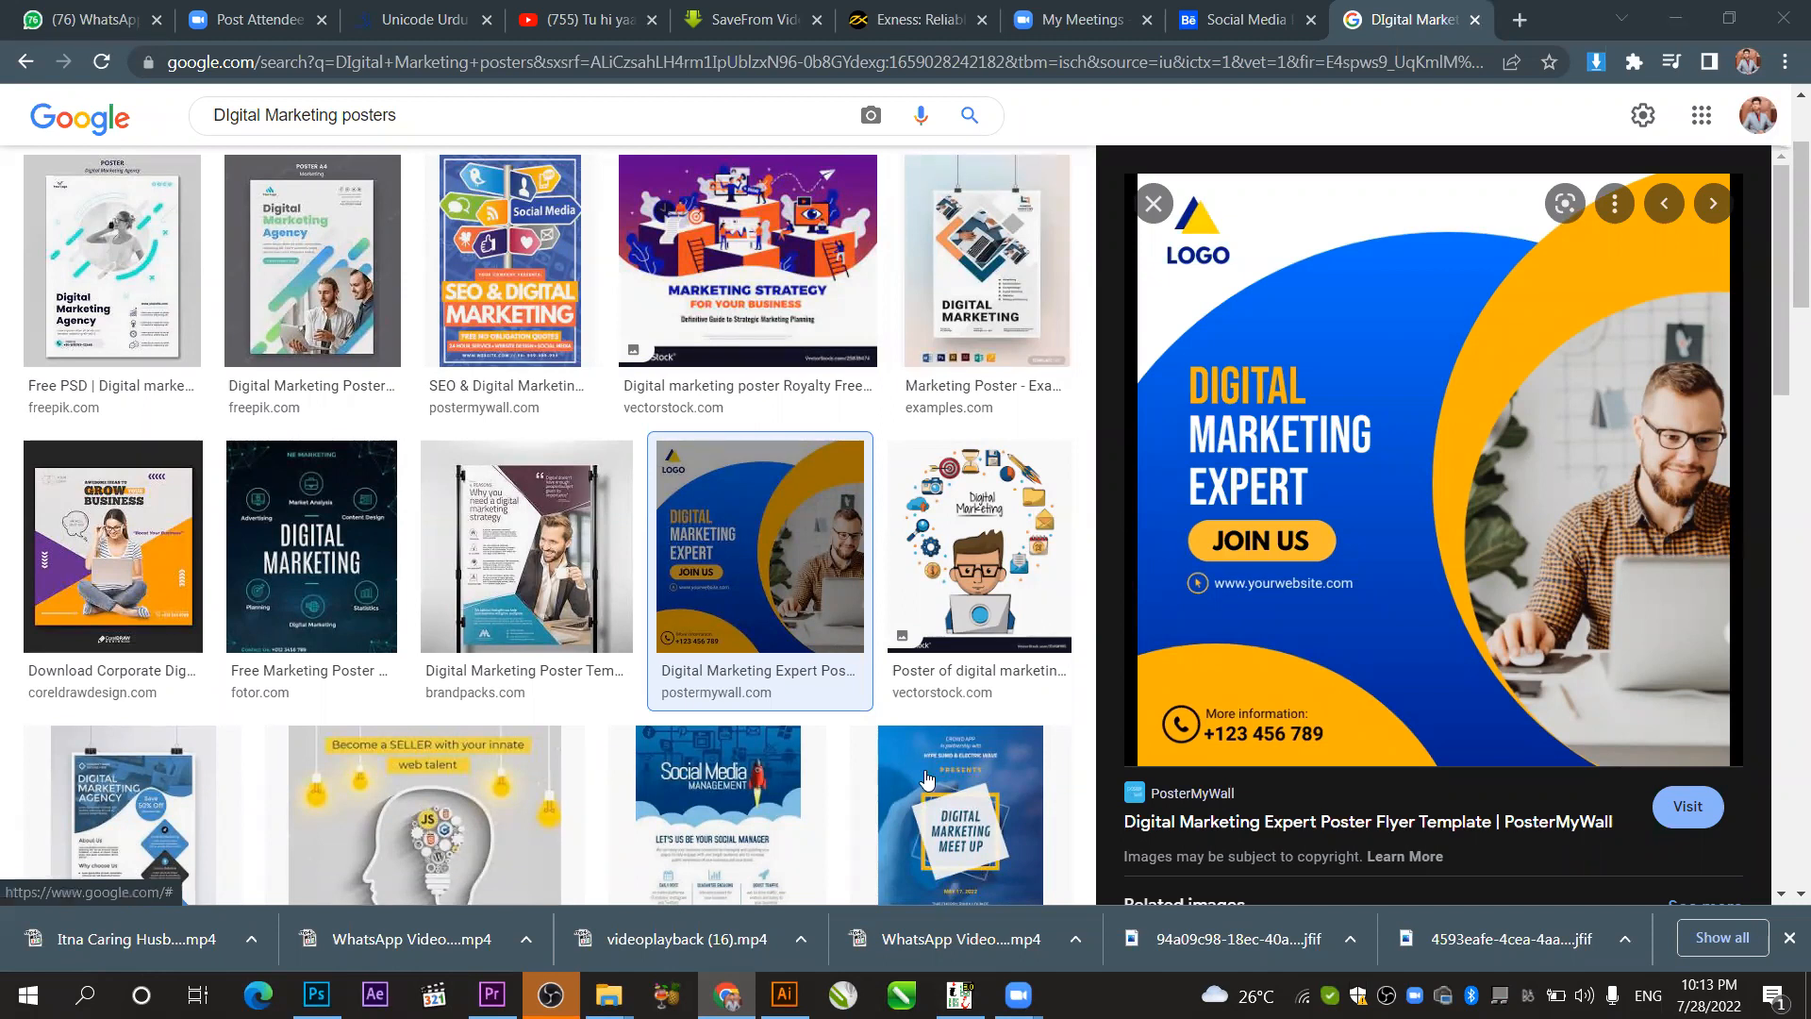
- Copy the Digital Marketing Expert poster image and paste it into the blank Untitled-3 document in Photoshop
right_click(1253, 360)
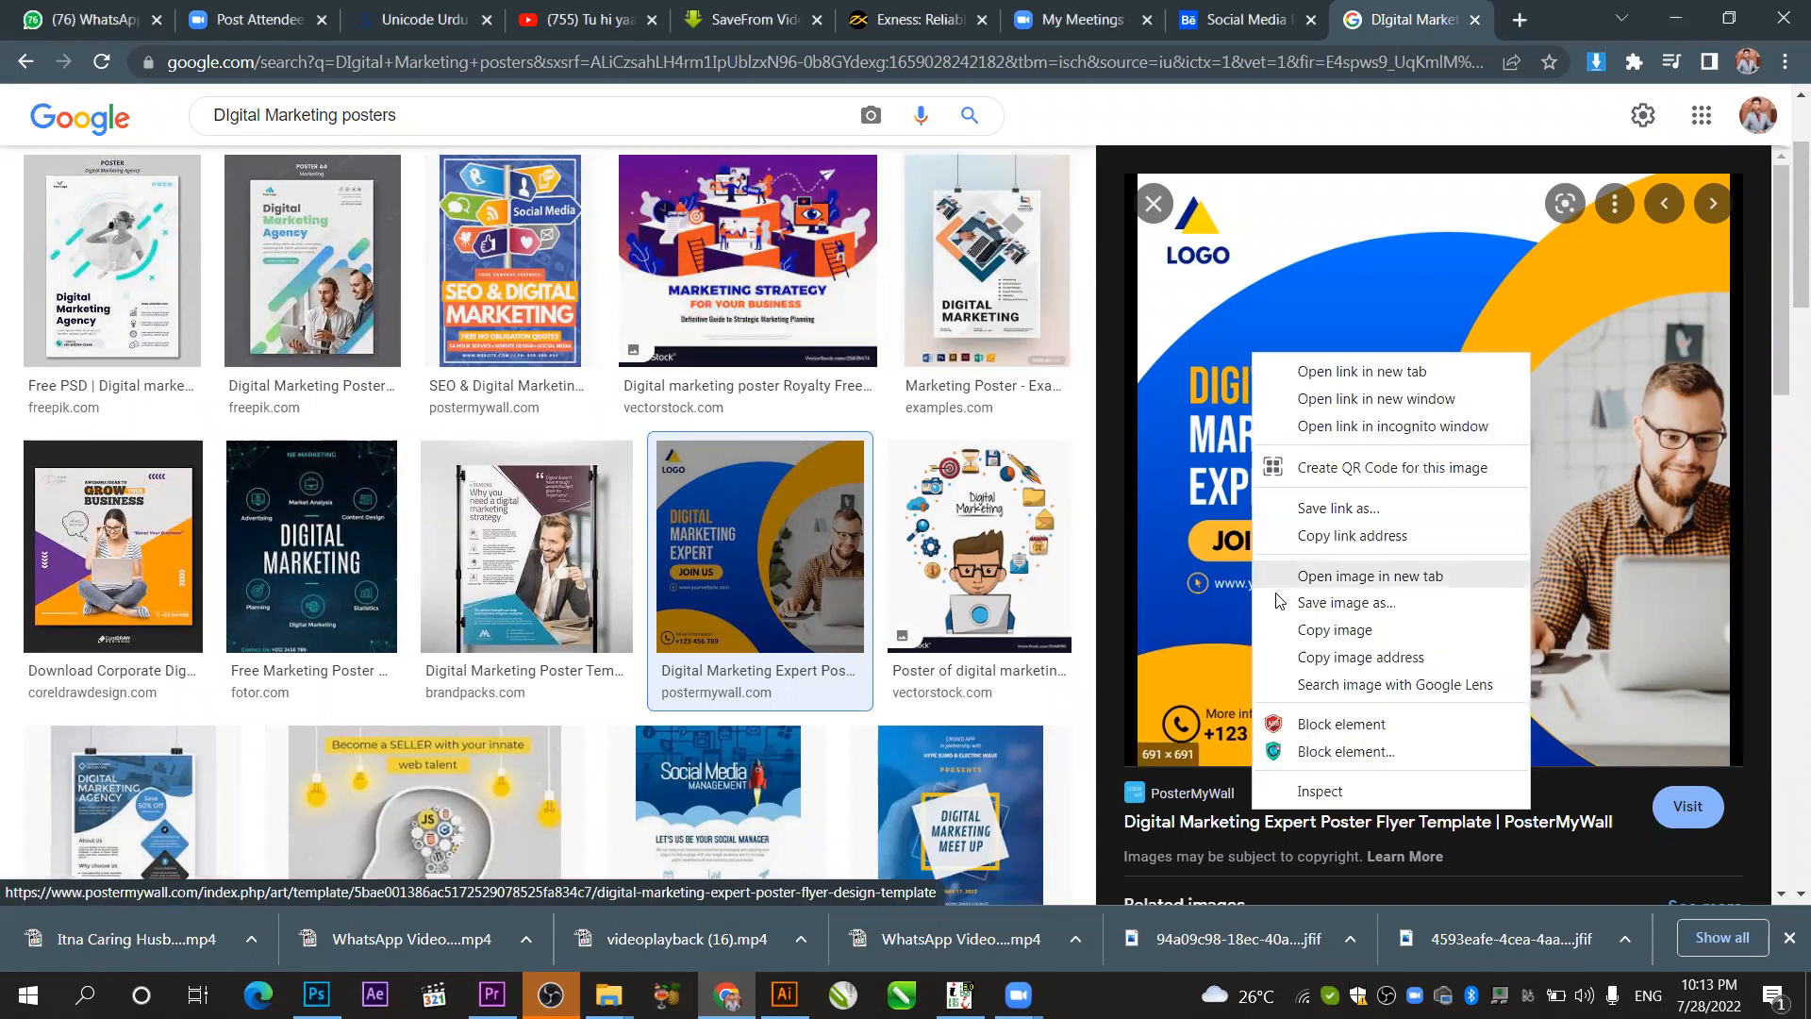
left_click(1283, 629)
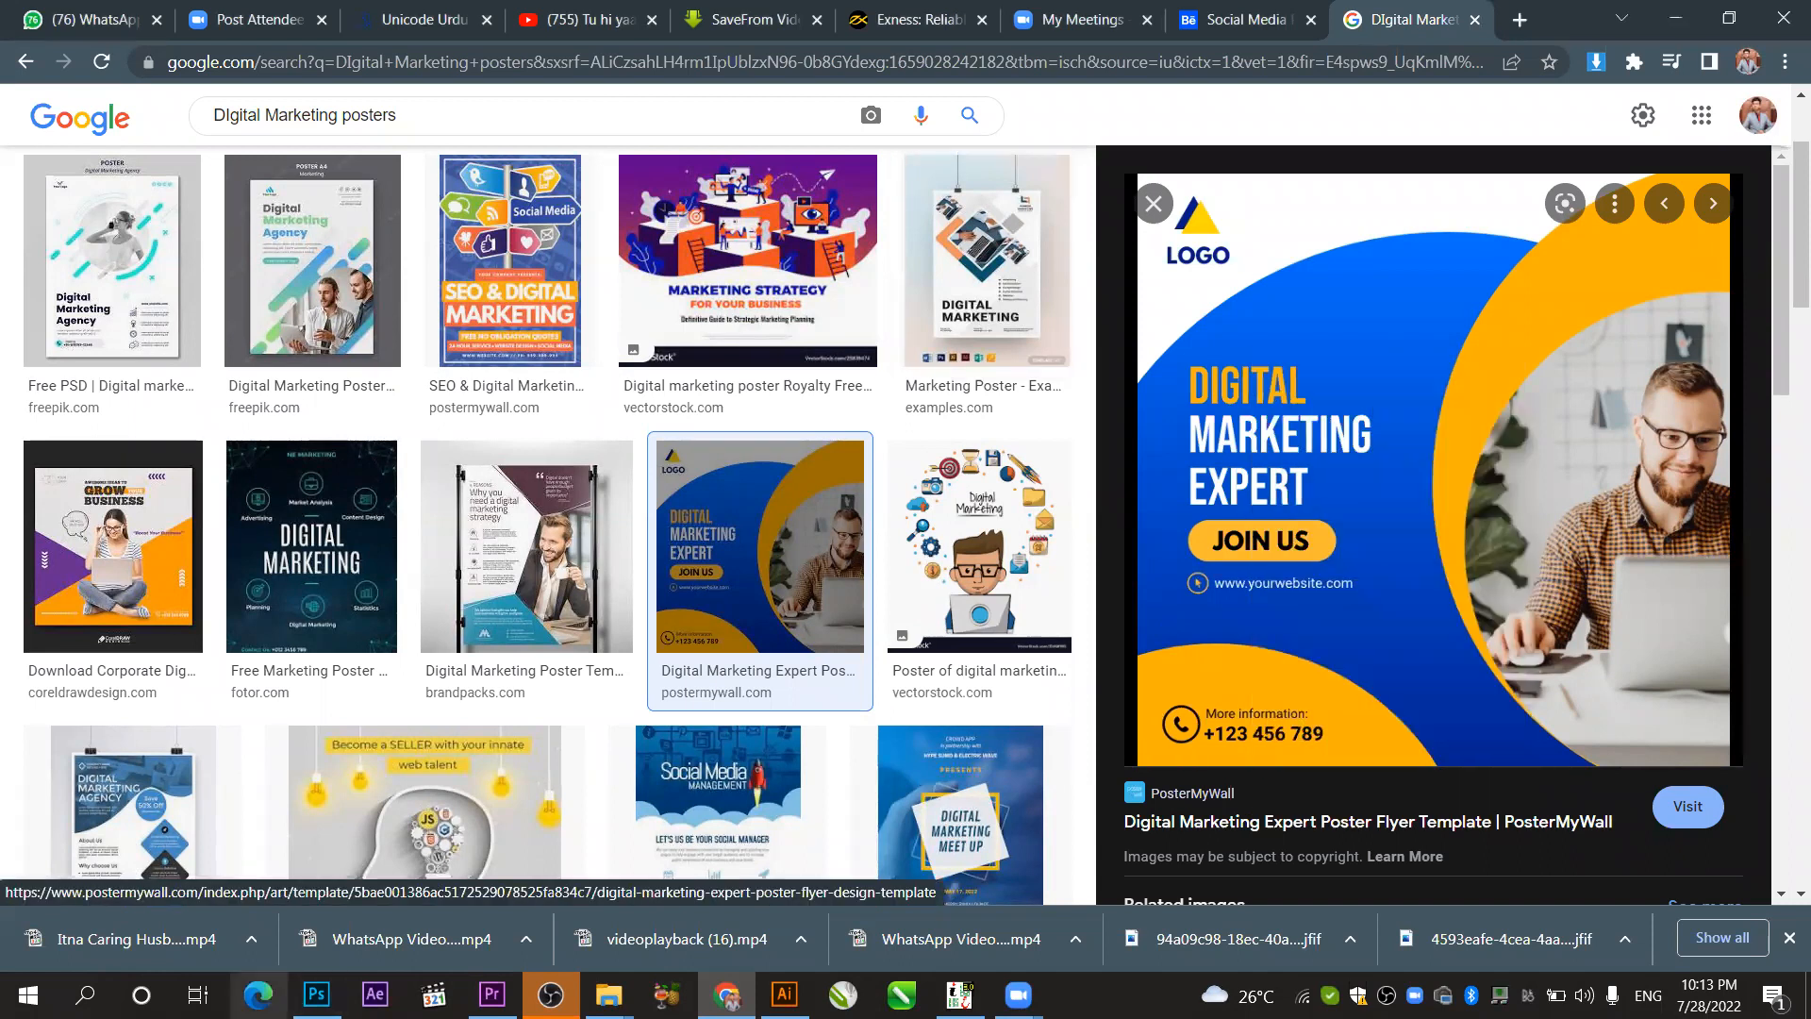
left_click(316, 993)
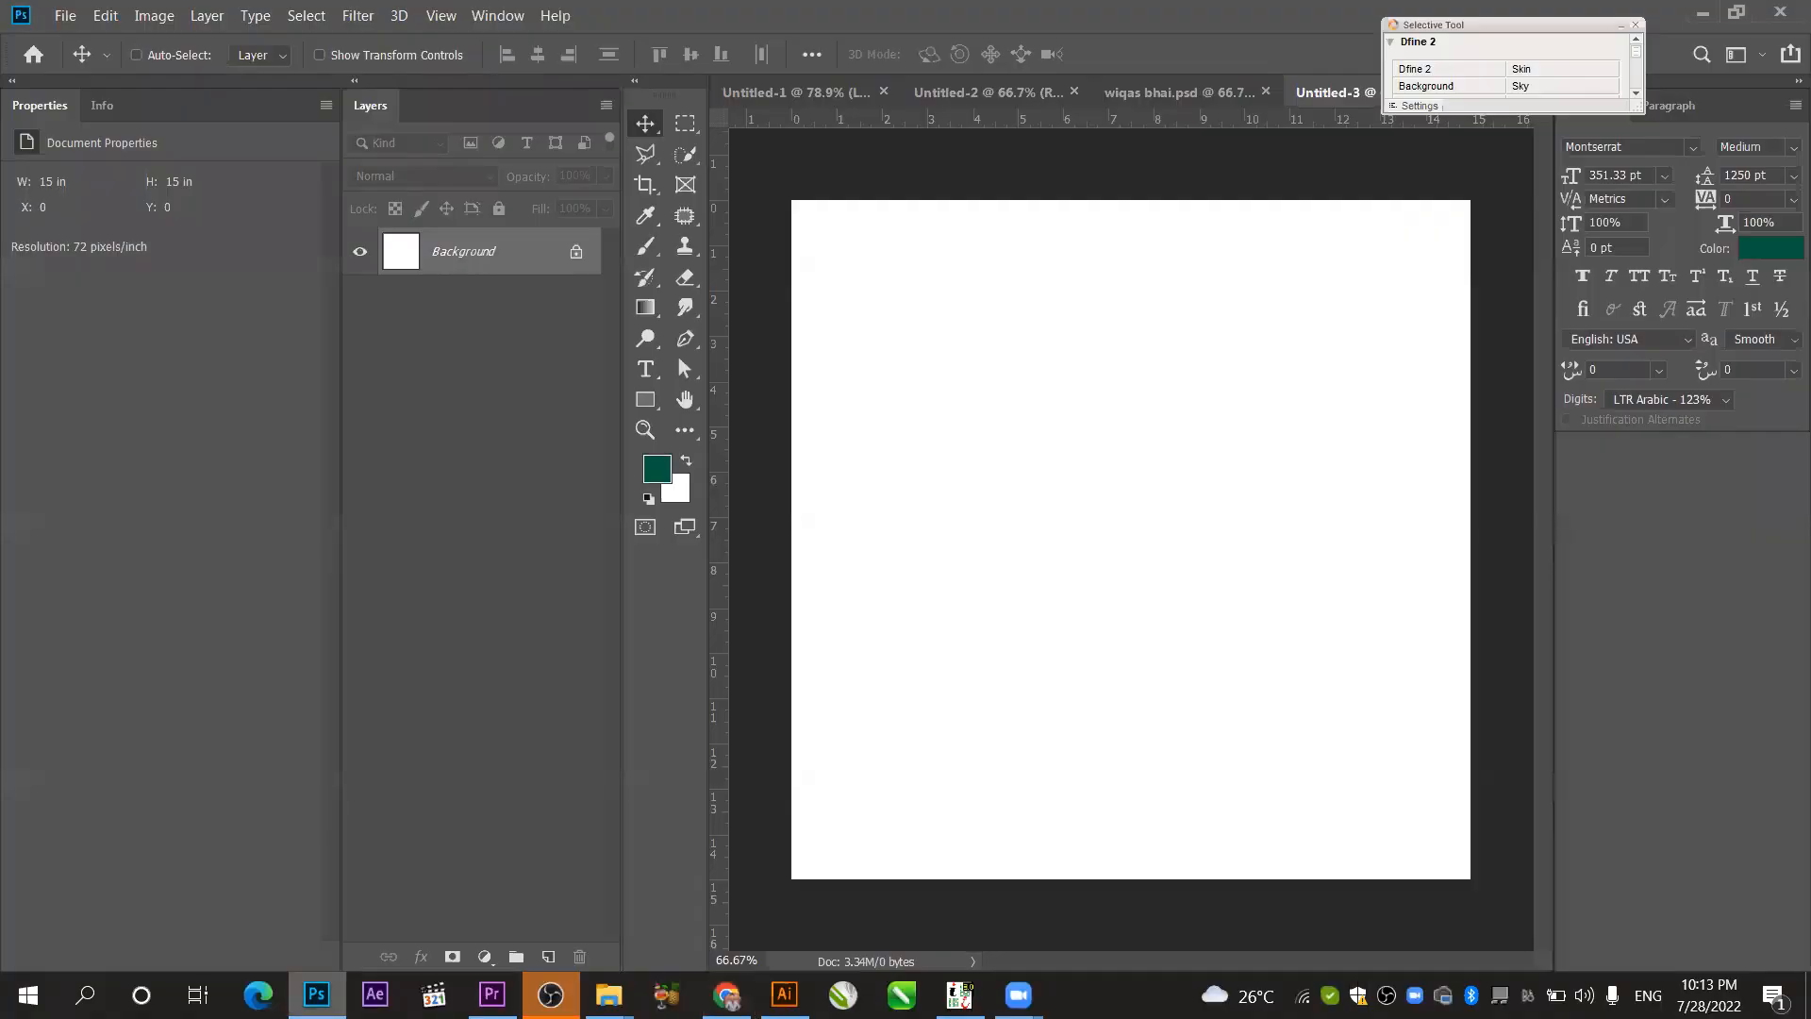
key("ctrl+v")
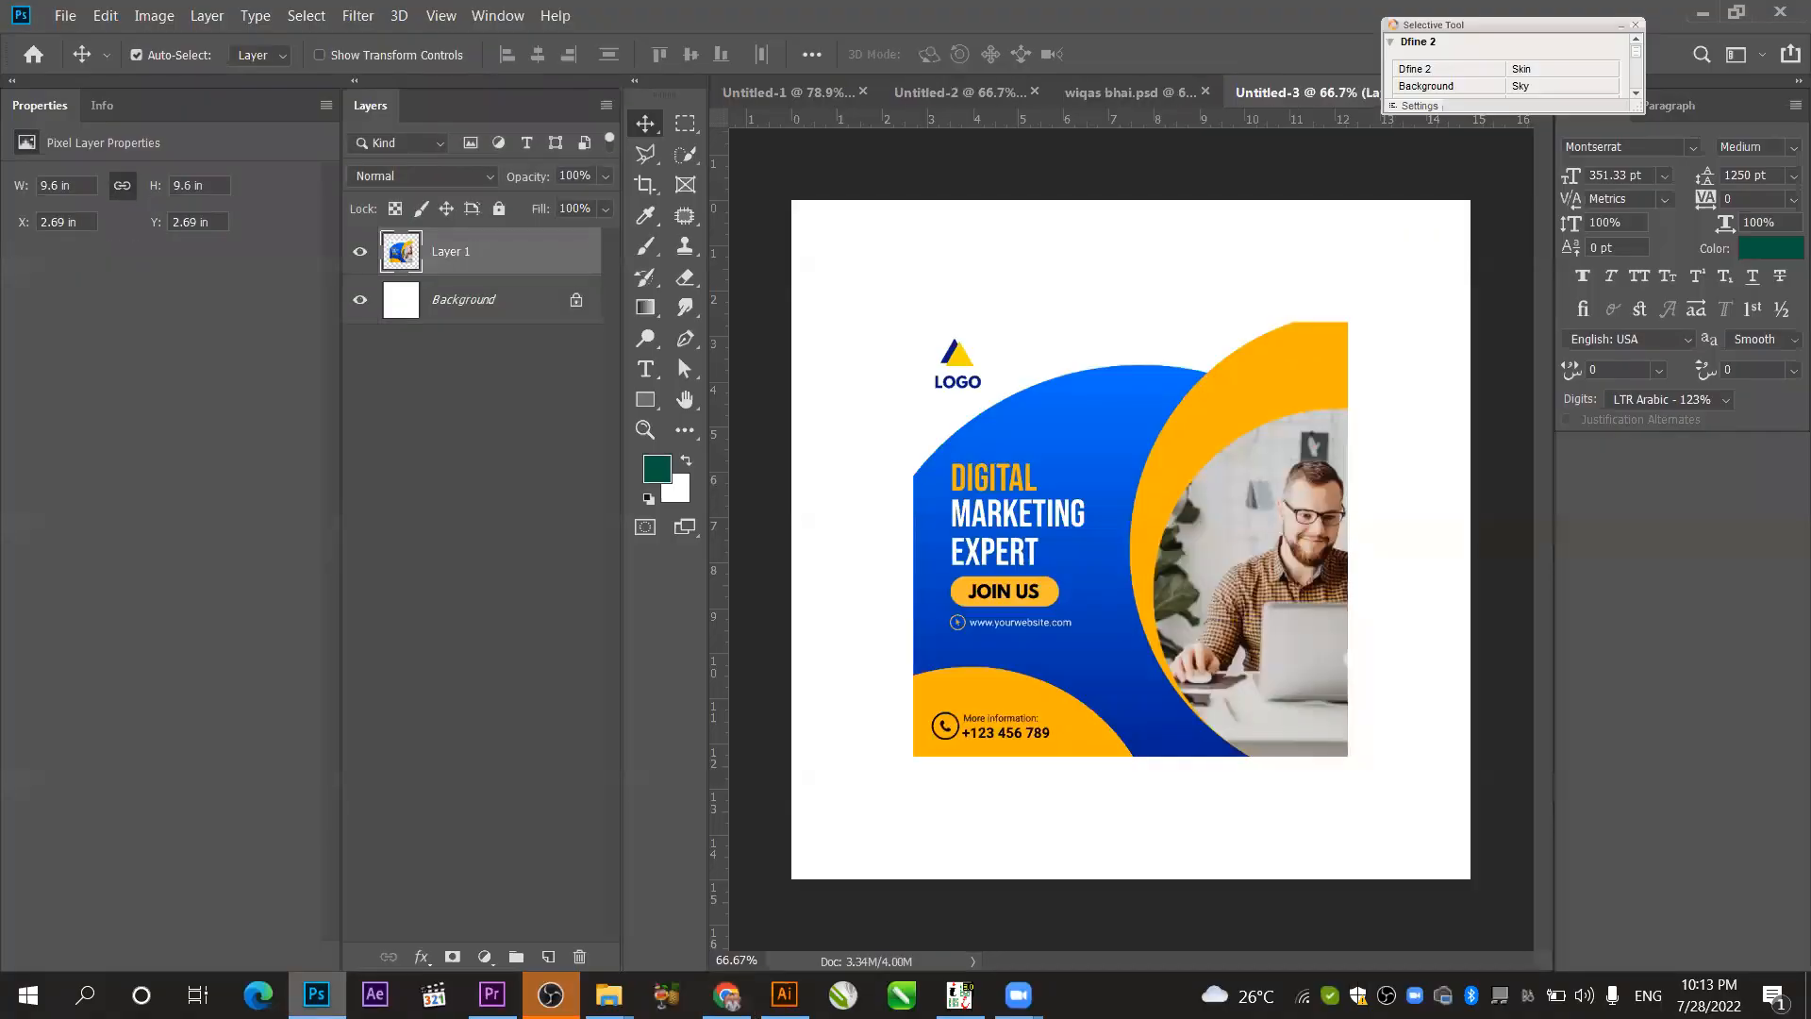
- Scale the pasted poster proportionally from its centre to about 15 × 15 in so it fills the canvas
key("ctrl+t")
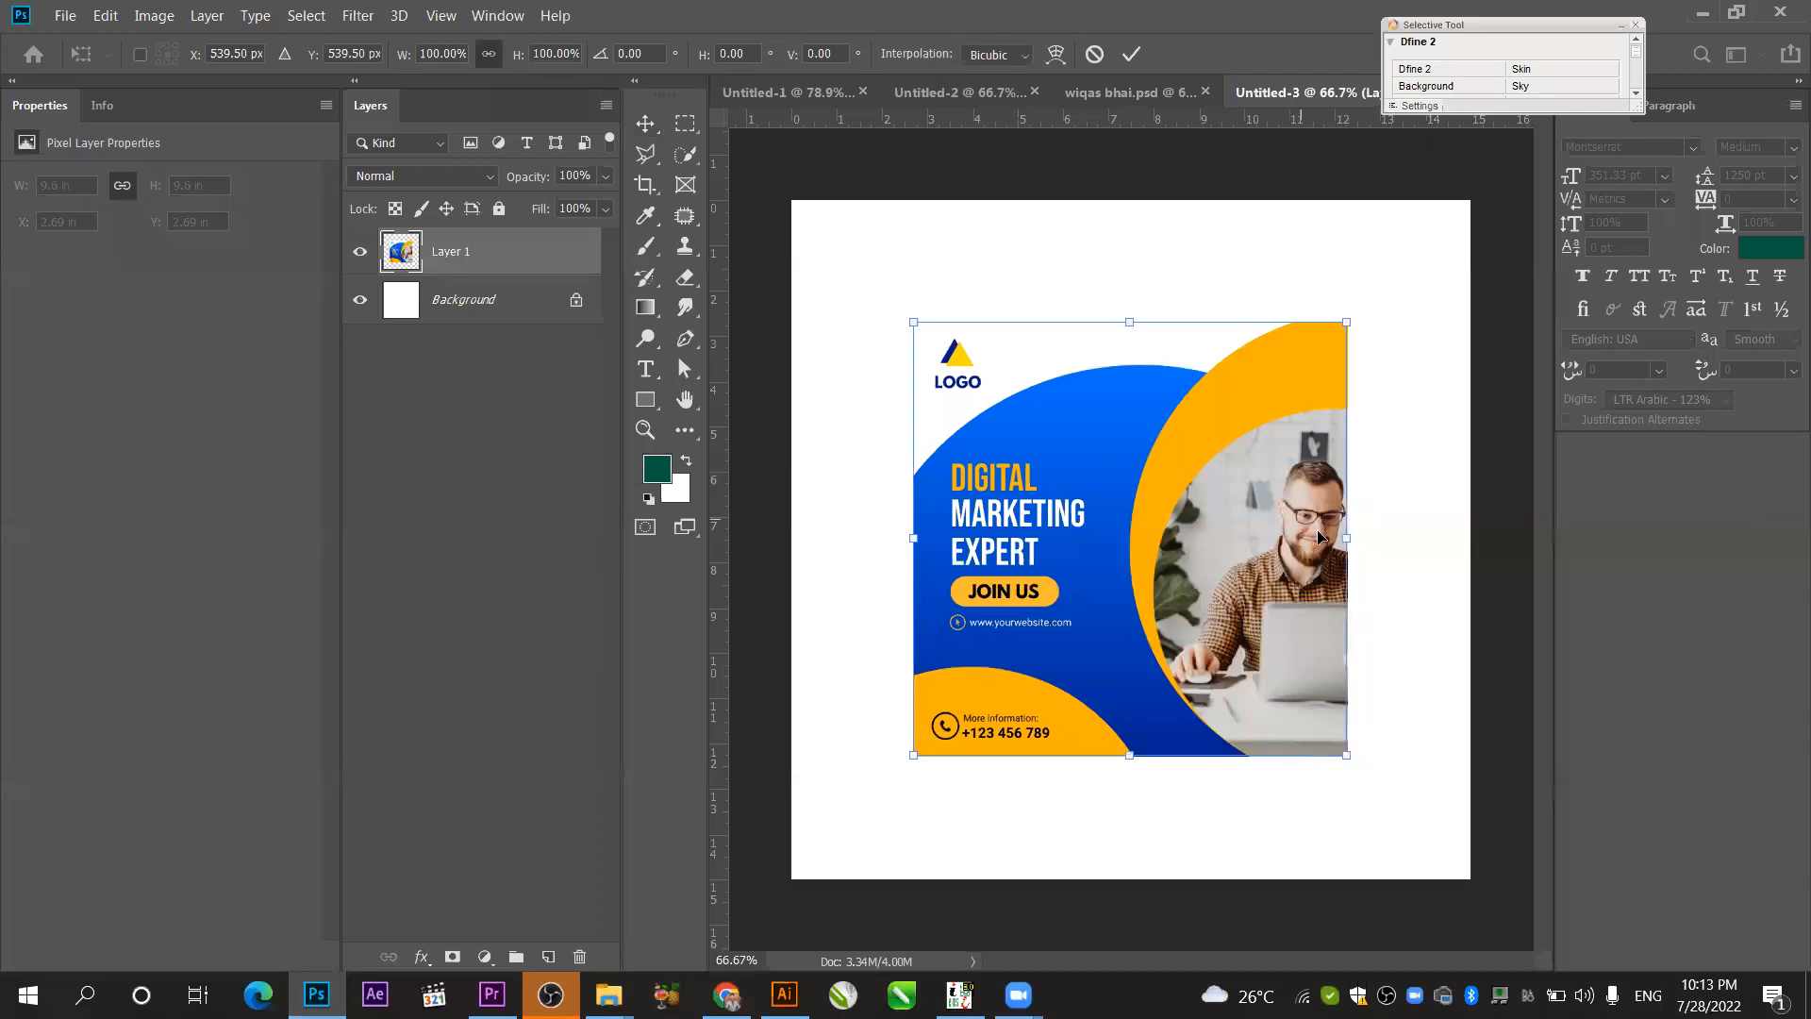
left_click_drag(1358, 533, 1459, 528)
key("Return")
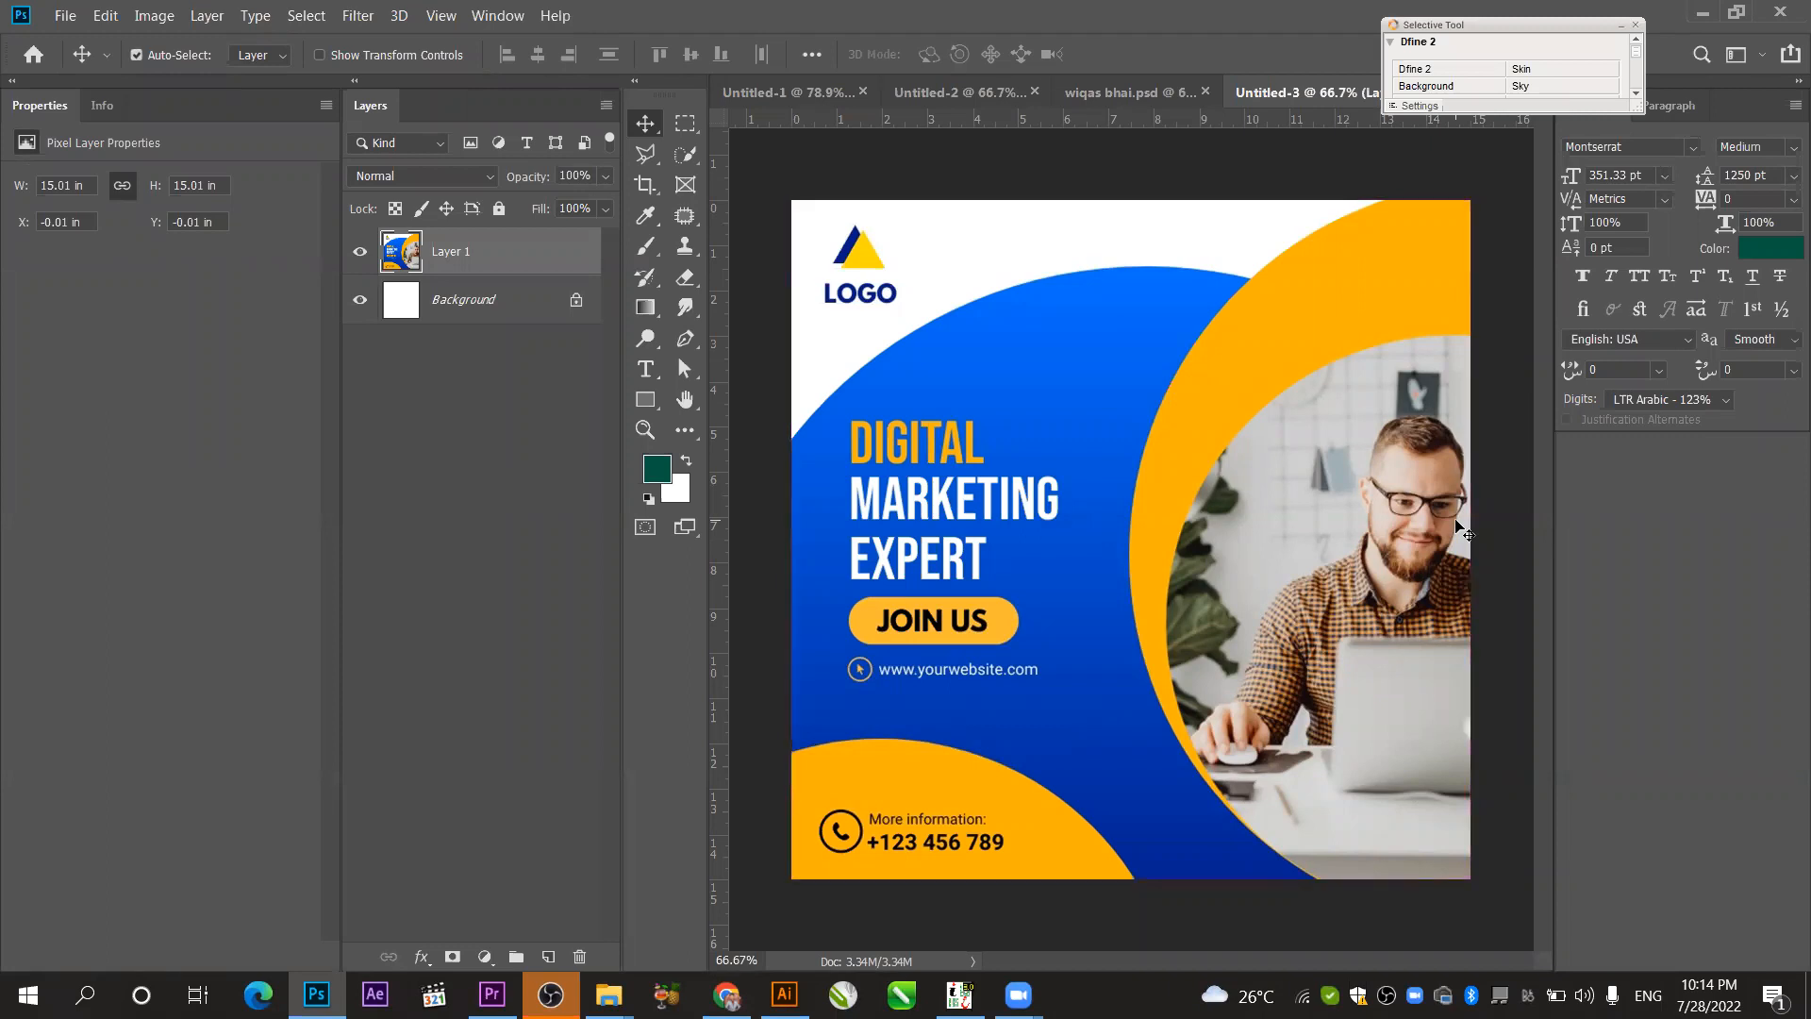
key("ctrl+minus")
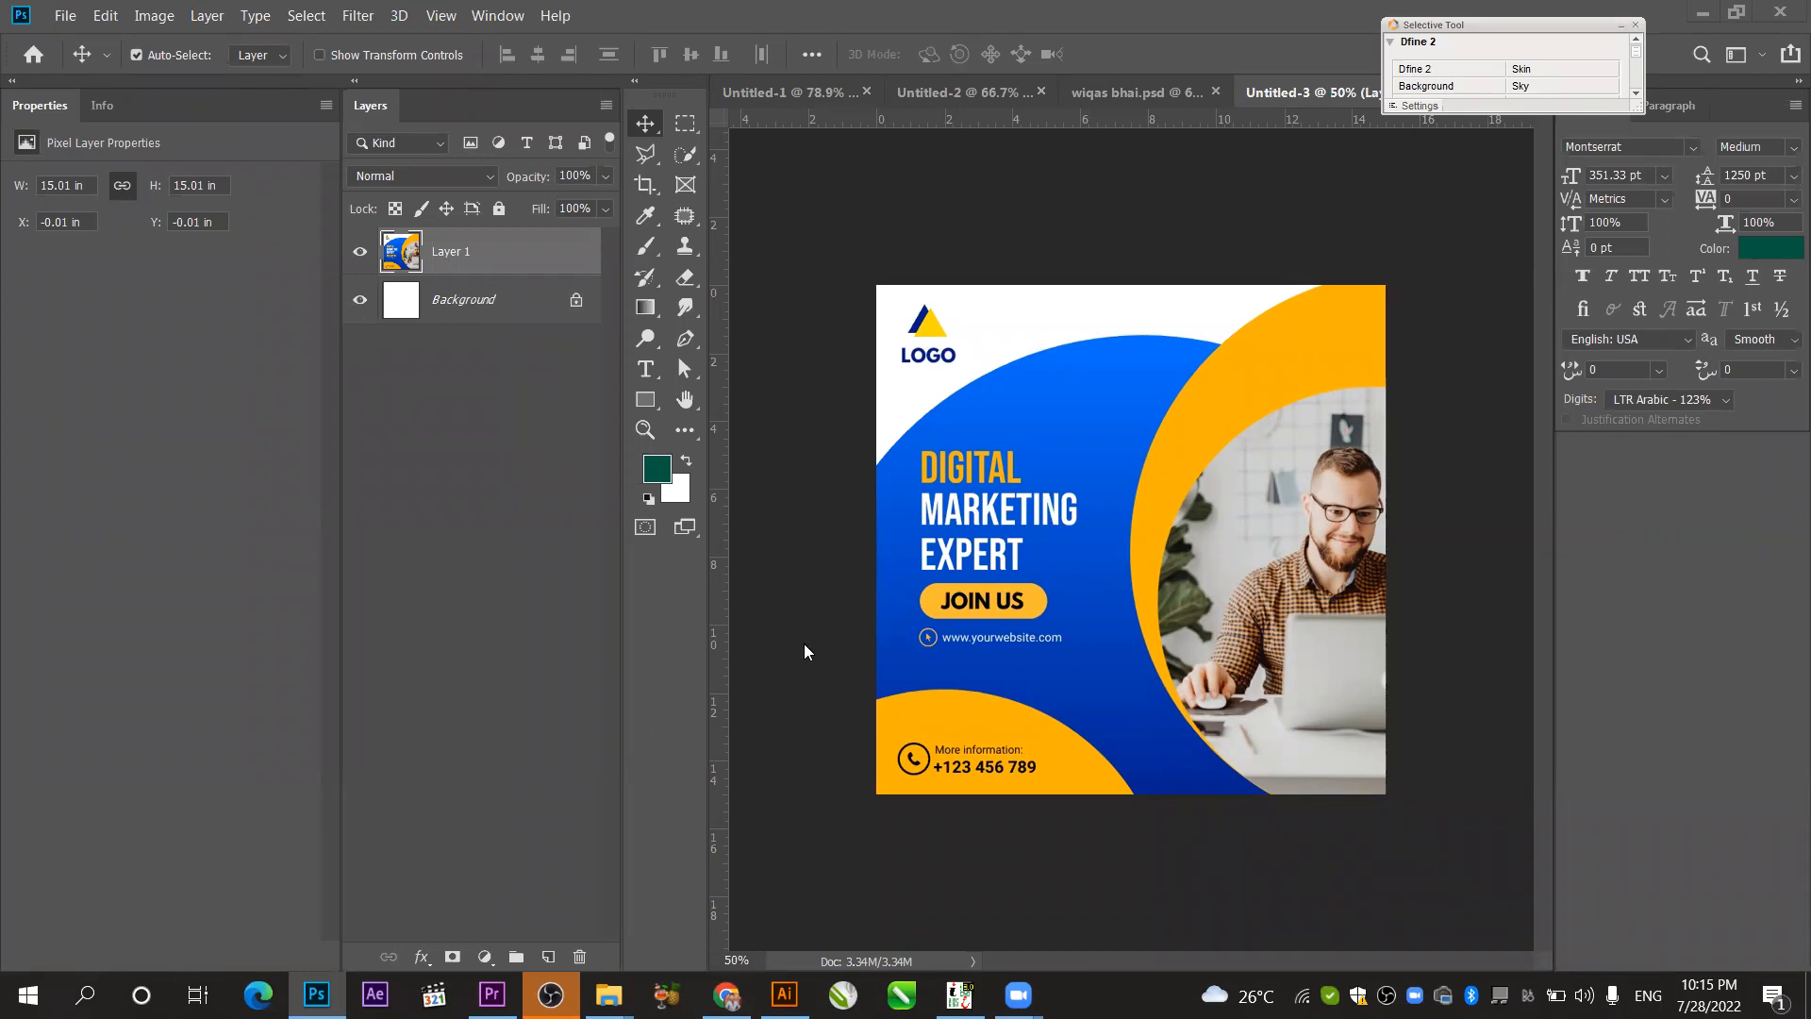
- Activate the Pen tool and look through its presets and drawing modes
left_click(679, 341)
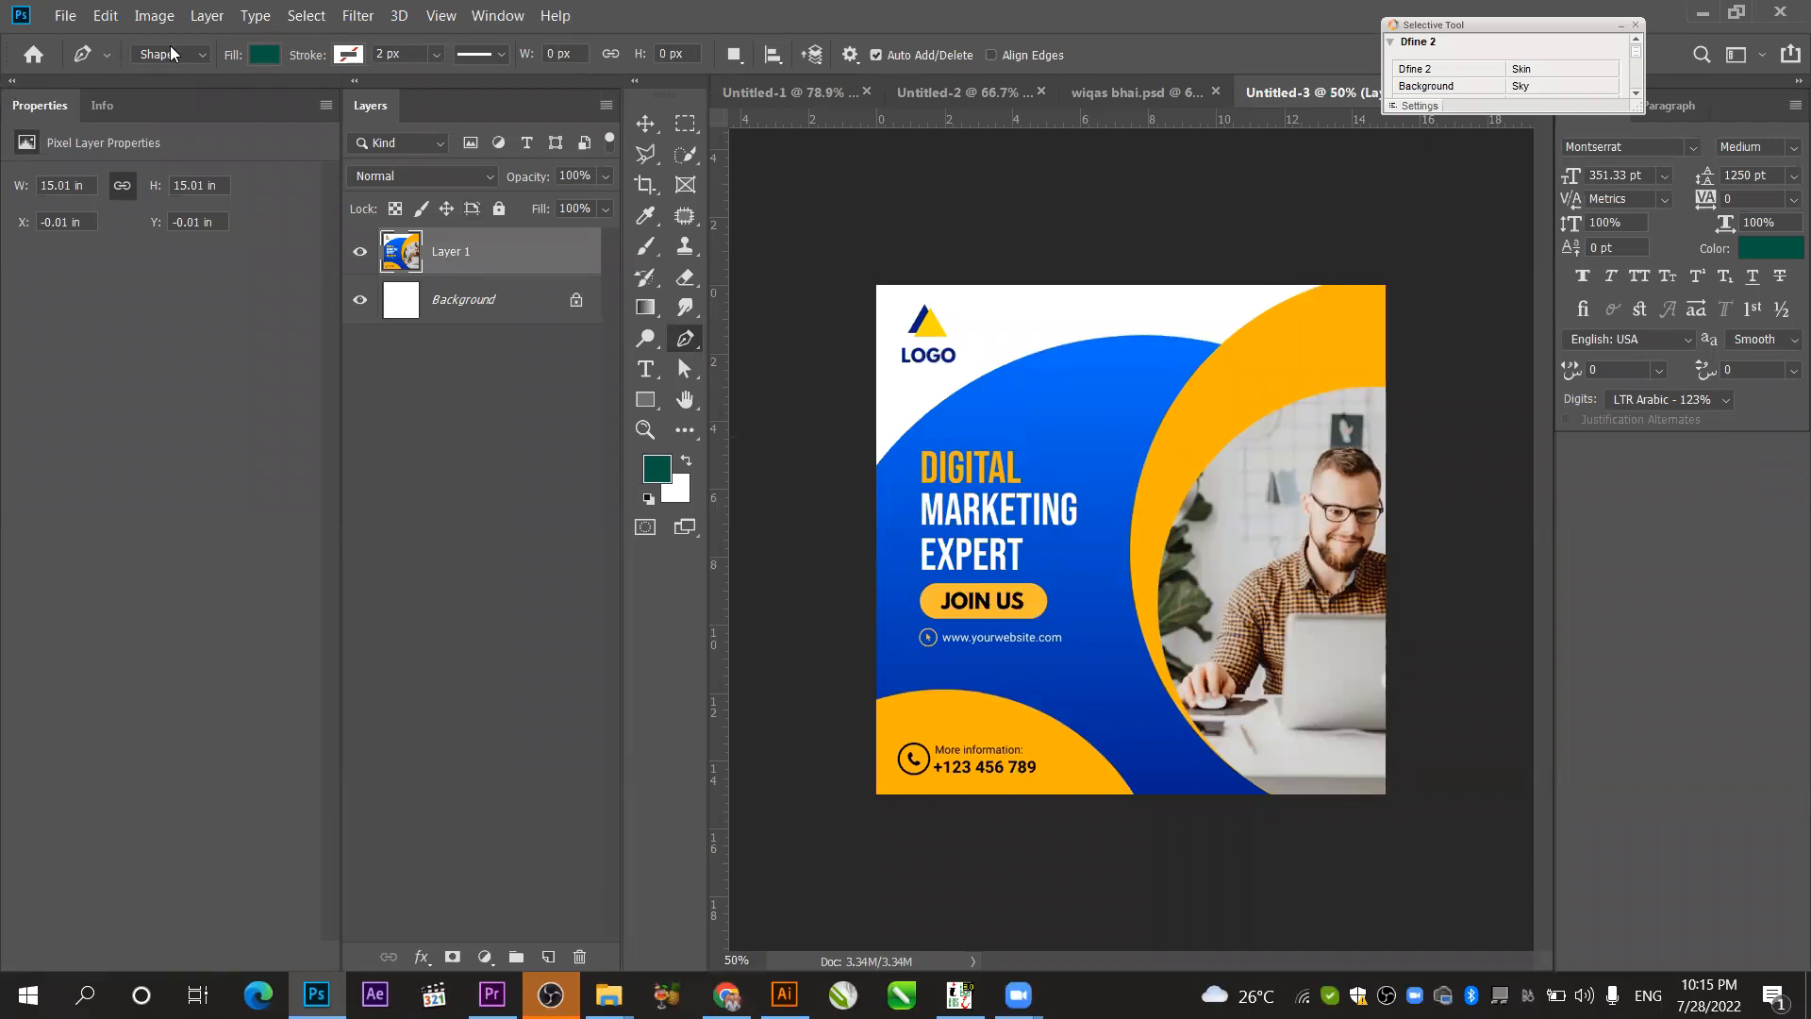
left_click(31, 56)
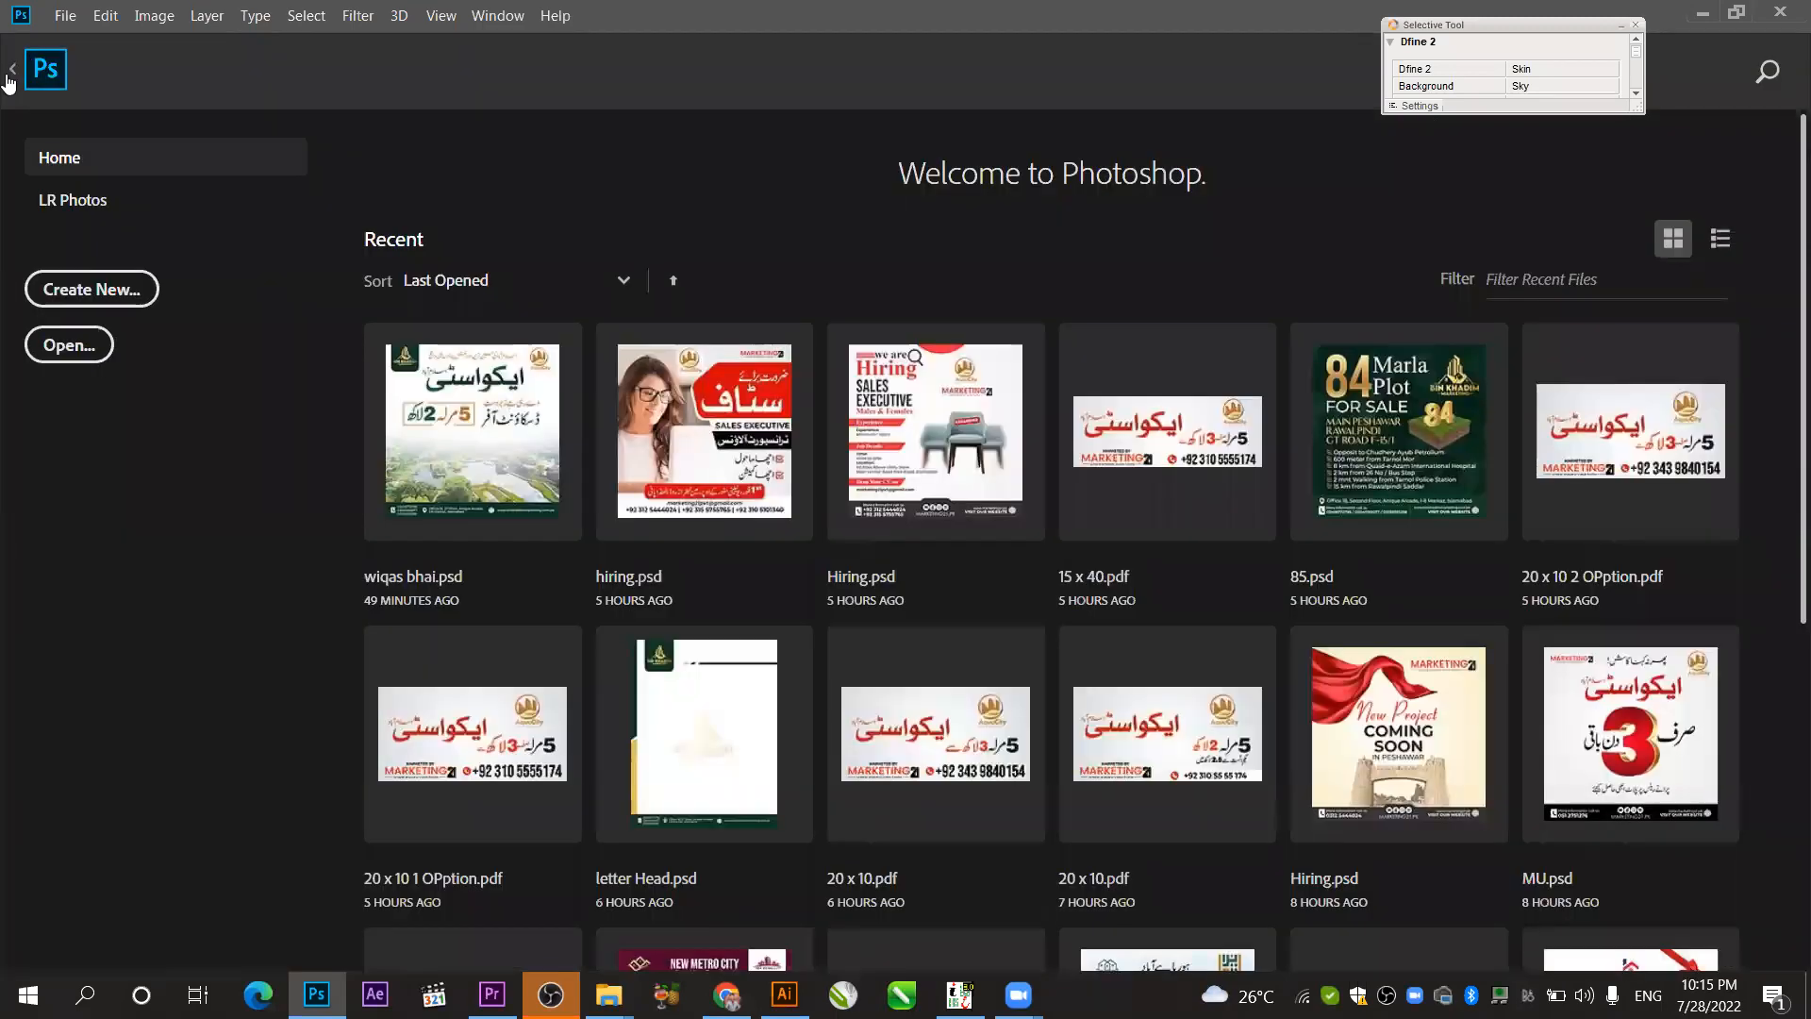
left_click(11, 71)
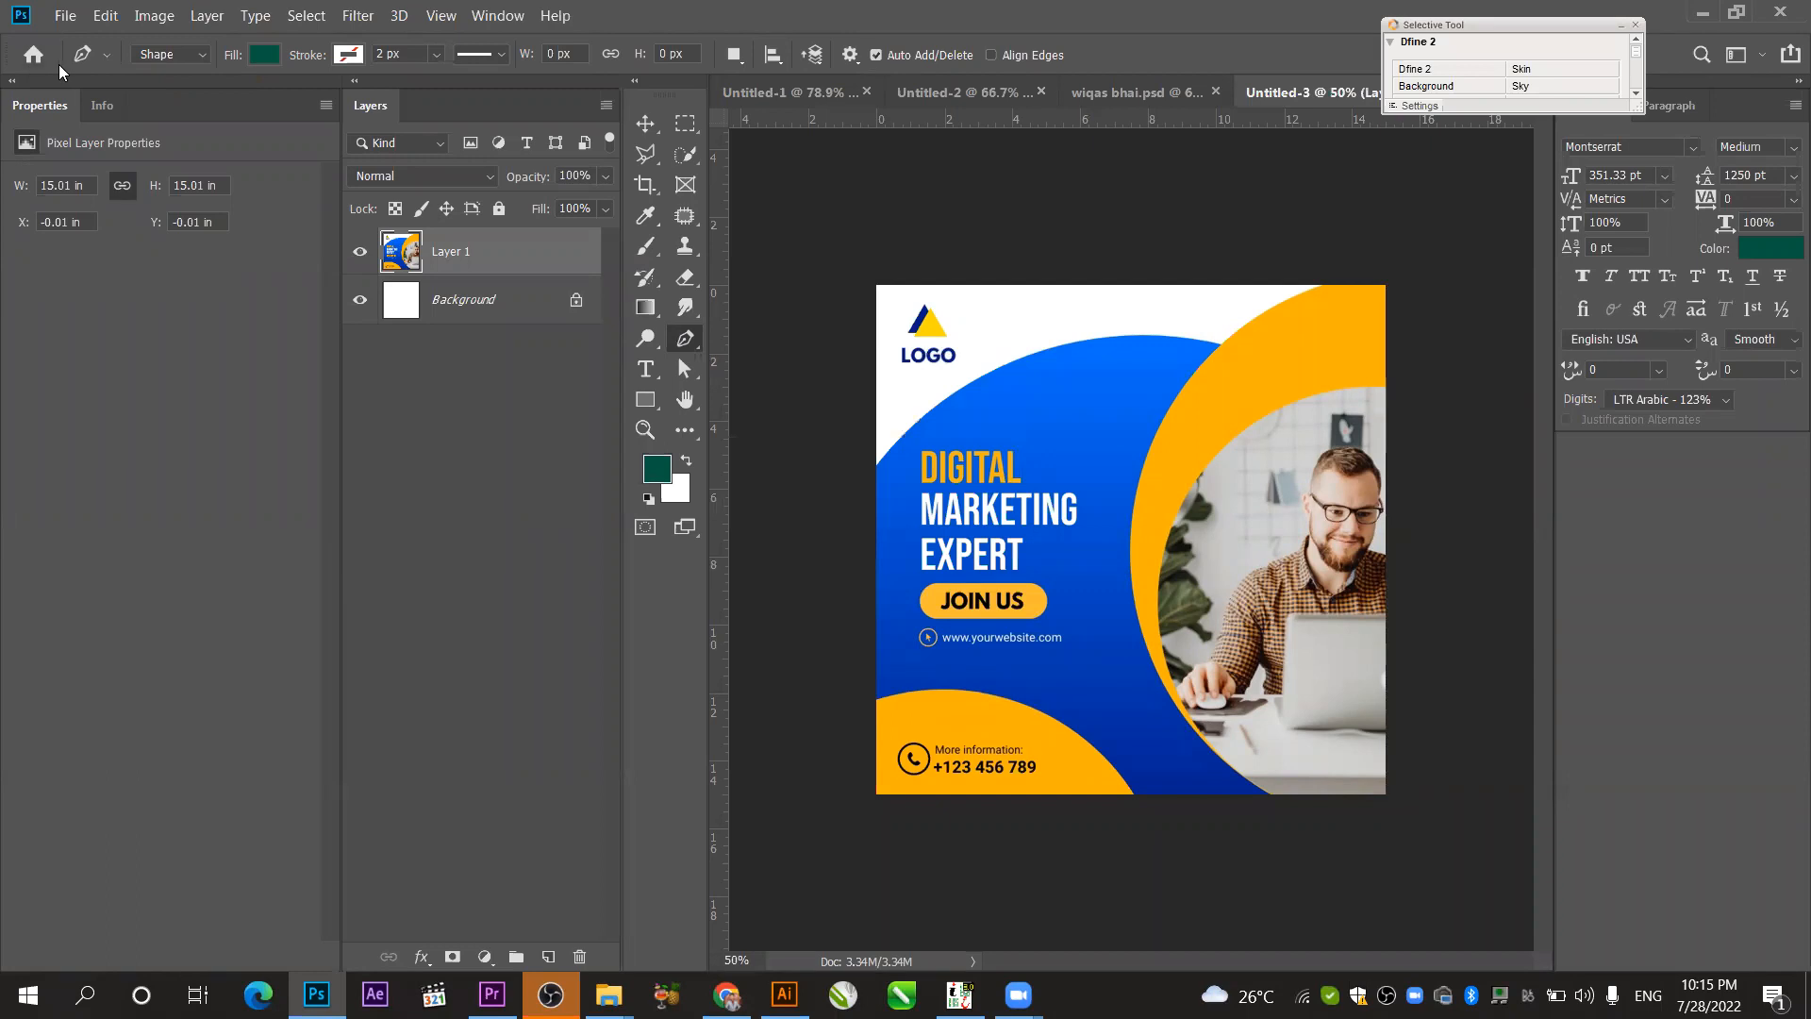
left_click(103, 55)
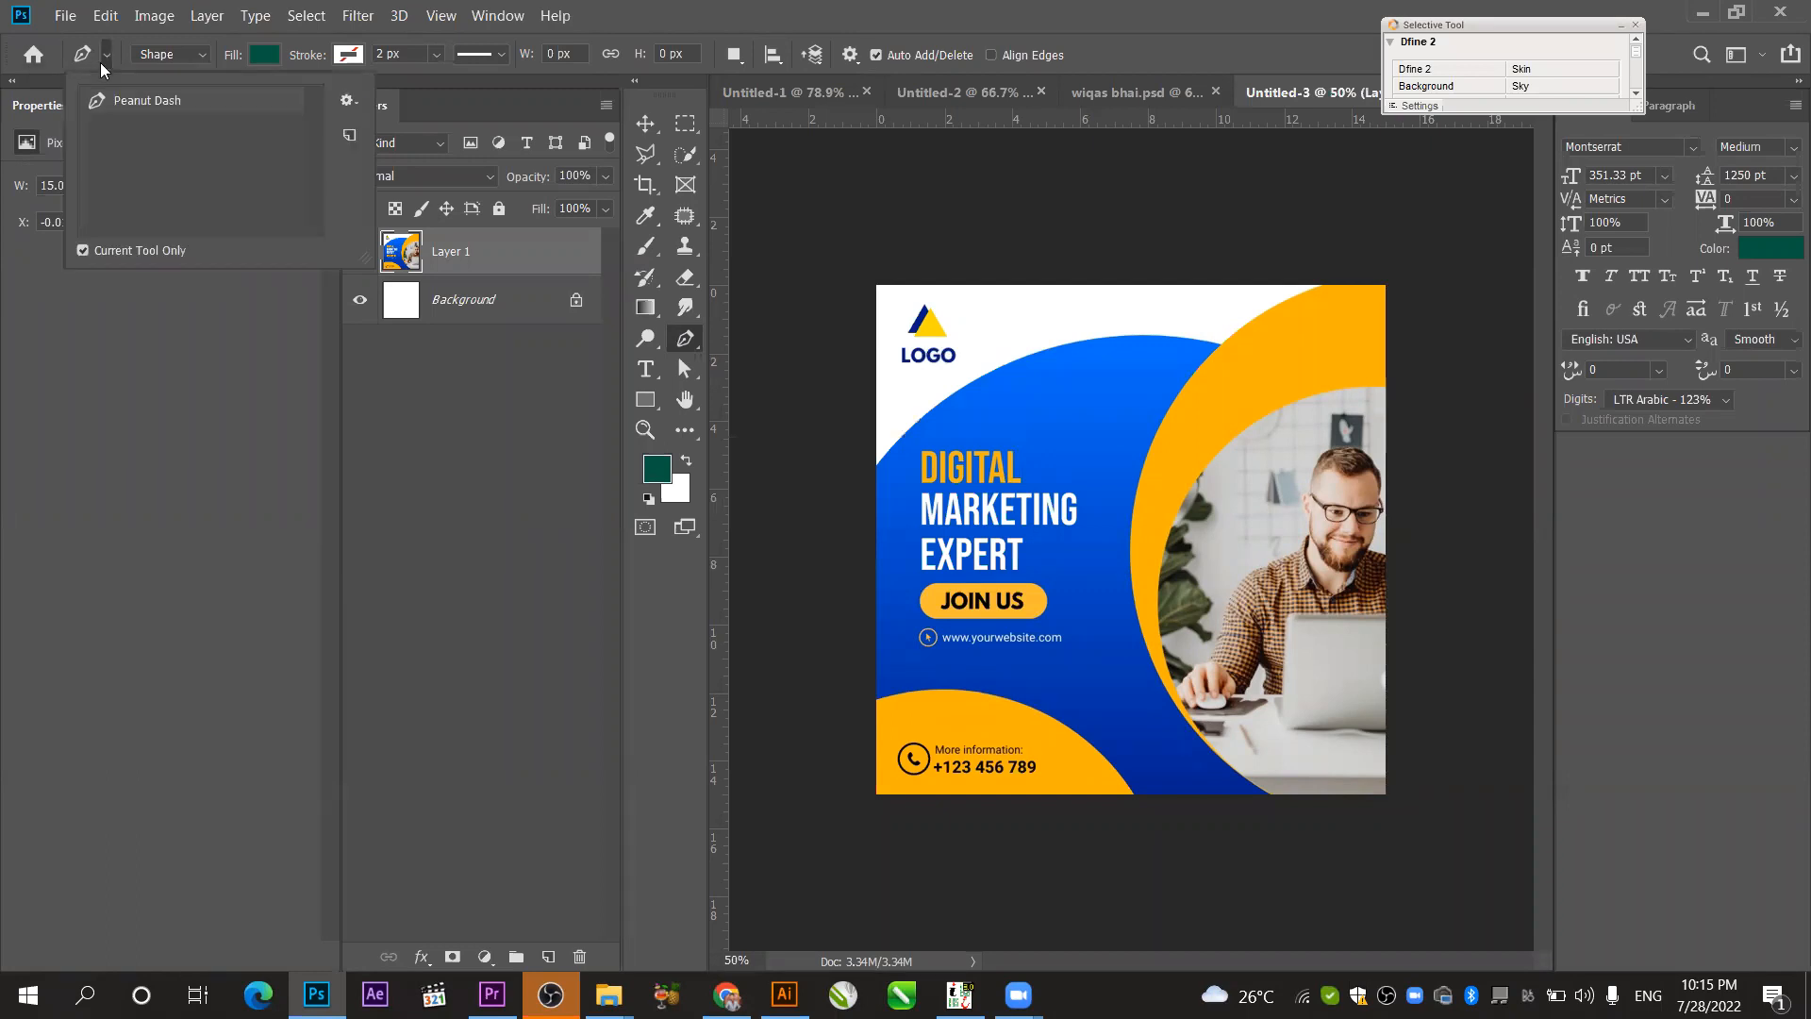
left_click(100, 62)
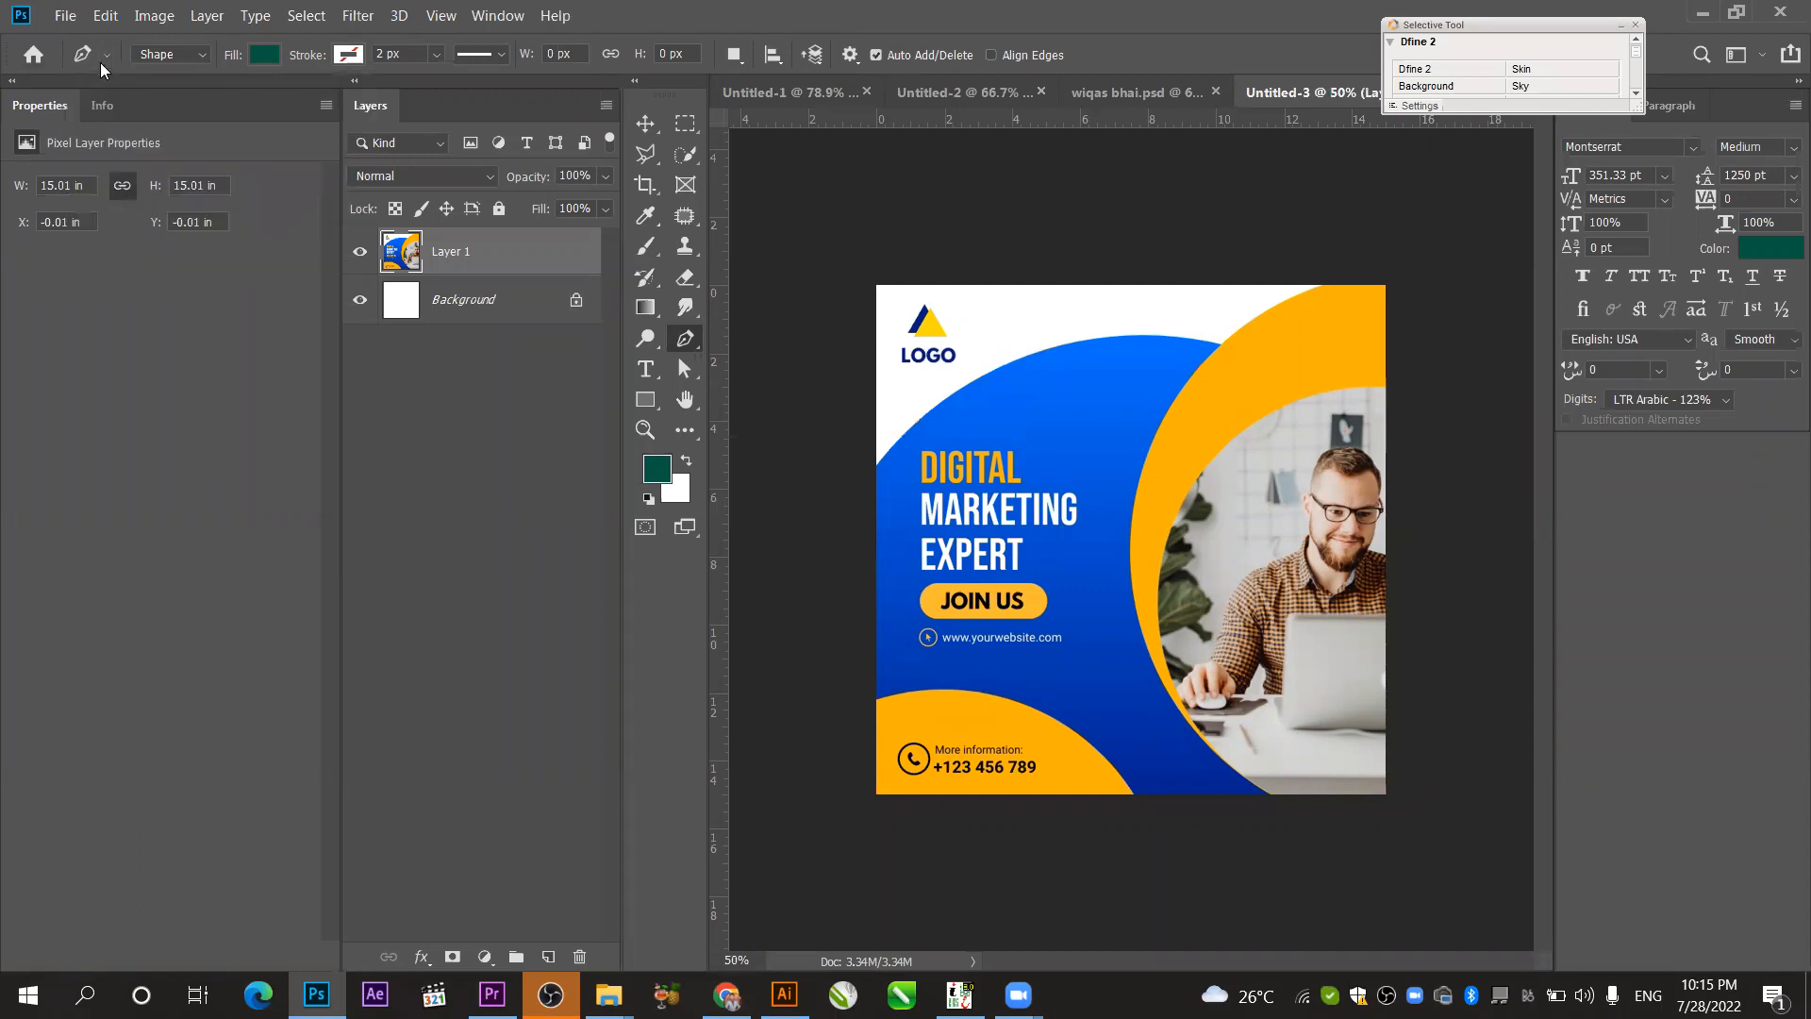
left_click(172, 60)
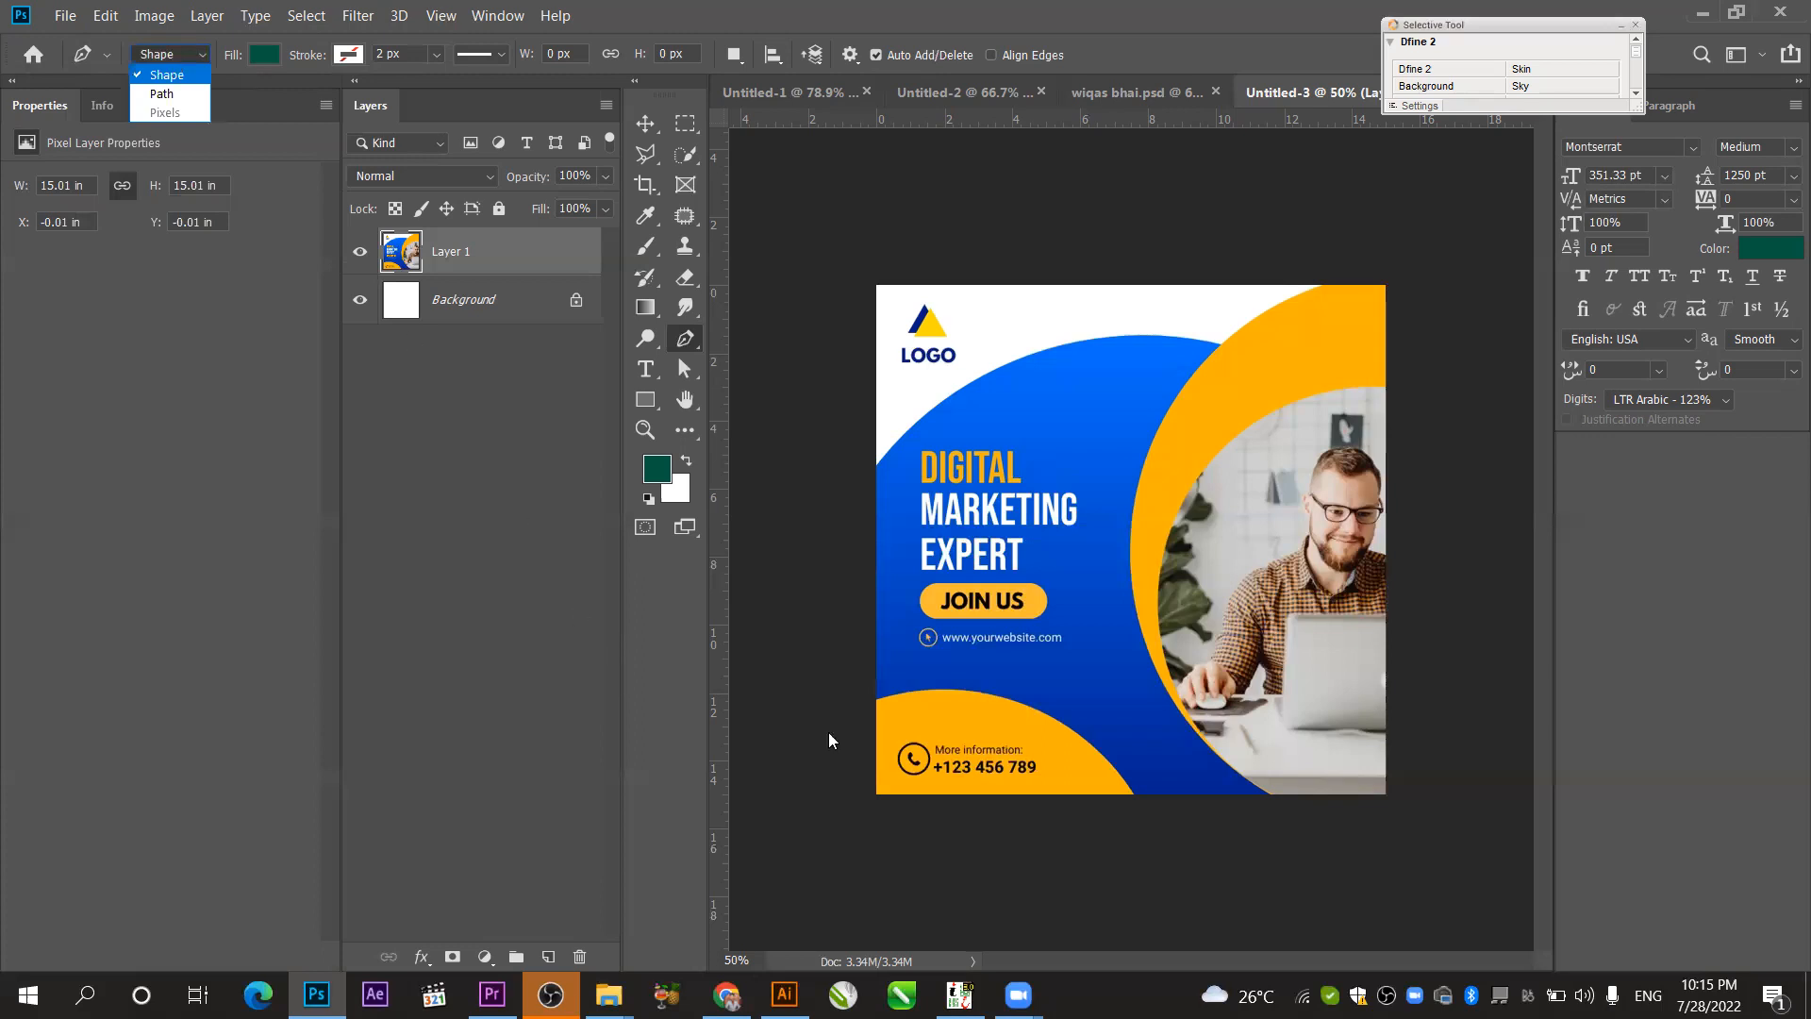
left_click(931, 861)
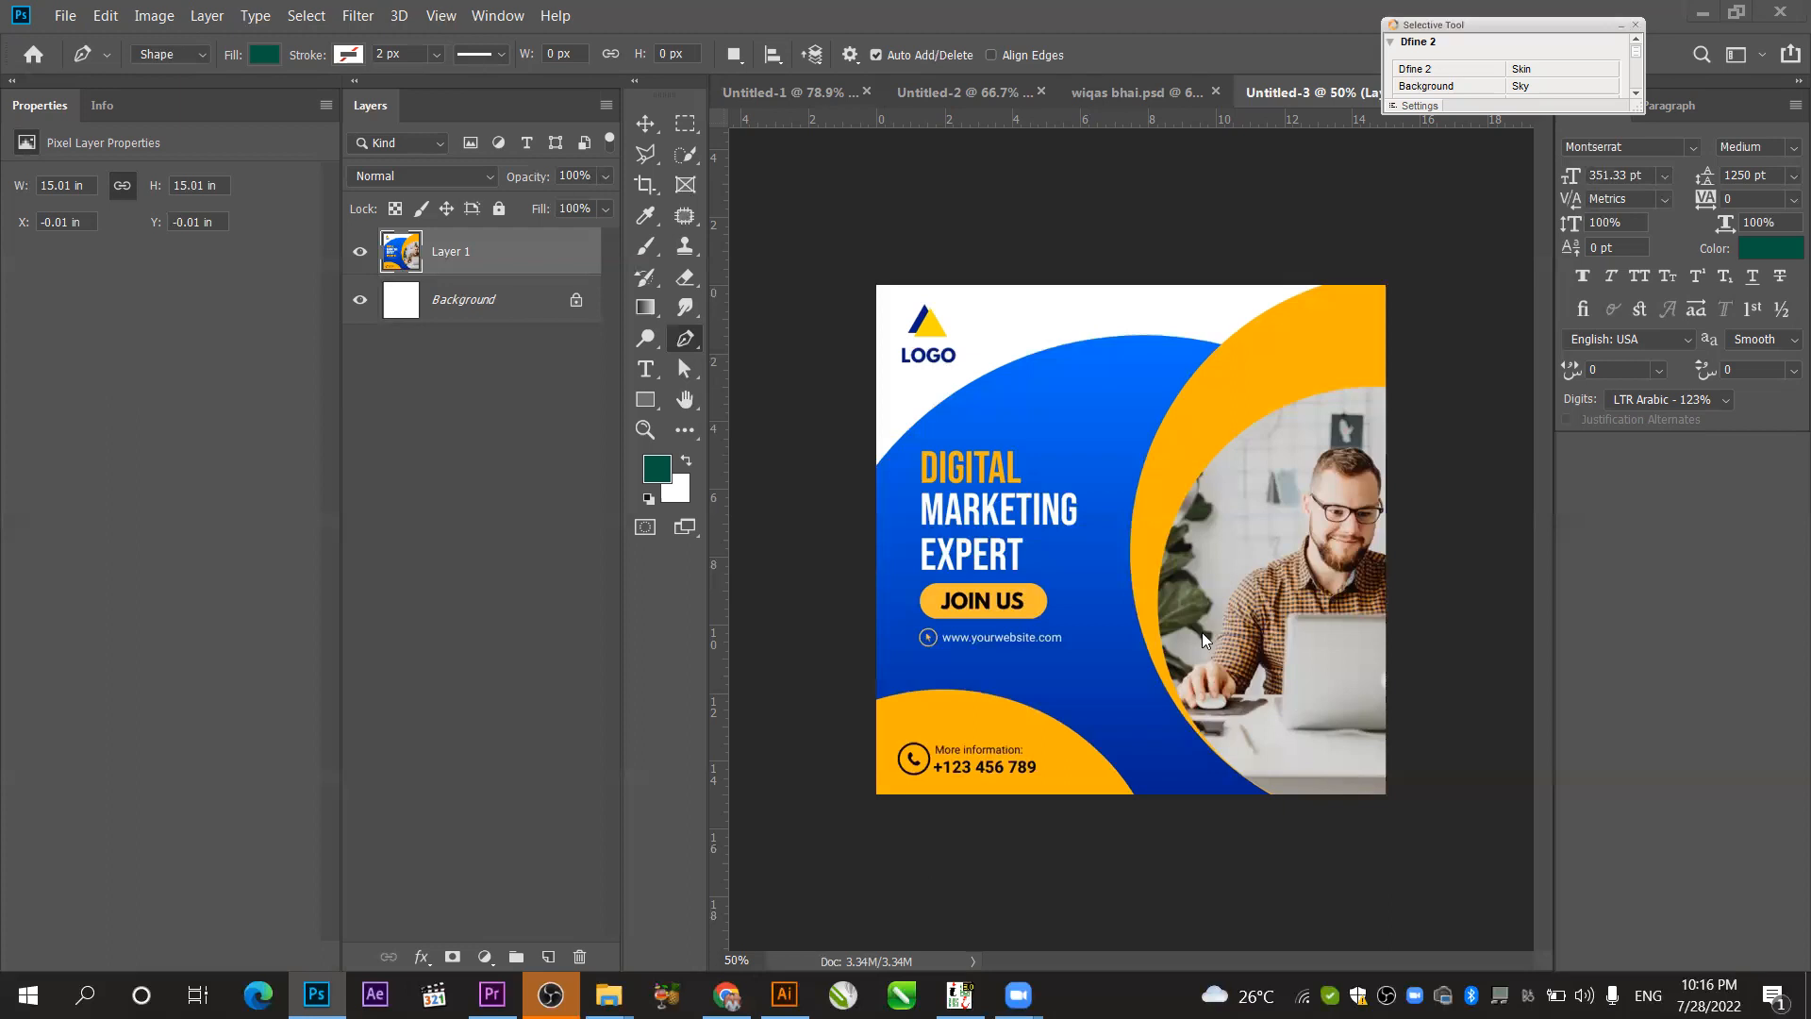
- Draw a closed Pen tool path in Path mode, following the upper curved edge of the poster's blue area
left_click(138, 57)
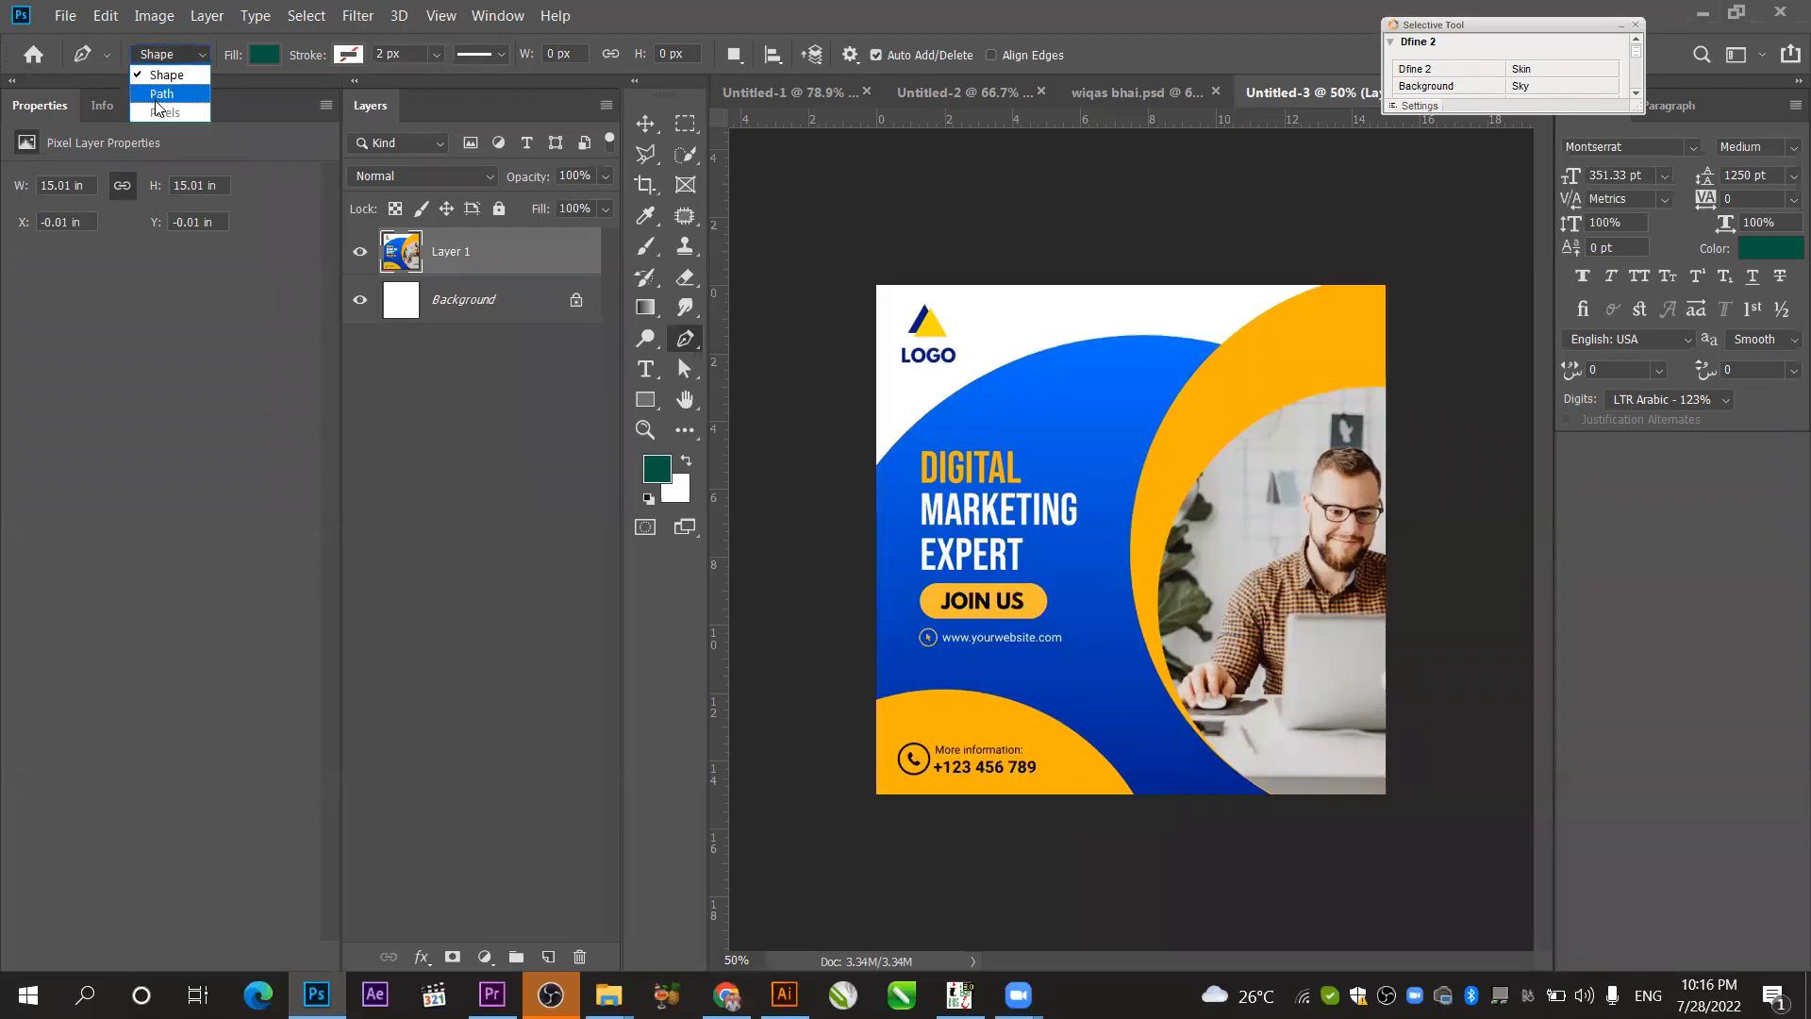
left_click(161, 94)
left_click(1219, 344)
left_click_drag(869, 474, 774, 609)
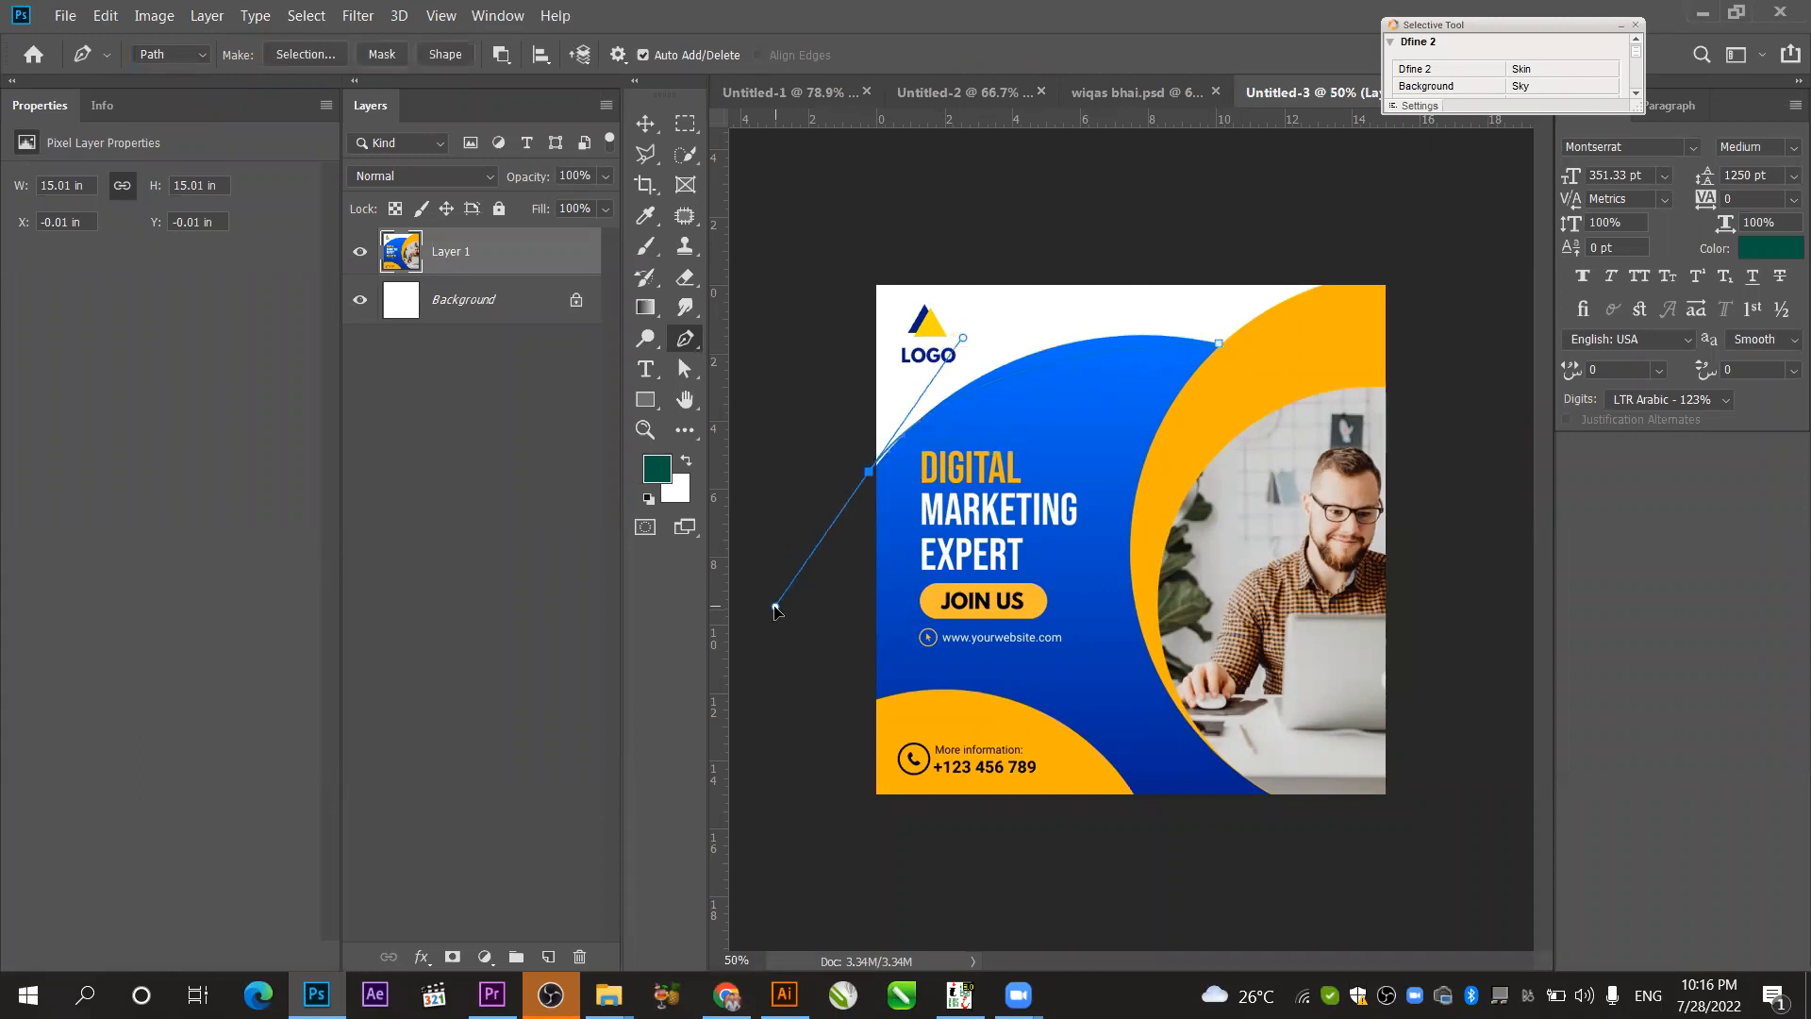
left_click(1147, 468)
left_click(1222, 373)
left_click(1219, 347)
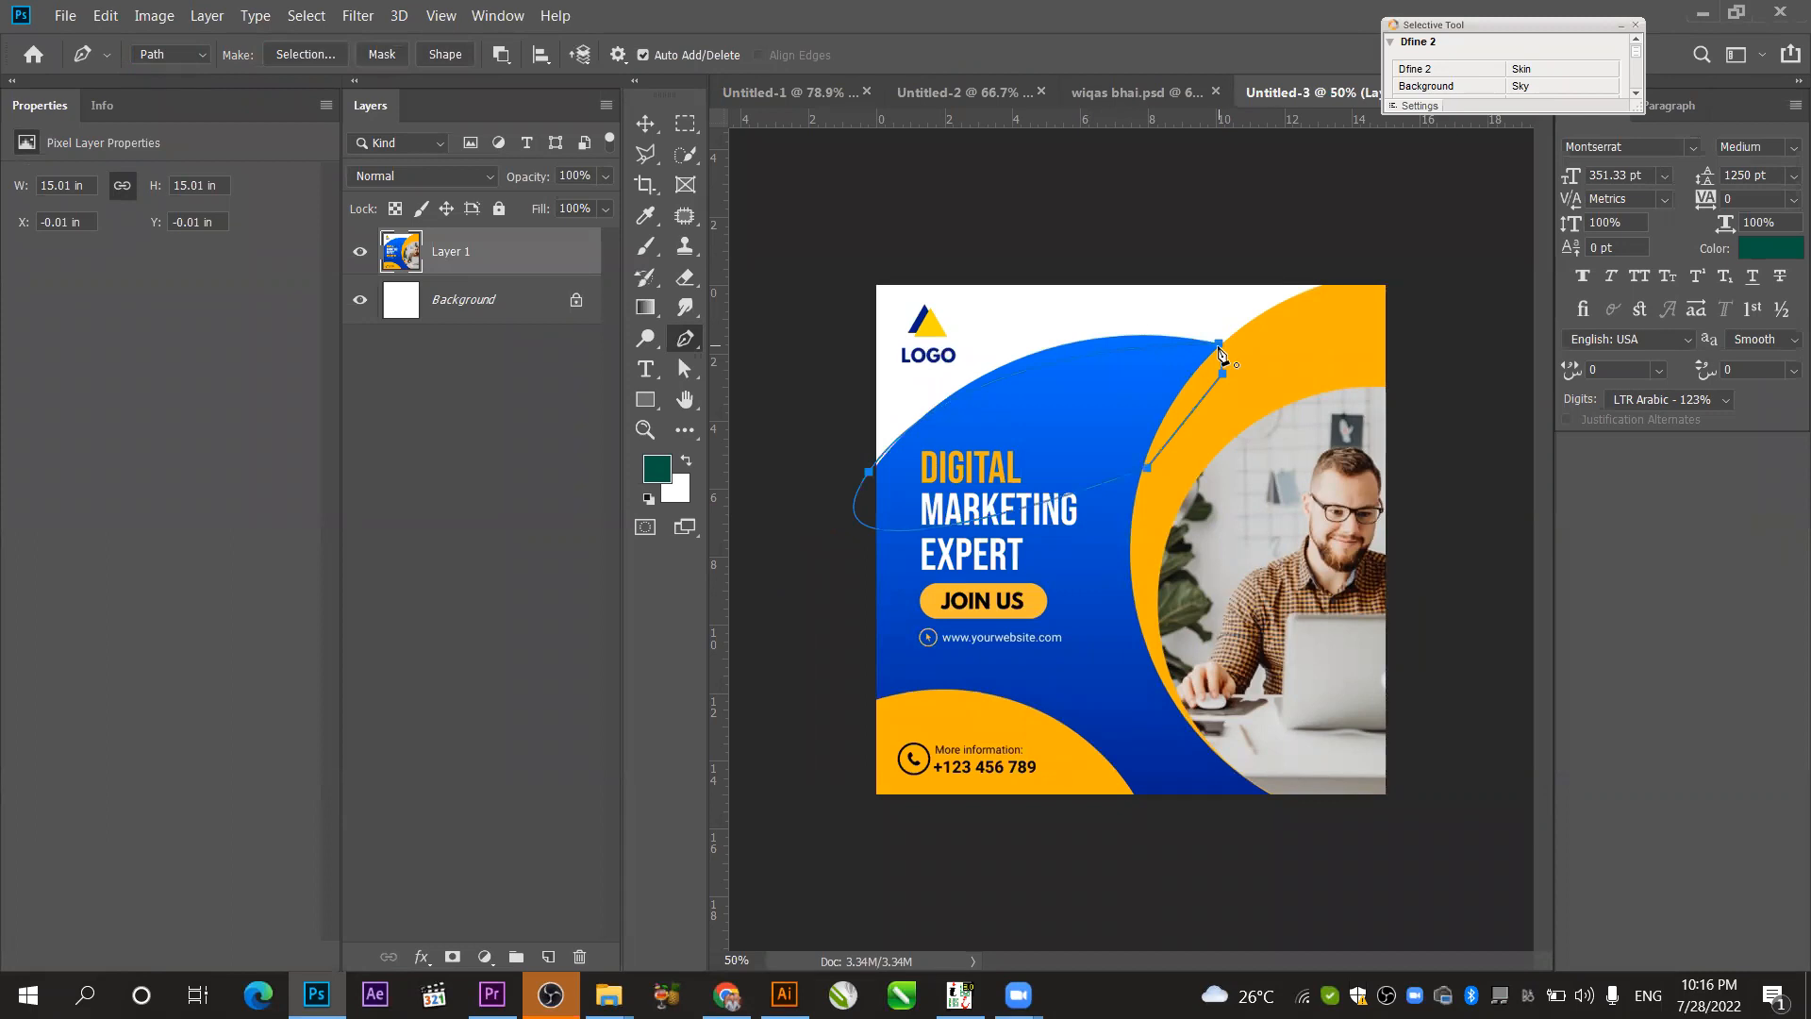
- Convert the closed path into a selection and deselect it
key("ctrl+Return")
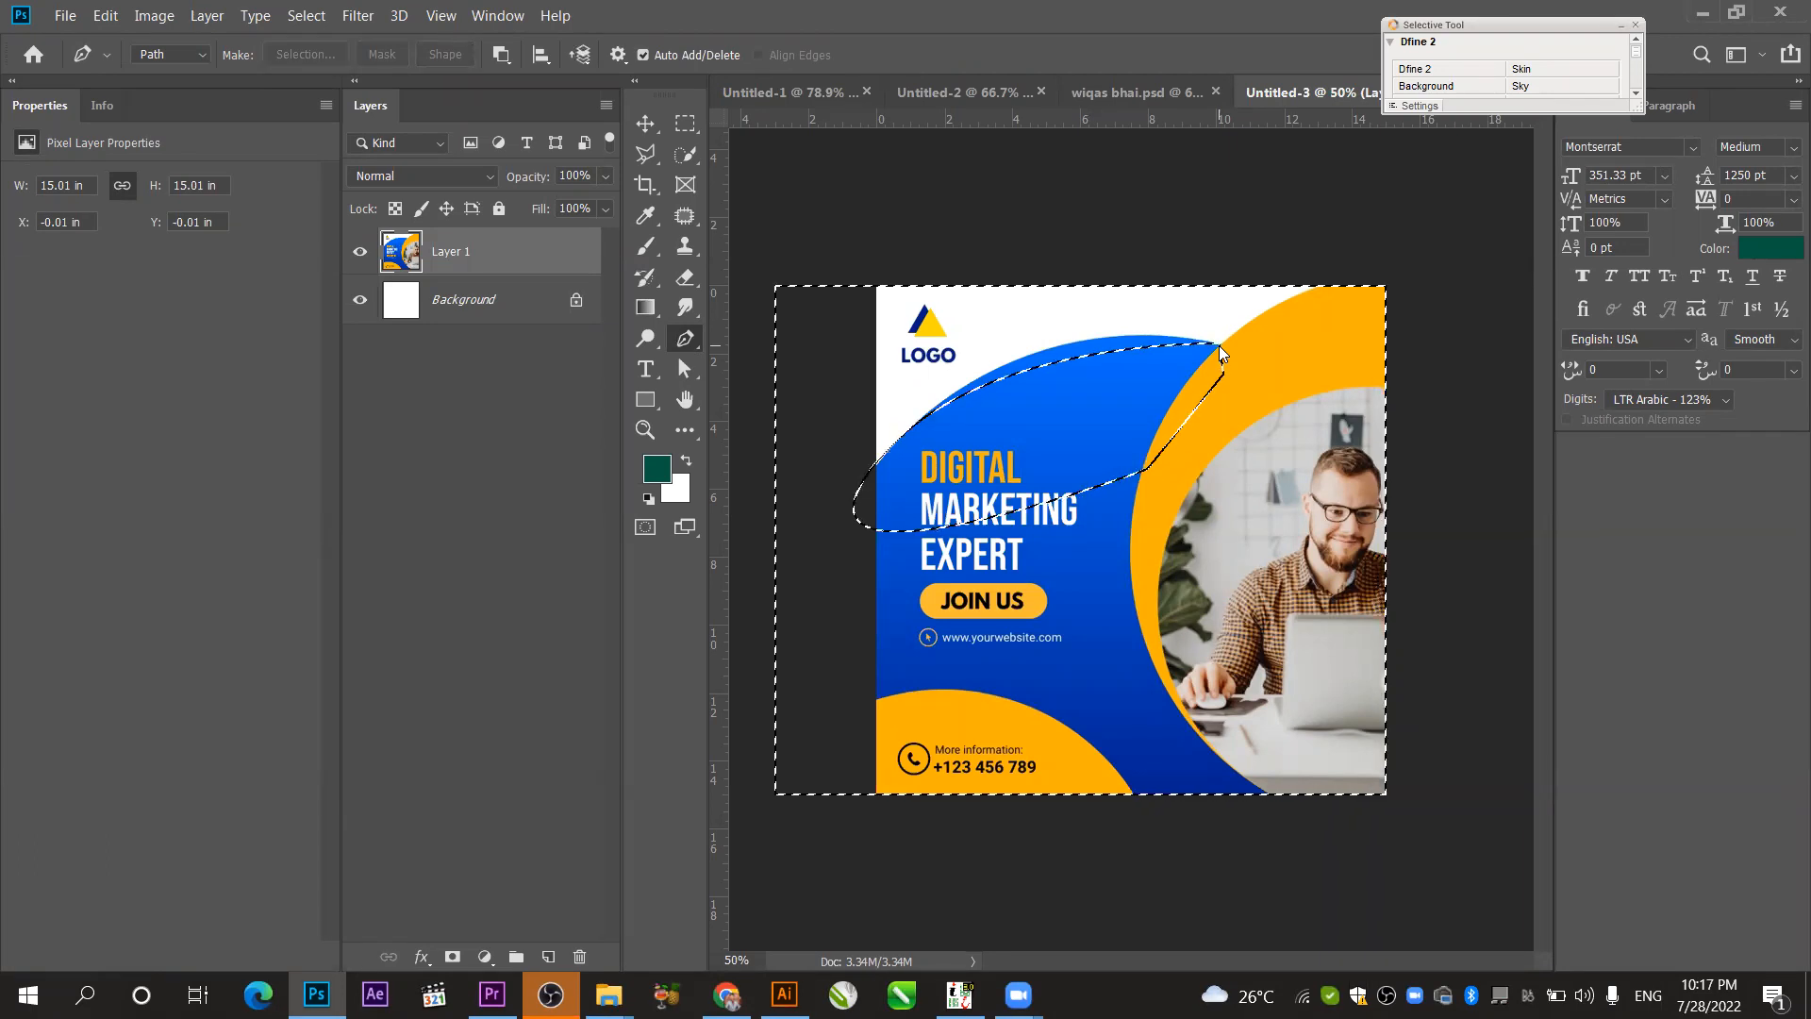
key("ctrl+d")
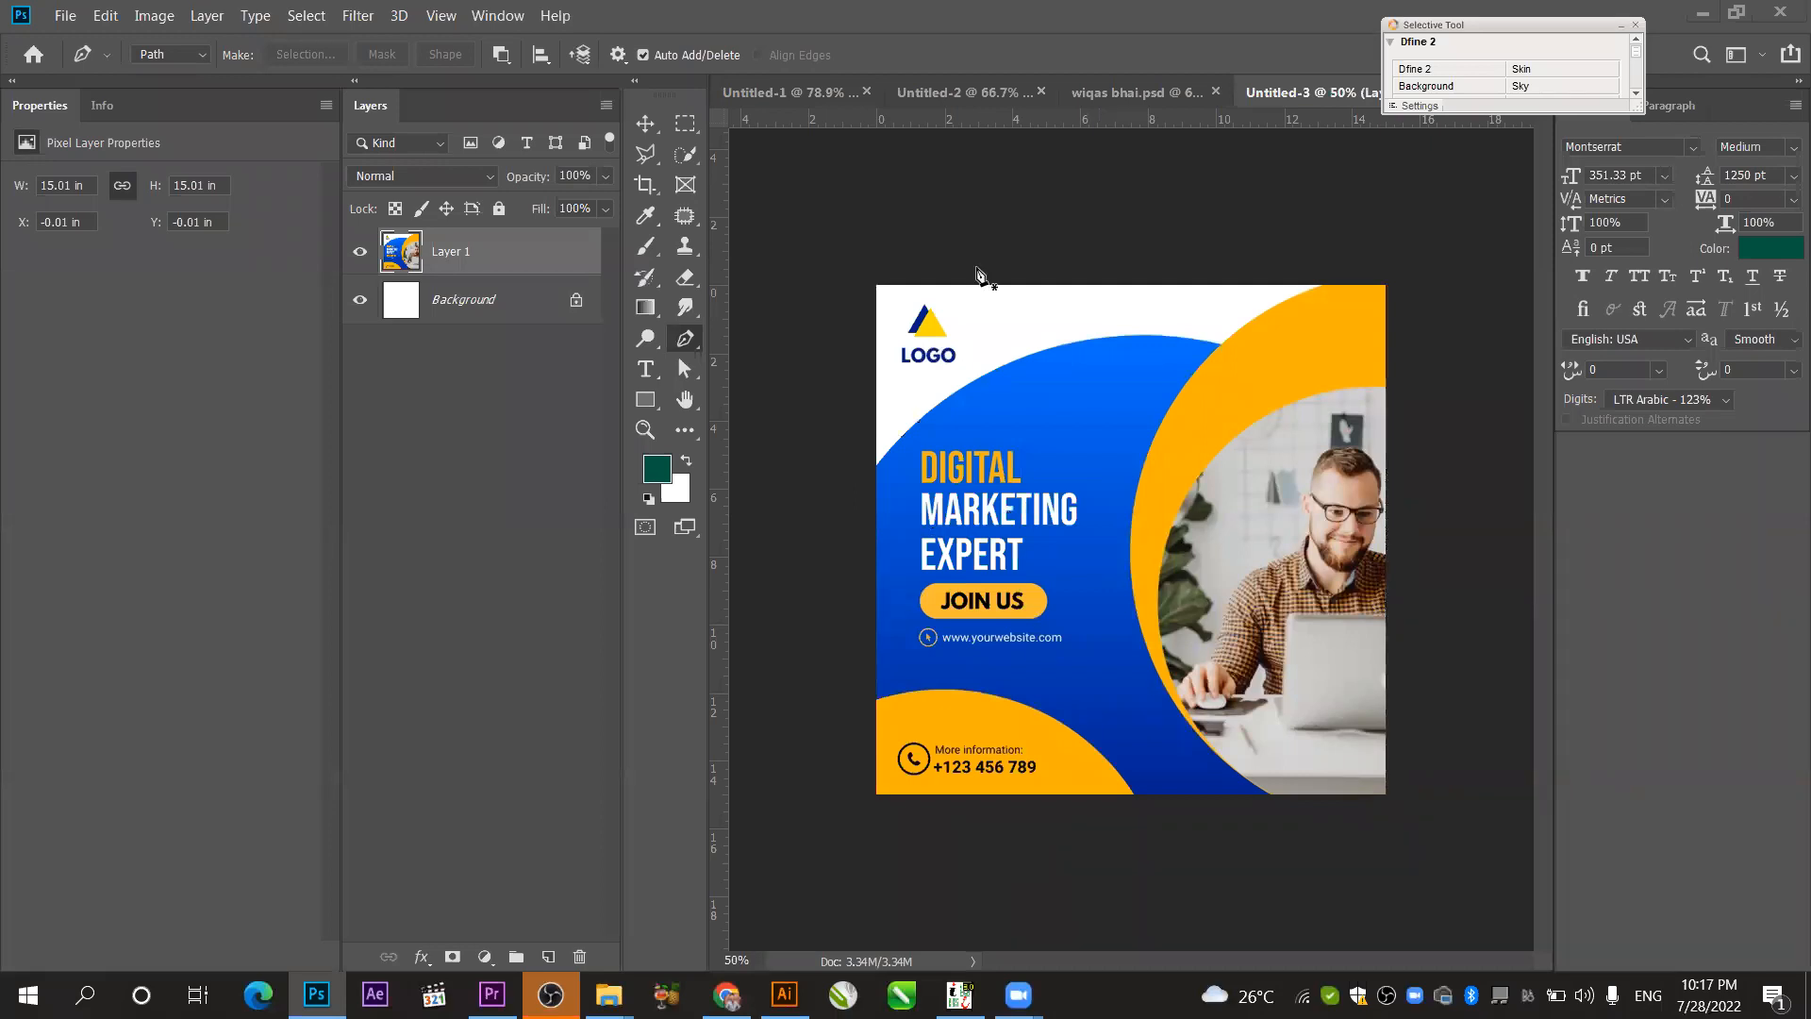
key("ctrl+z")
key("ctrl+d")
- Draw a closed green Pen shape about 1138 × 1572 px in Shape mode, roughly following the yellow ring's outer edge and extending past the canvas
left_click(166, 78)
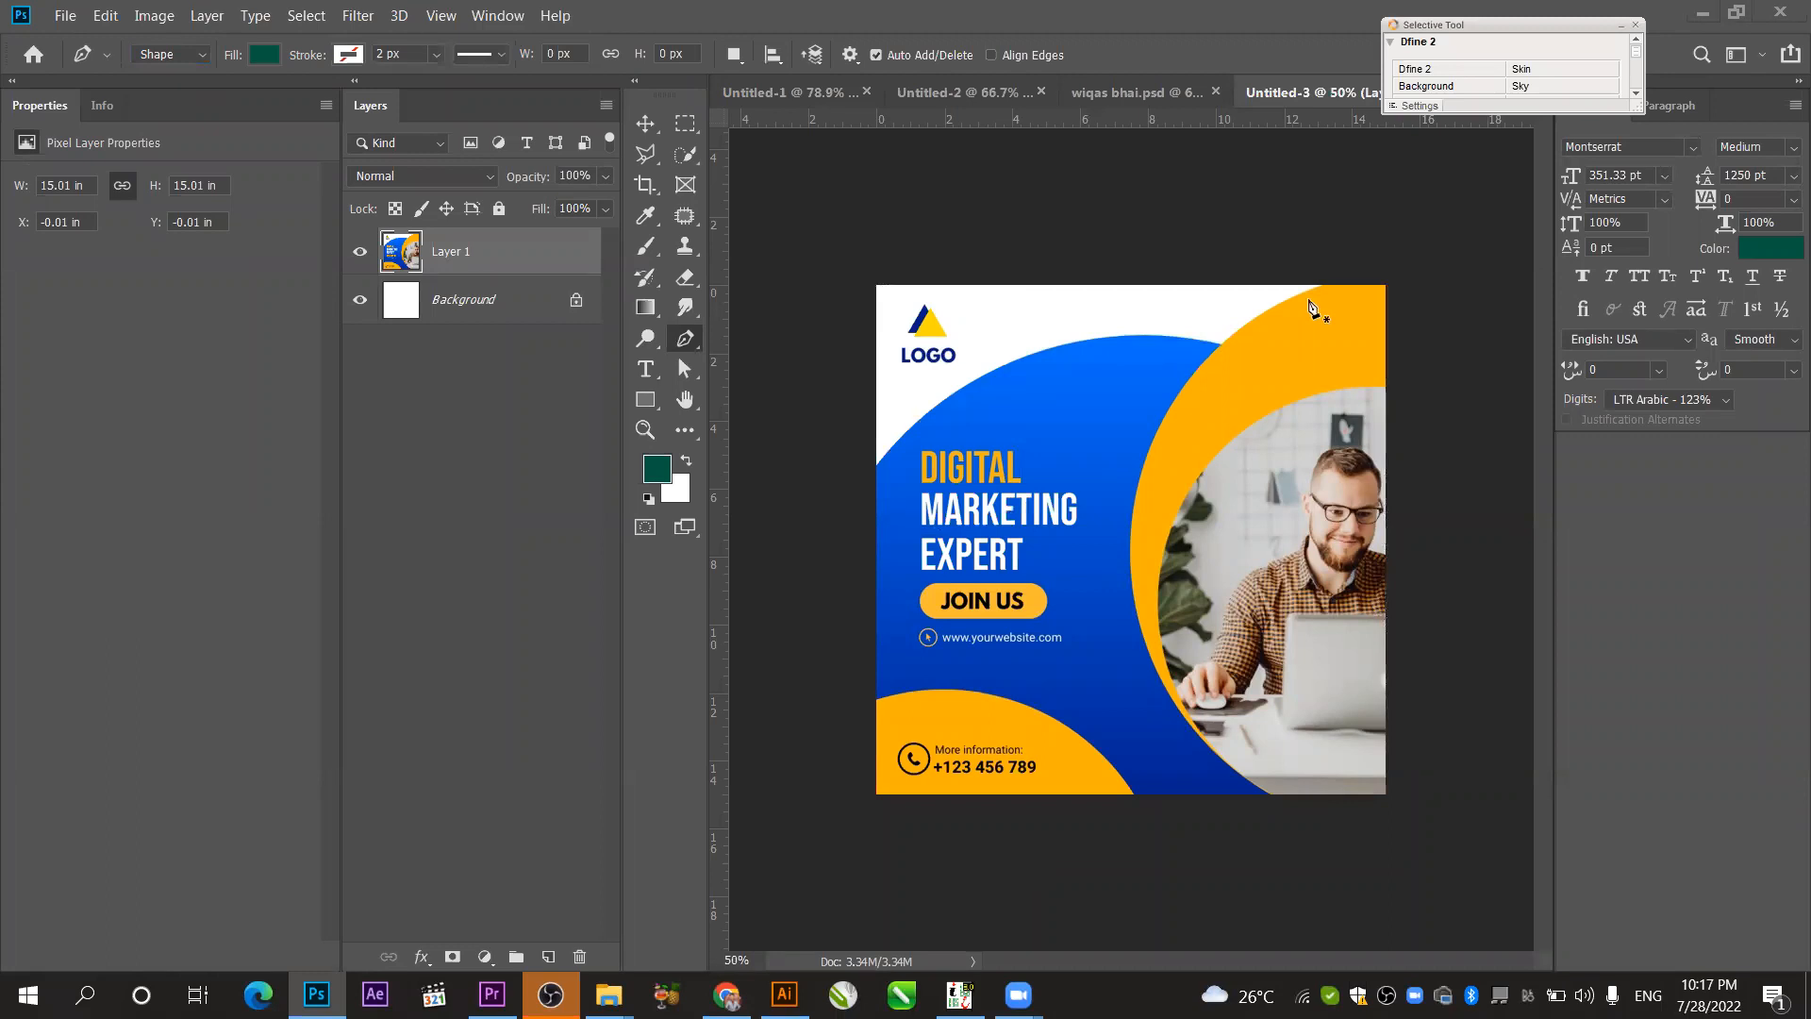
key("ctrl+minus")
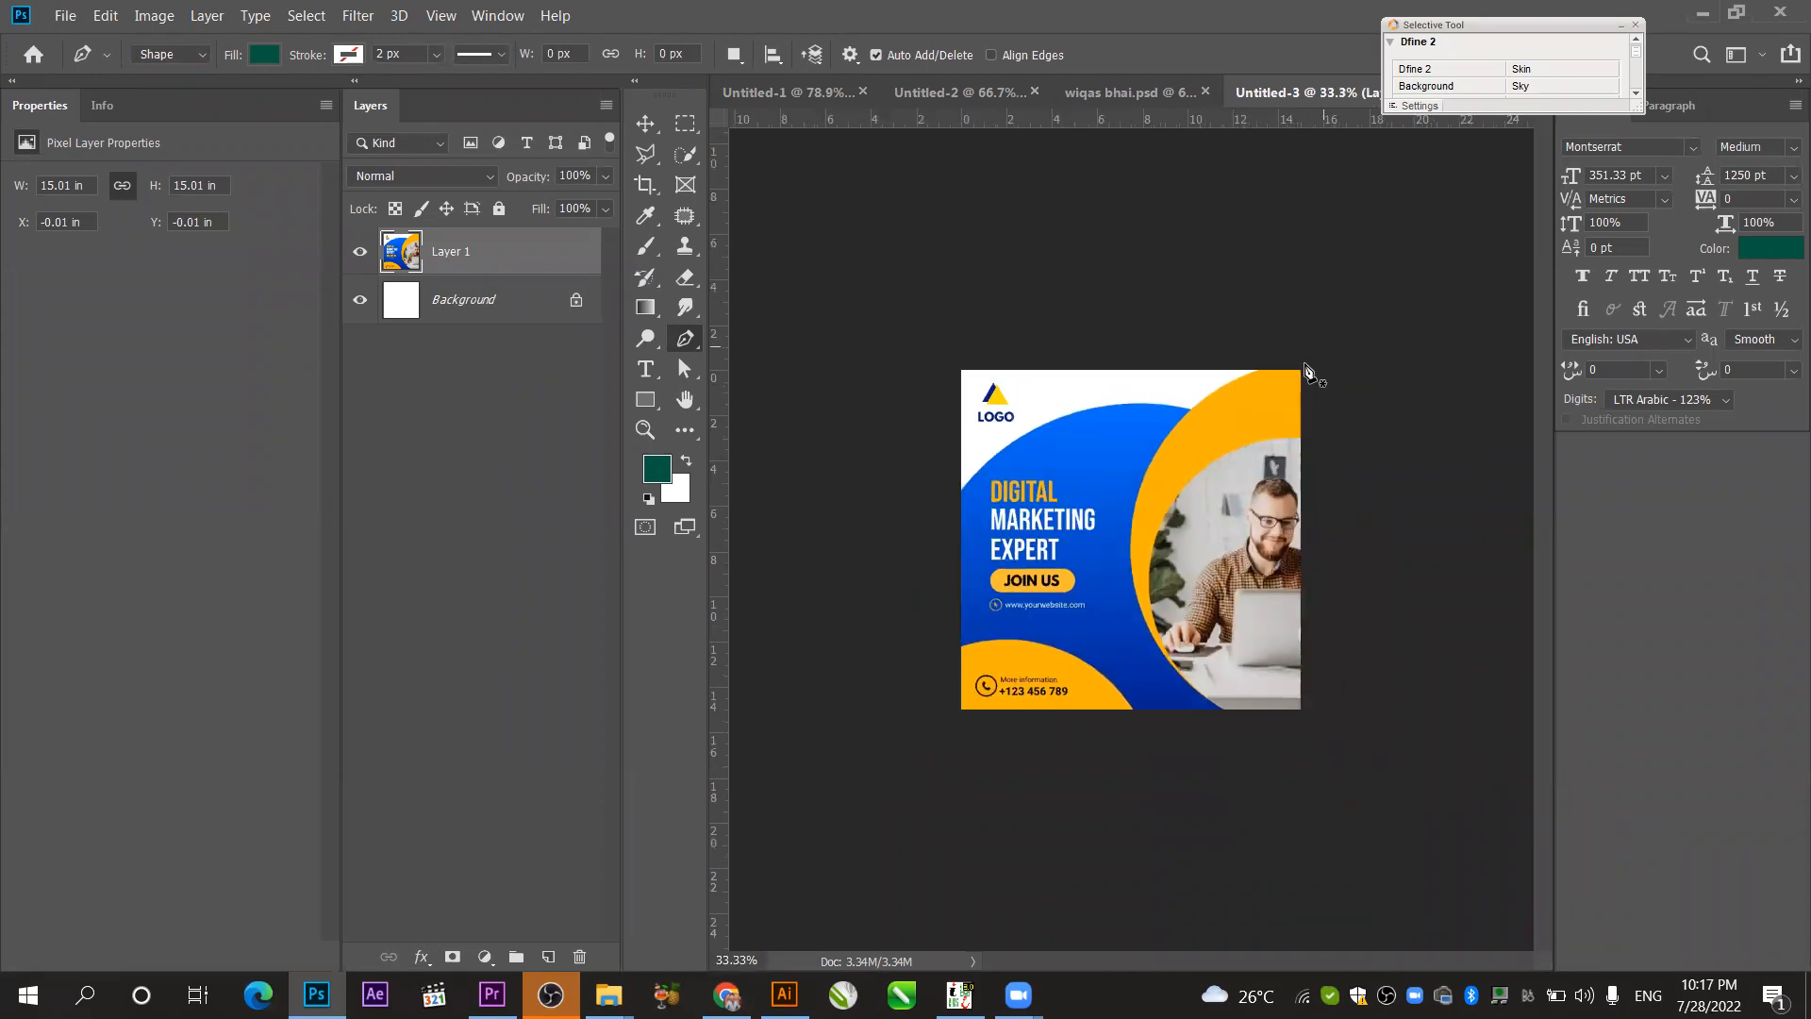
left_click(1256, 371)
left_click(1258, 369)
left_click_drag(1228, 710, 1469, 932)
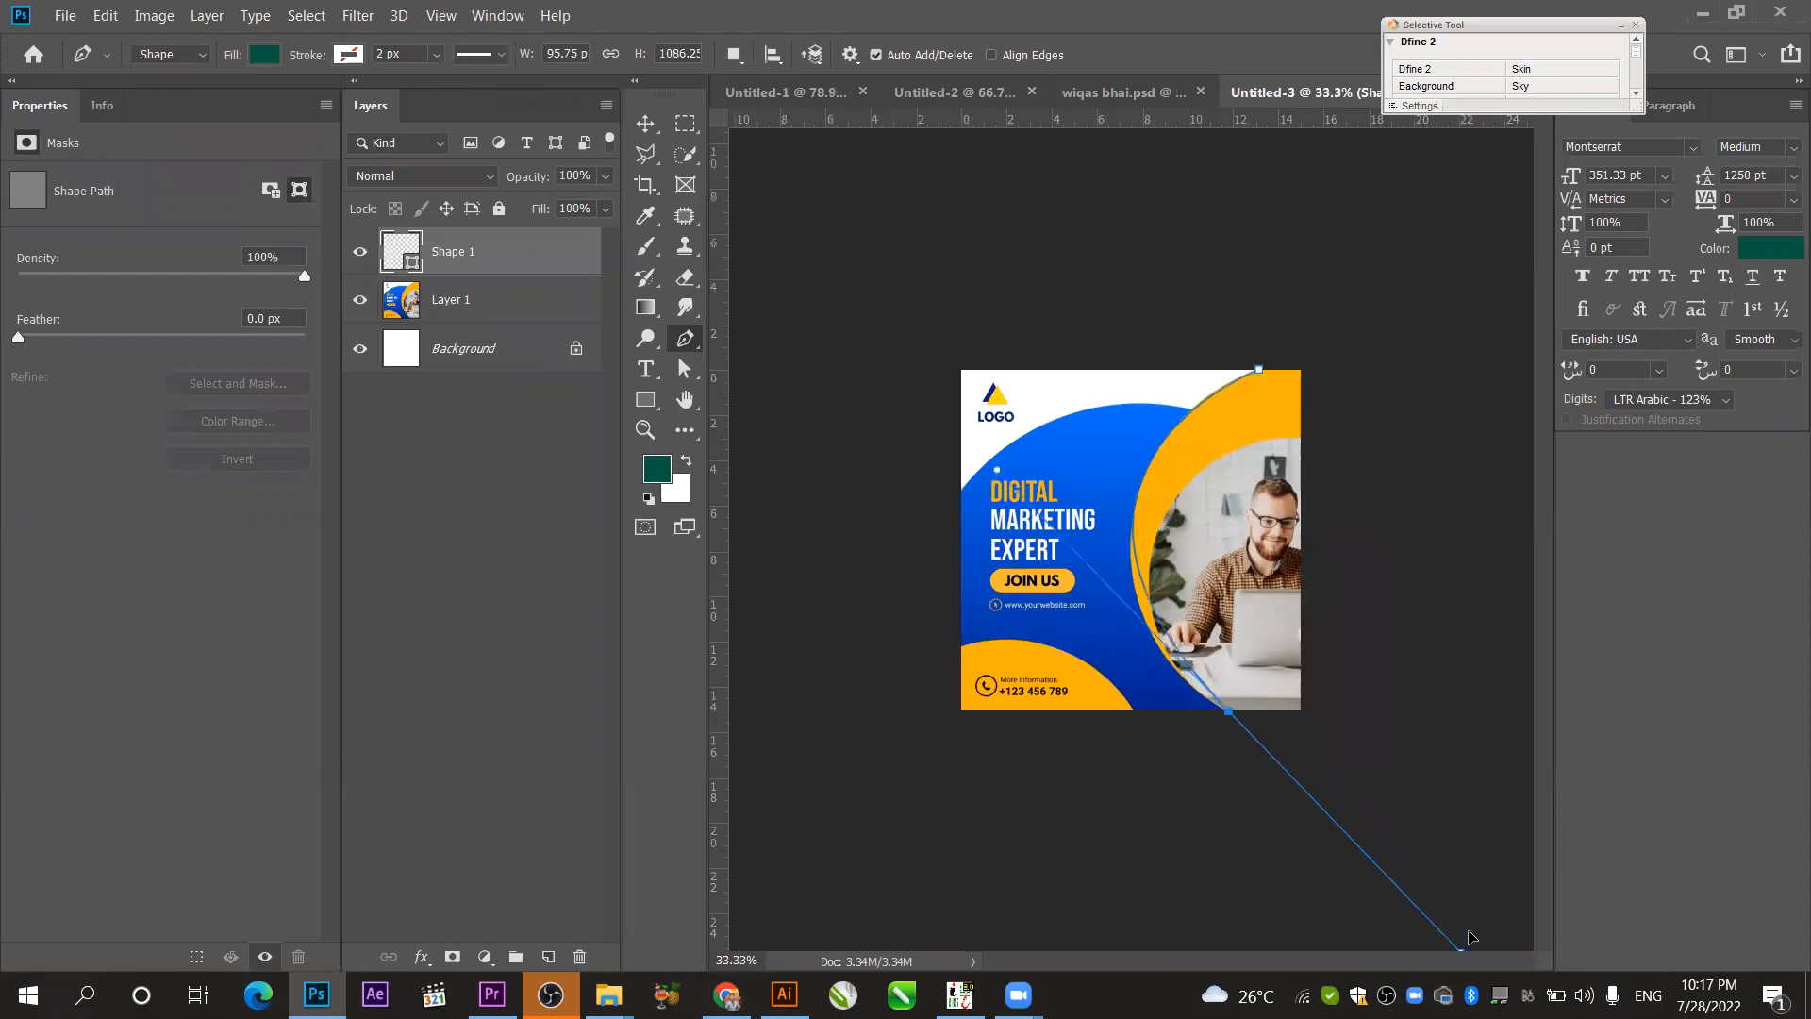
key("ctrl+z")
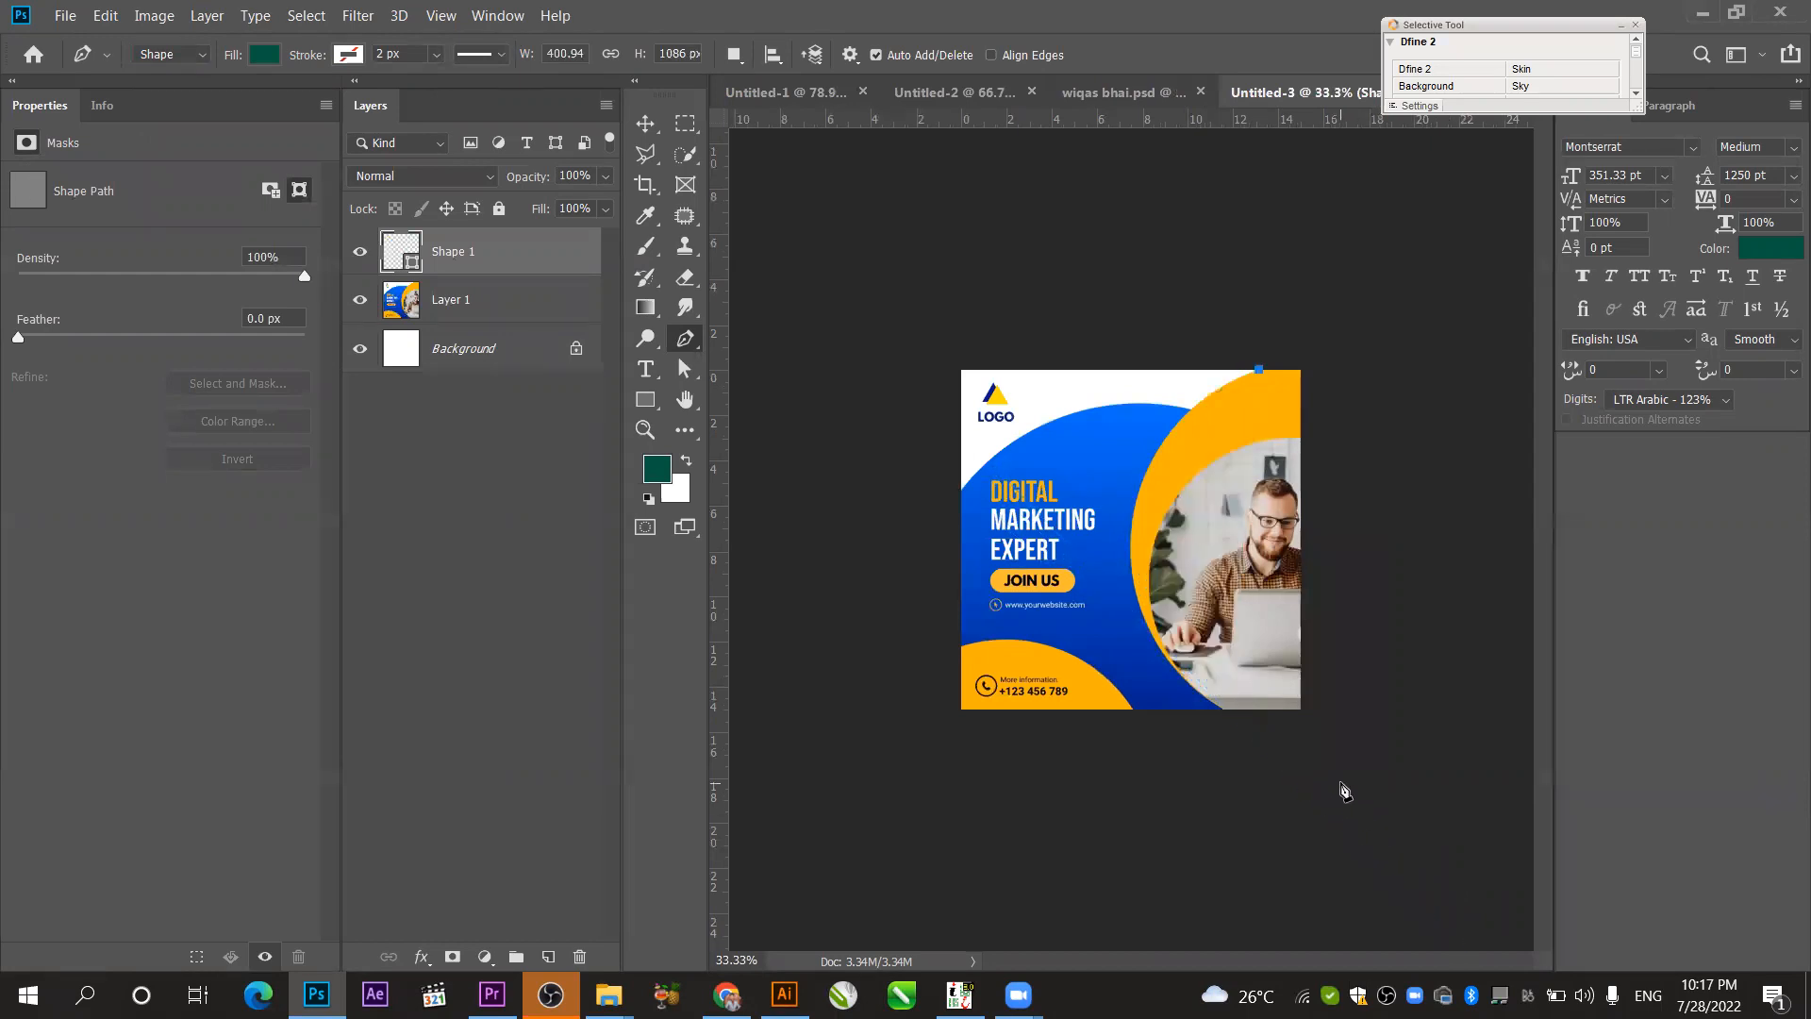
left_click_drag(1319, 756, 1684, 1004)
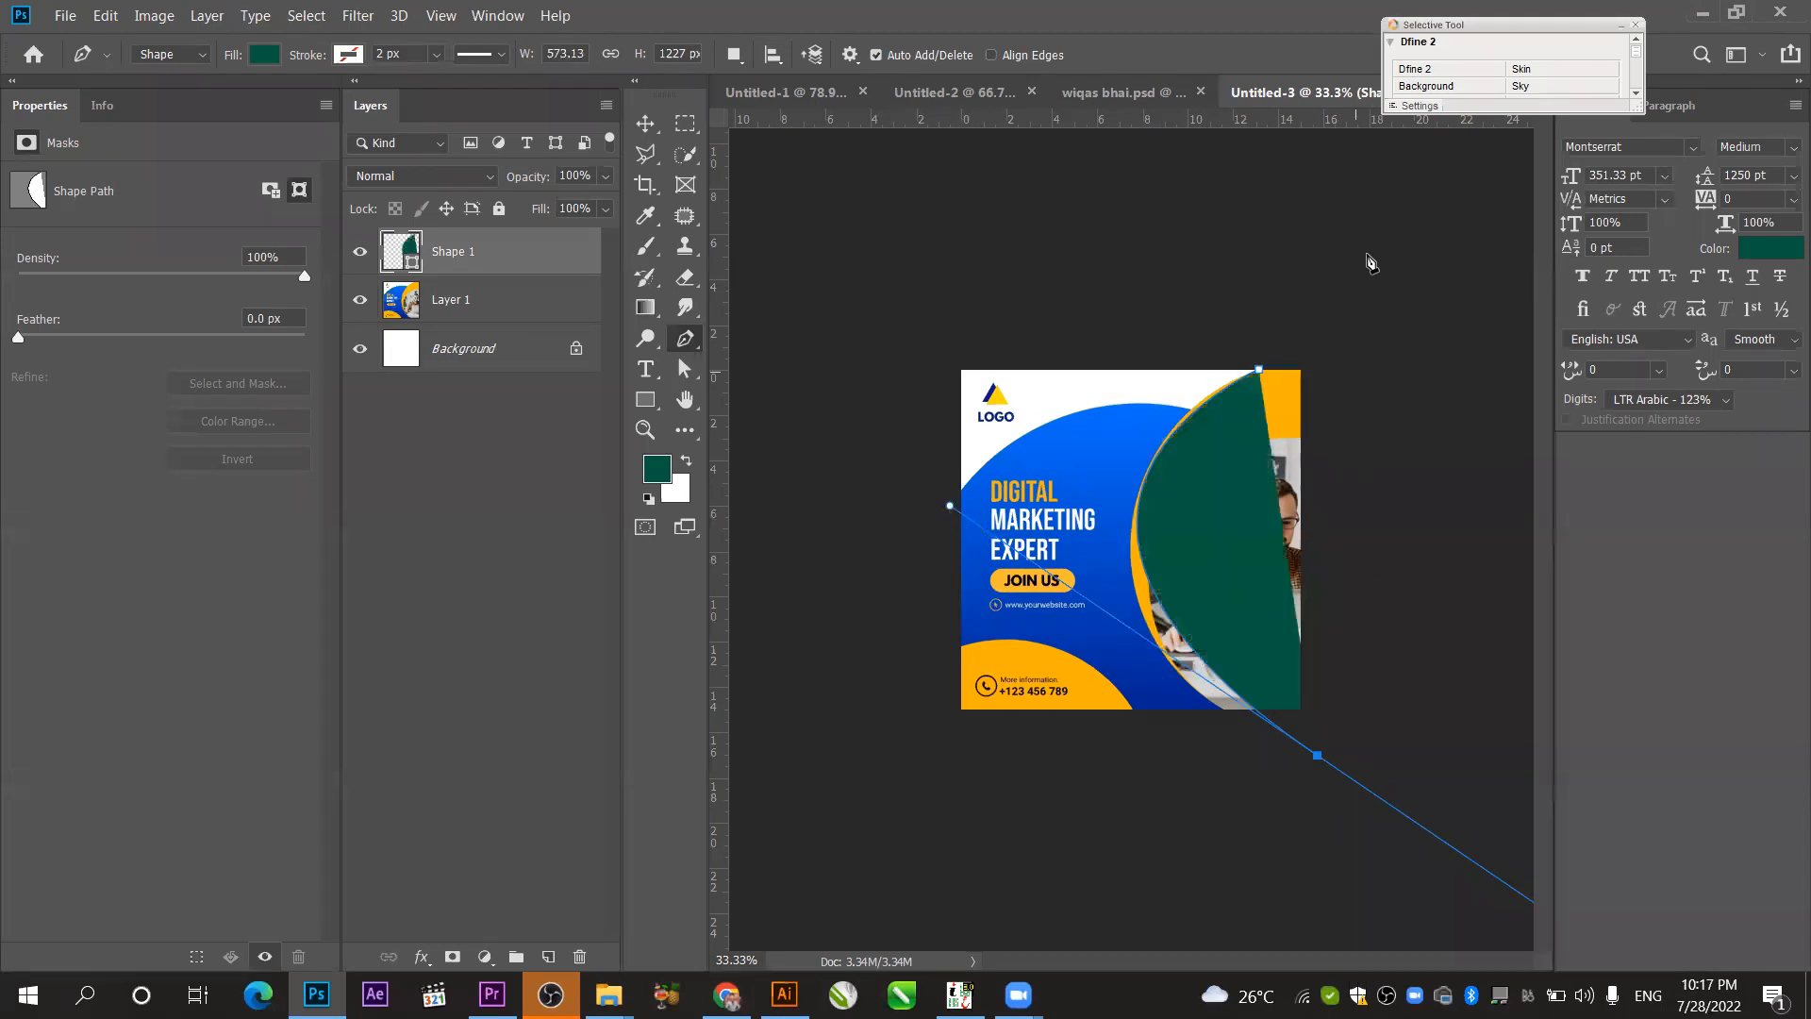
left_click(1369, 318)
left_click(1261, 369)
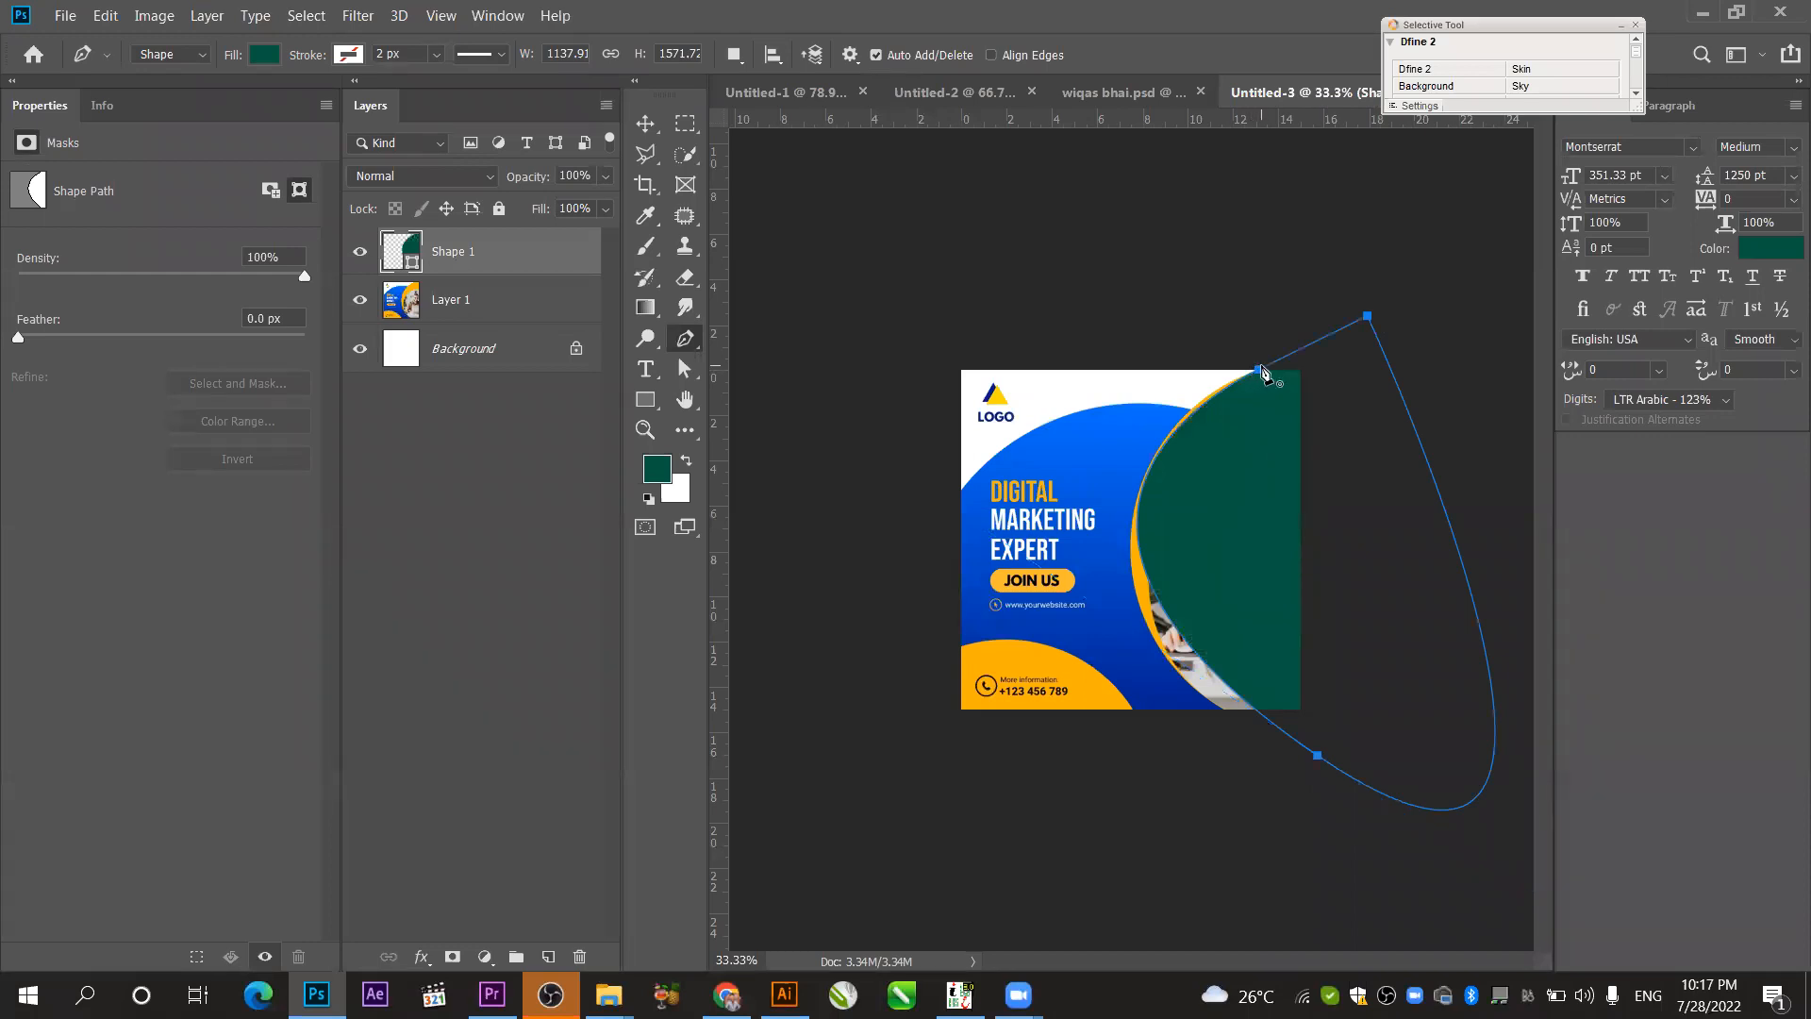
- Reposition the green shape's lower and upper curve anchors with Direct Selection so its edge fits the yellow ring more closely
left_click(688, 373)
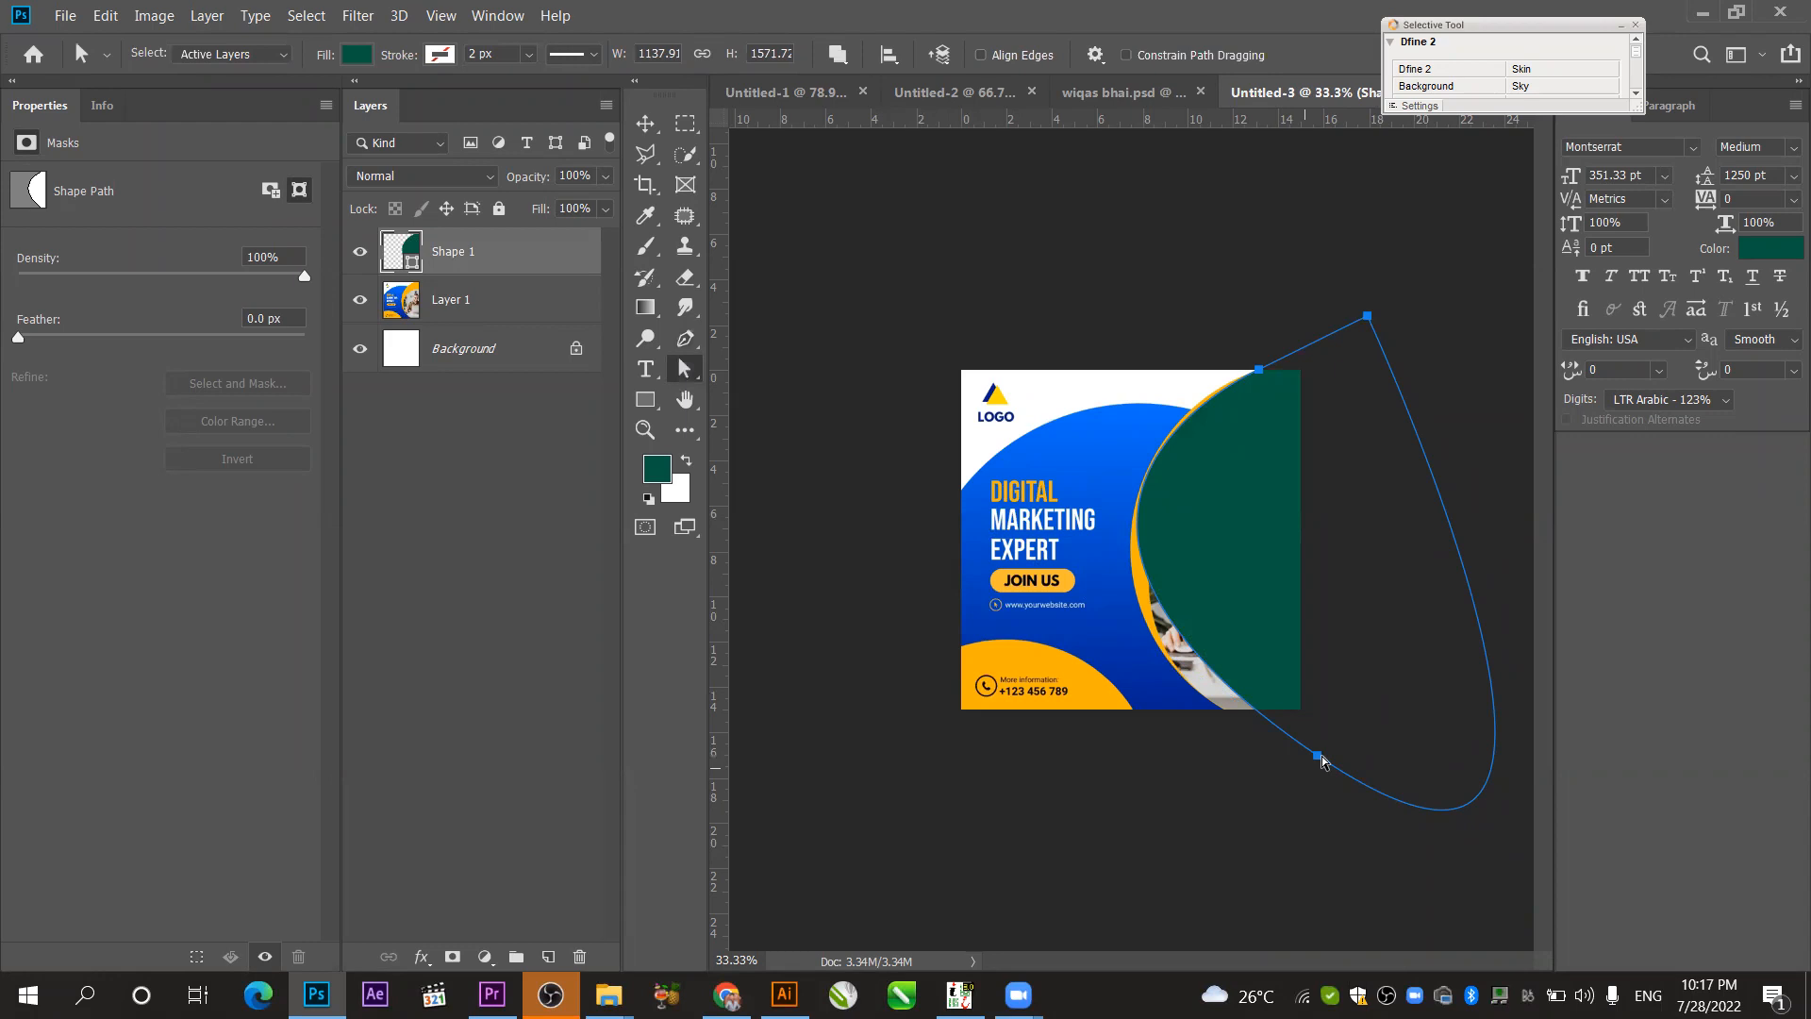
left_click(1317, 756)
mouse_move(1317, 759)
left_mouse_down()
mouse_move(1290, 774)
mouse_move(1305, 792)
left_mouse_up()
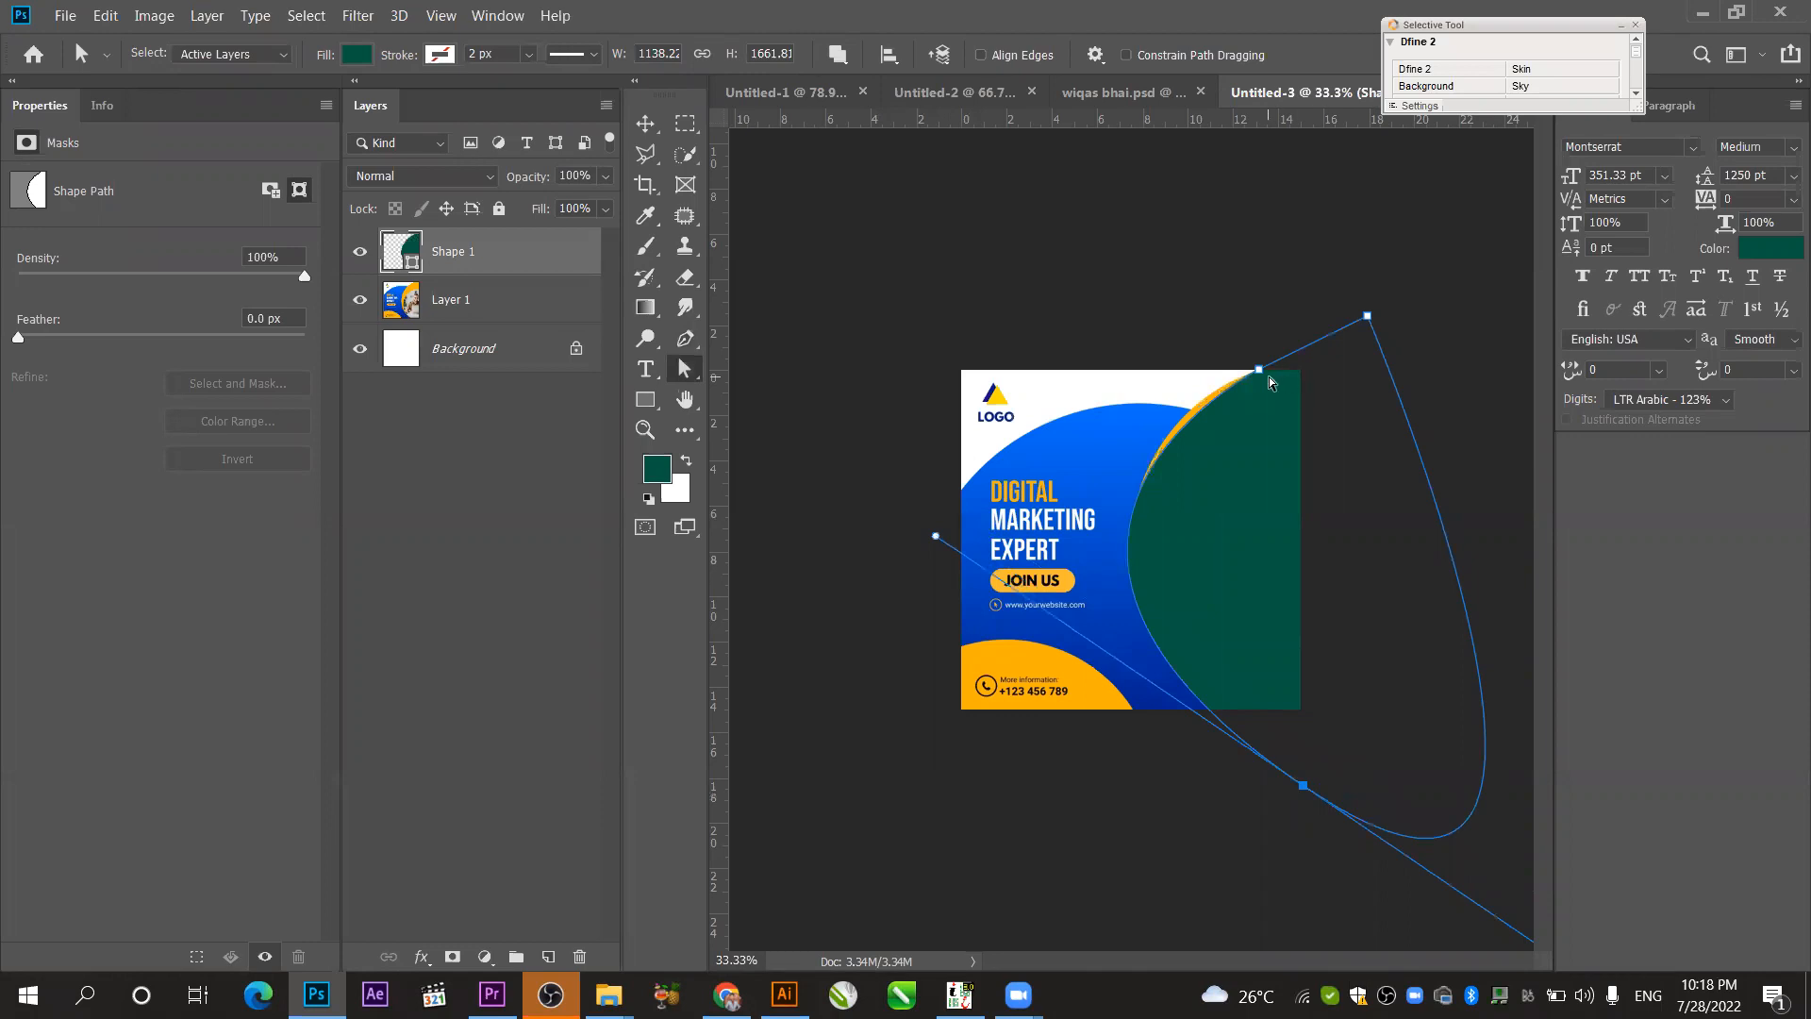
left_click_drag(1260, 370, 1280, 339)
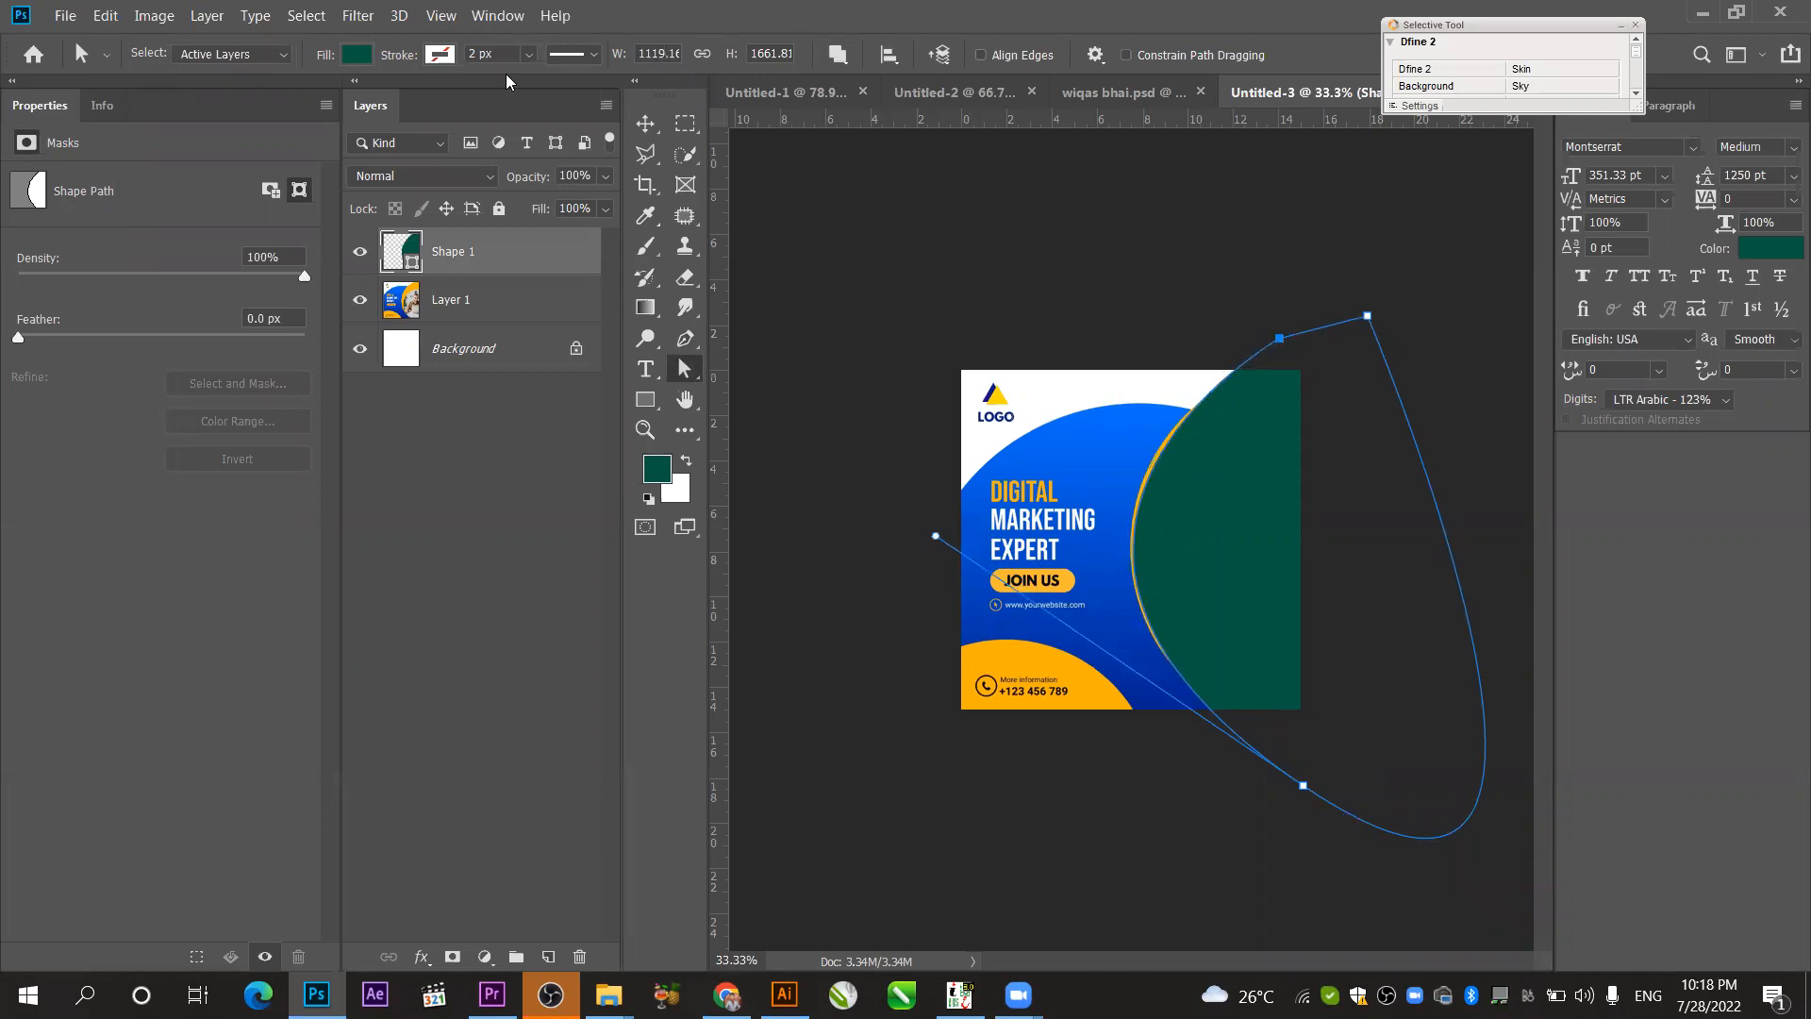
key("v")
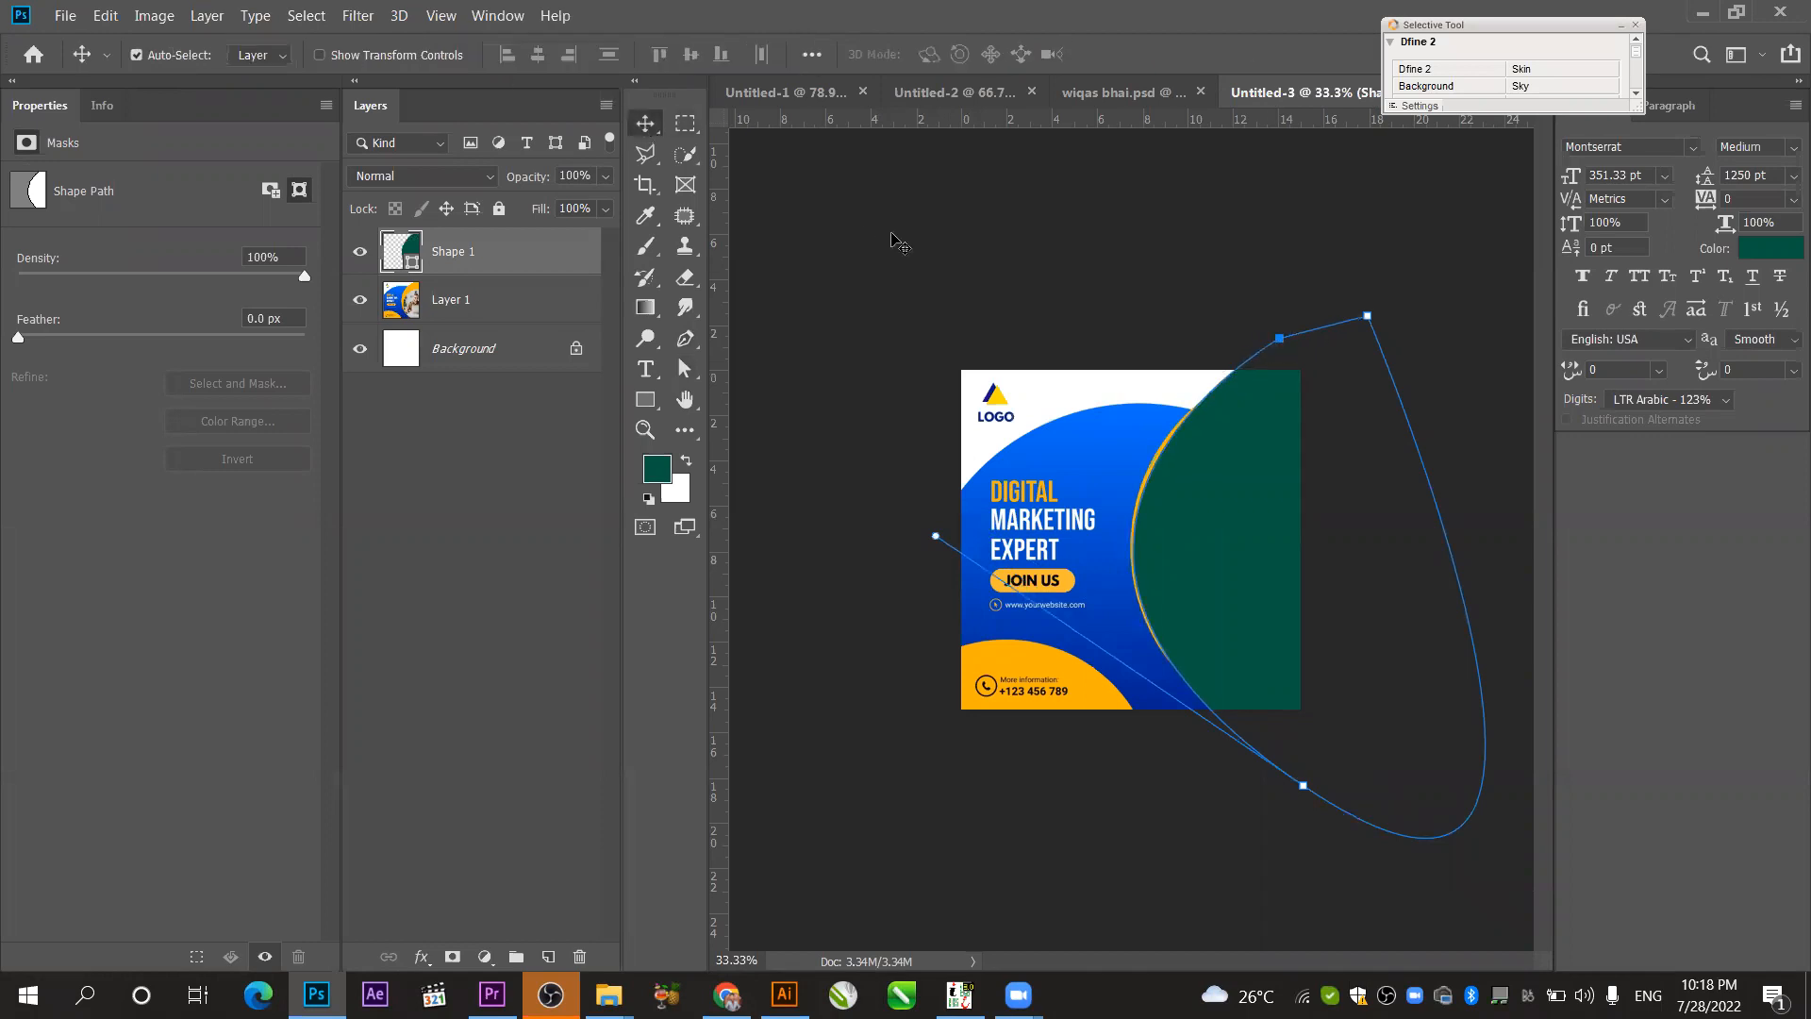
- Delete the adjusted green shape layer above the poster
left_click(1028, 273)
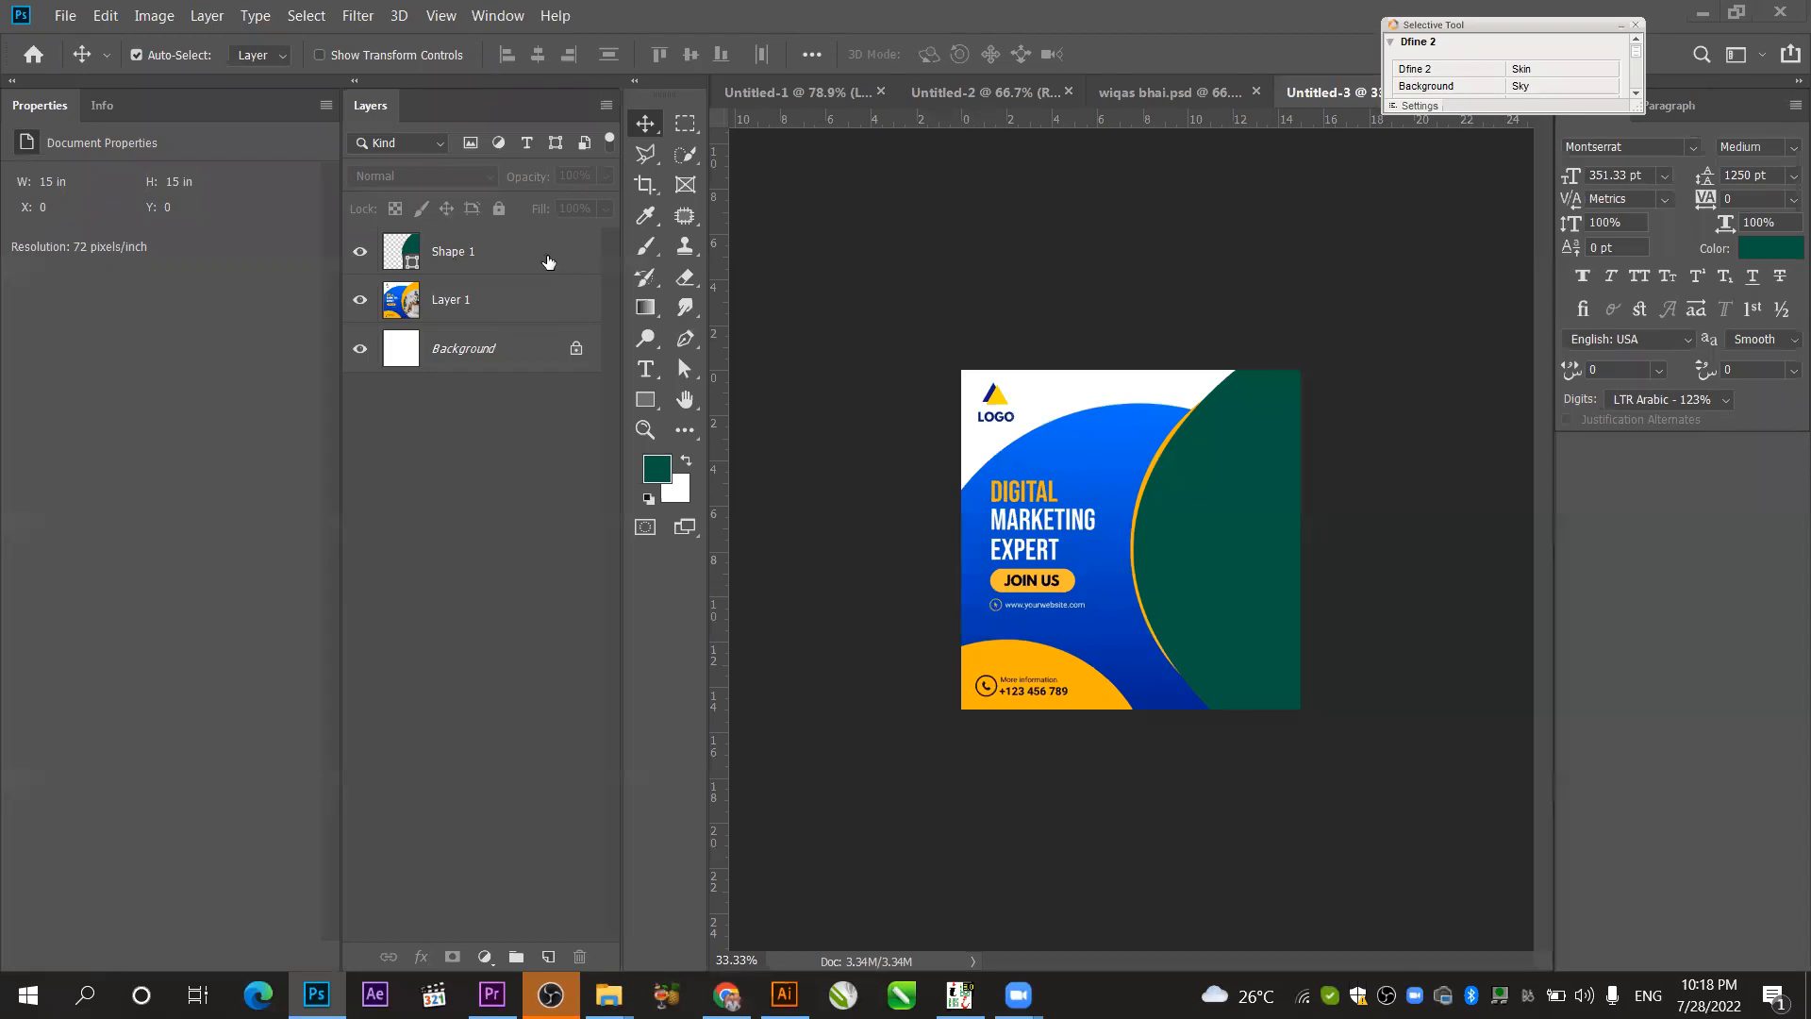
left_click(497, 263)
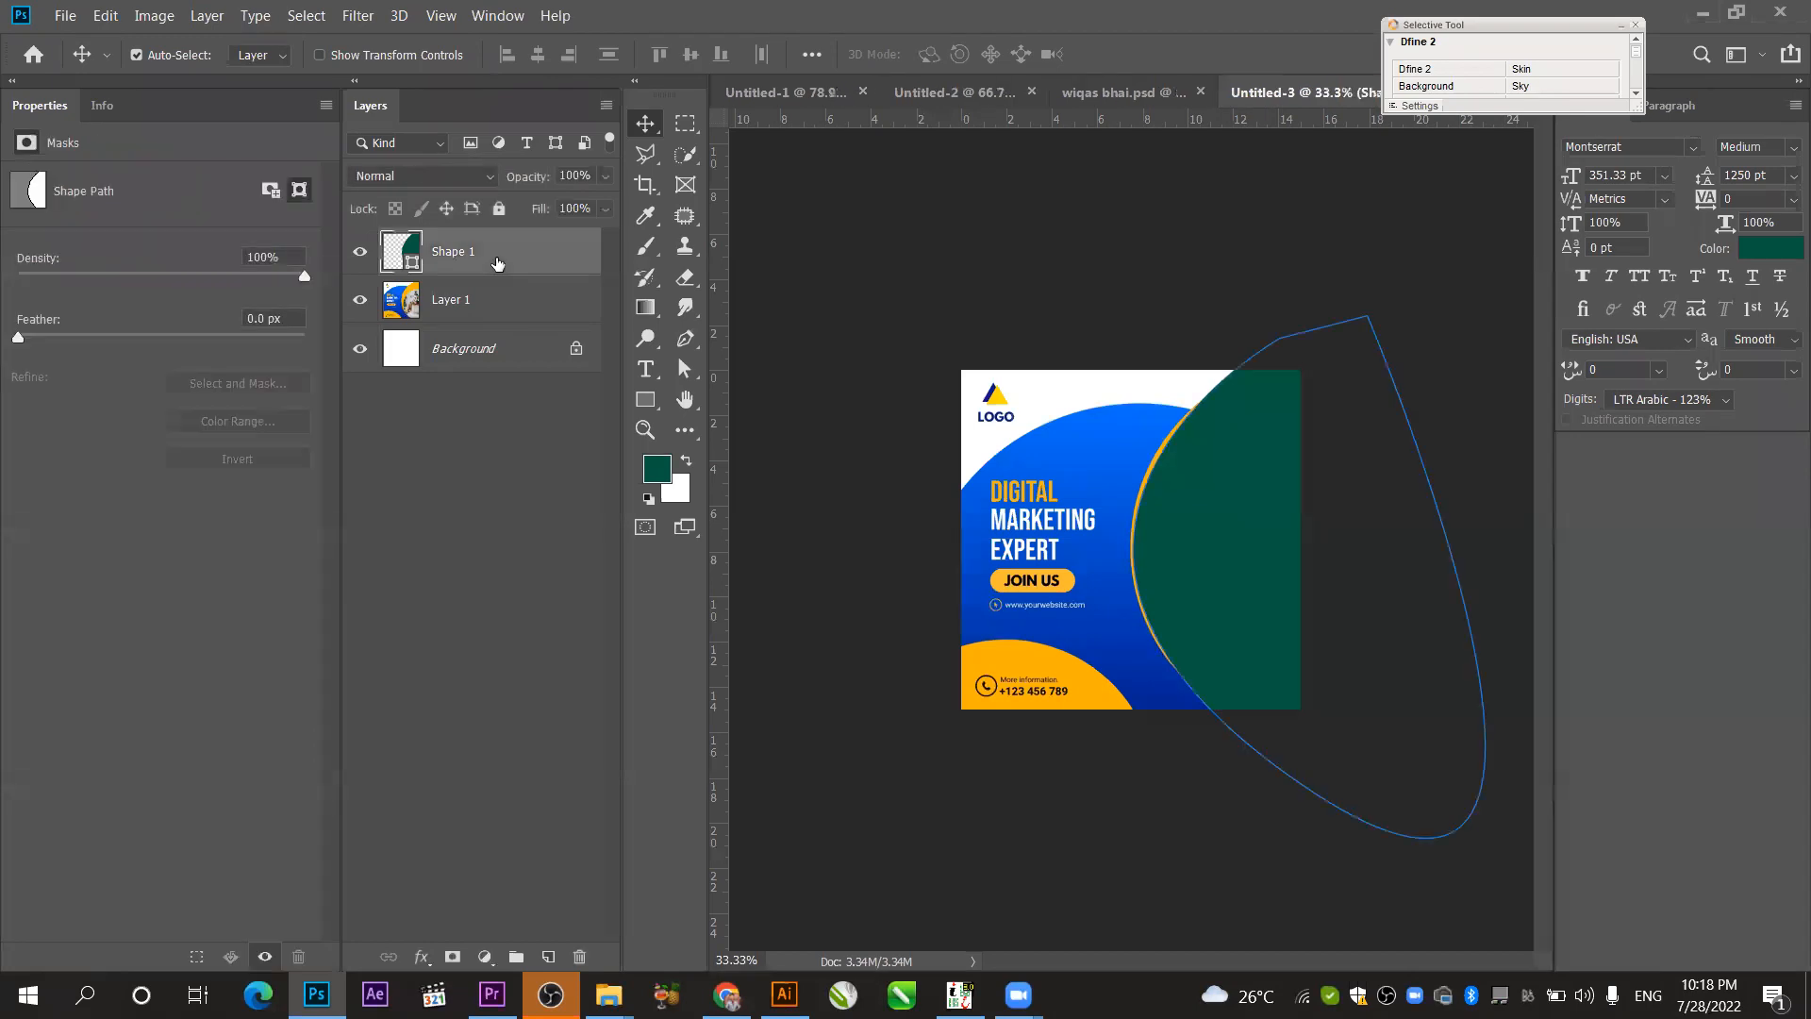
key("Delete")
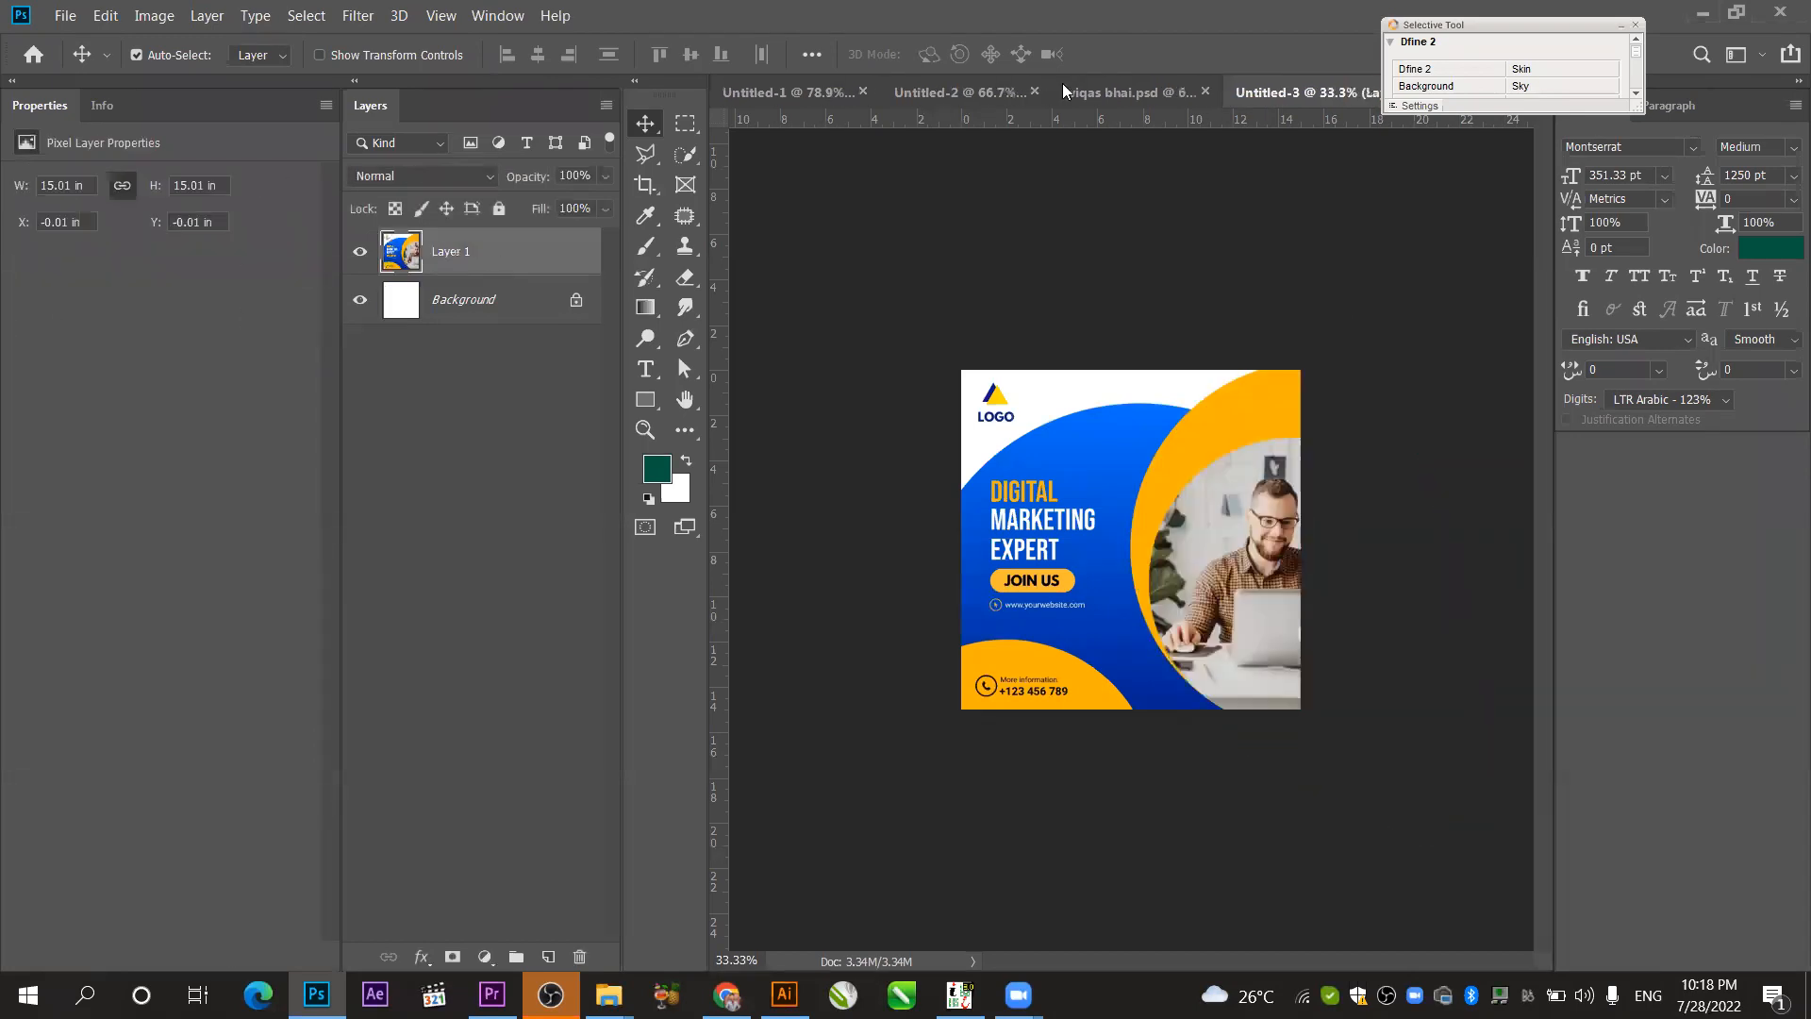
- Trace the yellow ring's outer edge with an added mid-curve anchor and close the green Pen shape beyond the canvas, about 963 × 1519 px
left_click(686, 338)
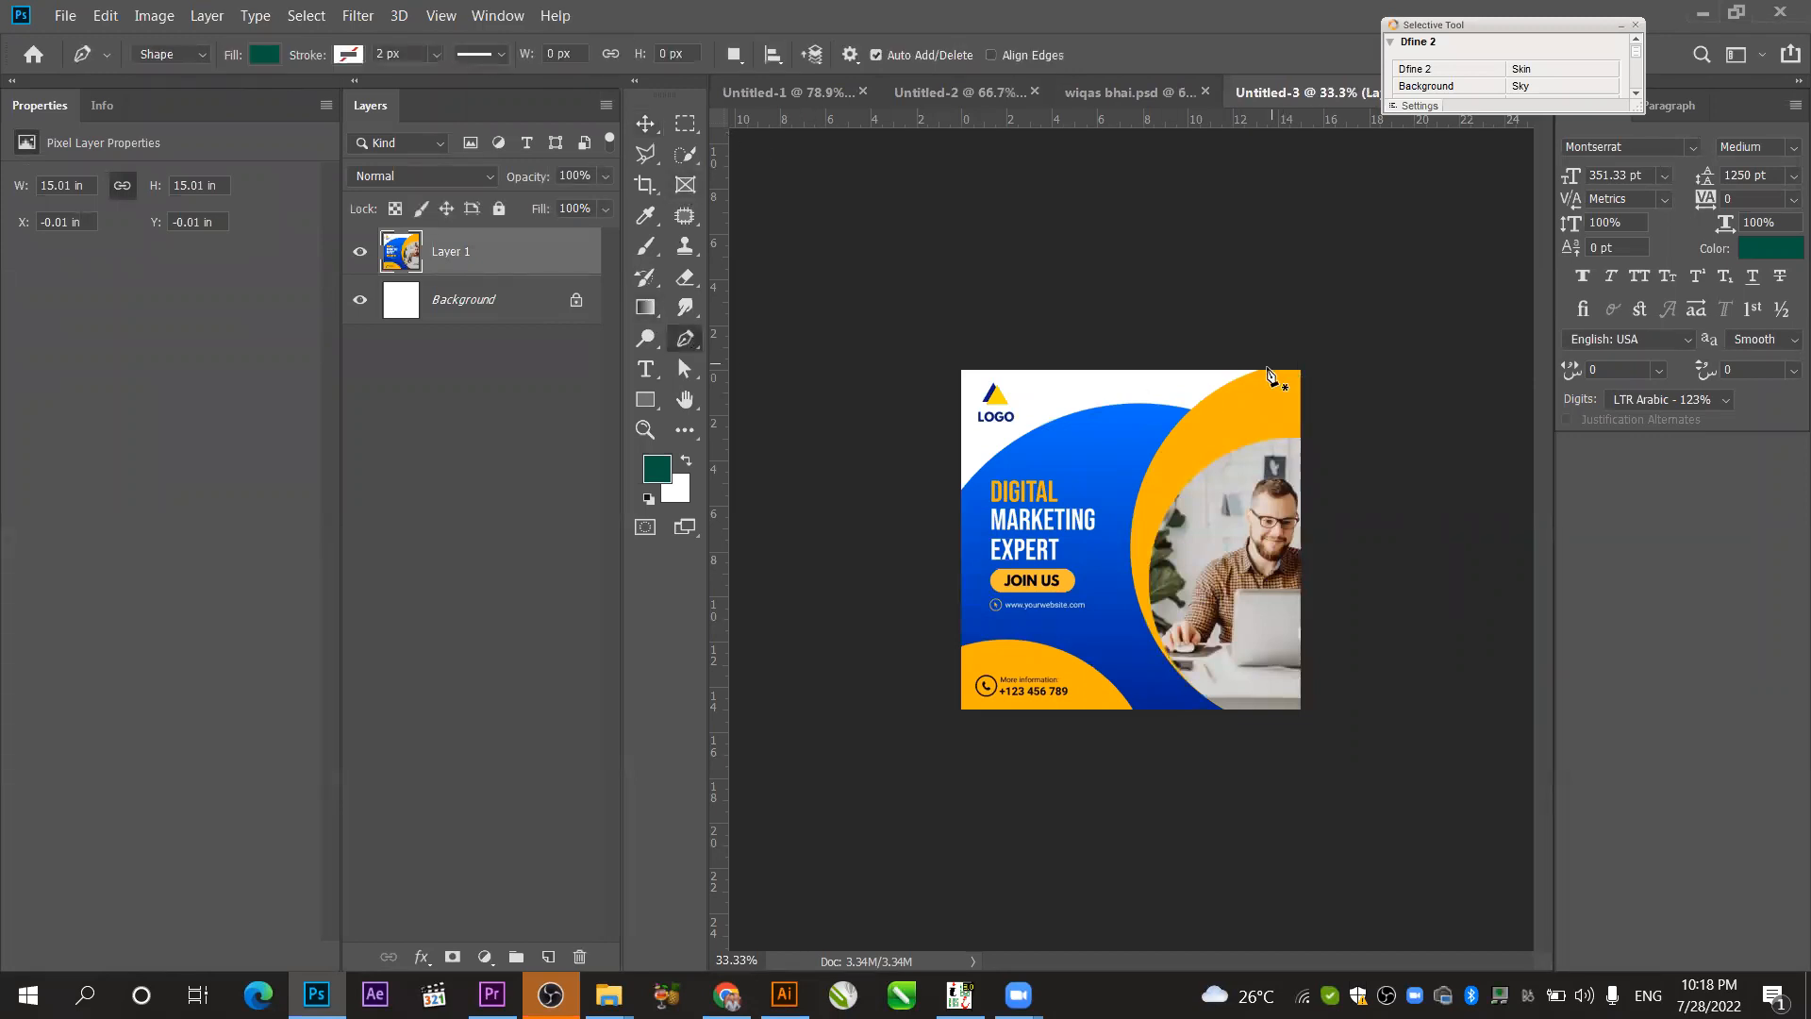
left_click(1257, 373)
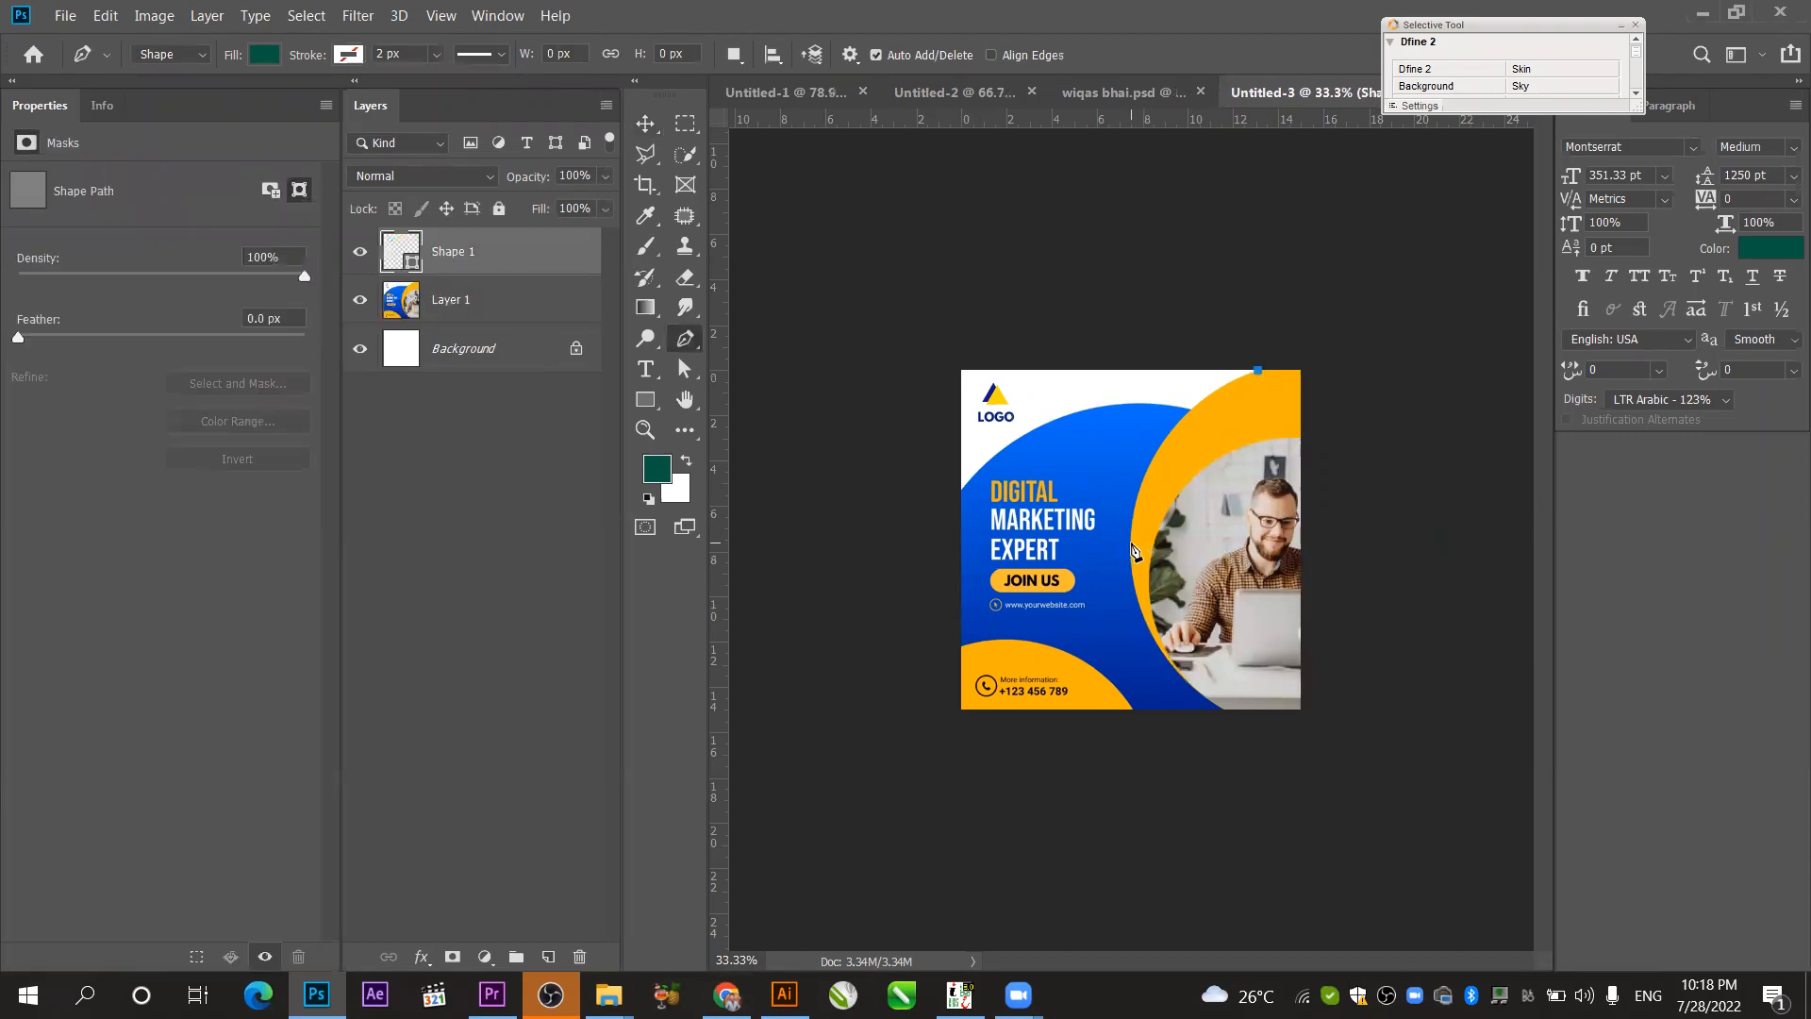
left_click_drag(1129, 544, 1127, 681)
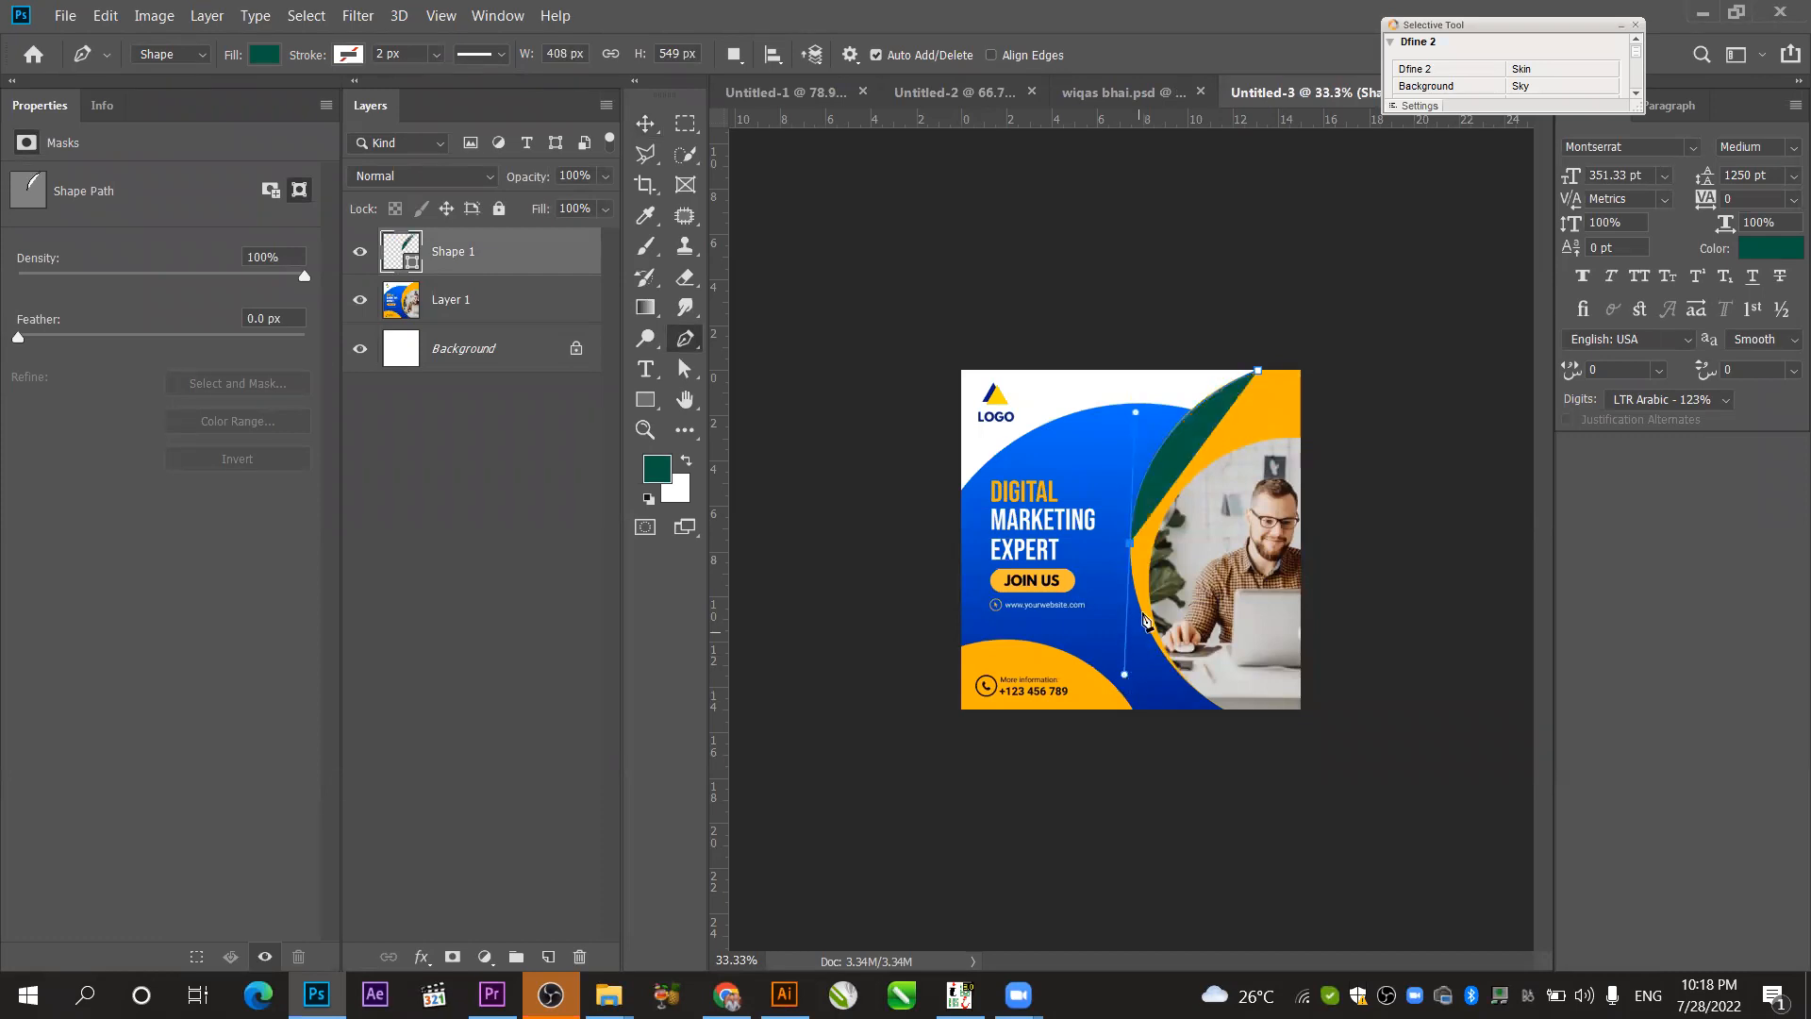
left_click(1129, 544, "alt")
left_click_drag(1296, 764, 1491, 877)
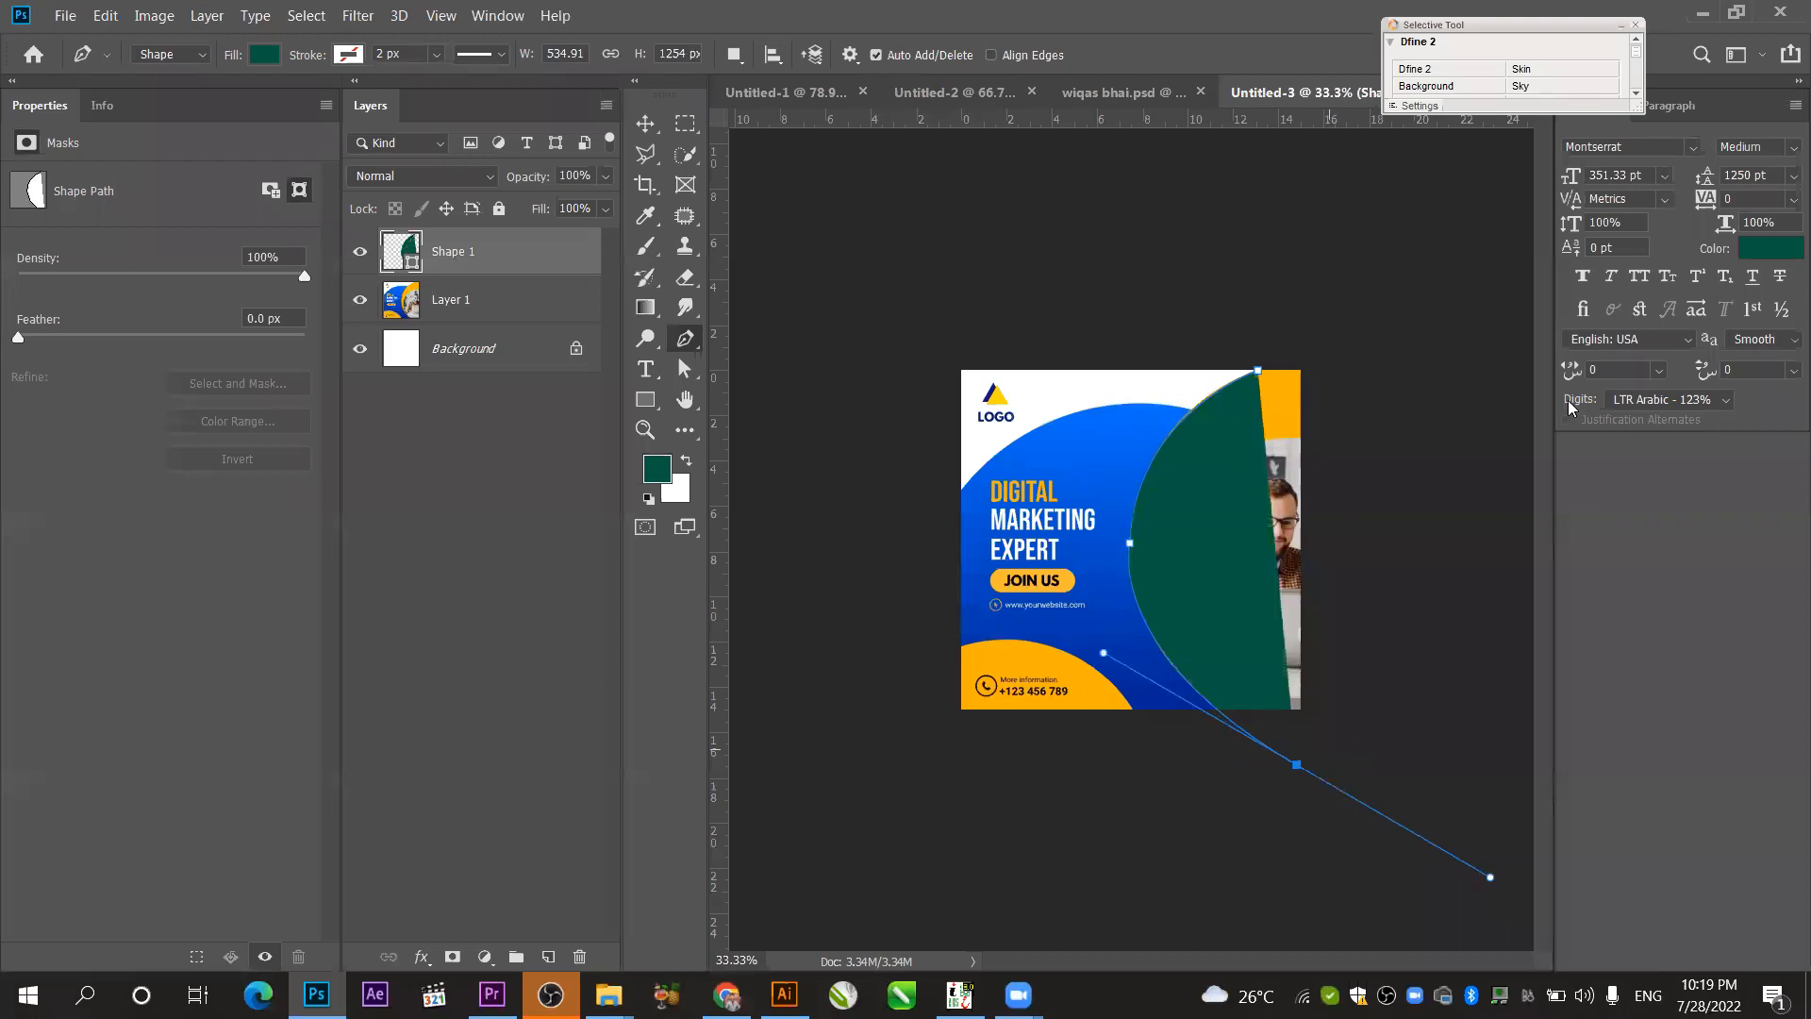
left_click(1418, 302)
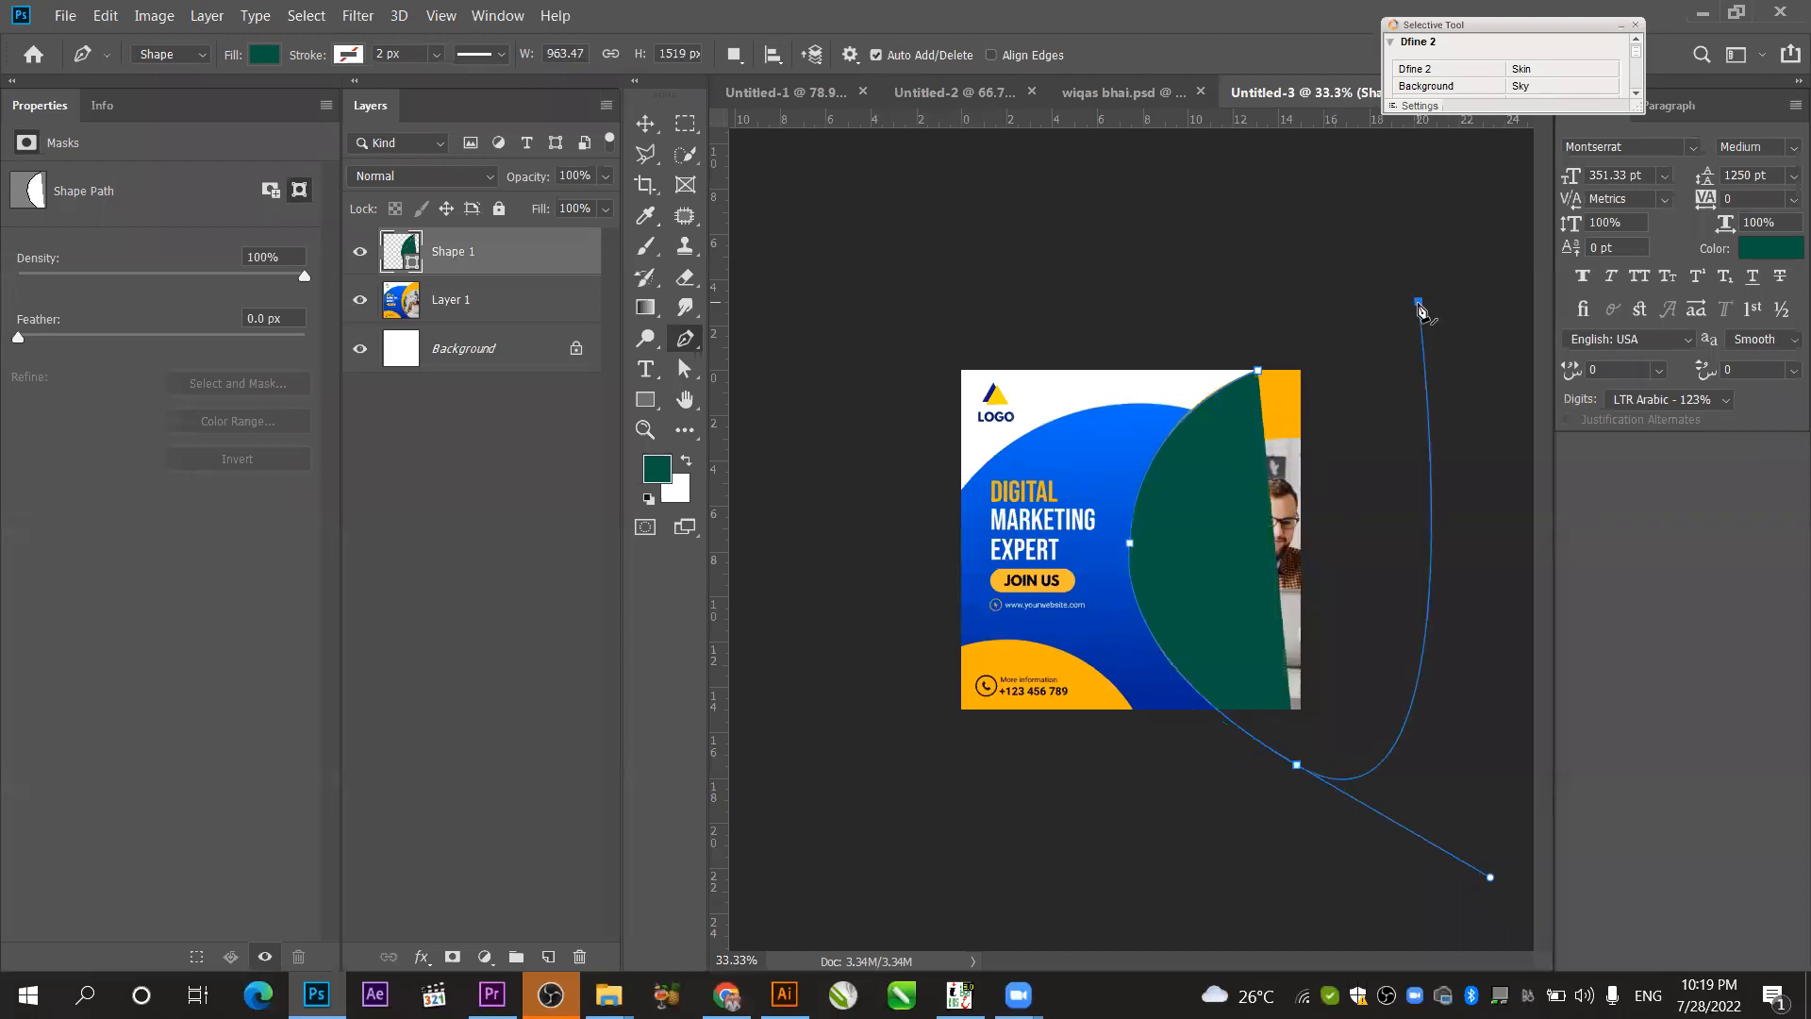
left_click(1259, 371)
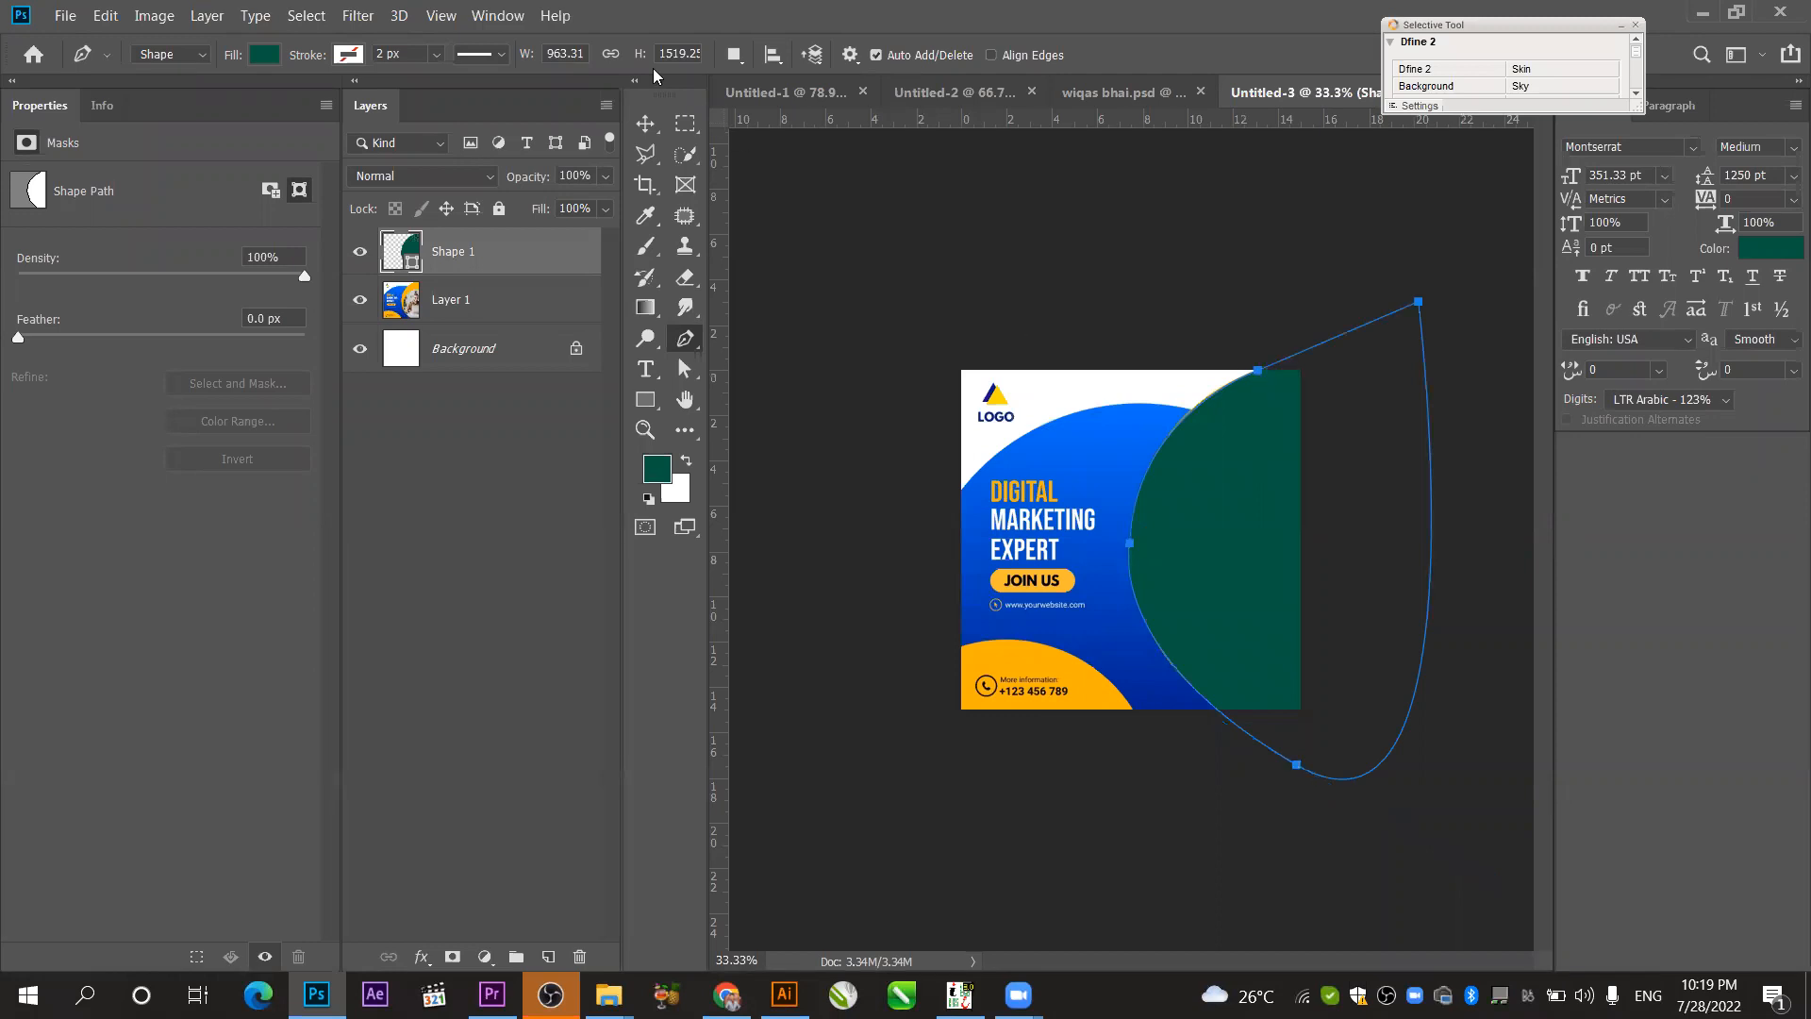
- Deselect the retraced green shape to check its edge, then delete its layer
left_click(651, 121)
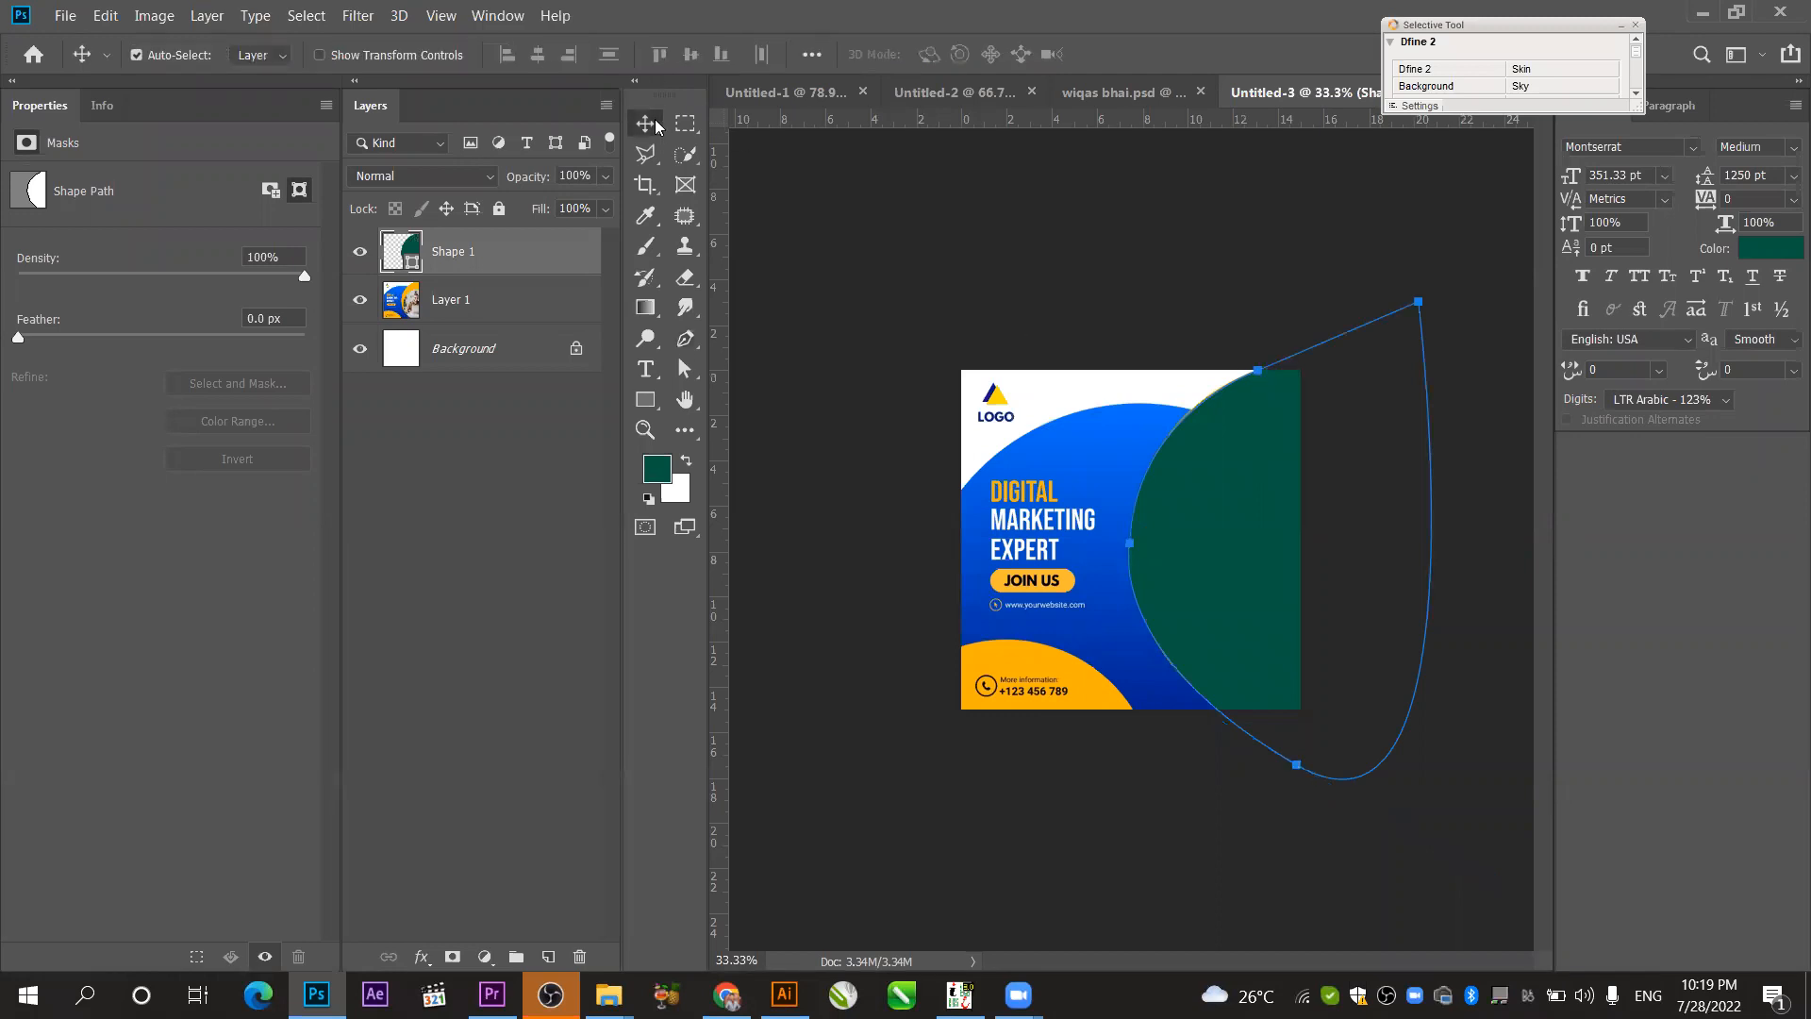
left_click(1167, 269)
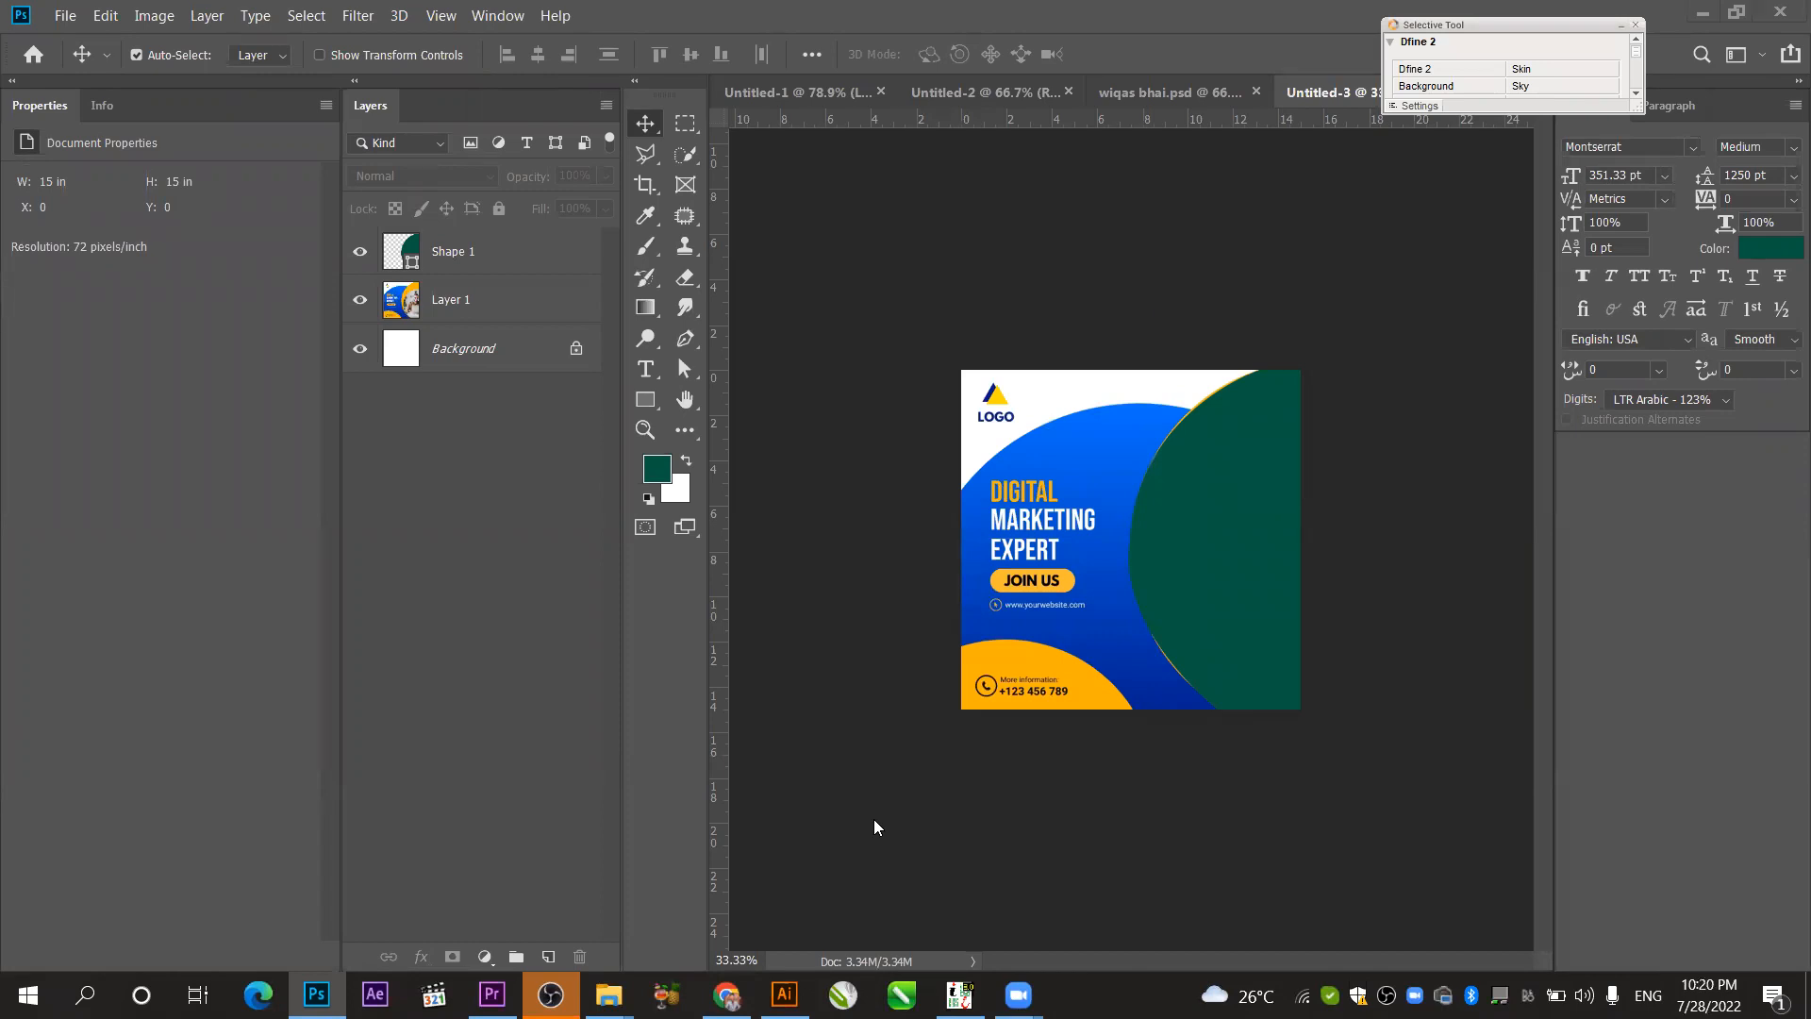
left_click(499, 261)
key("Delete")
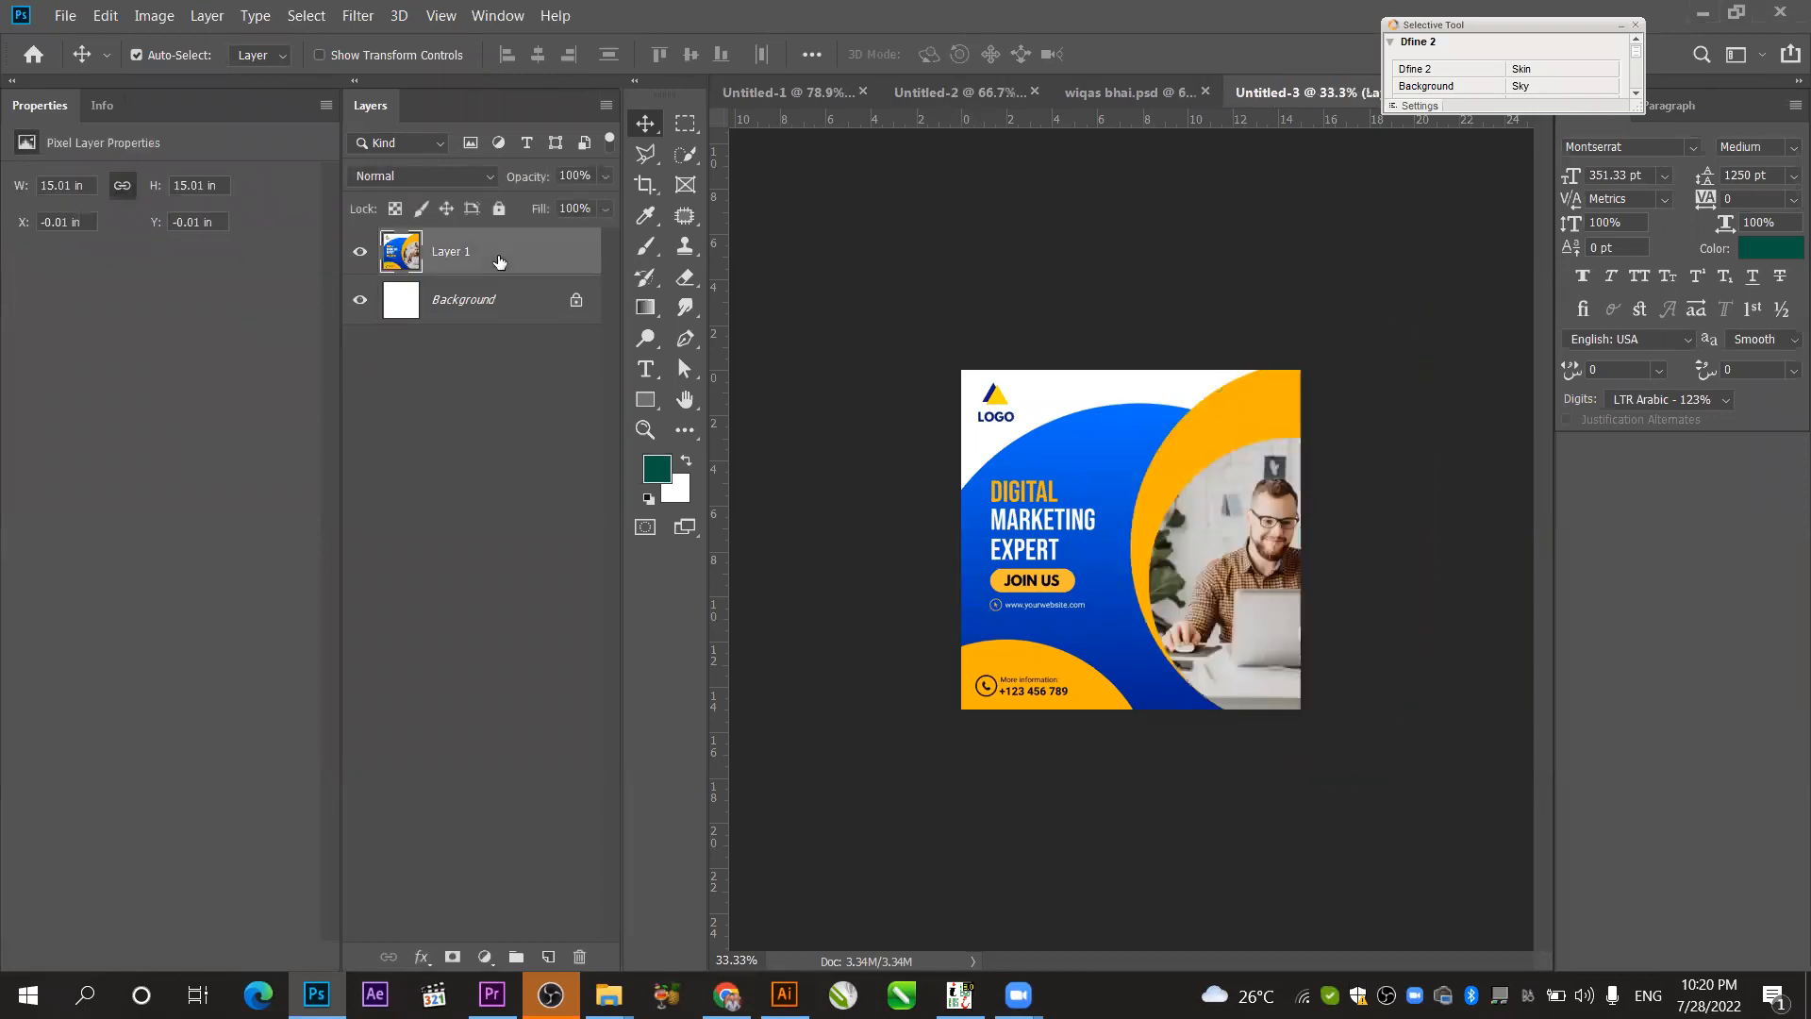
- Try tracing the yellow ring's outer edge with one long Pen curve from its upper end to below the canvas
left_click(686, 342)
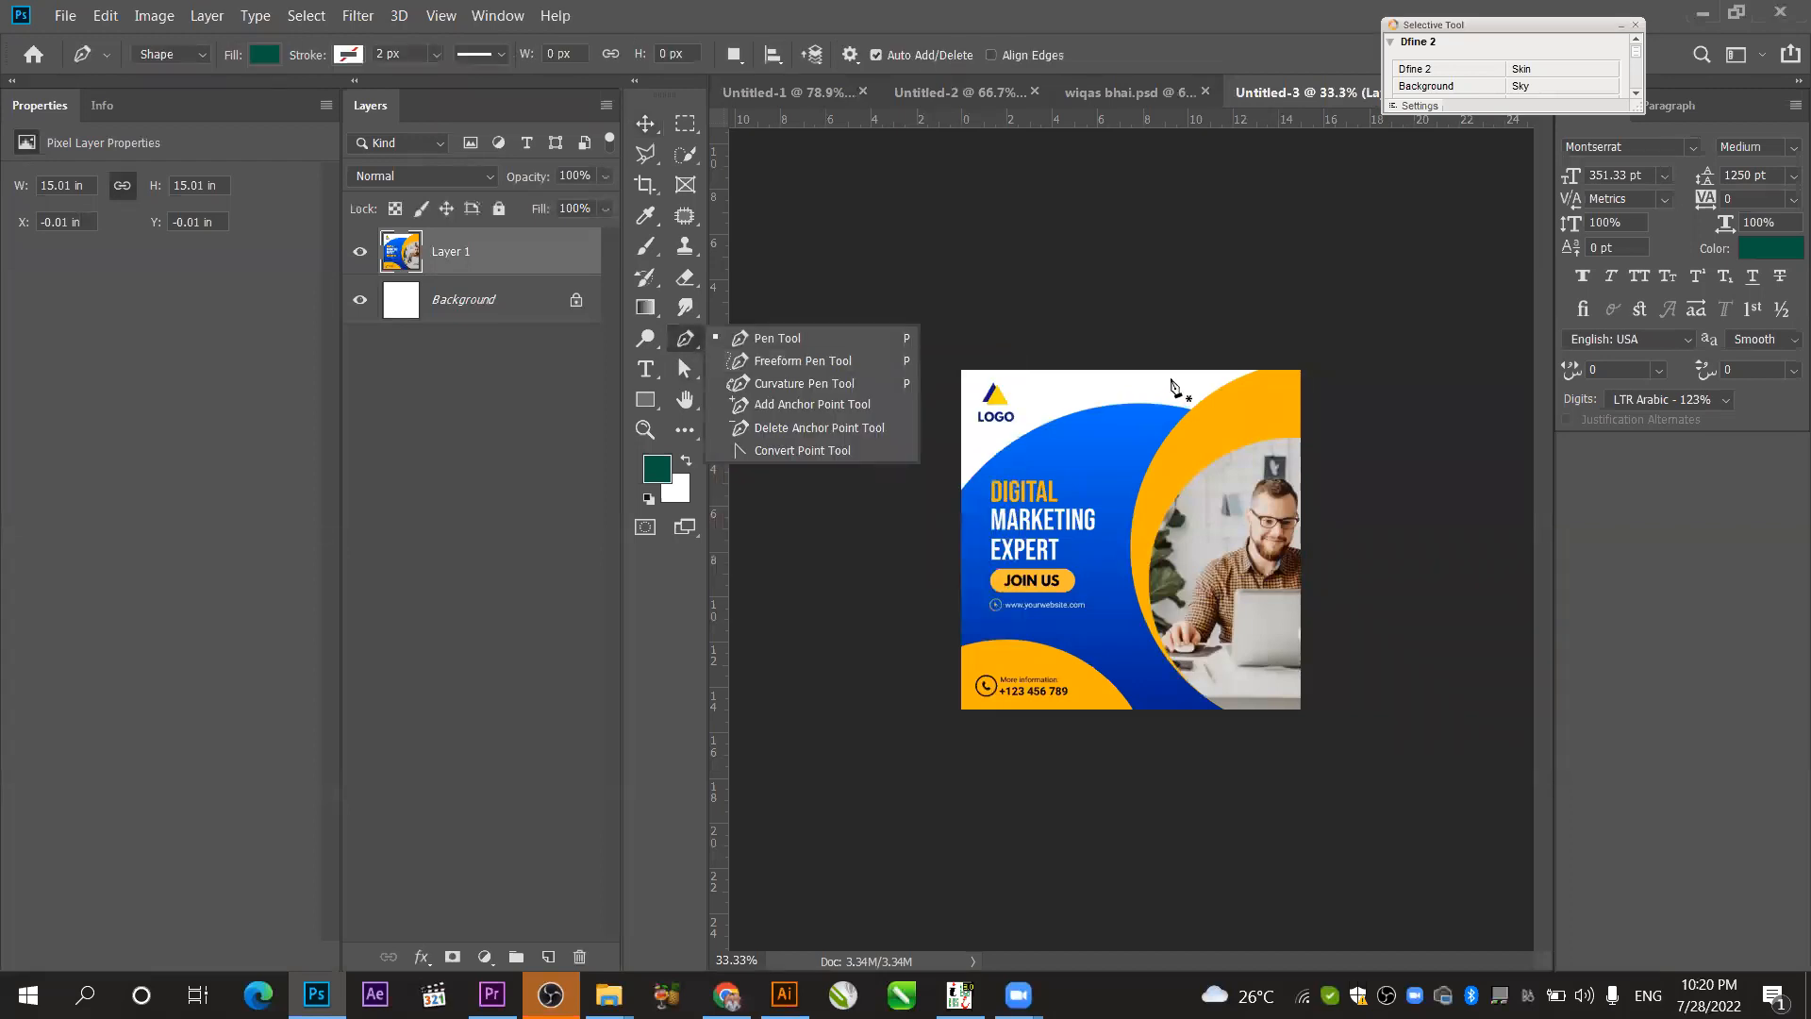
left_click(1341, 323)
left_click(1339, 319)
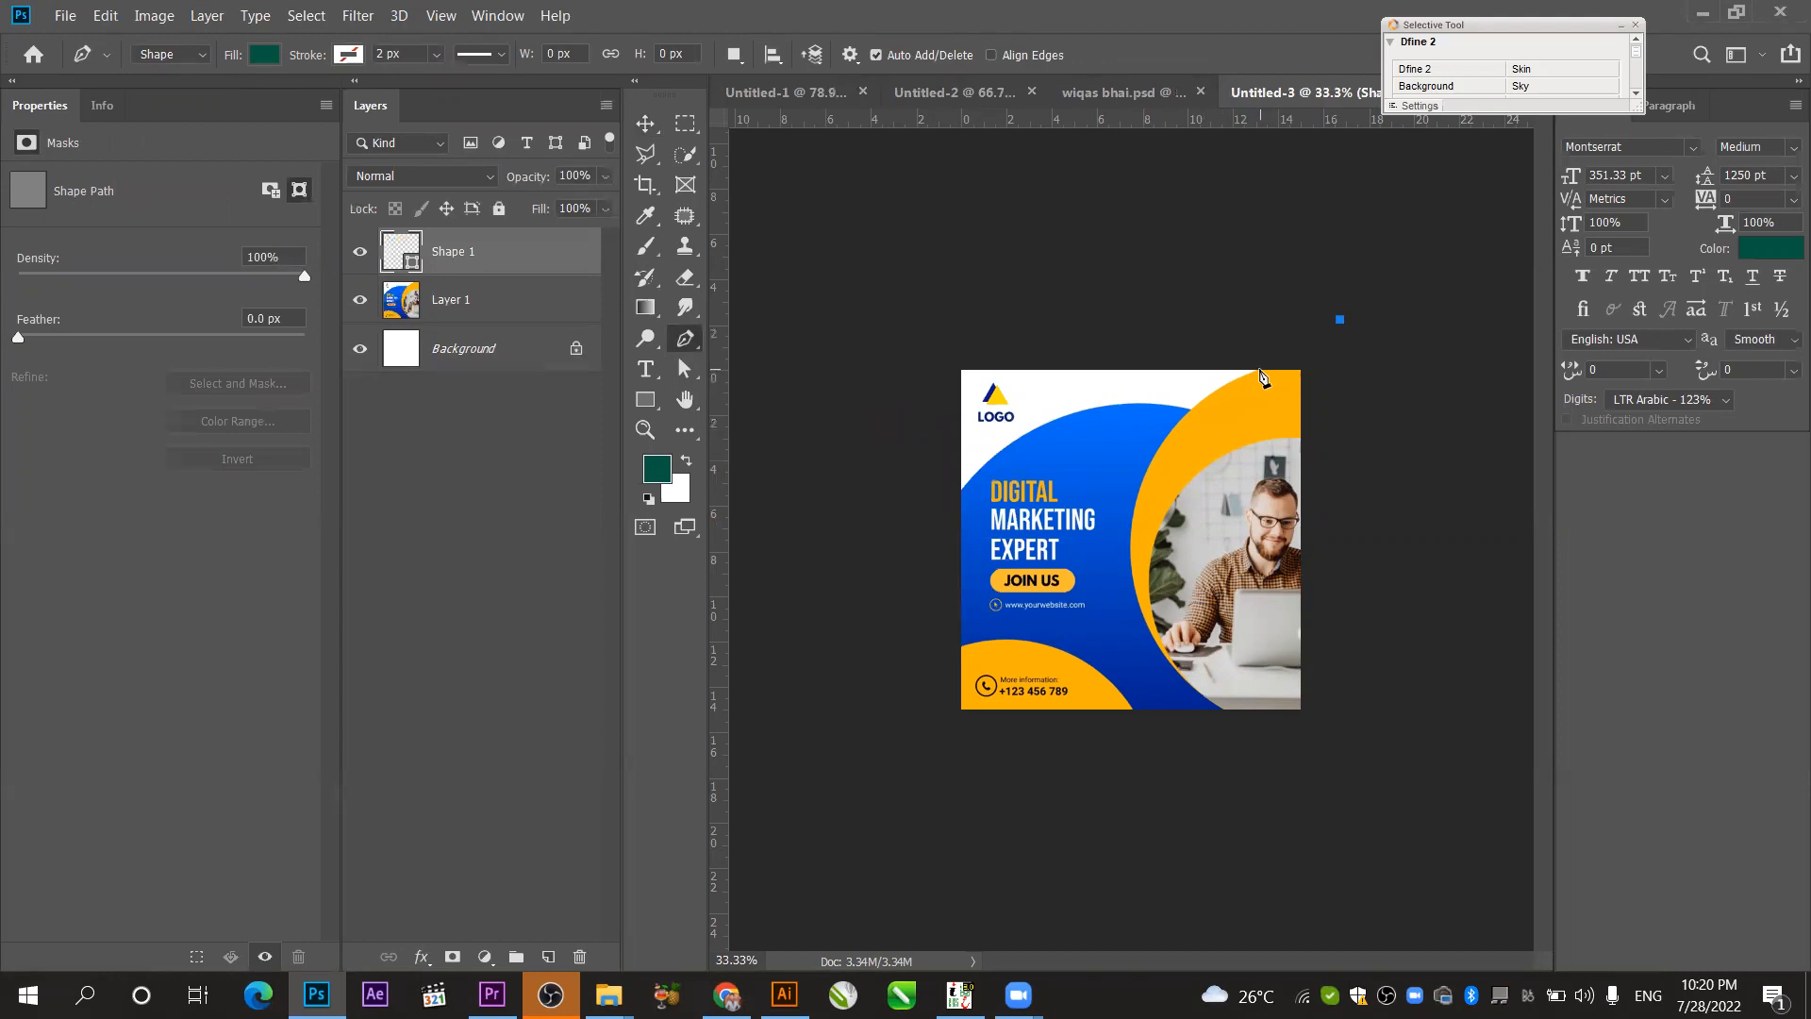
key("ctrl+z")
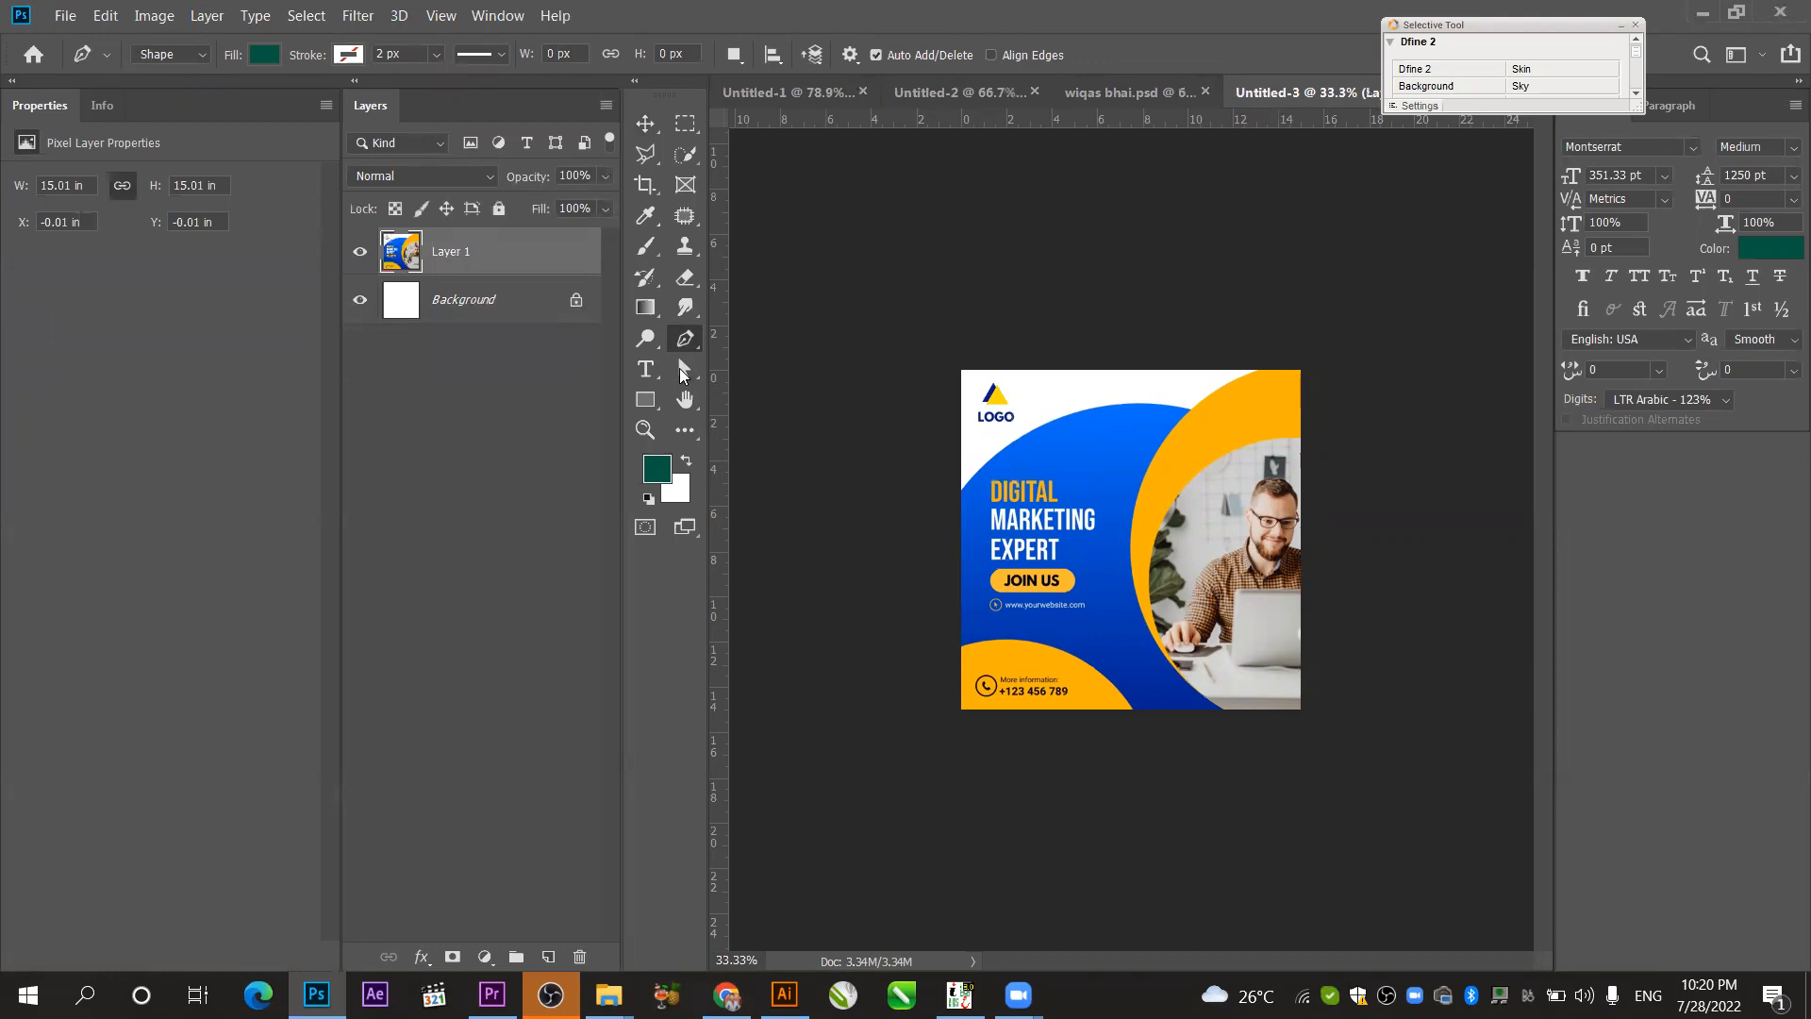
left_click(1263, 368)
left_click_drag(1292, 767, 1635, 1015)
key("ctrl+z")
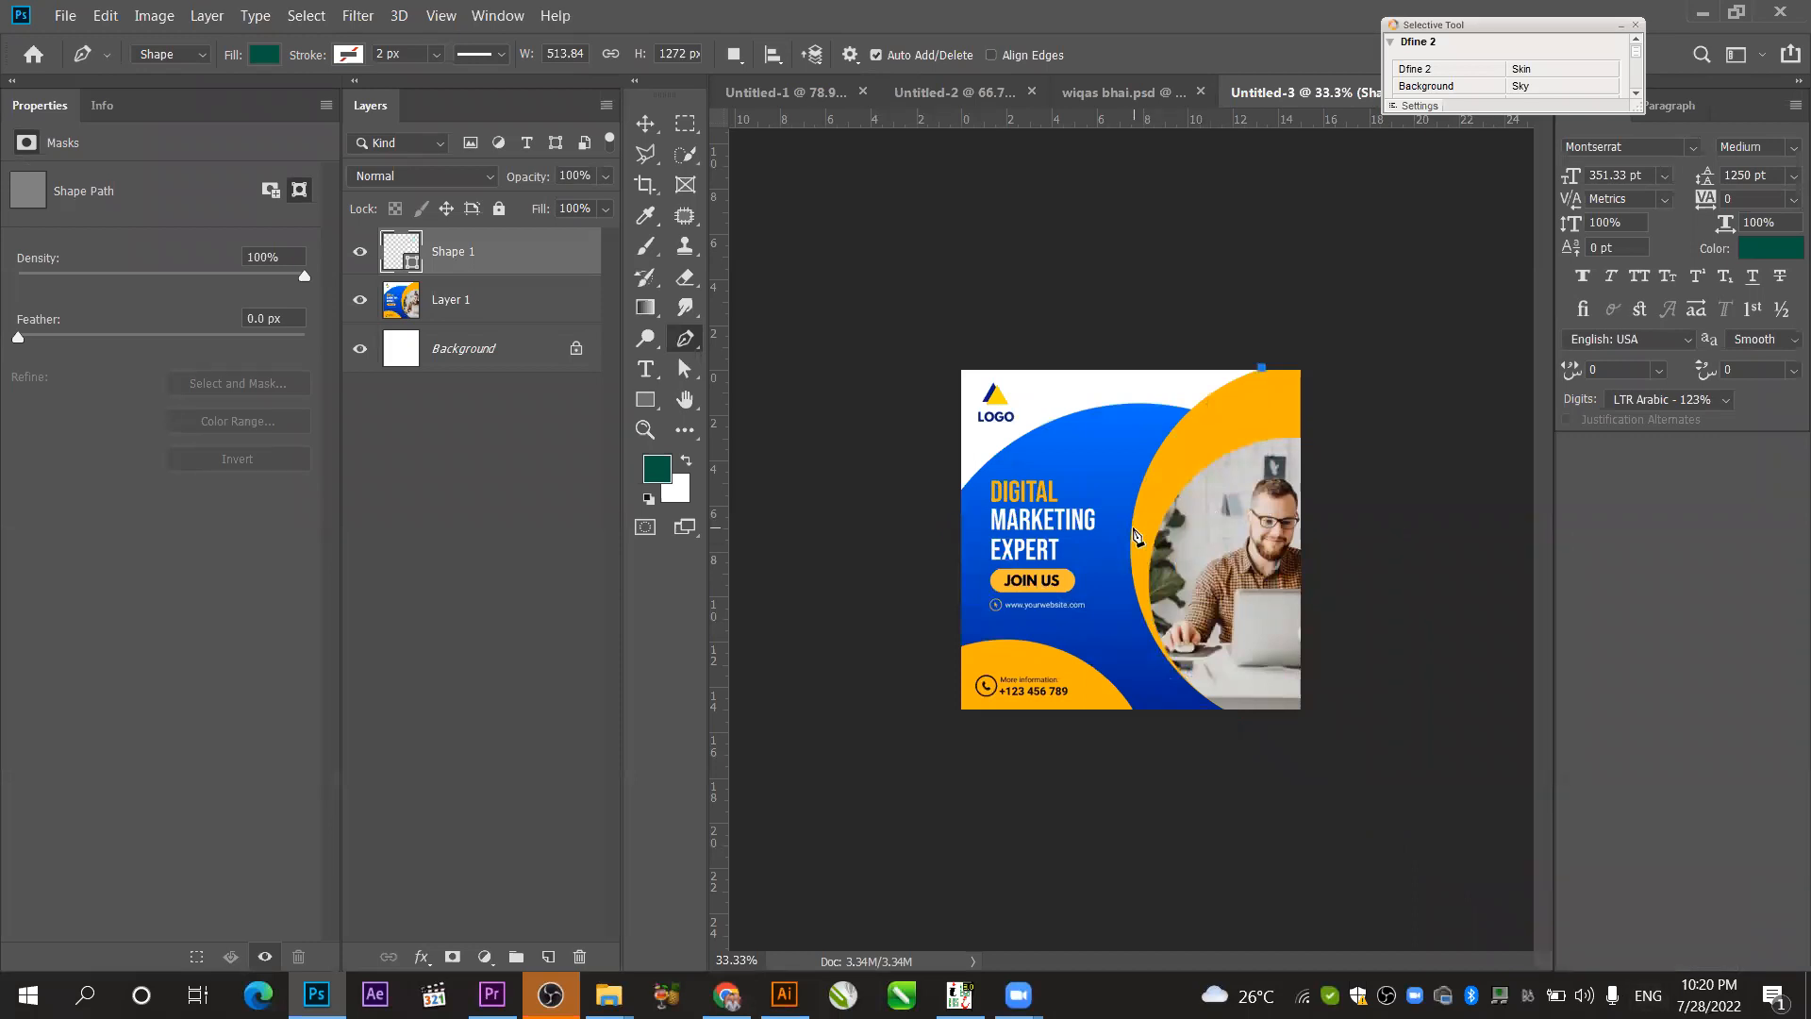
- Try curving the Pen path to a mid-edge anchor on the yellow ring and removing its outgoing handle, undoing the attempt
left_click_drag(1129, 525, 1083, 678)
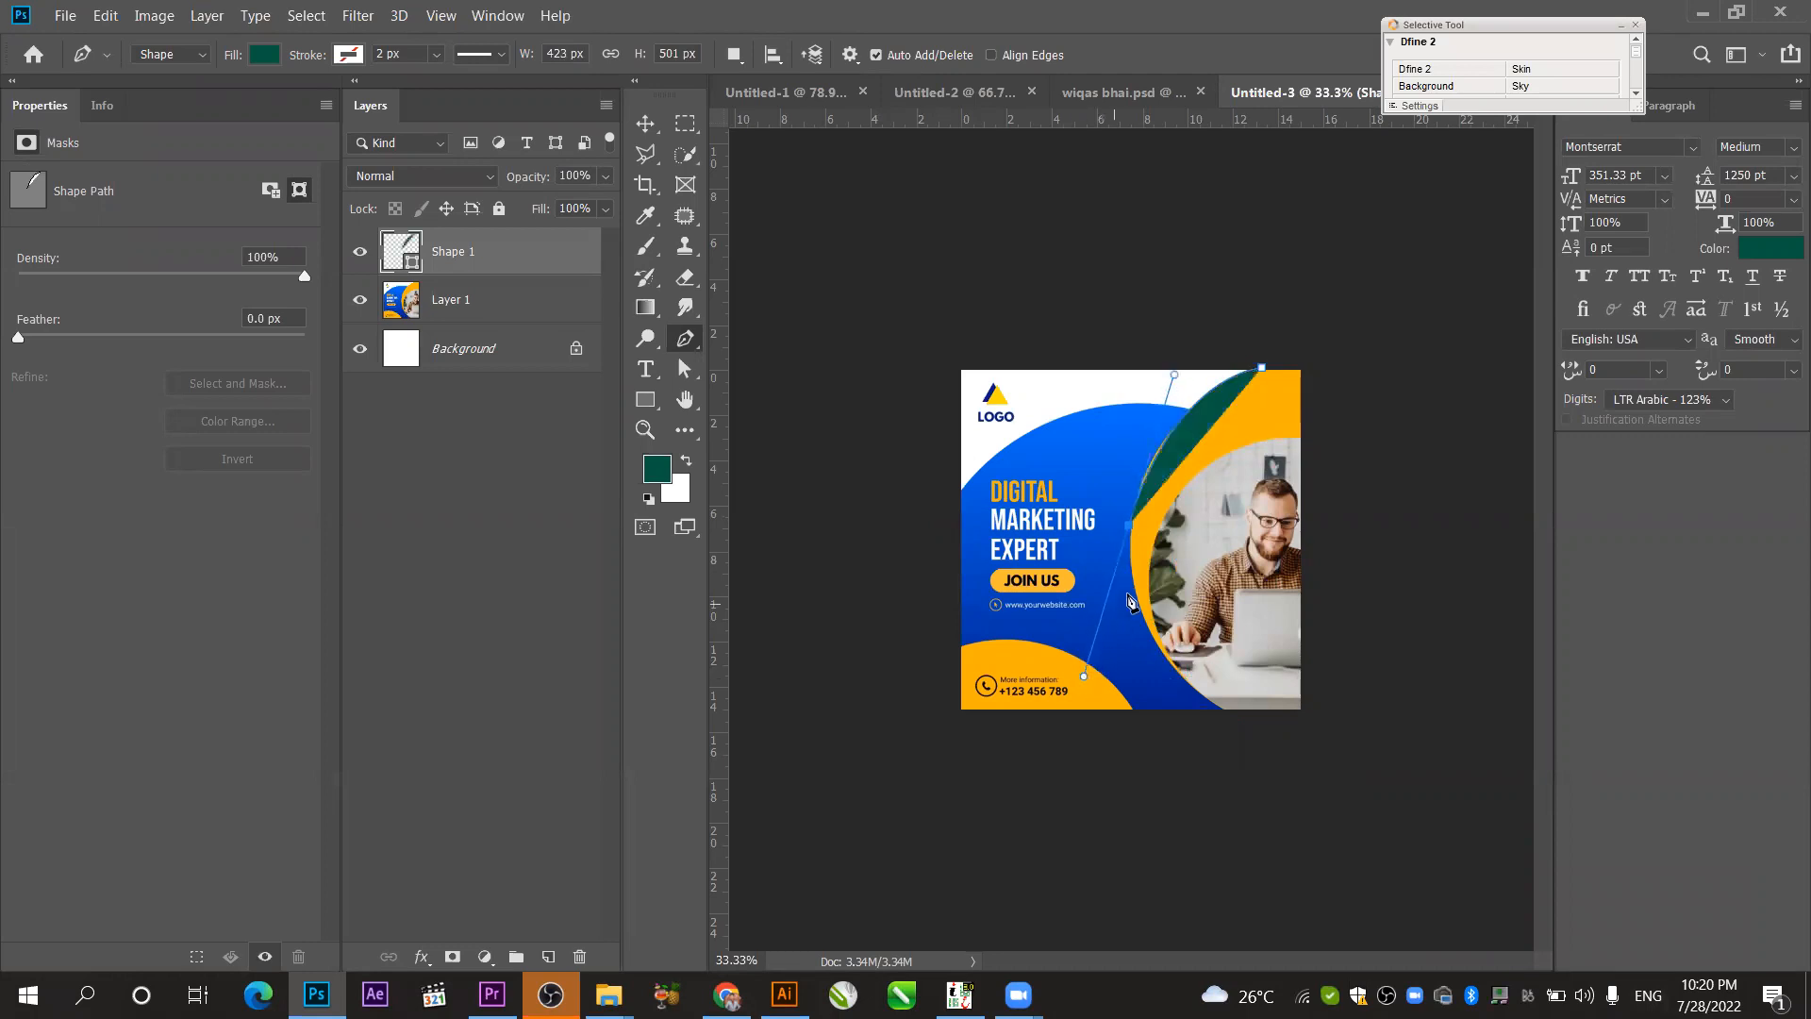
left_click(1130, 528, "alt")
key("ctrl+z")
left_click(1126, 528, "alt")
key("ctrl+z")
key("ctrl+z")
key("ctrl+z")
left_click(1261, 366)
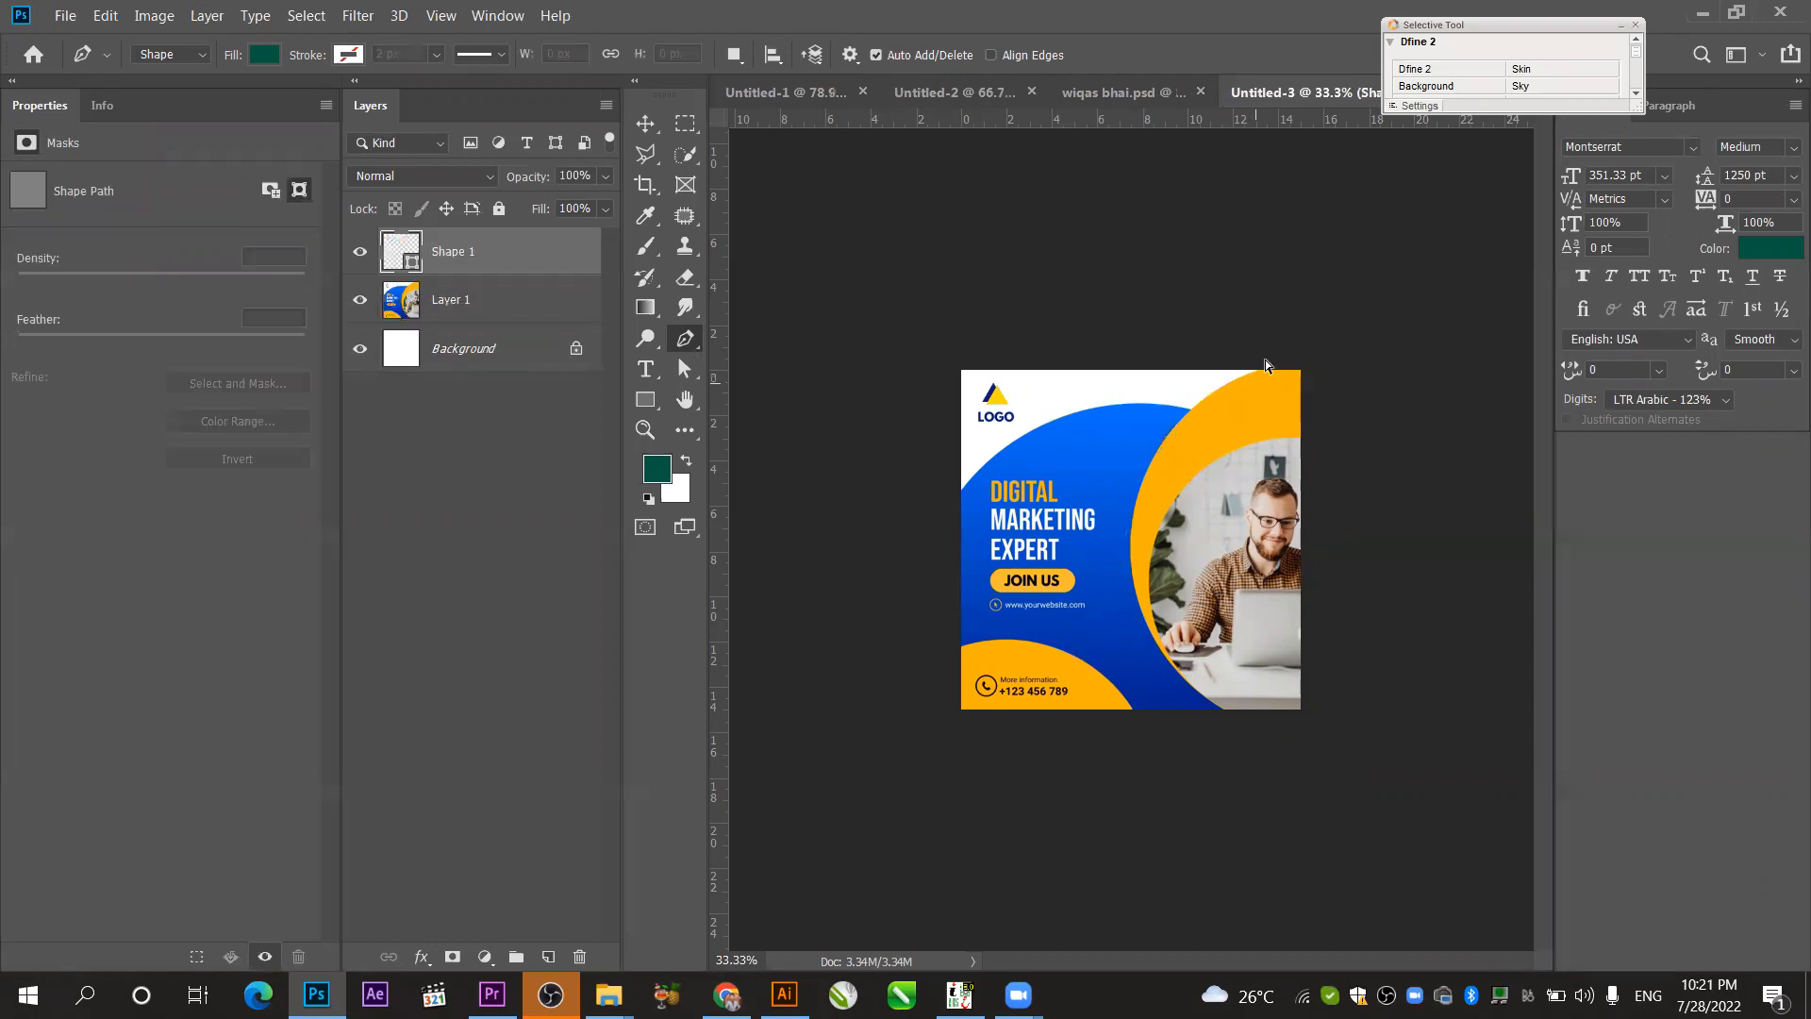
key("ctrl+z")
- Trace the yellow ring's outer edge with a mid-curve anchor and close the dark green Pen shape beyond the canvas, about 931 × 1298 px
left_click(1264, 370)
left_click(1129, 538)
left_click_drag(1129, 538, 1116, 688)
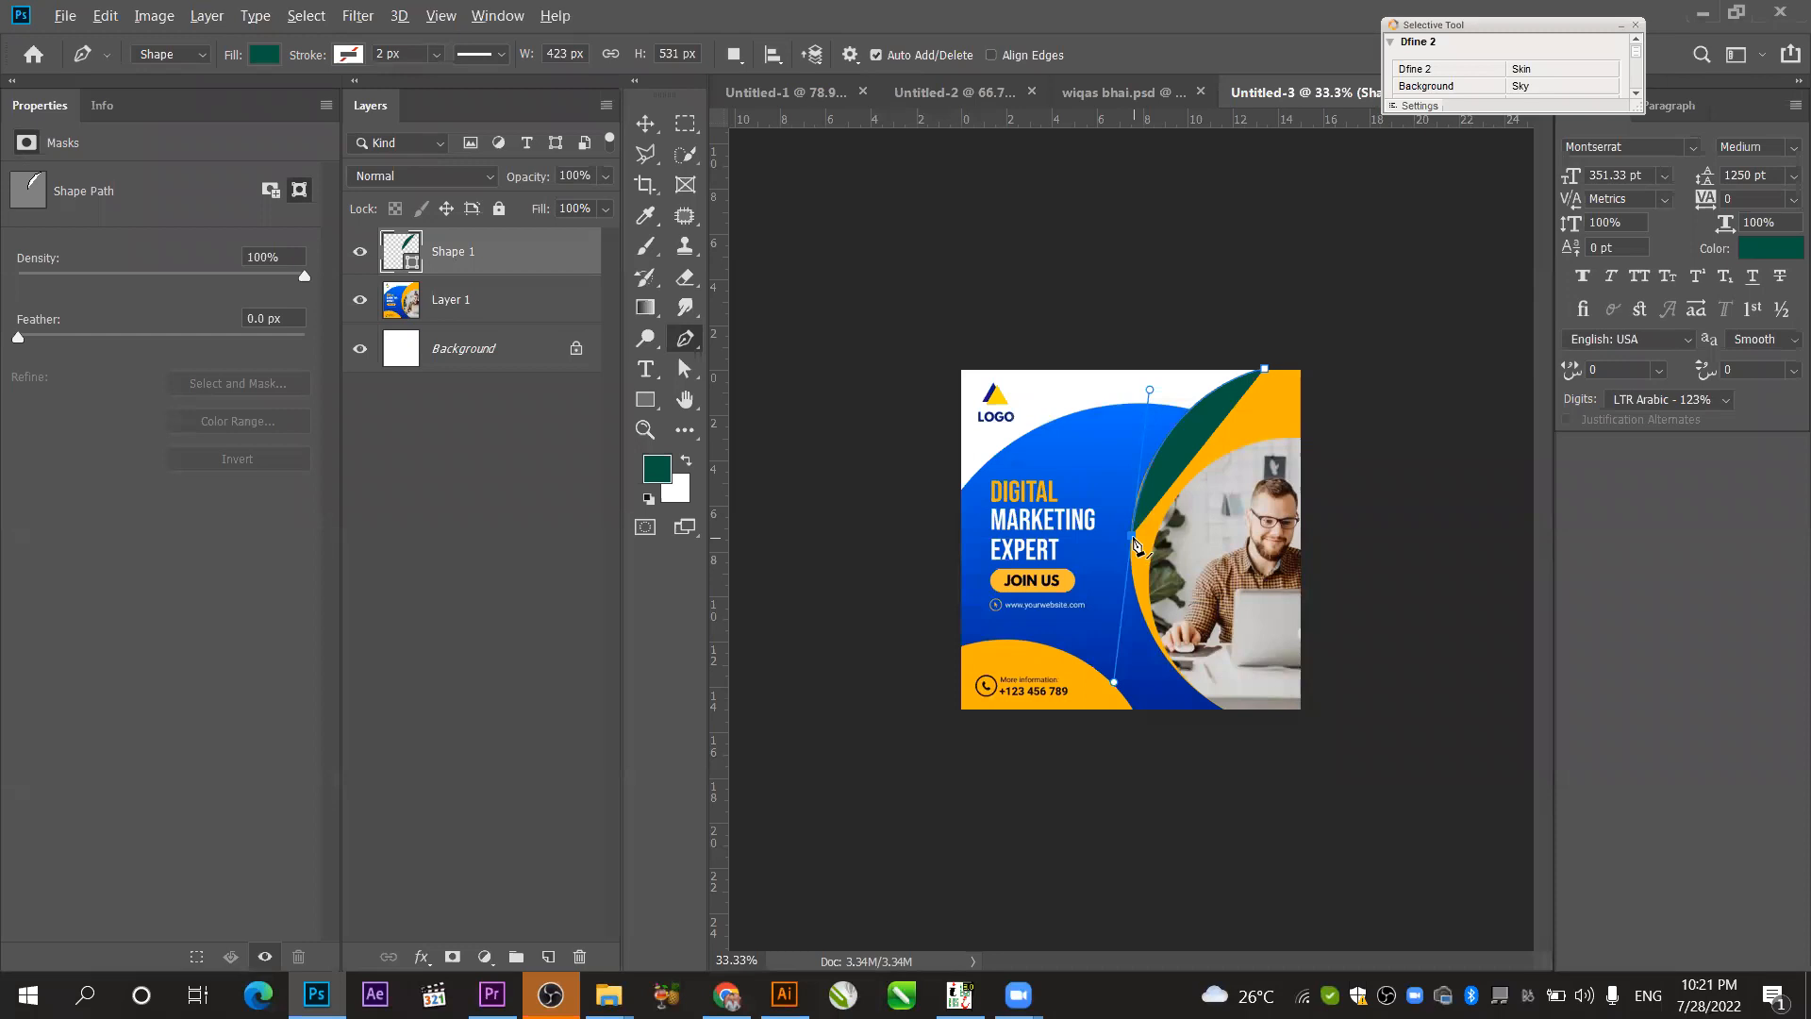
left_click(1133, 537)
left_click_drag(1310, 758, 1521, 849)
left_click(1376, 361)
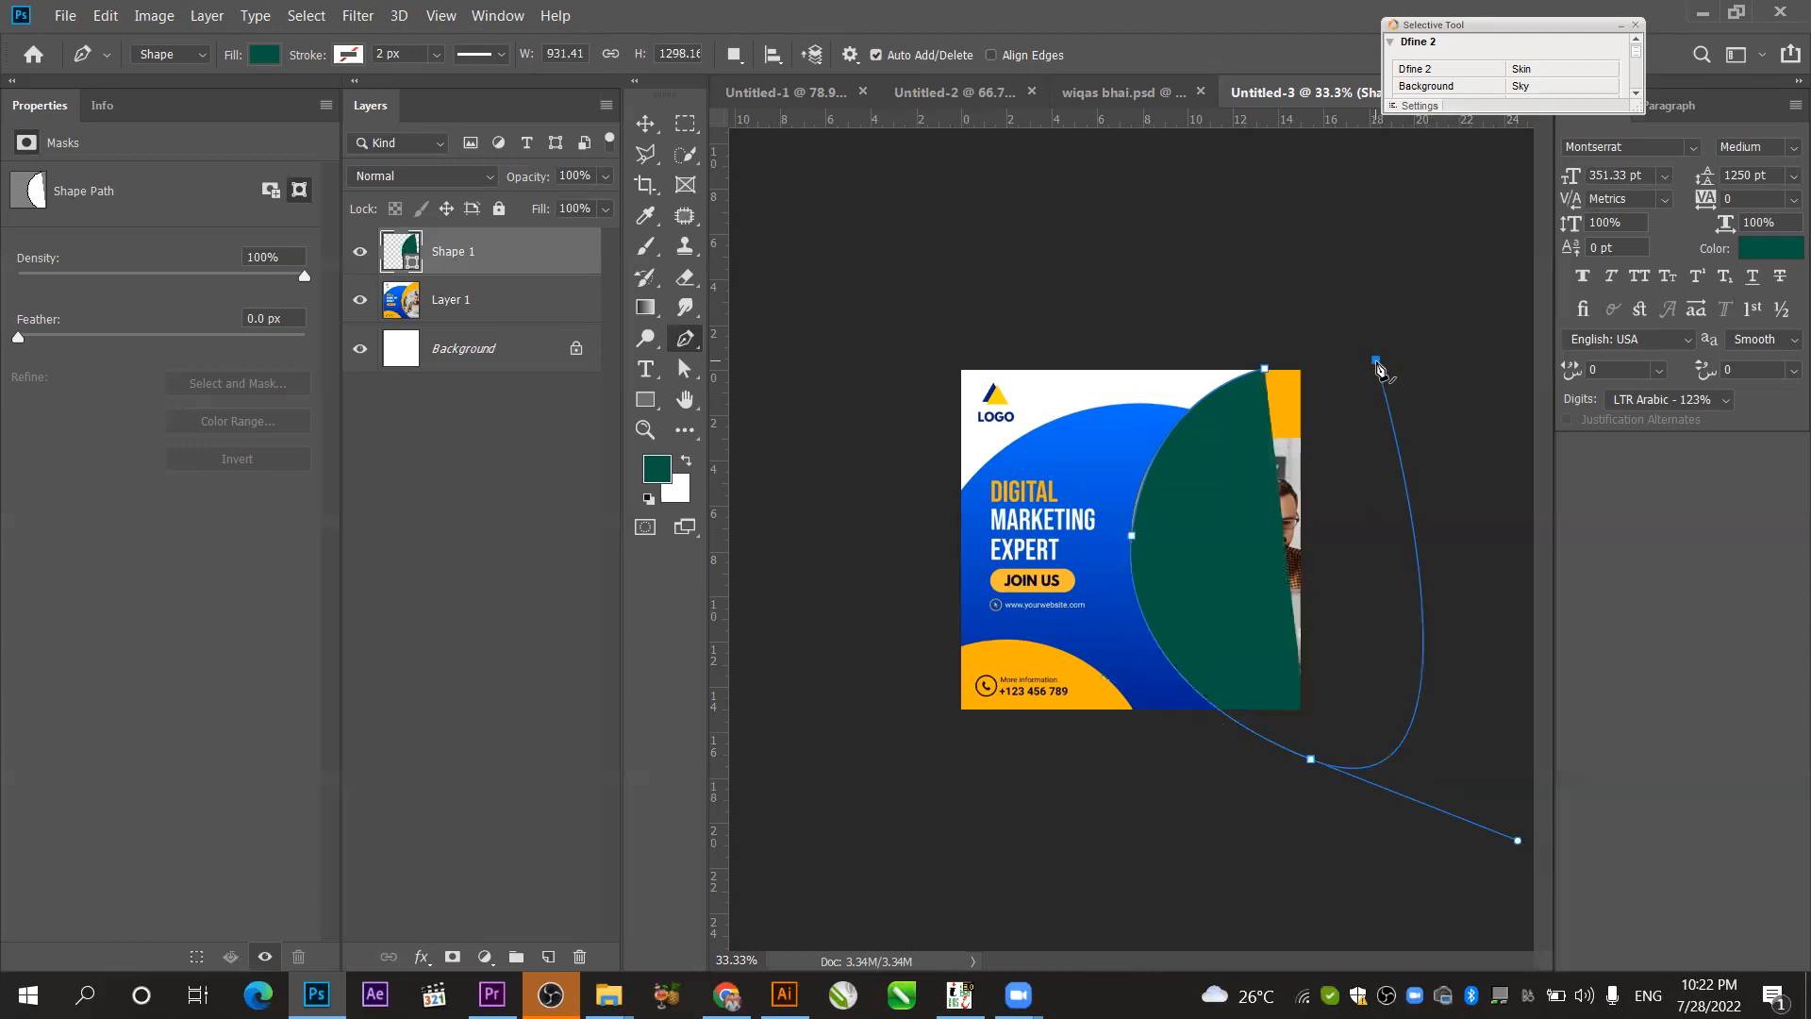
left_click(1265, 369)
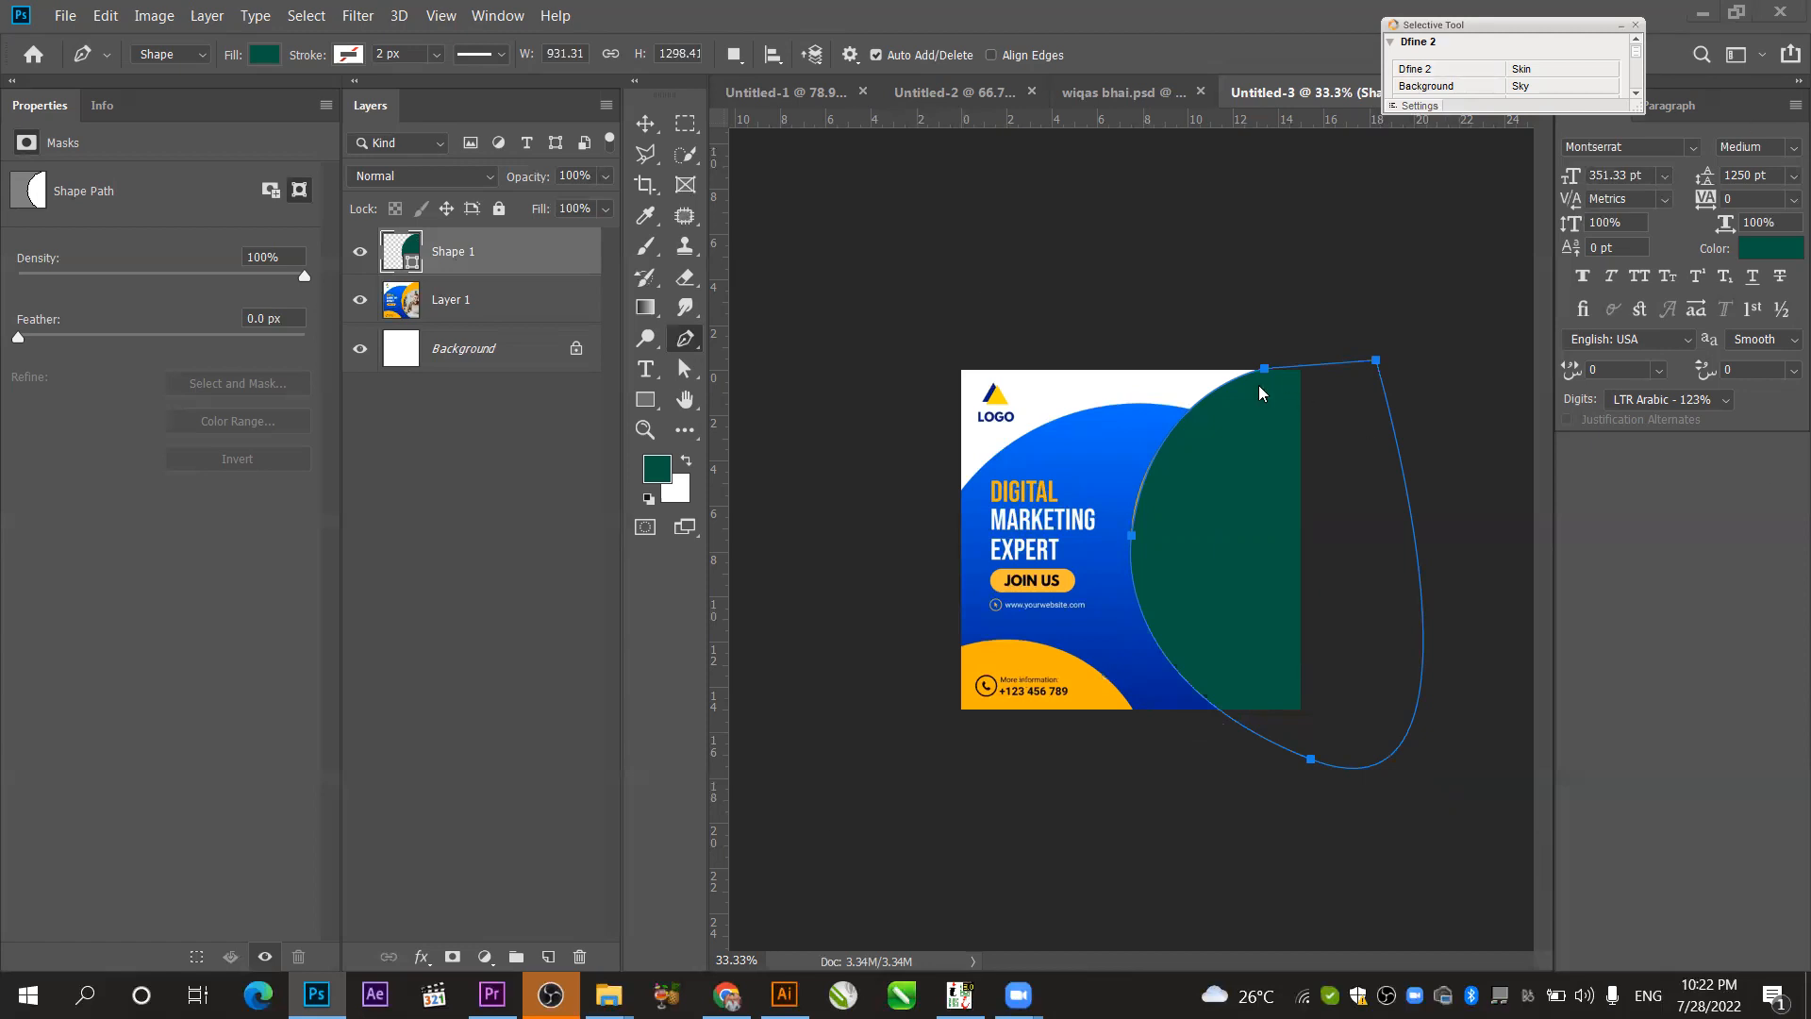
- Trace the orange arc in the poster's lower corner as a second Pen shape, closed outside the canvas, about 705 × 395 px
scroll(937, 674, "up", 7)
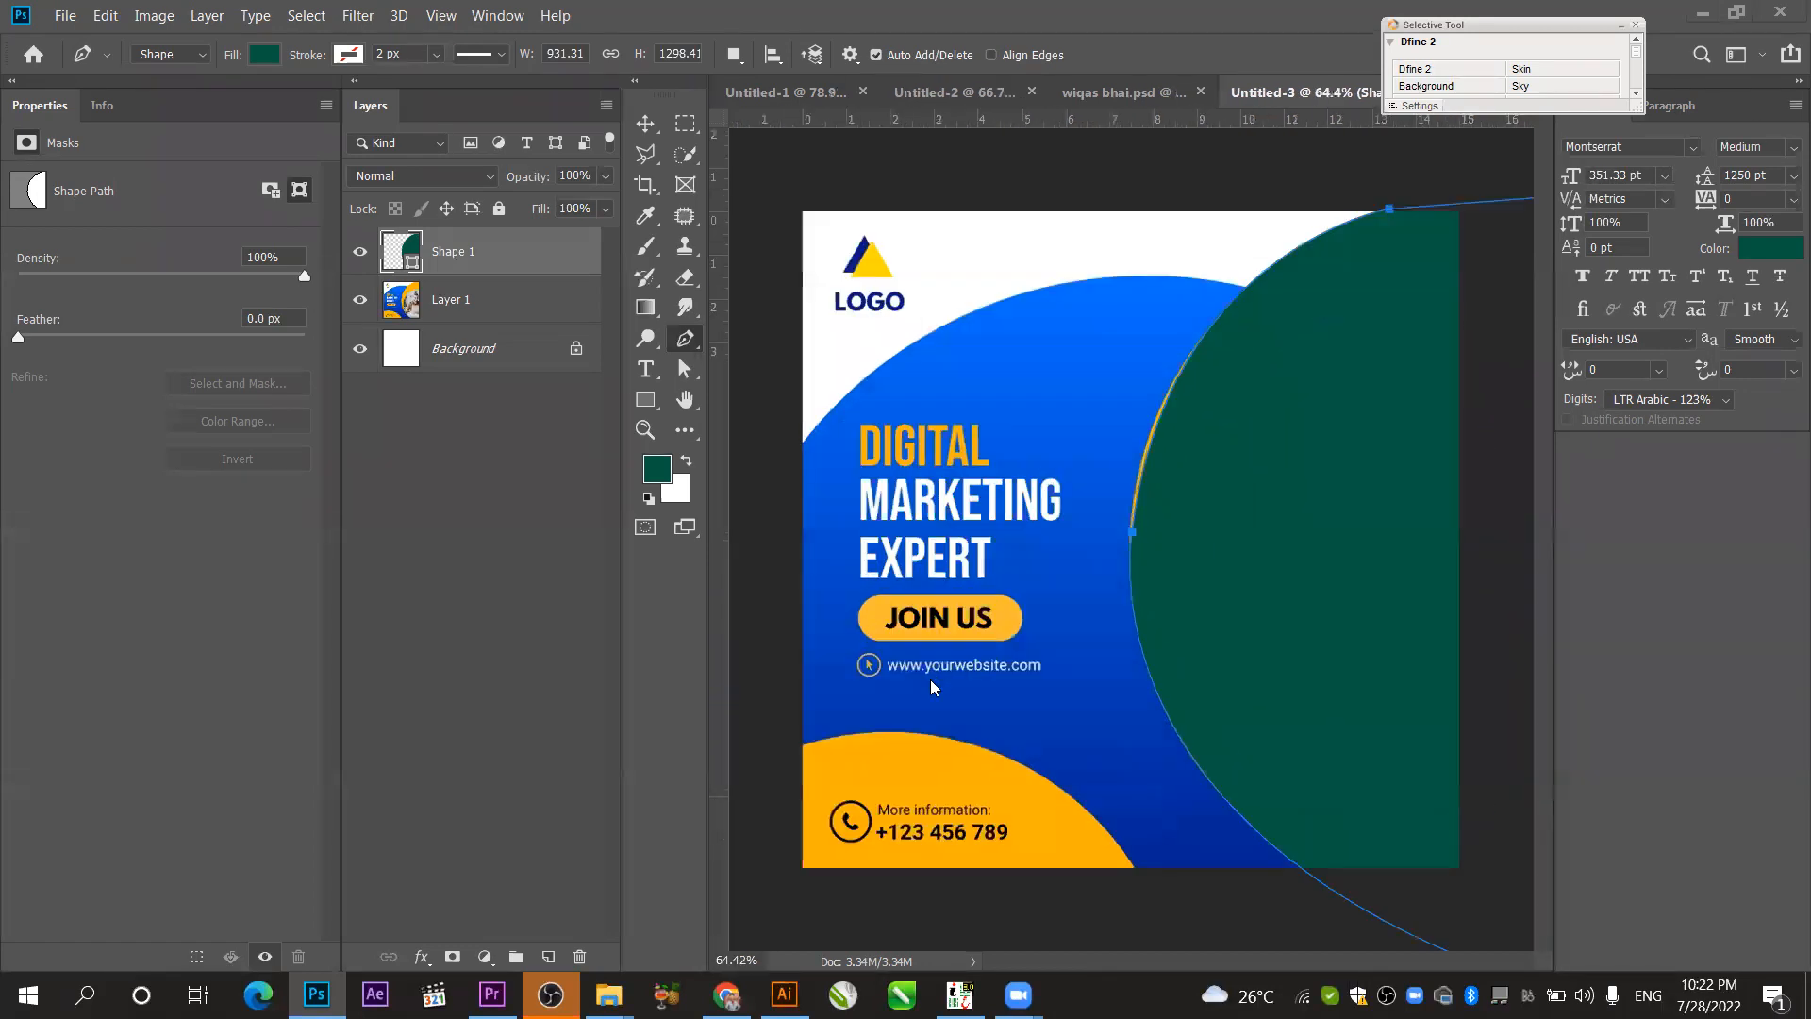
scroll(924, 709, "down", 2)
scroll(891, 748, "up", 3)
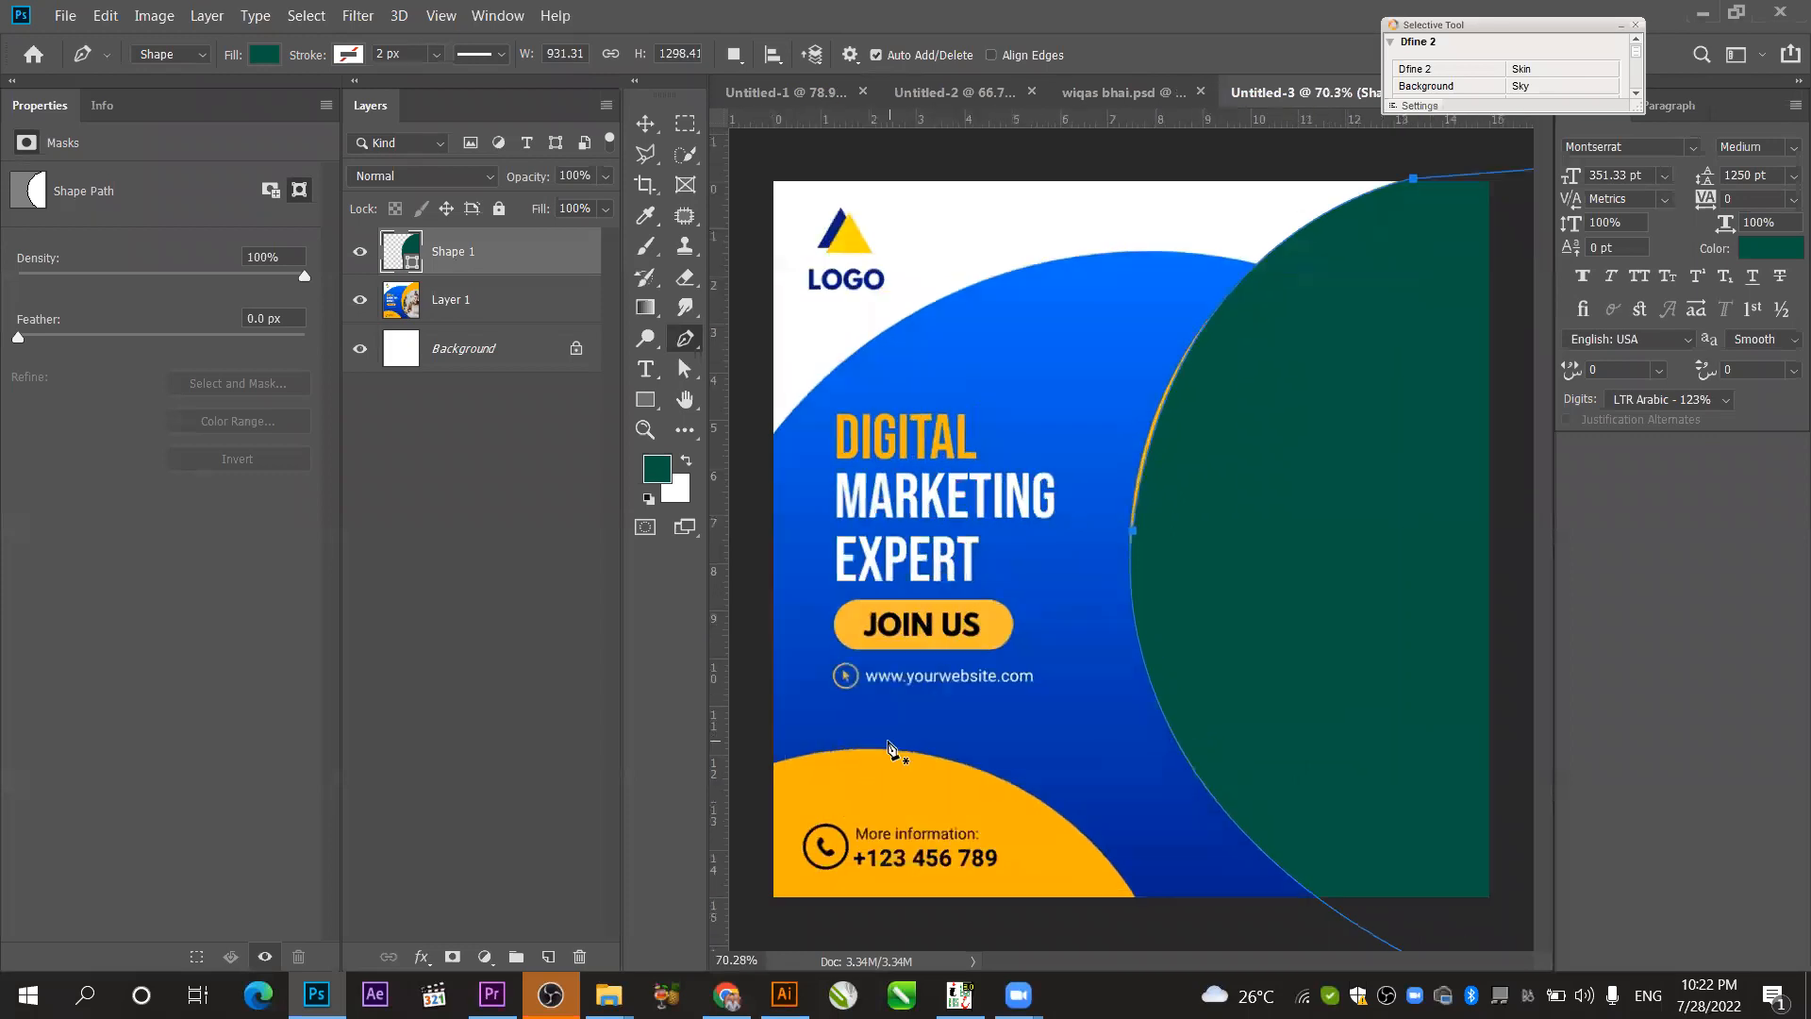
scroll(1002, 618, "down", 4)
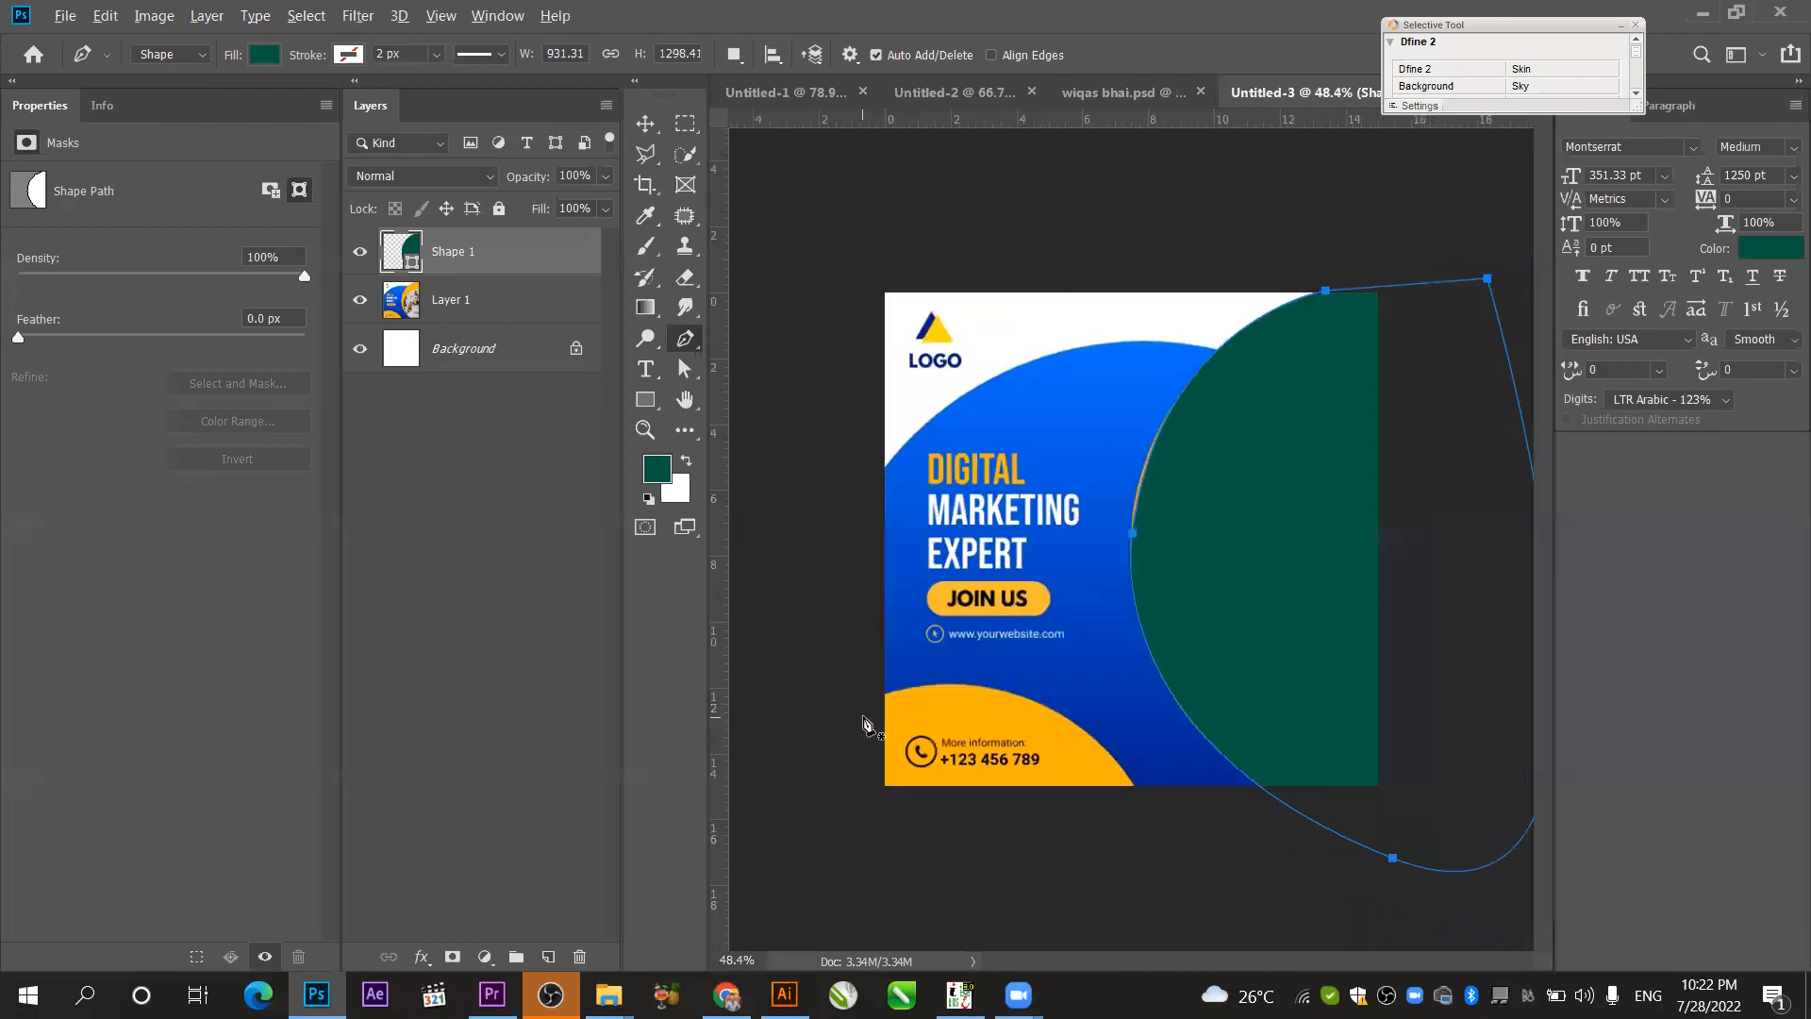
scroll(865, 719, "up", 3)
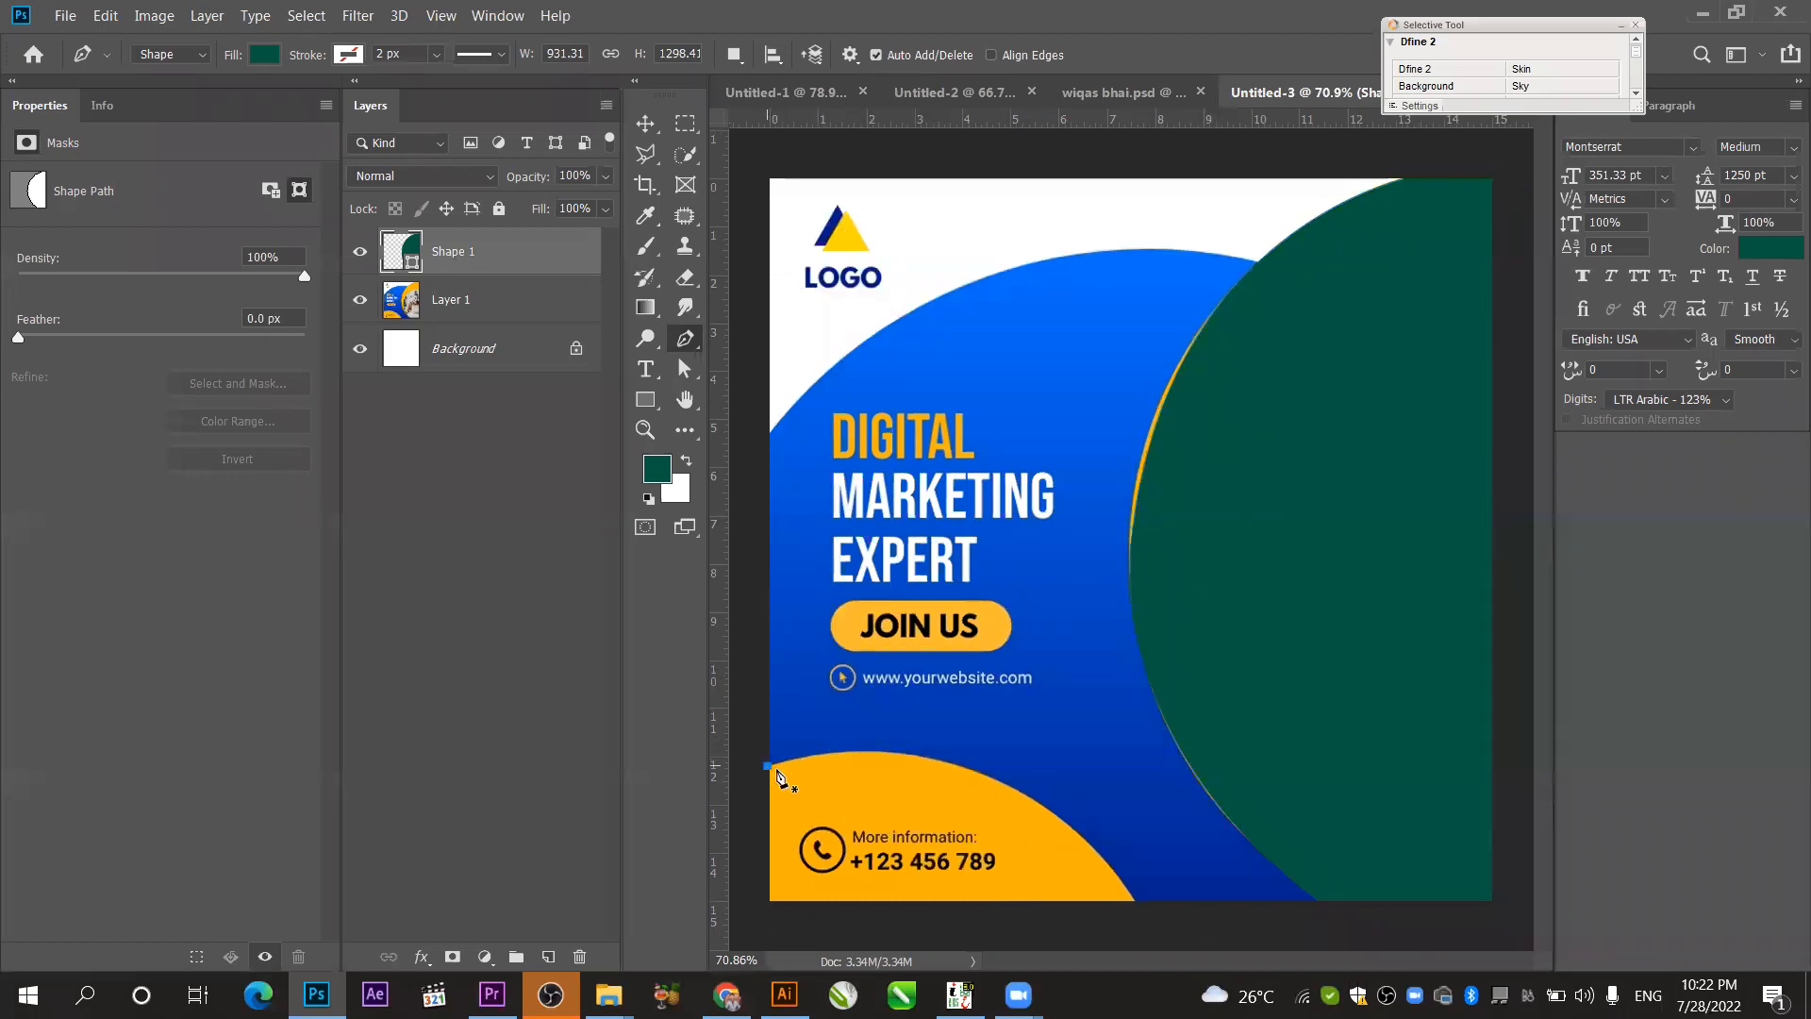
left_click(768, 773)
scroll(1050, 839, "down", 1)
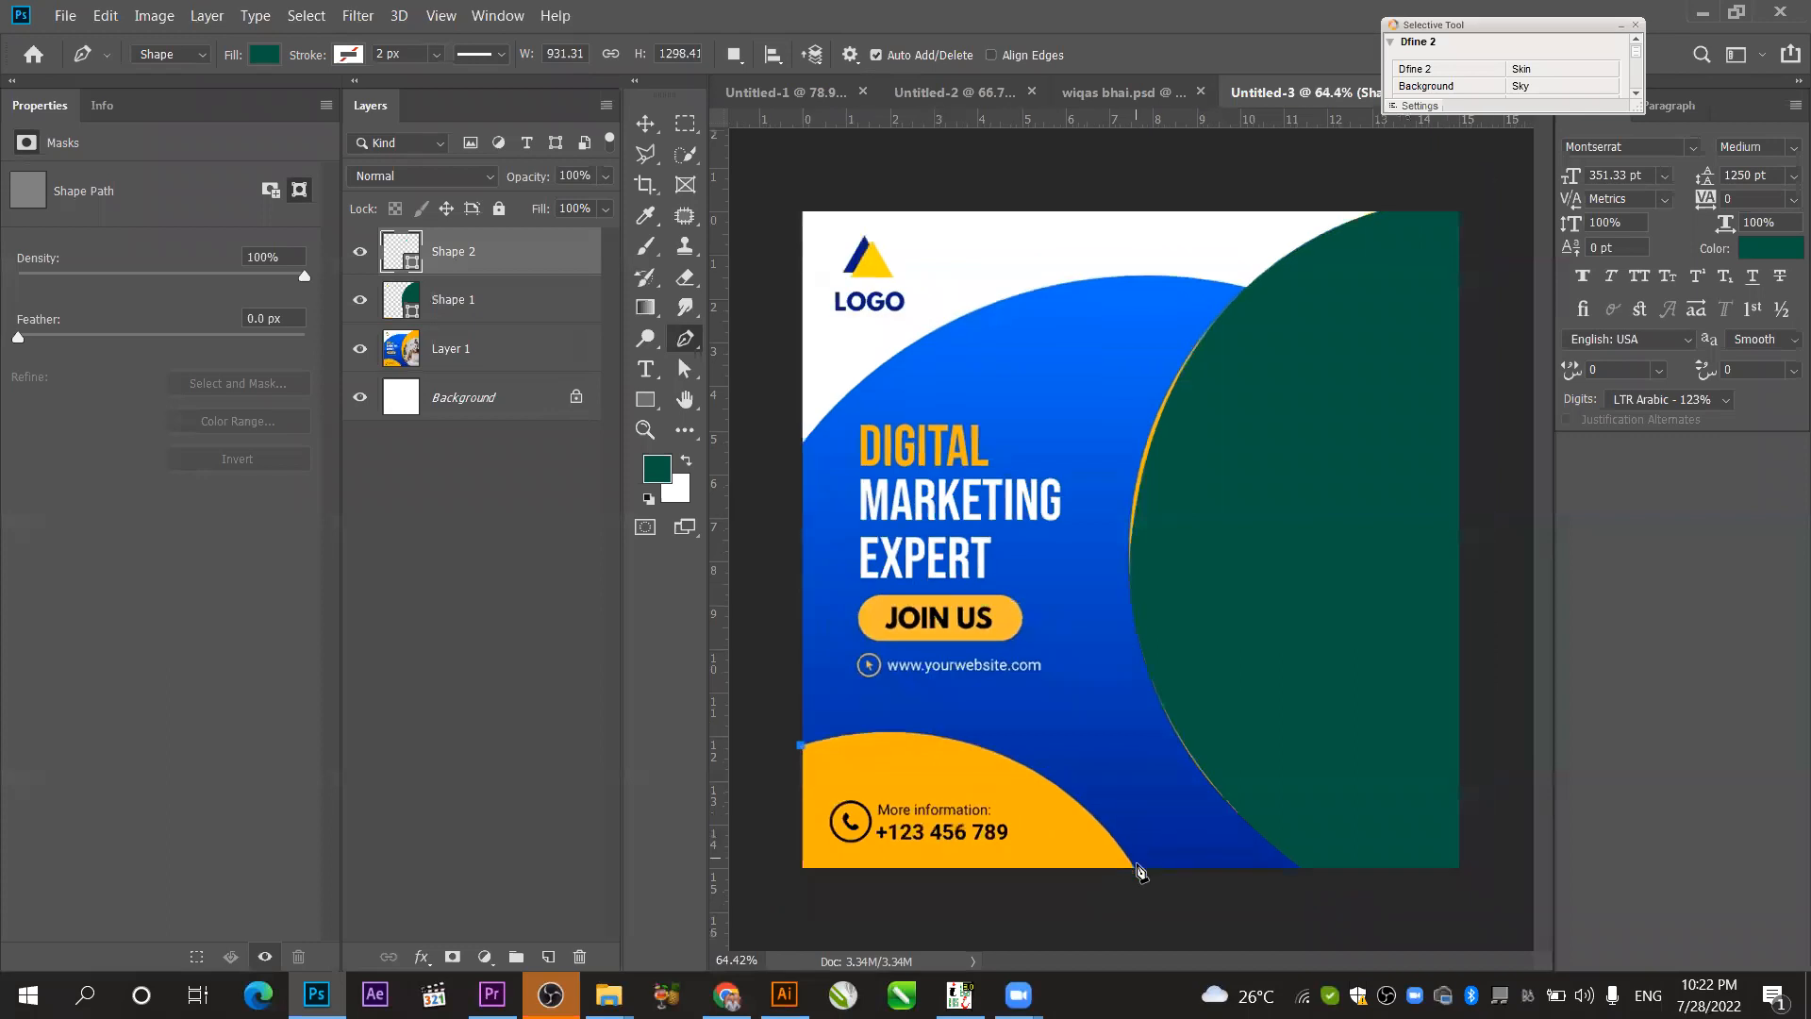
scroll(1140, 858, "down", 1)
left_click_drag(1136, 842, 1255, 1016)
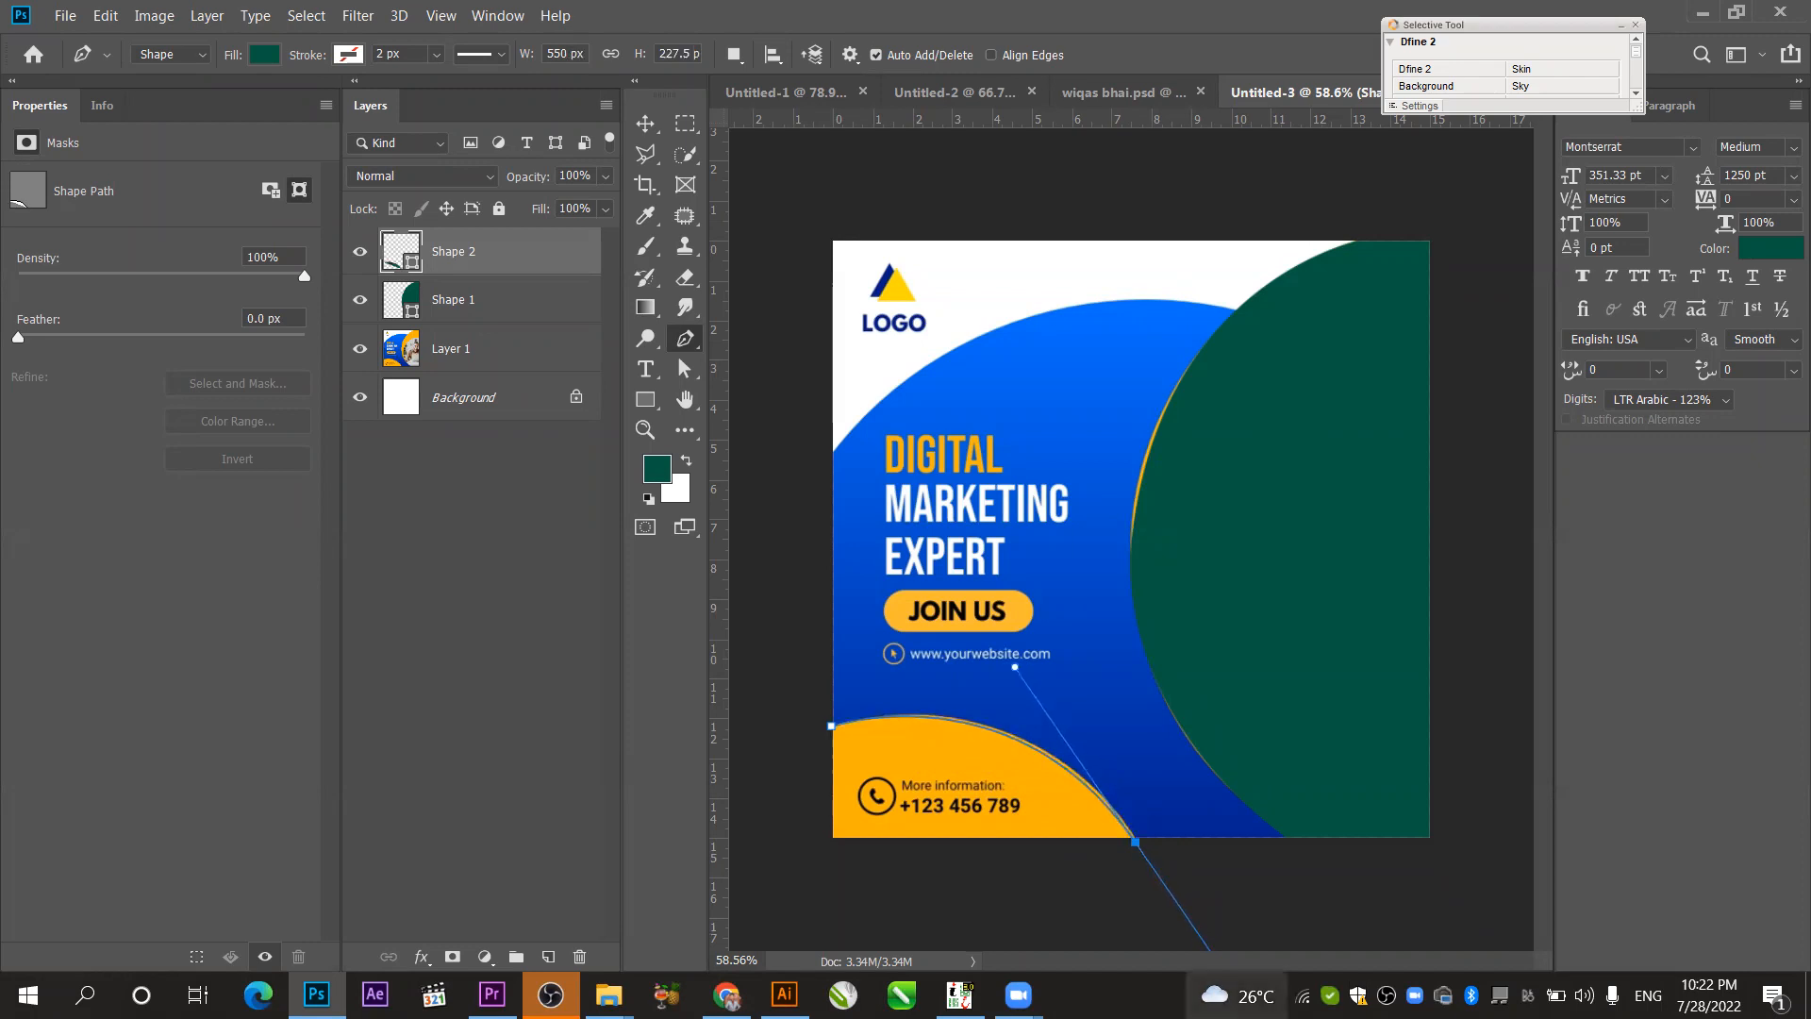
key("ctrl+z")
scroll(1148, 853, "down", 1)
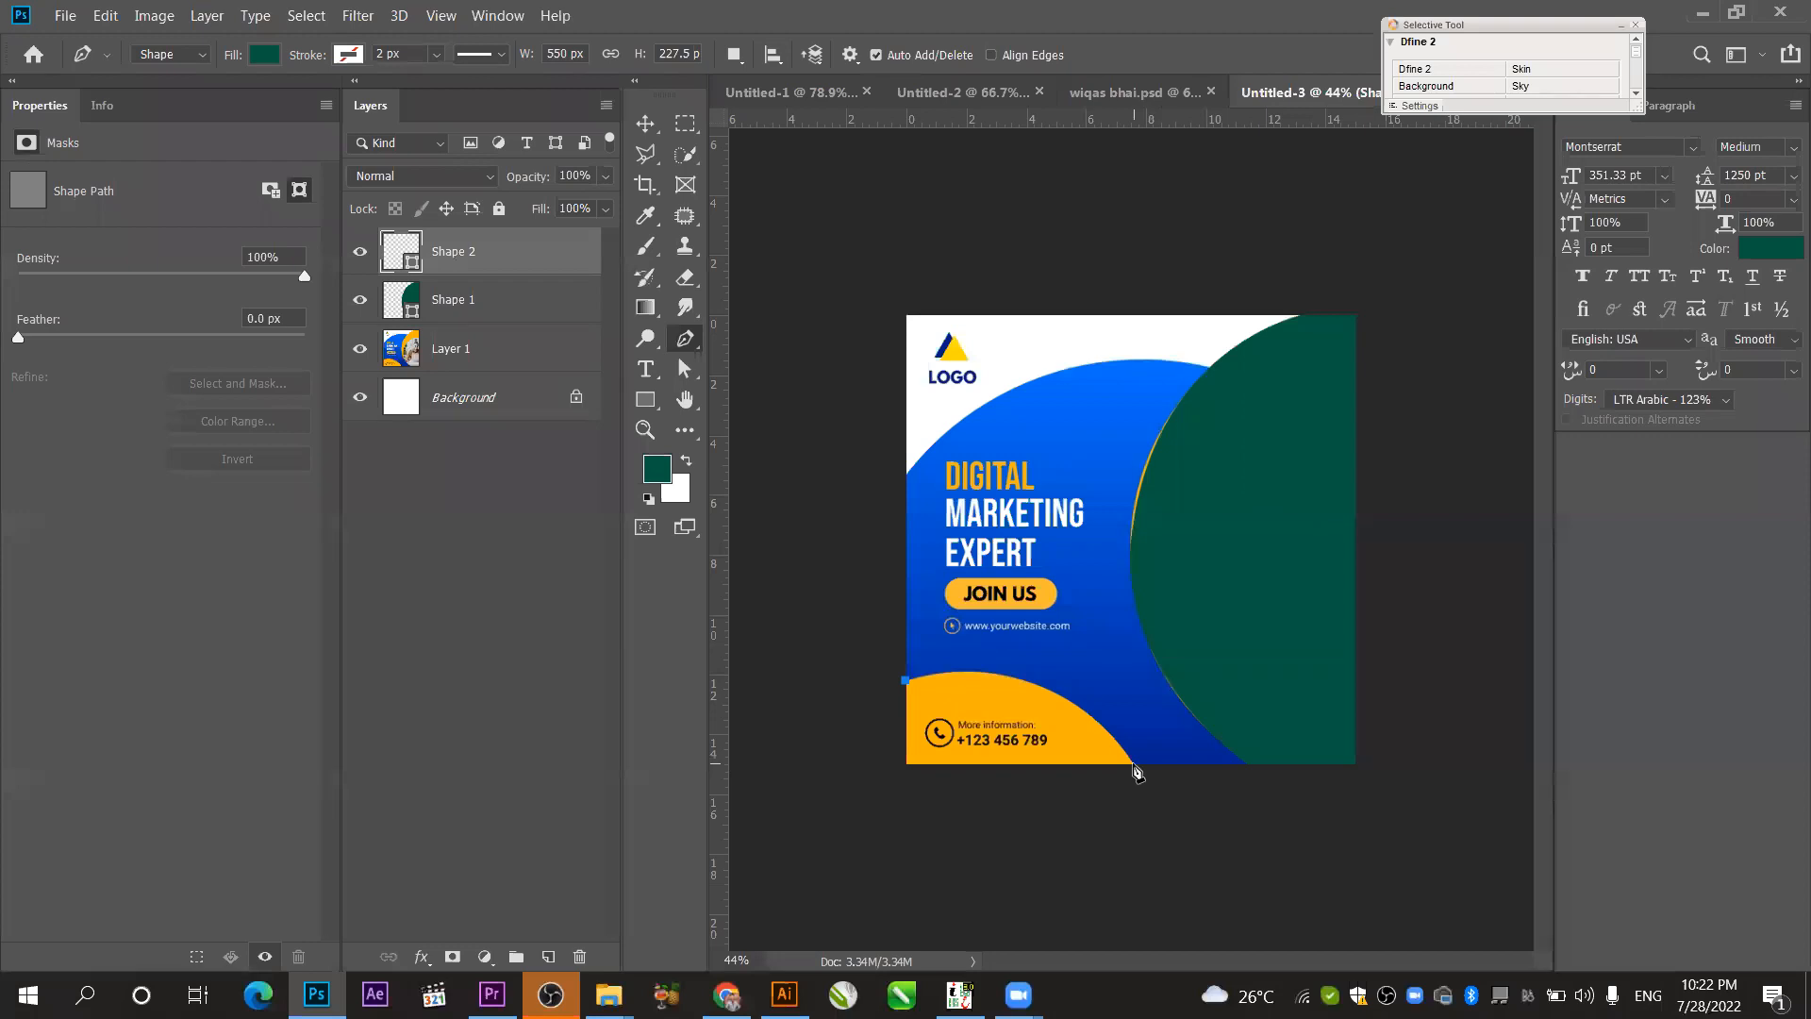
left_click_drag(1133, 764, 1222, 898)
left_click(1087, 803)
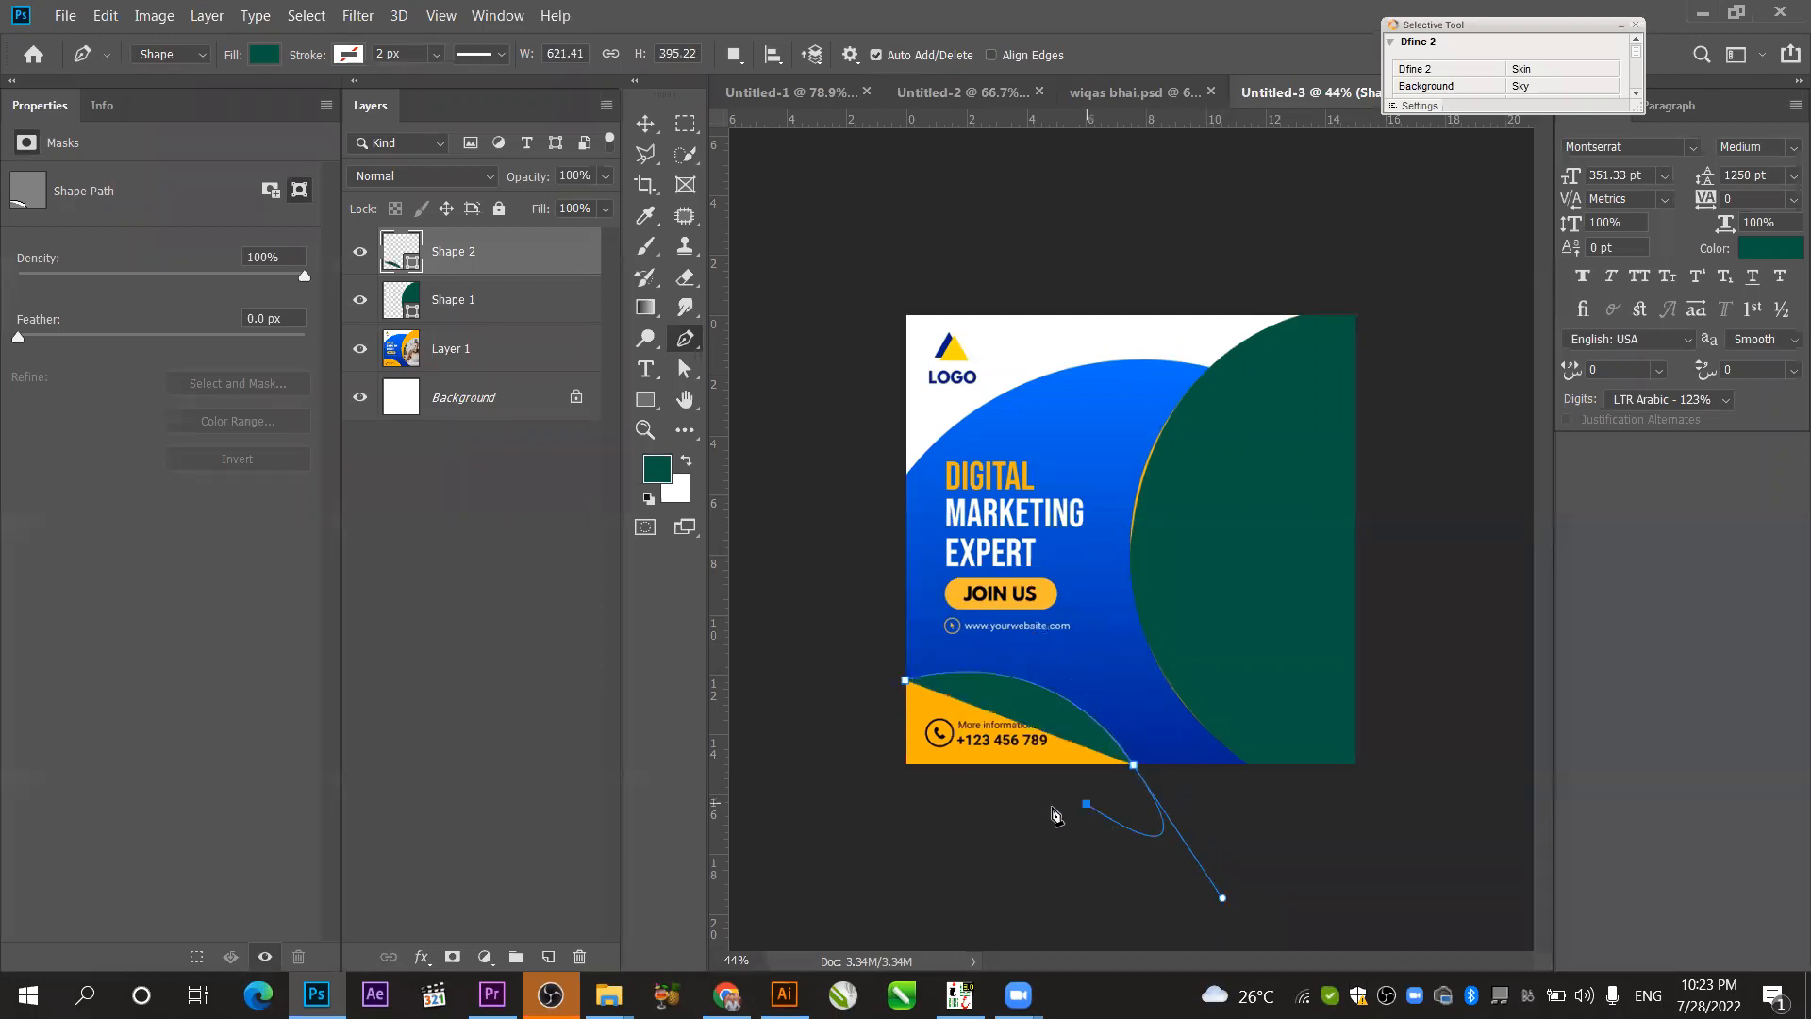
left_click(869, 773)
left_click(905, 680)
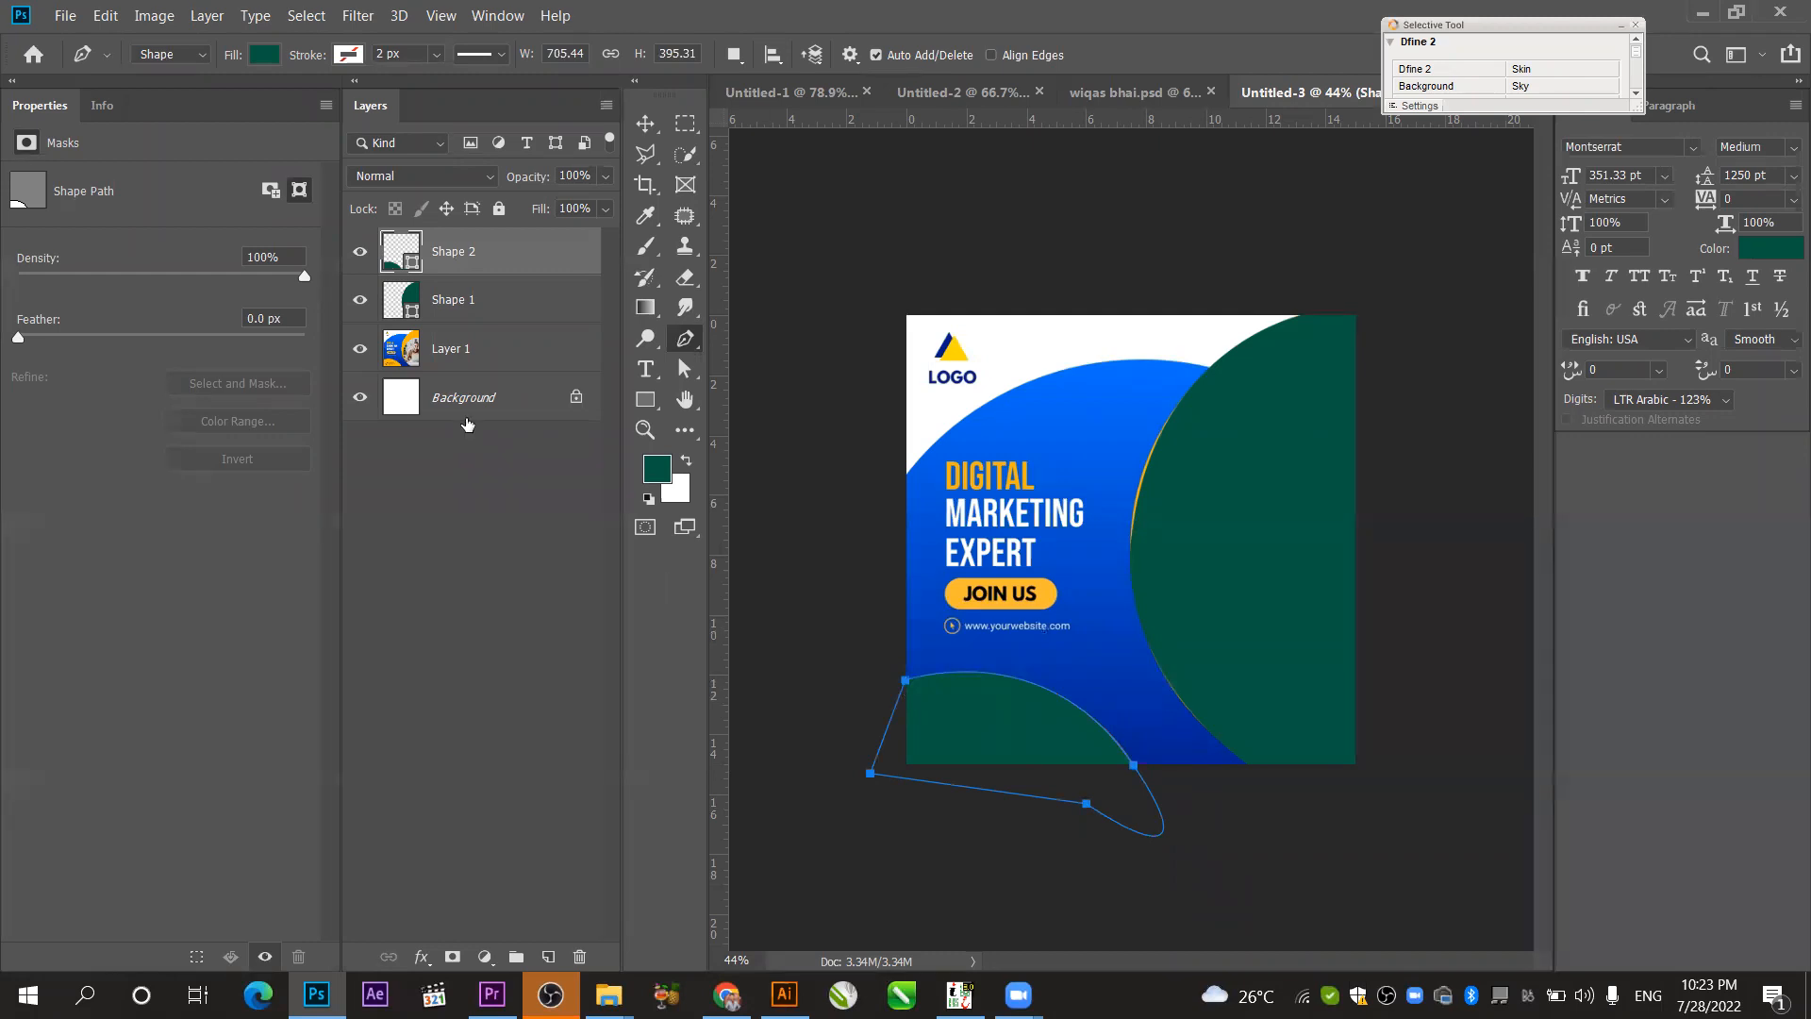
- Change the fill of the traced lower arc shape to the lighter green from the recently used colors
left_click(649, 115)
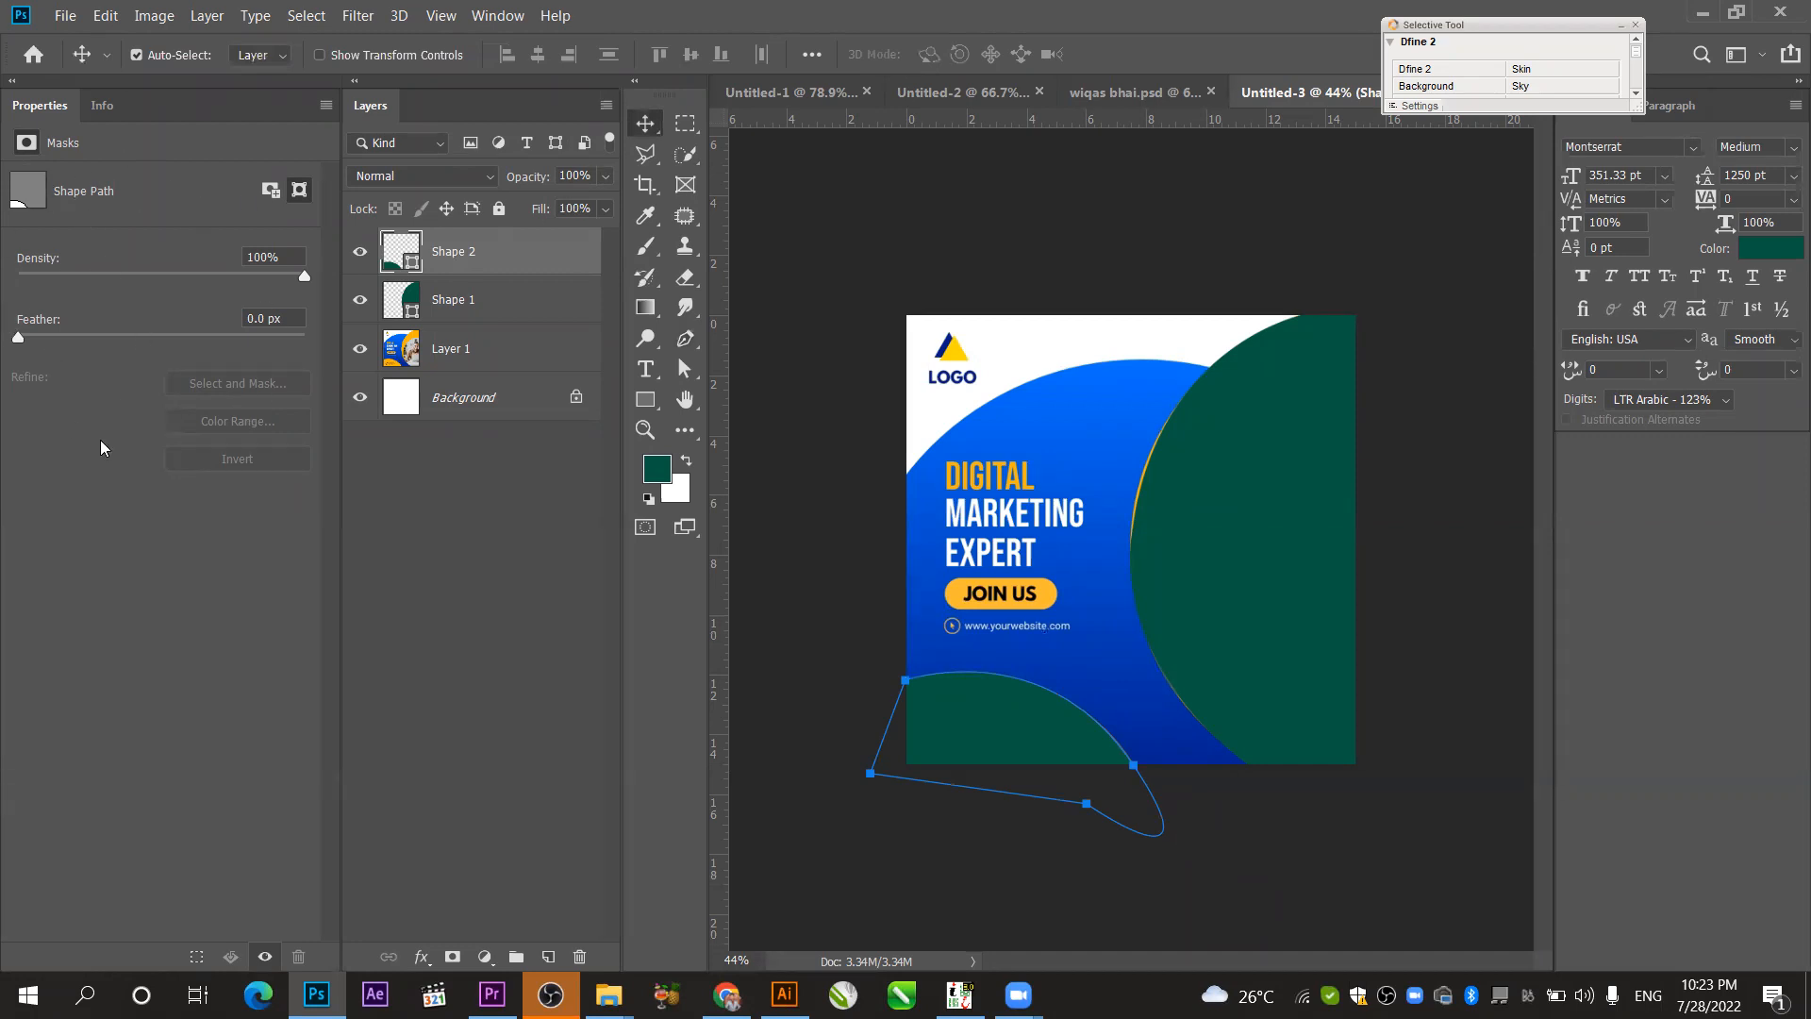
left_click(685, 340)
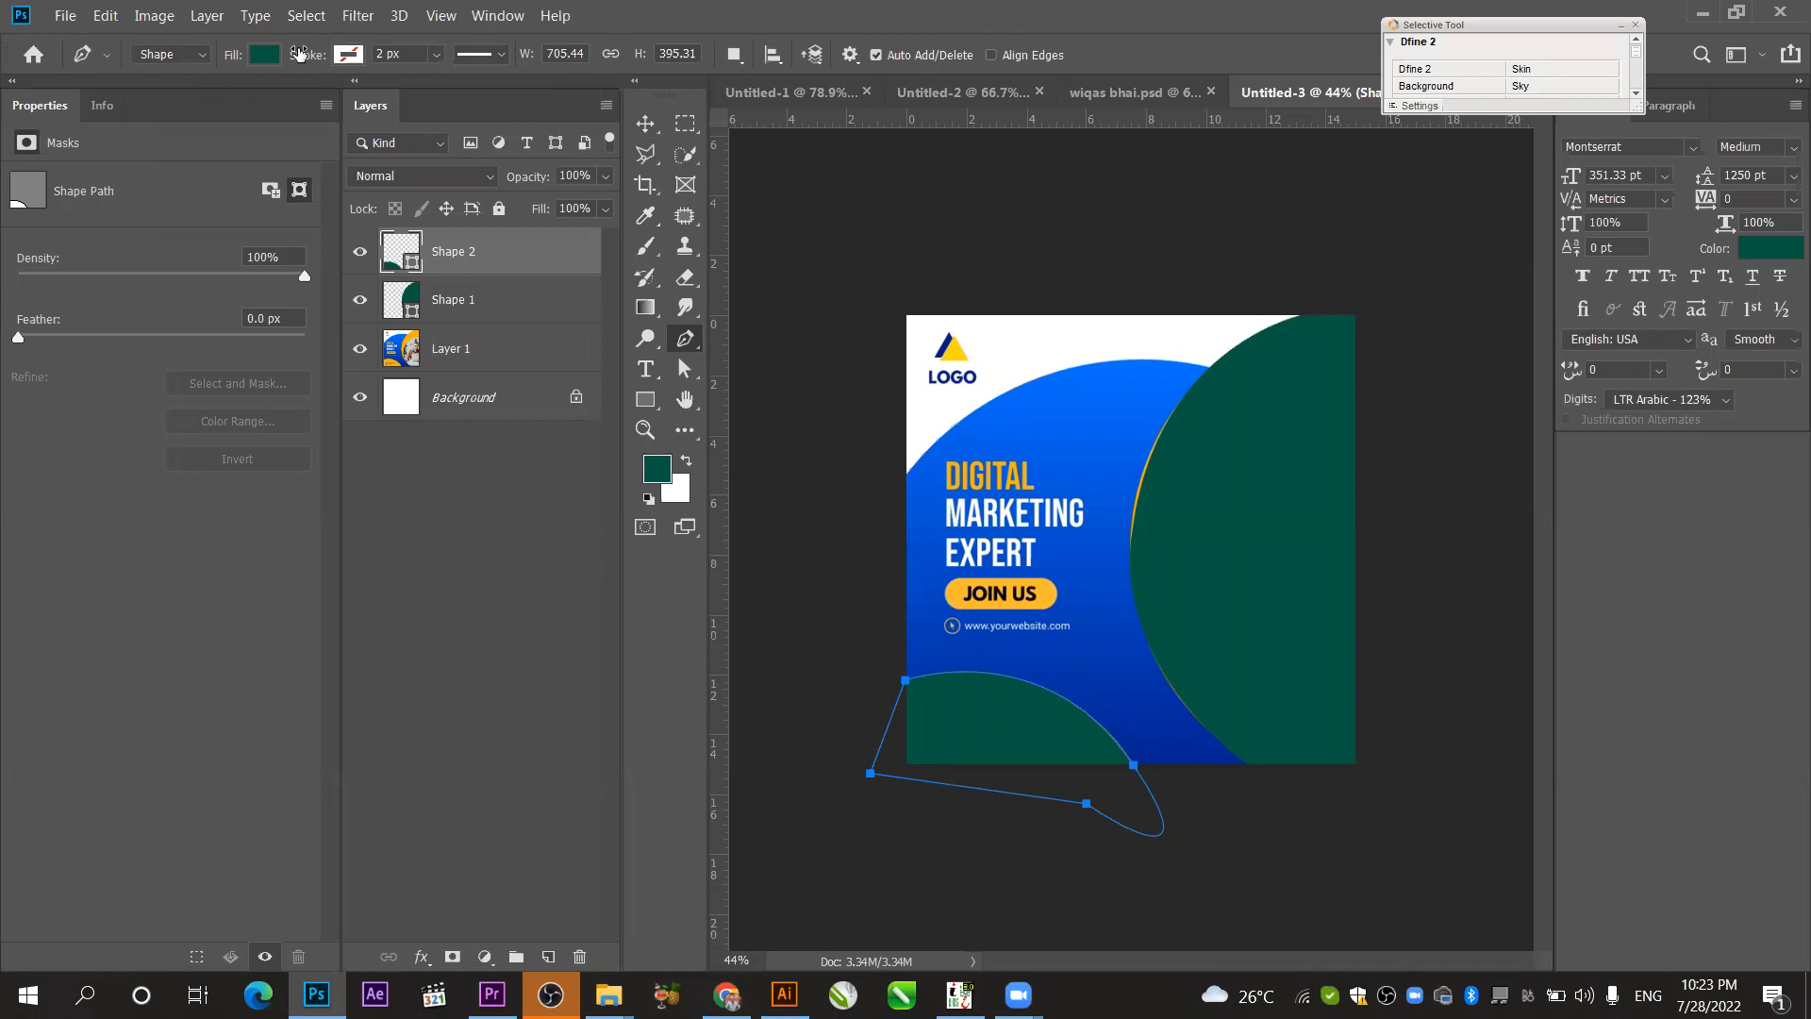
left_click(260, 57)
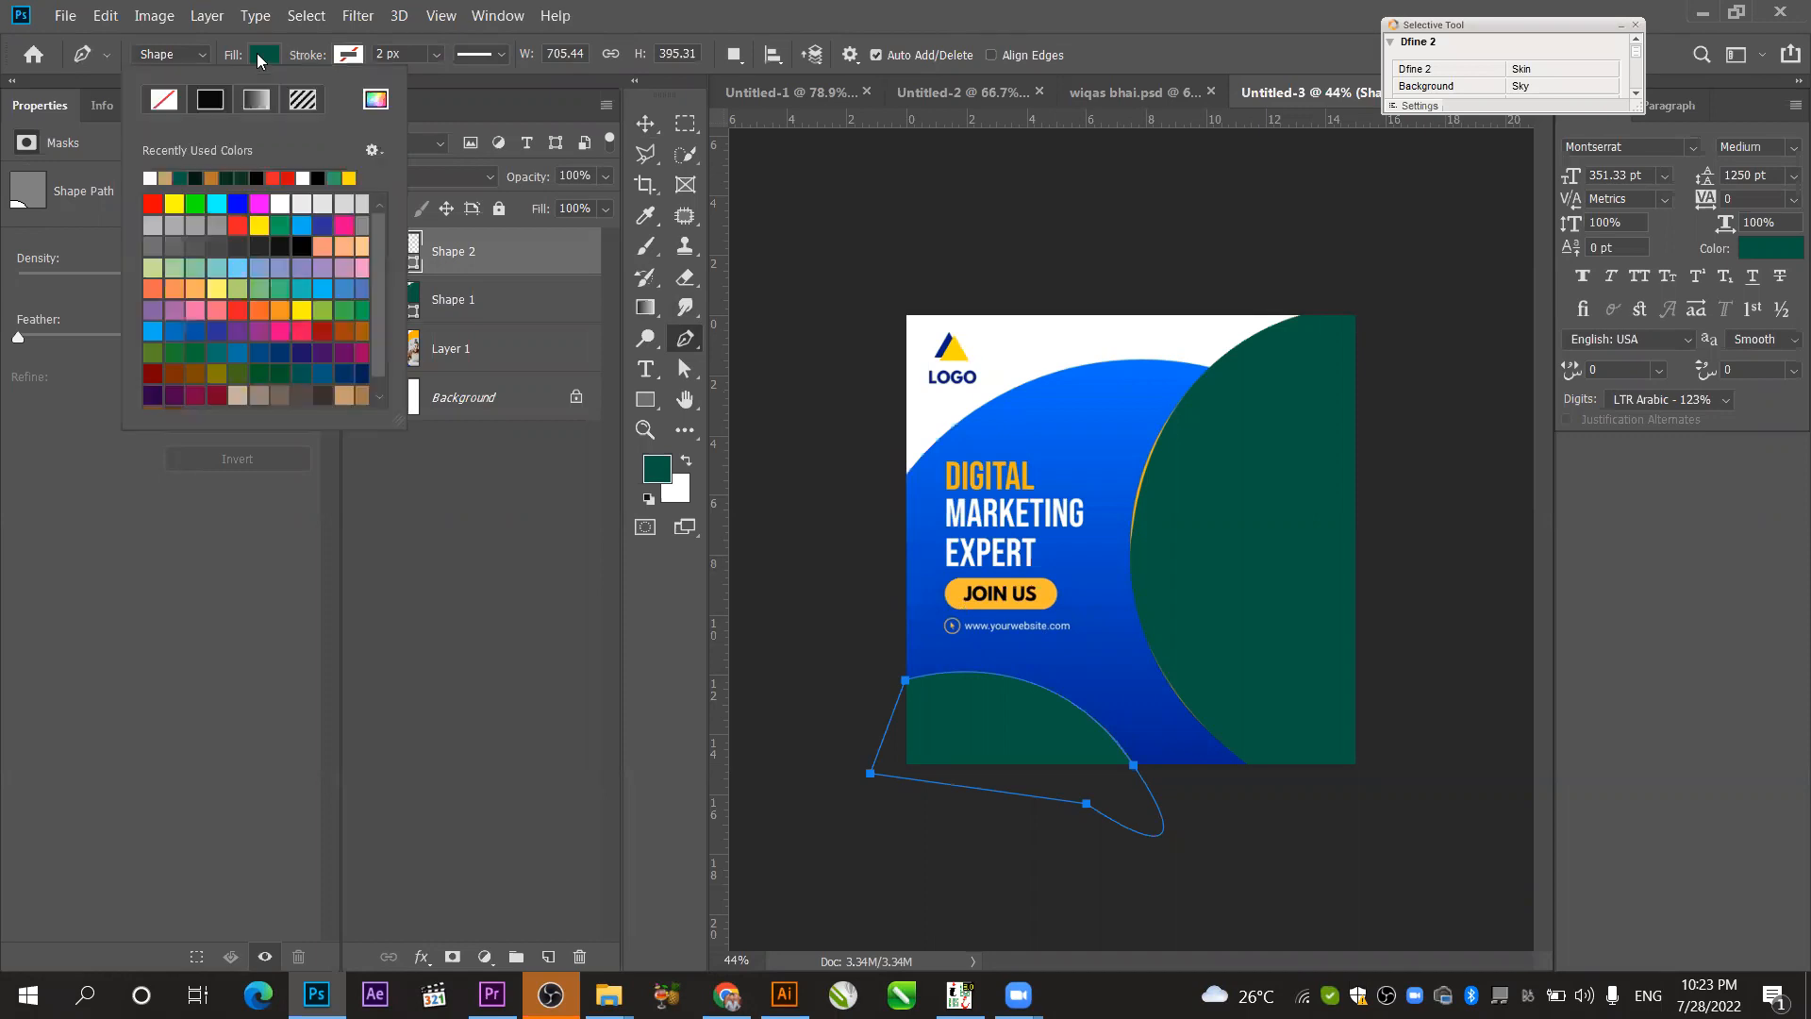
left_click(287, 178)
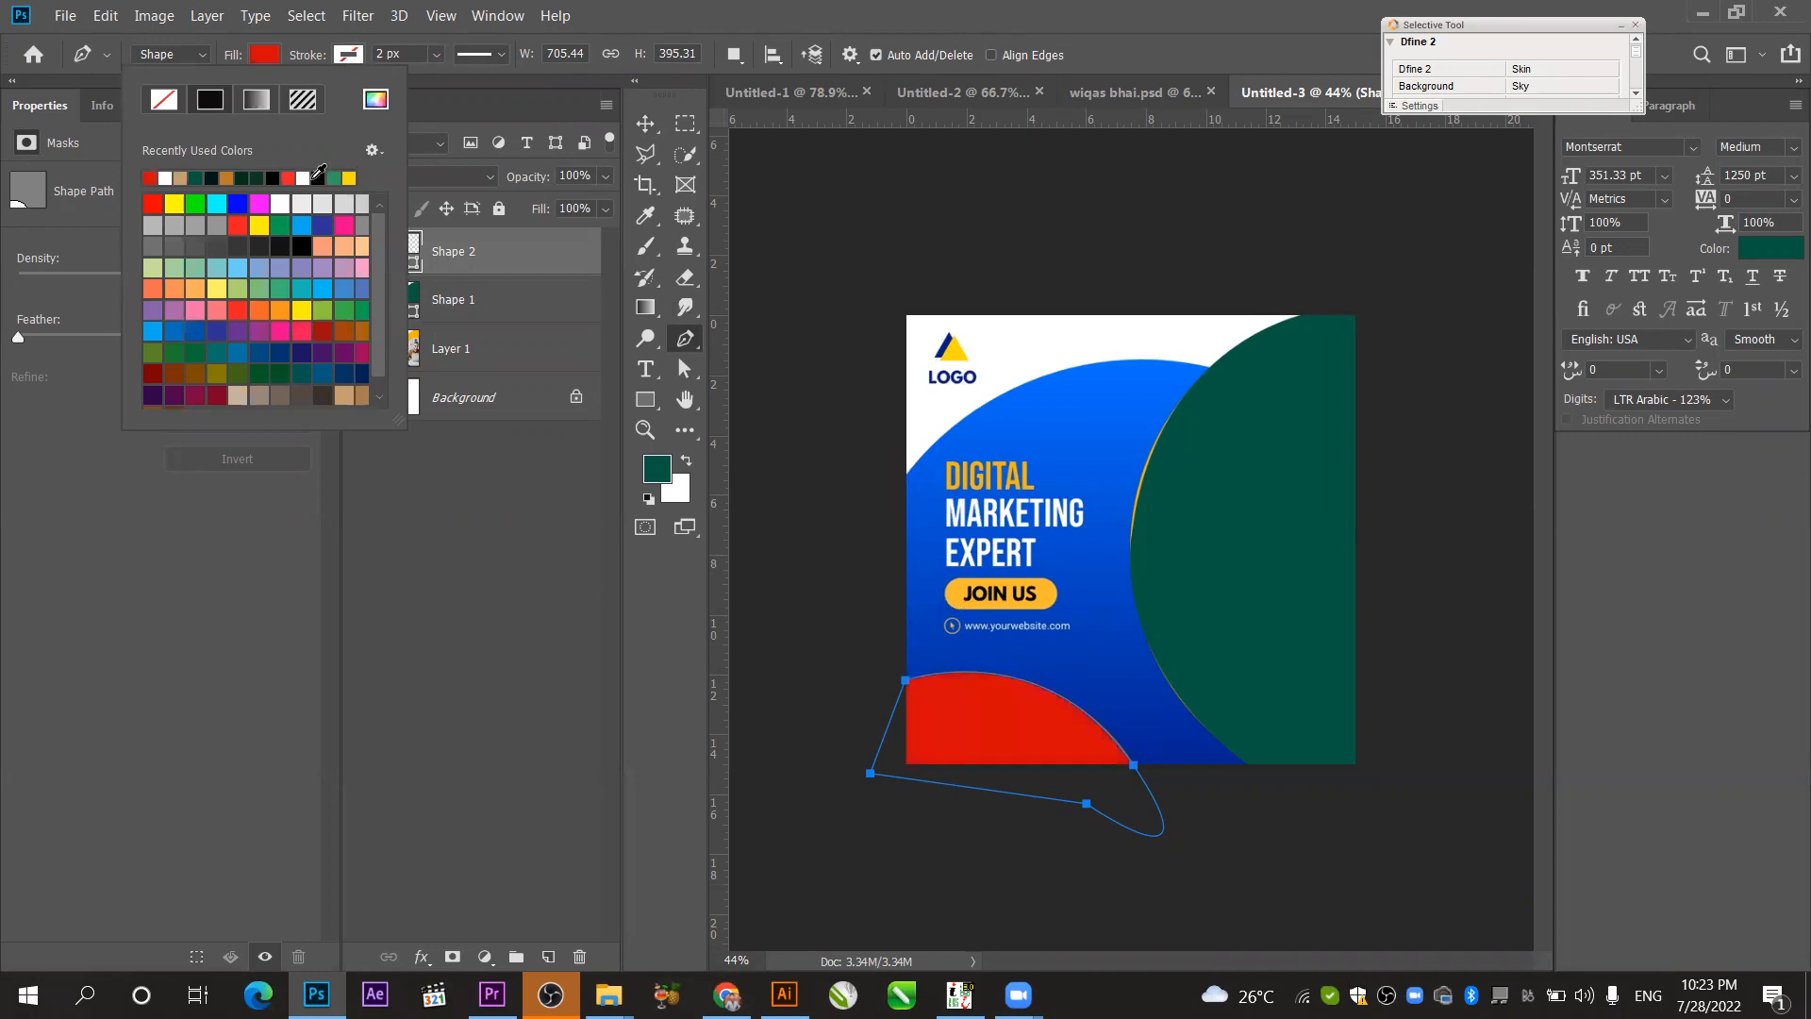
left_click(349, 177)
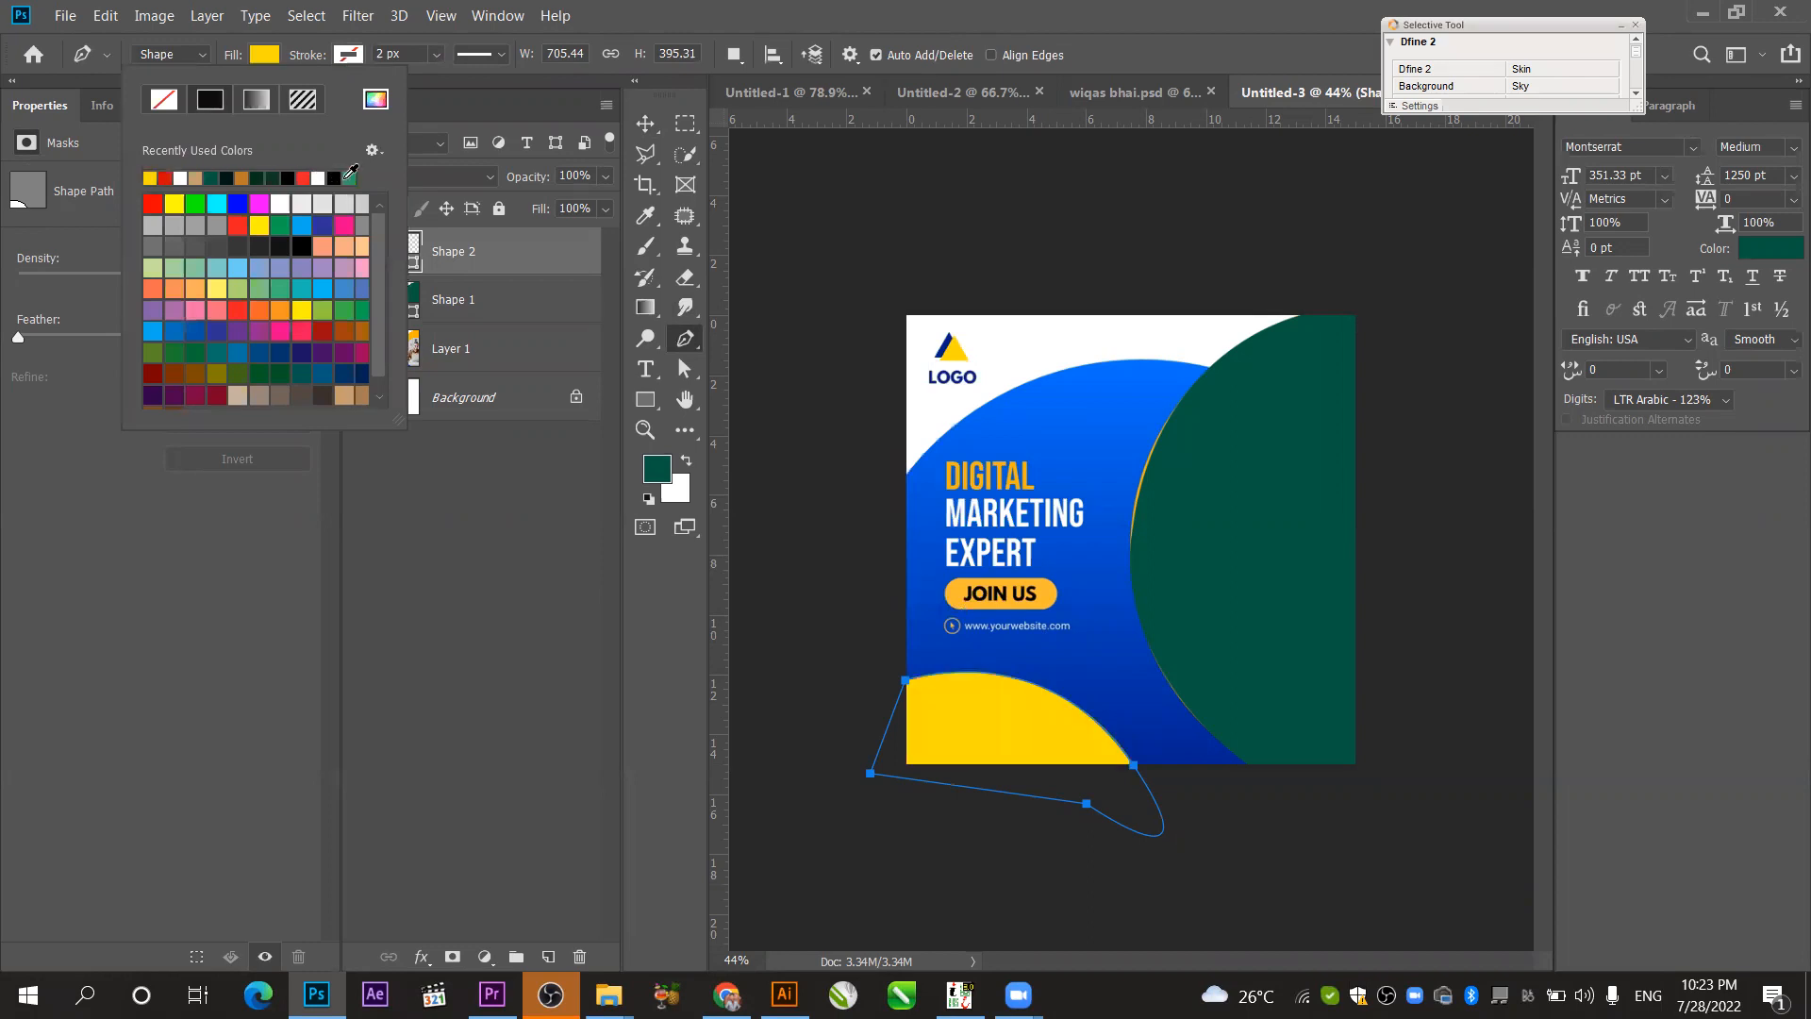
left_click(349, 177)
left_click(648, 123)
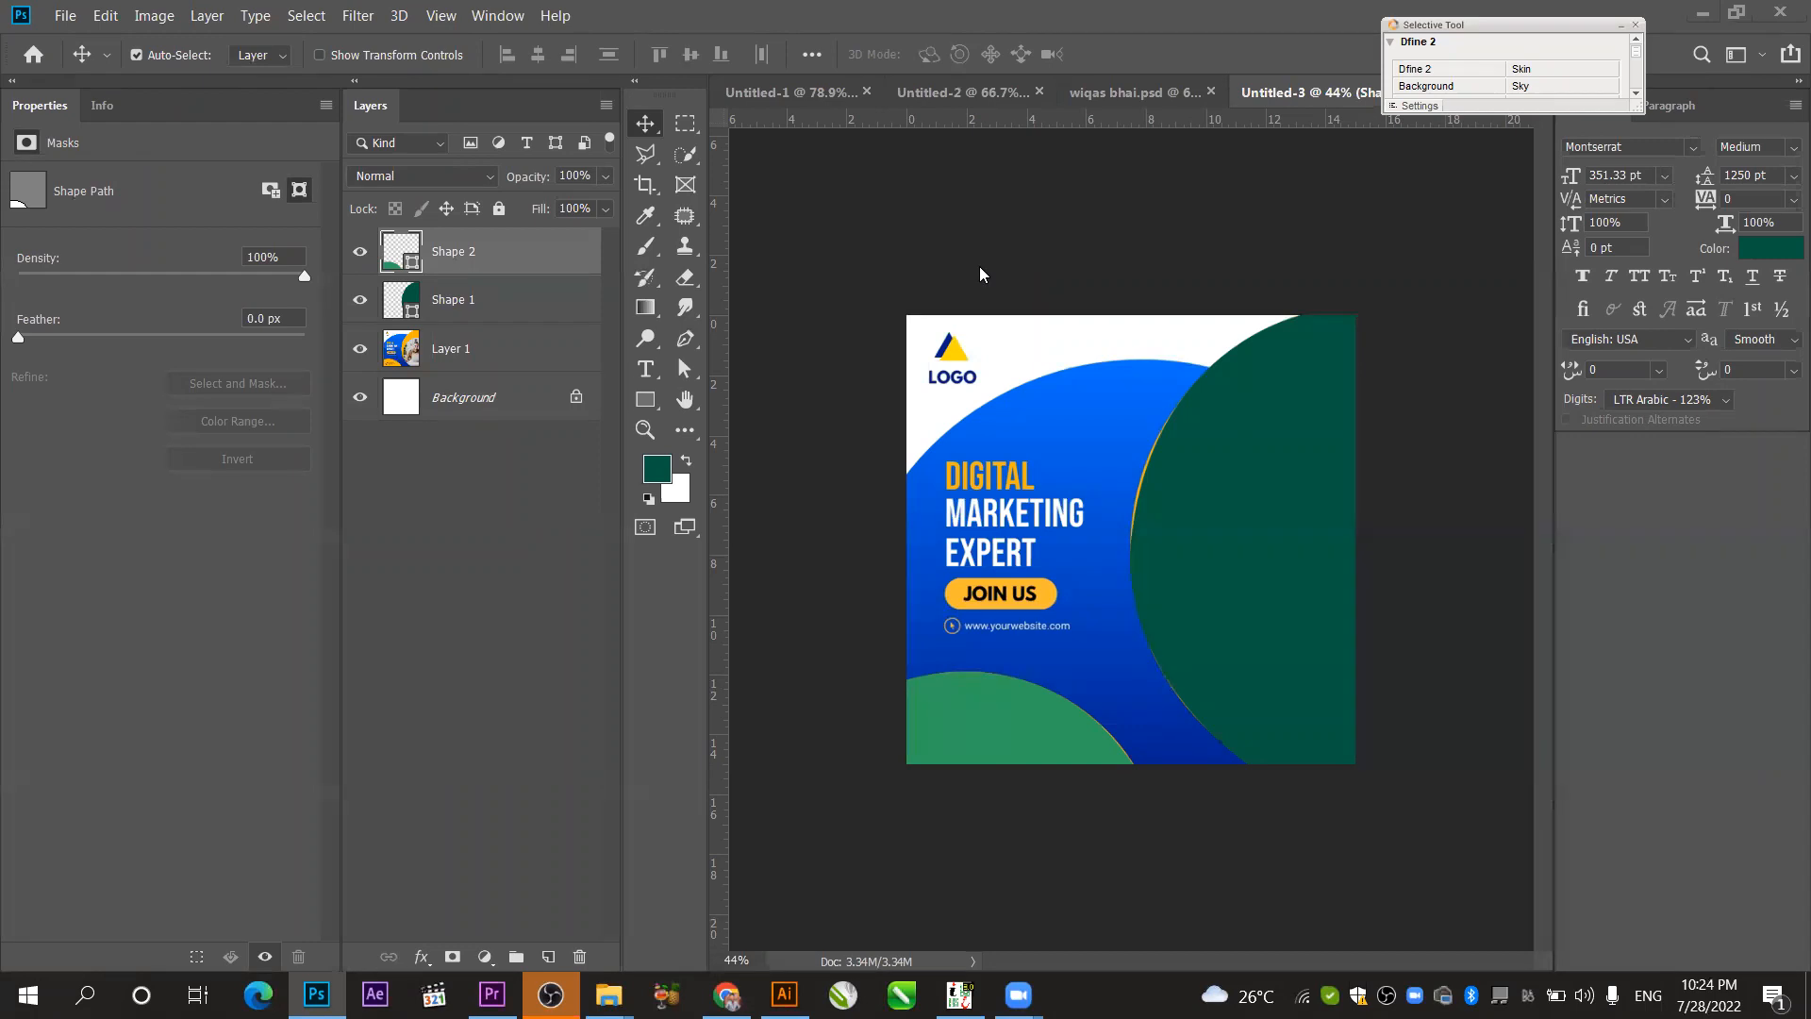
- Draw a 1393 × 1393 px circle with the Ellipse tool and align it with the poster's large blue circle
left_click(641, 404)
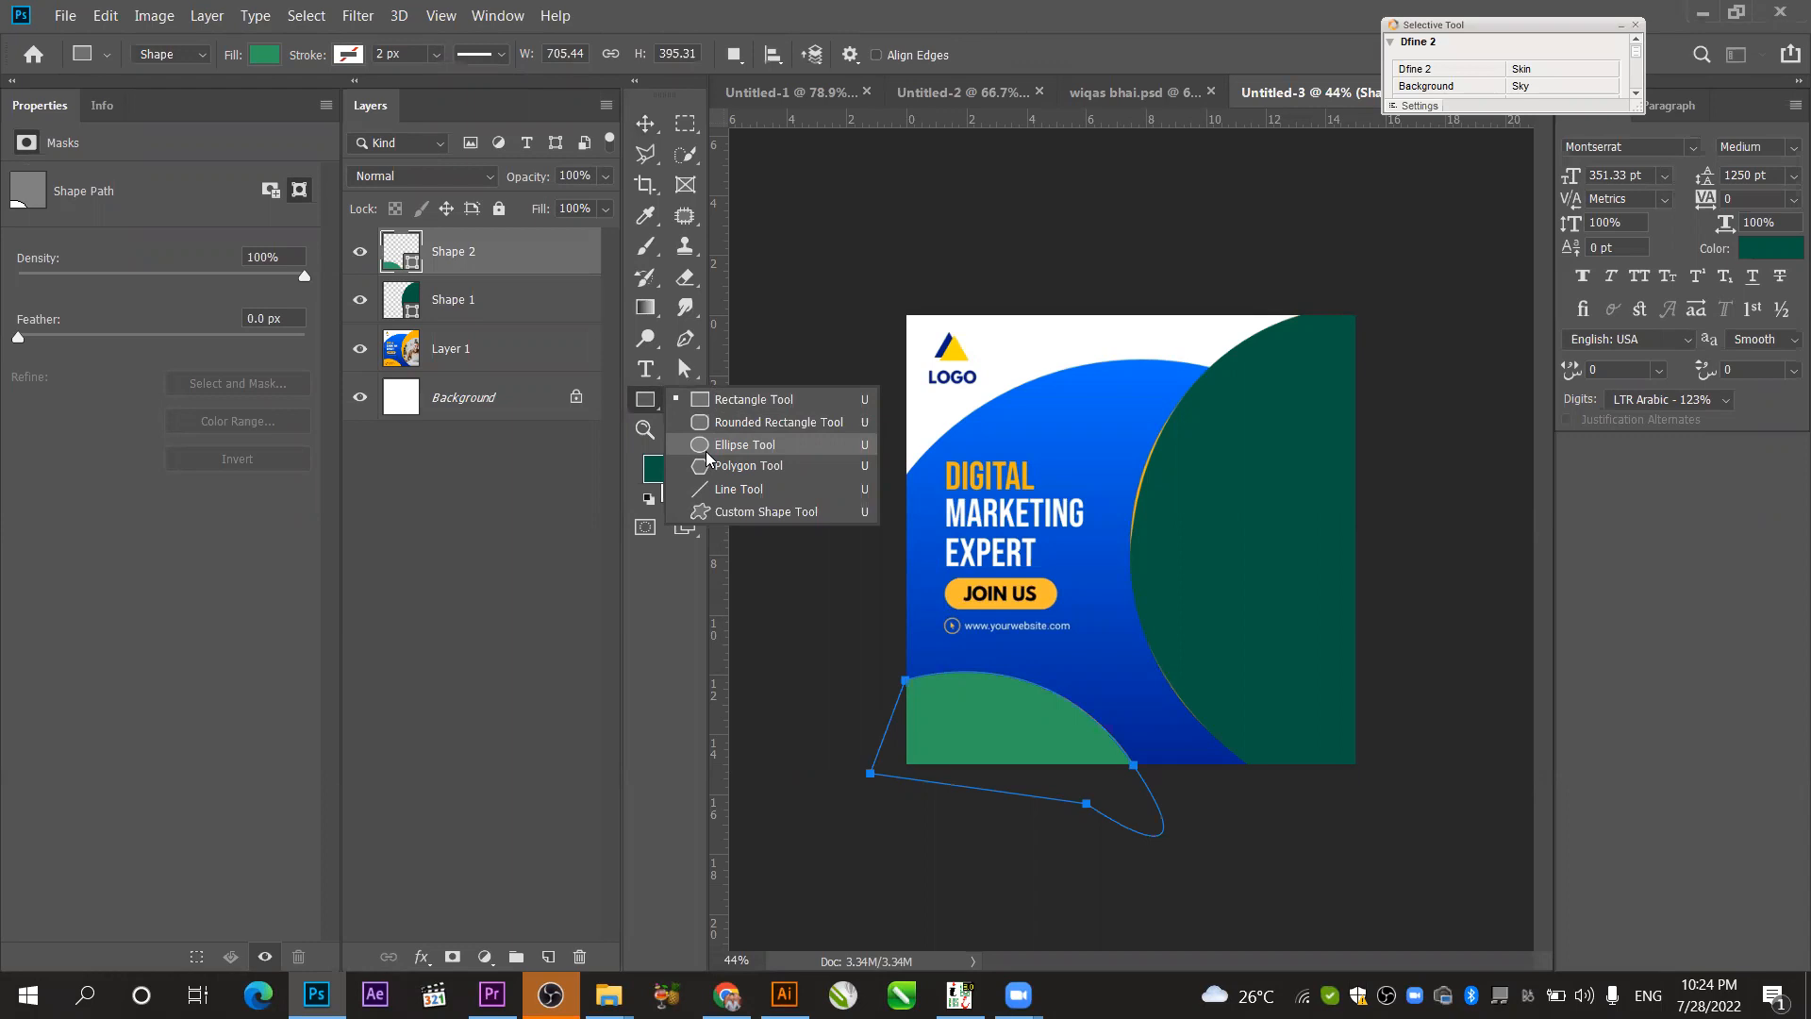
left_click(706, 449)
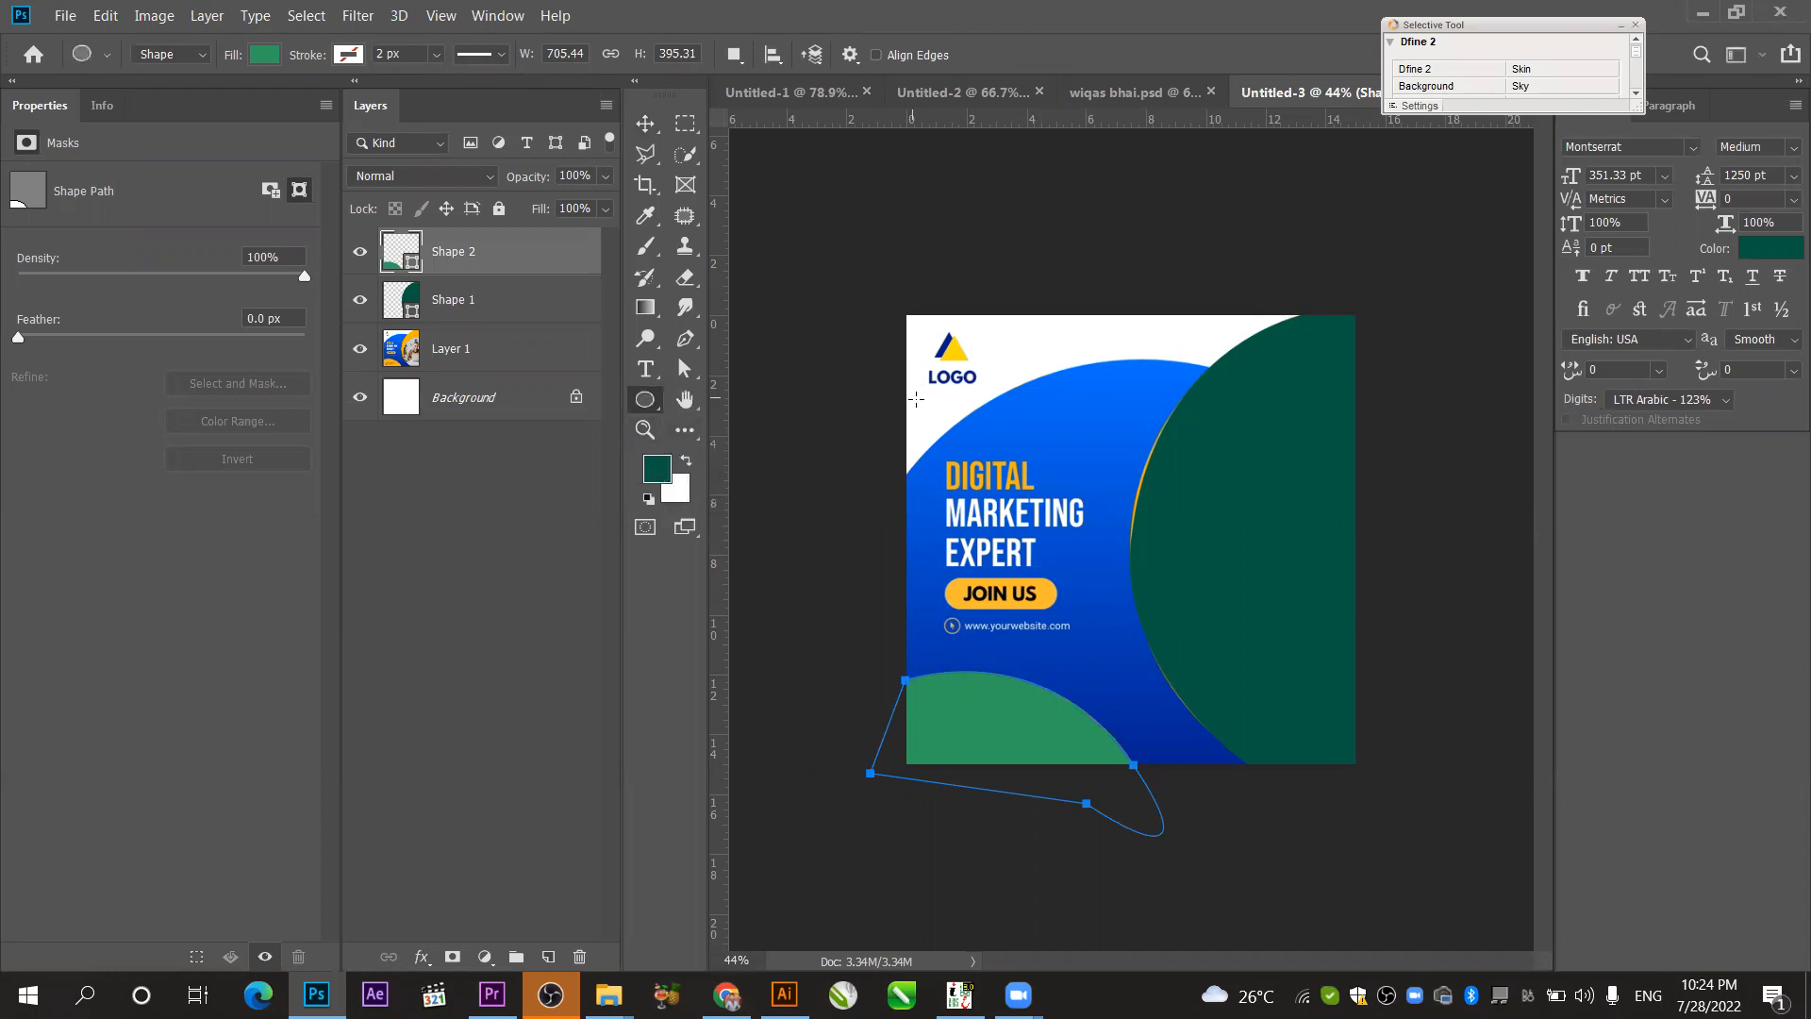
left_click(768, 461)
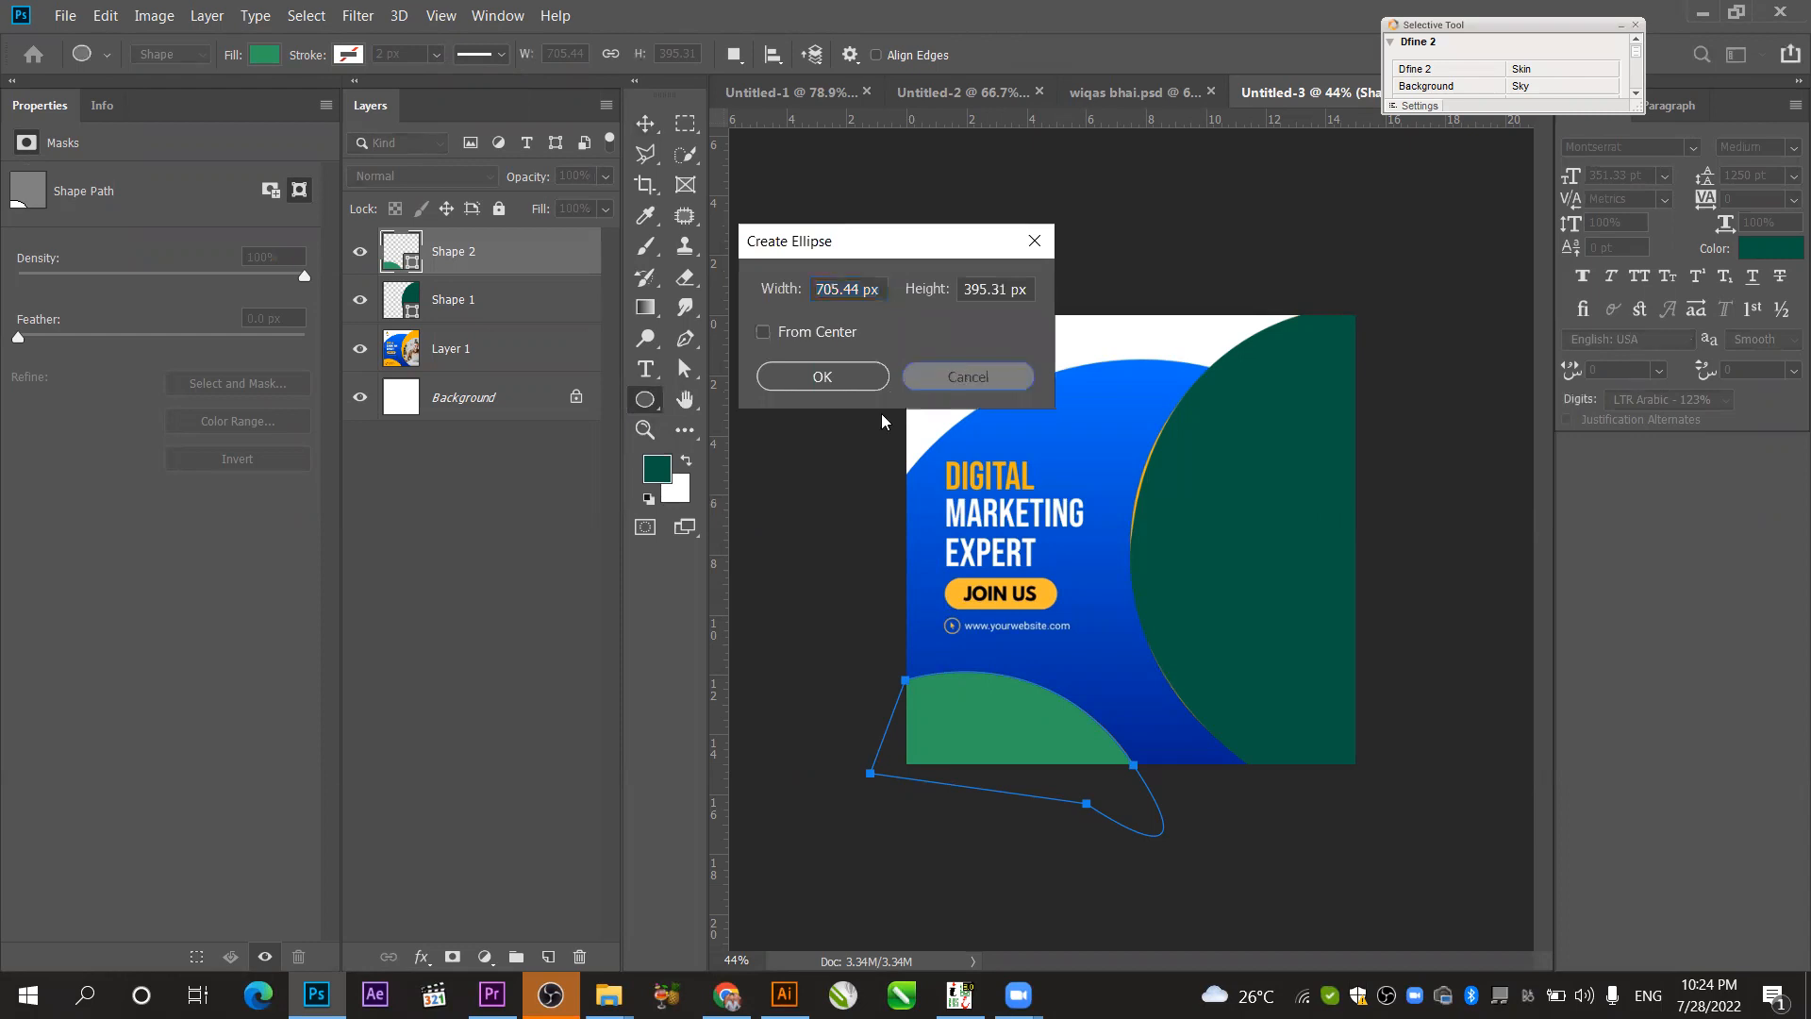
key("Escape")
left_click(481, 449)
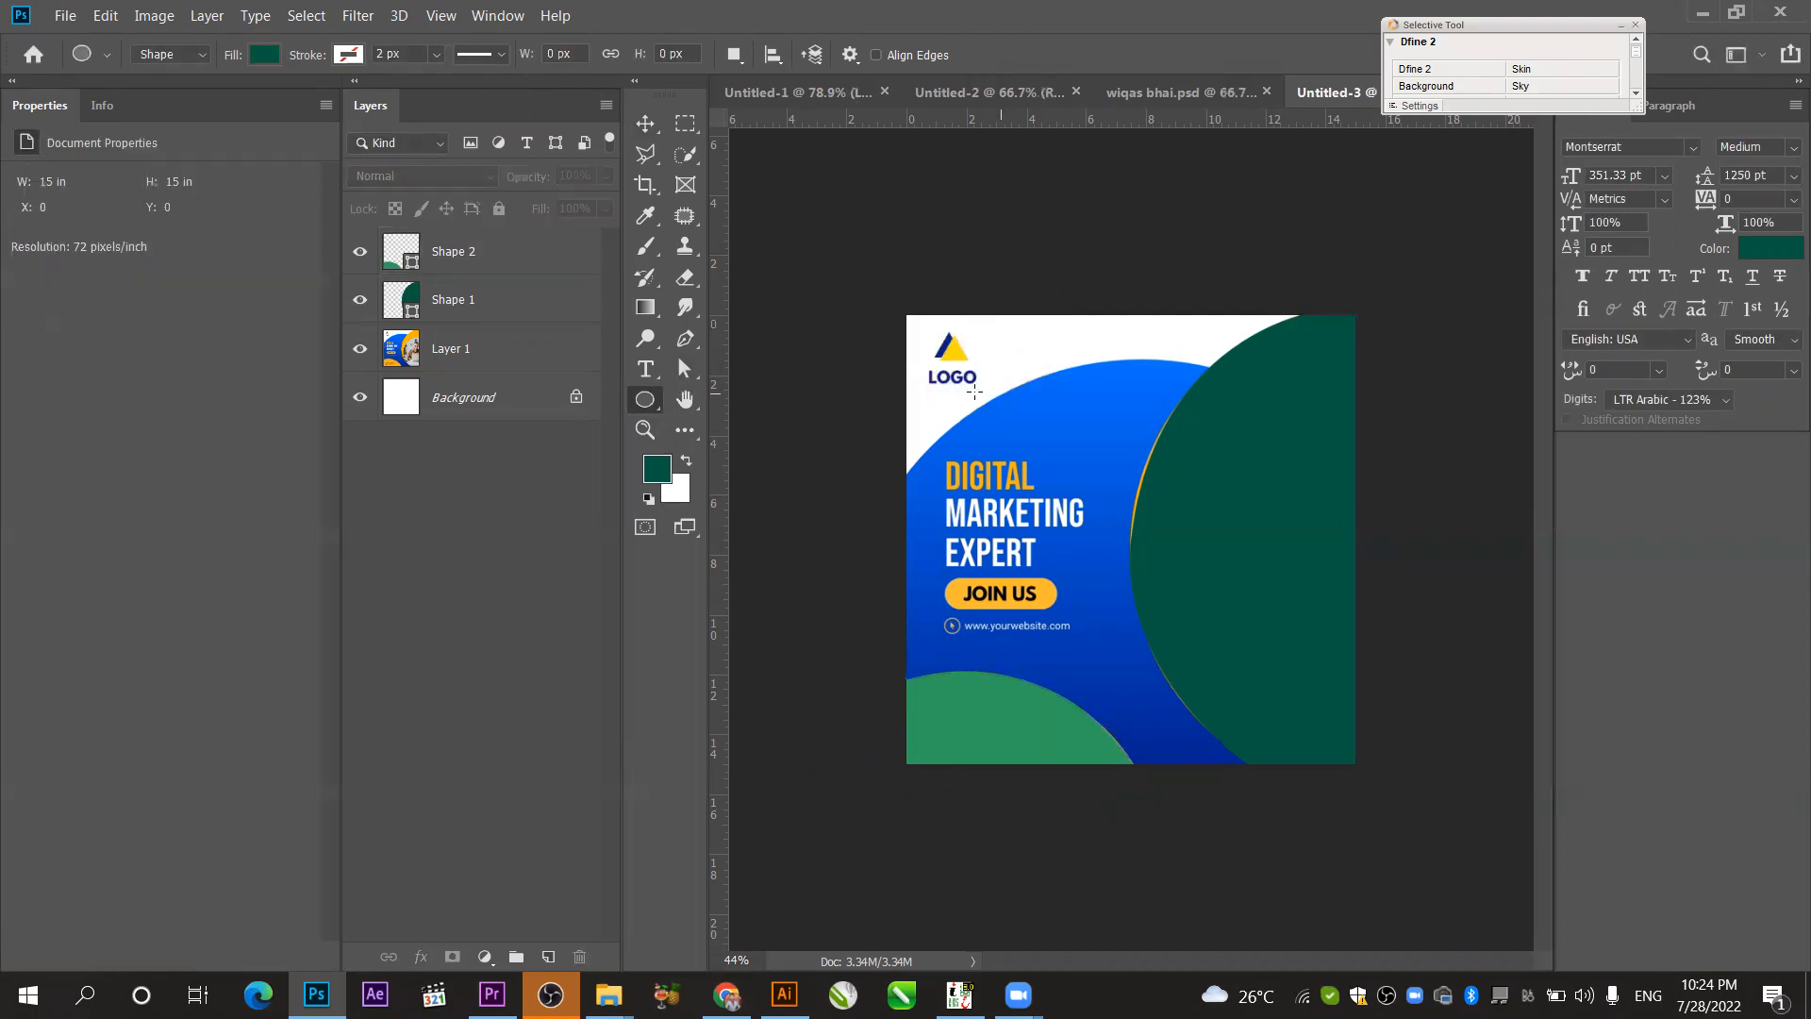
scroll(962, 371, "down", 2)
left_click_drag(969, 407, 1367, 866)
left_click(646, 124)
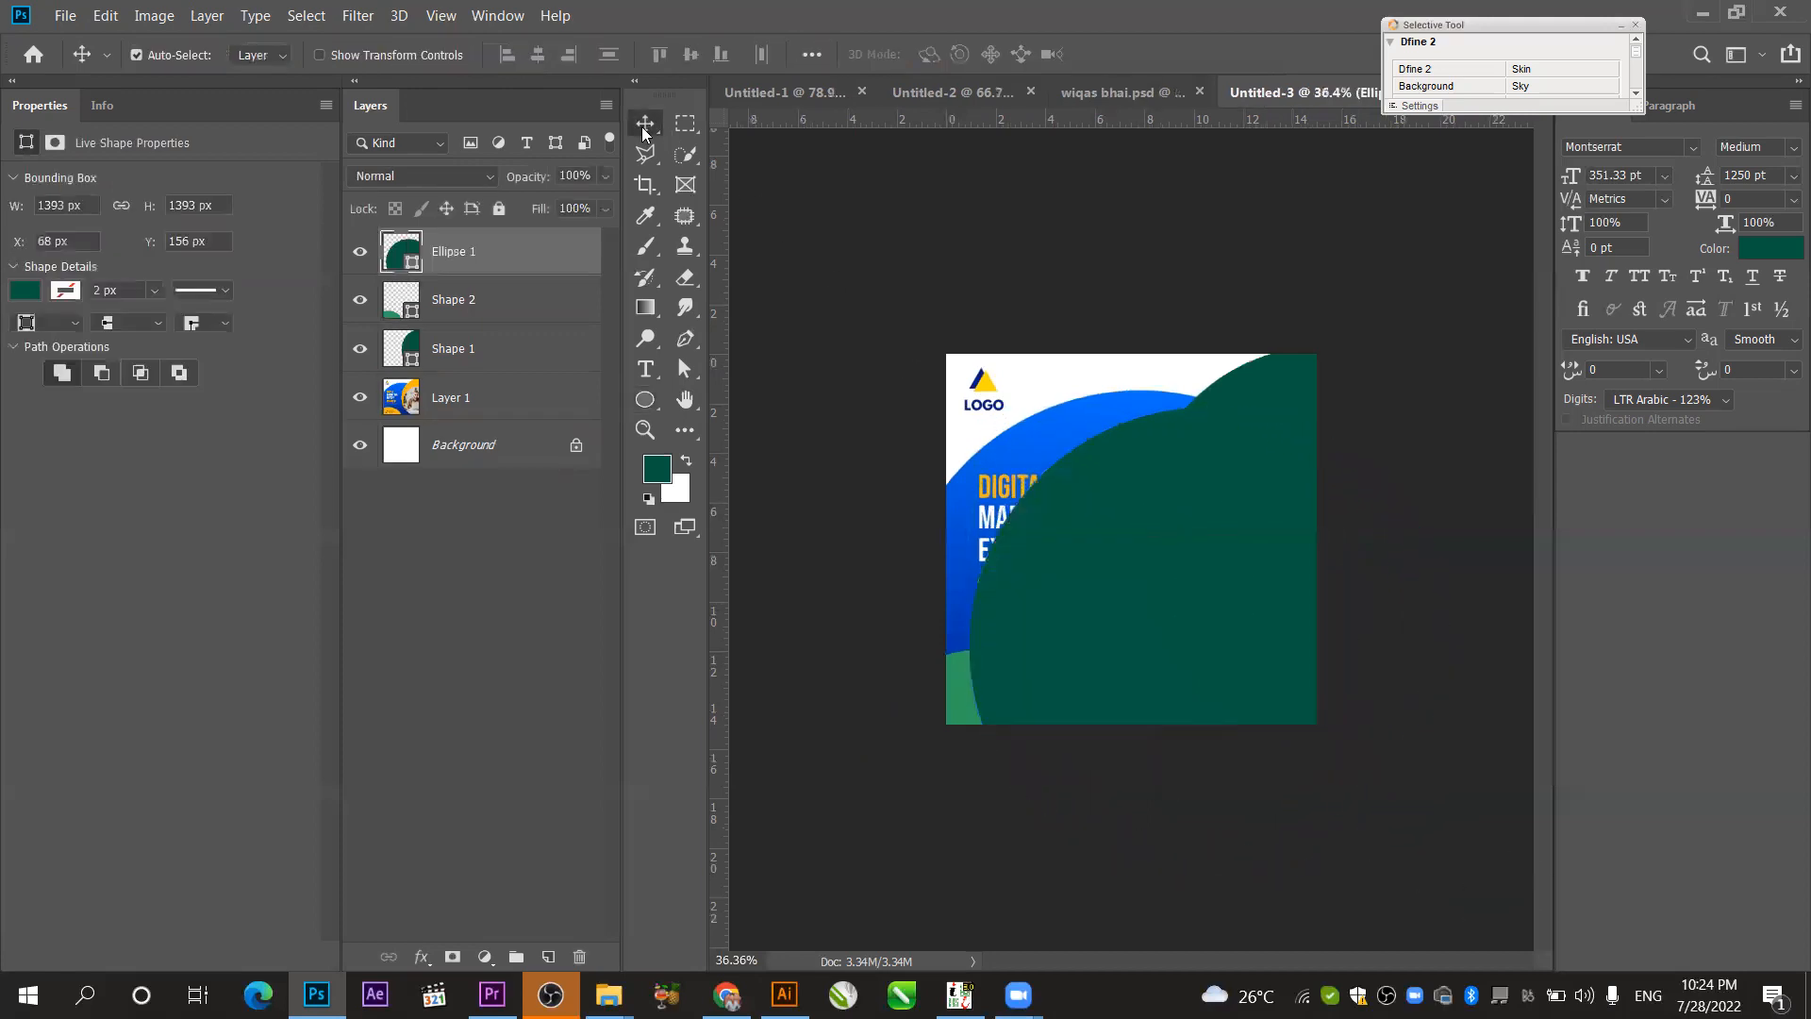
left_click_drag(1088, 522, 1010, 509)
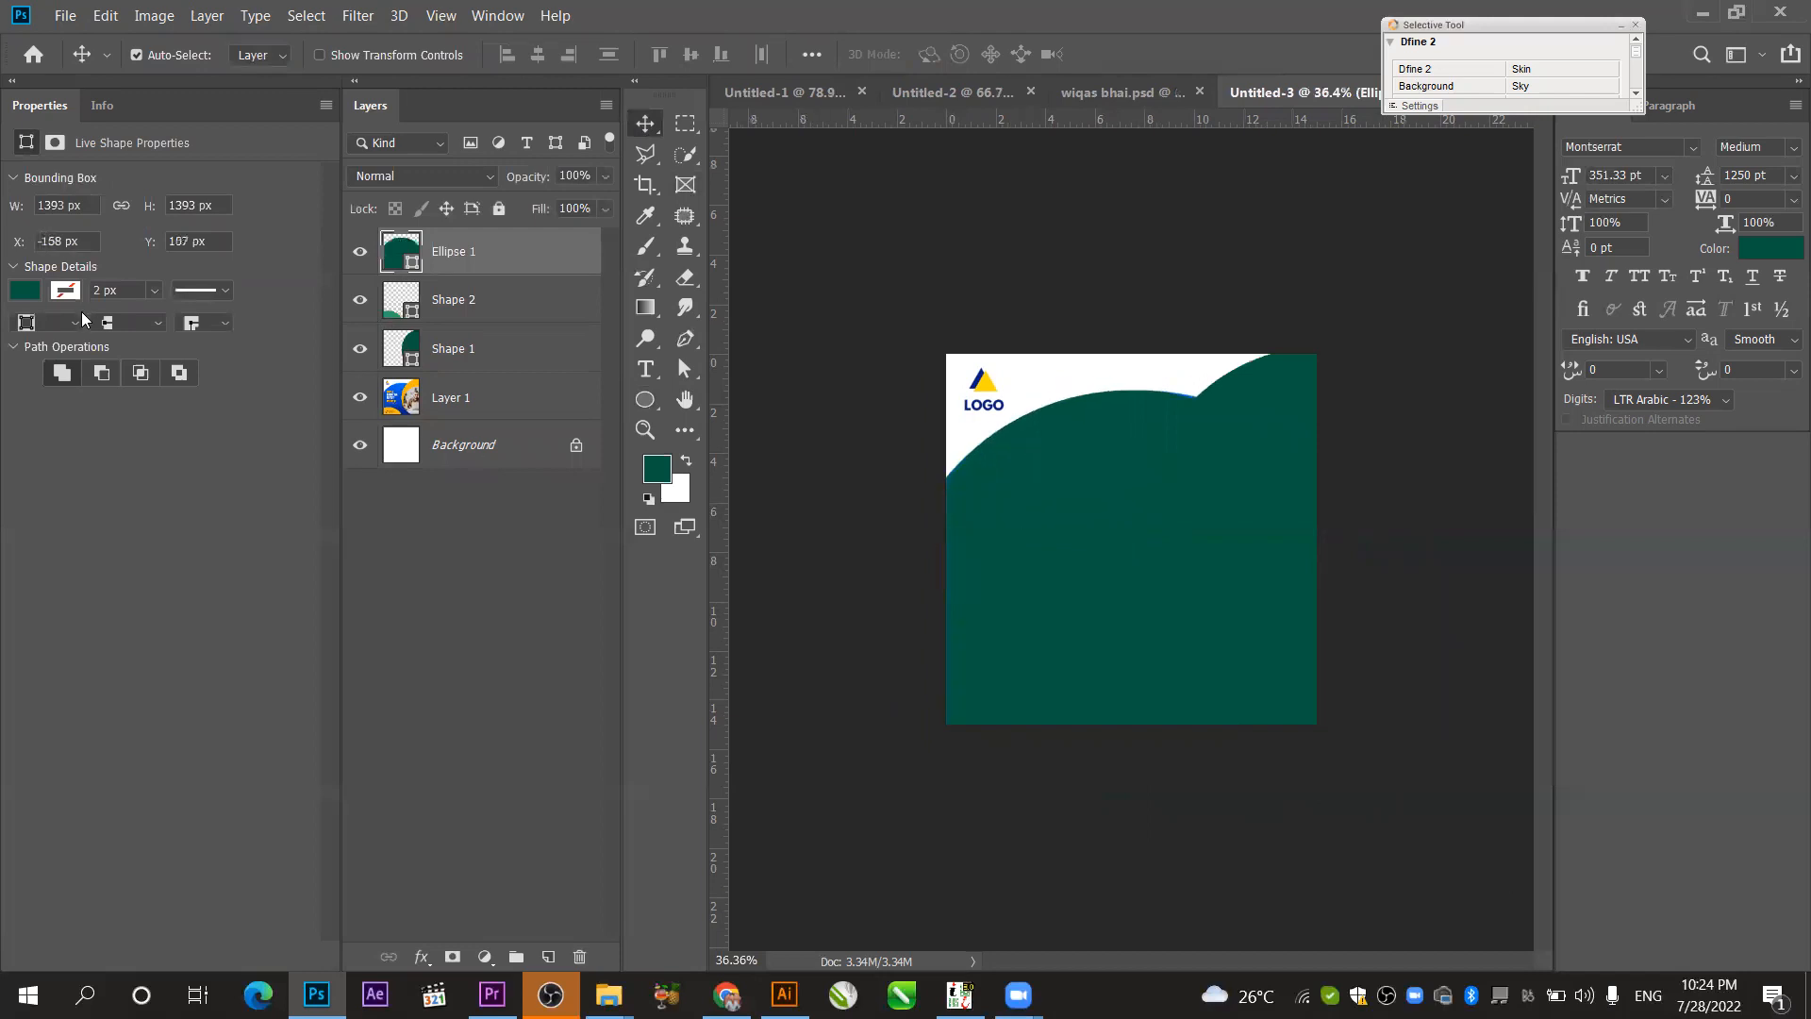
- Fill the large circle with yellow and place its layer below Shape 1, nudging it into line with the blue curve
left_click(25, 290)
left_click(75, 415)
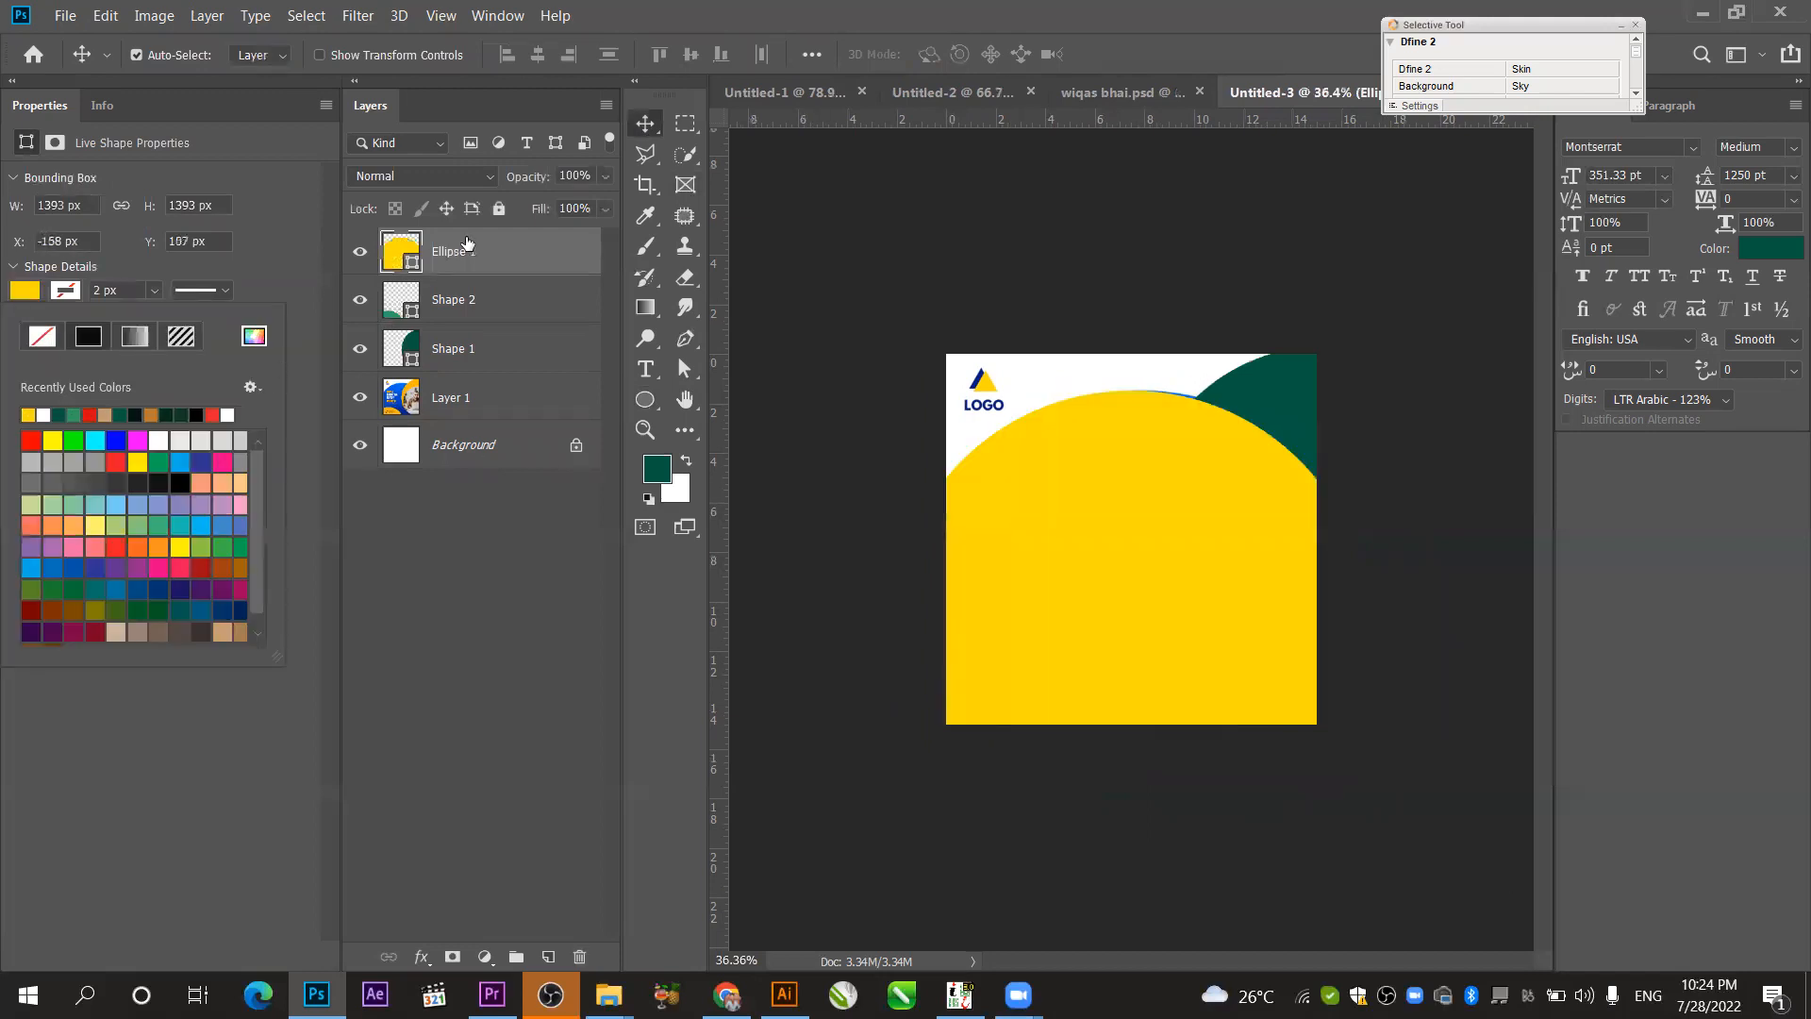
left_click_drag(467, 253, 460, 363)
mouse_move(1111, 453)
left_mouse_down()
mouse_move(1122, 495)
mouse_move(1131, 445)
left_mouse_up()
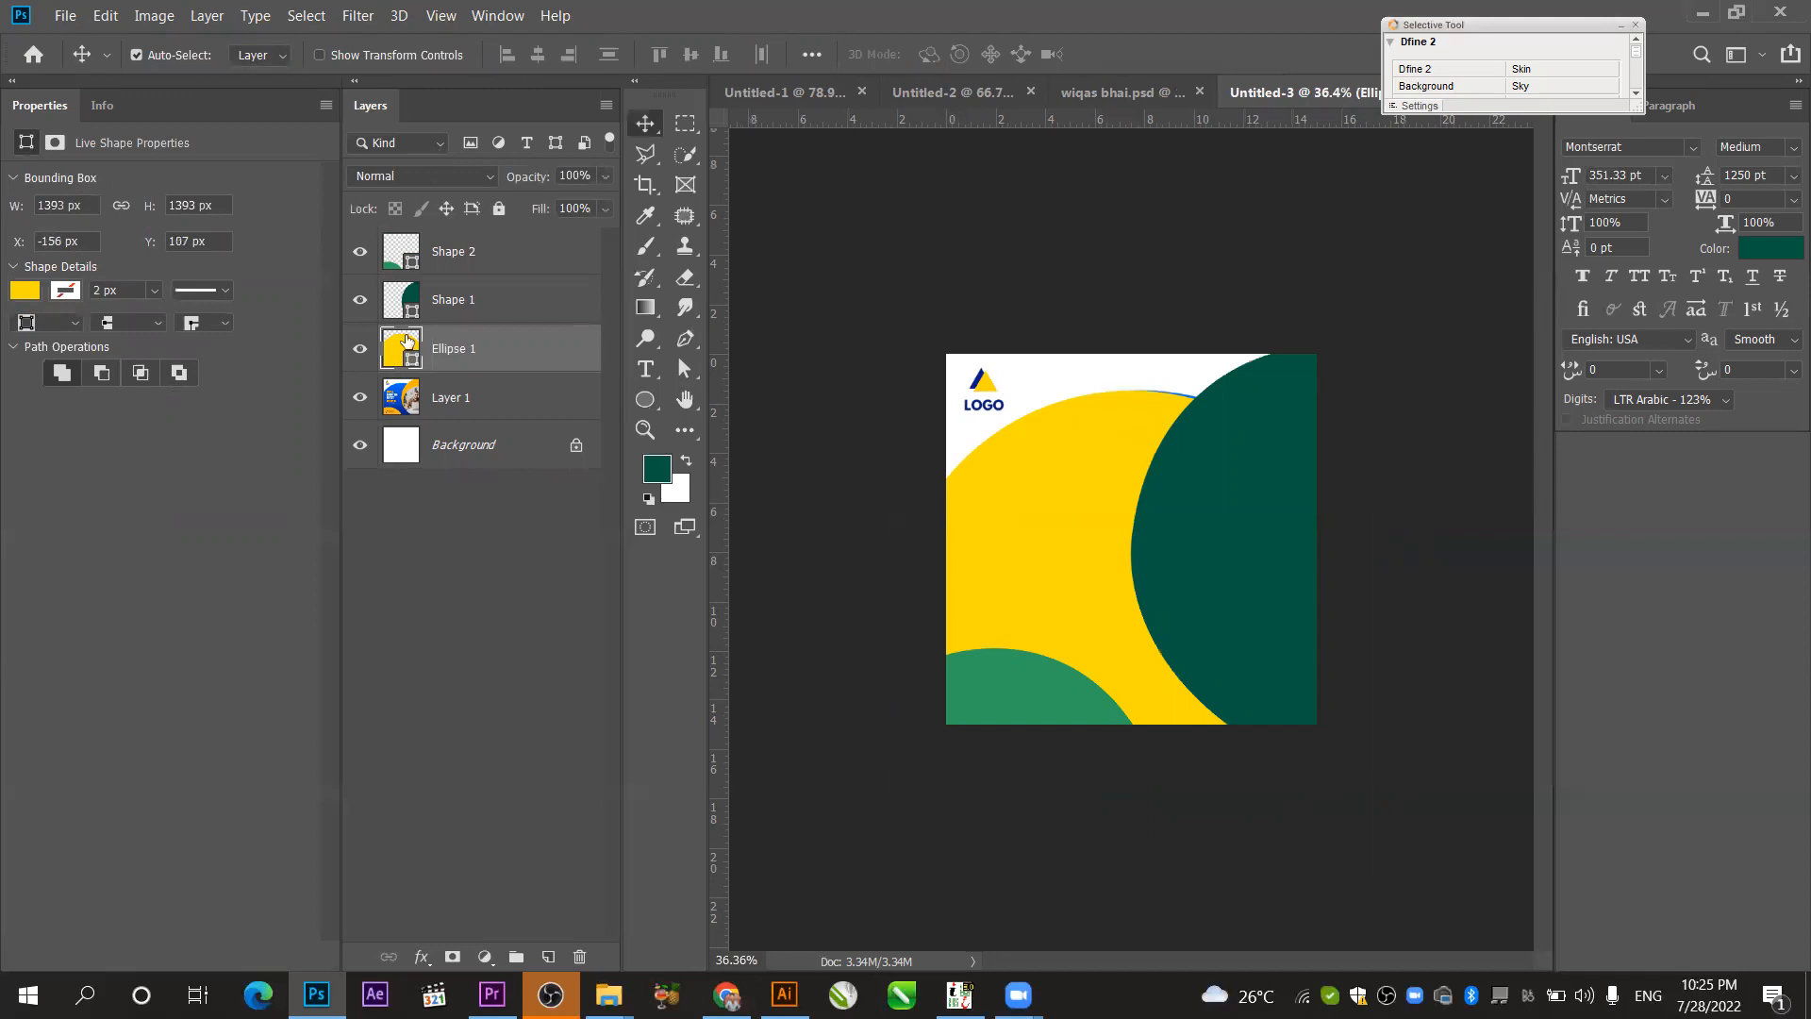
- Hide the poster reference layer and place a copy of the yellow circle over the dark green shape
left_click(366, 397)
left_click(1196, 552)
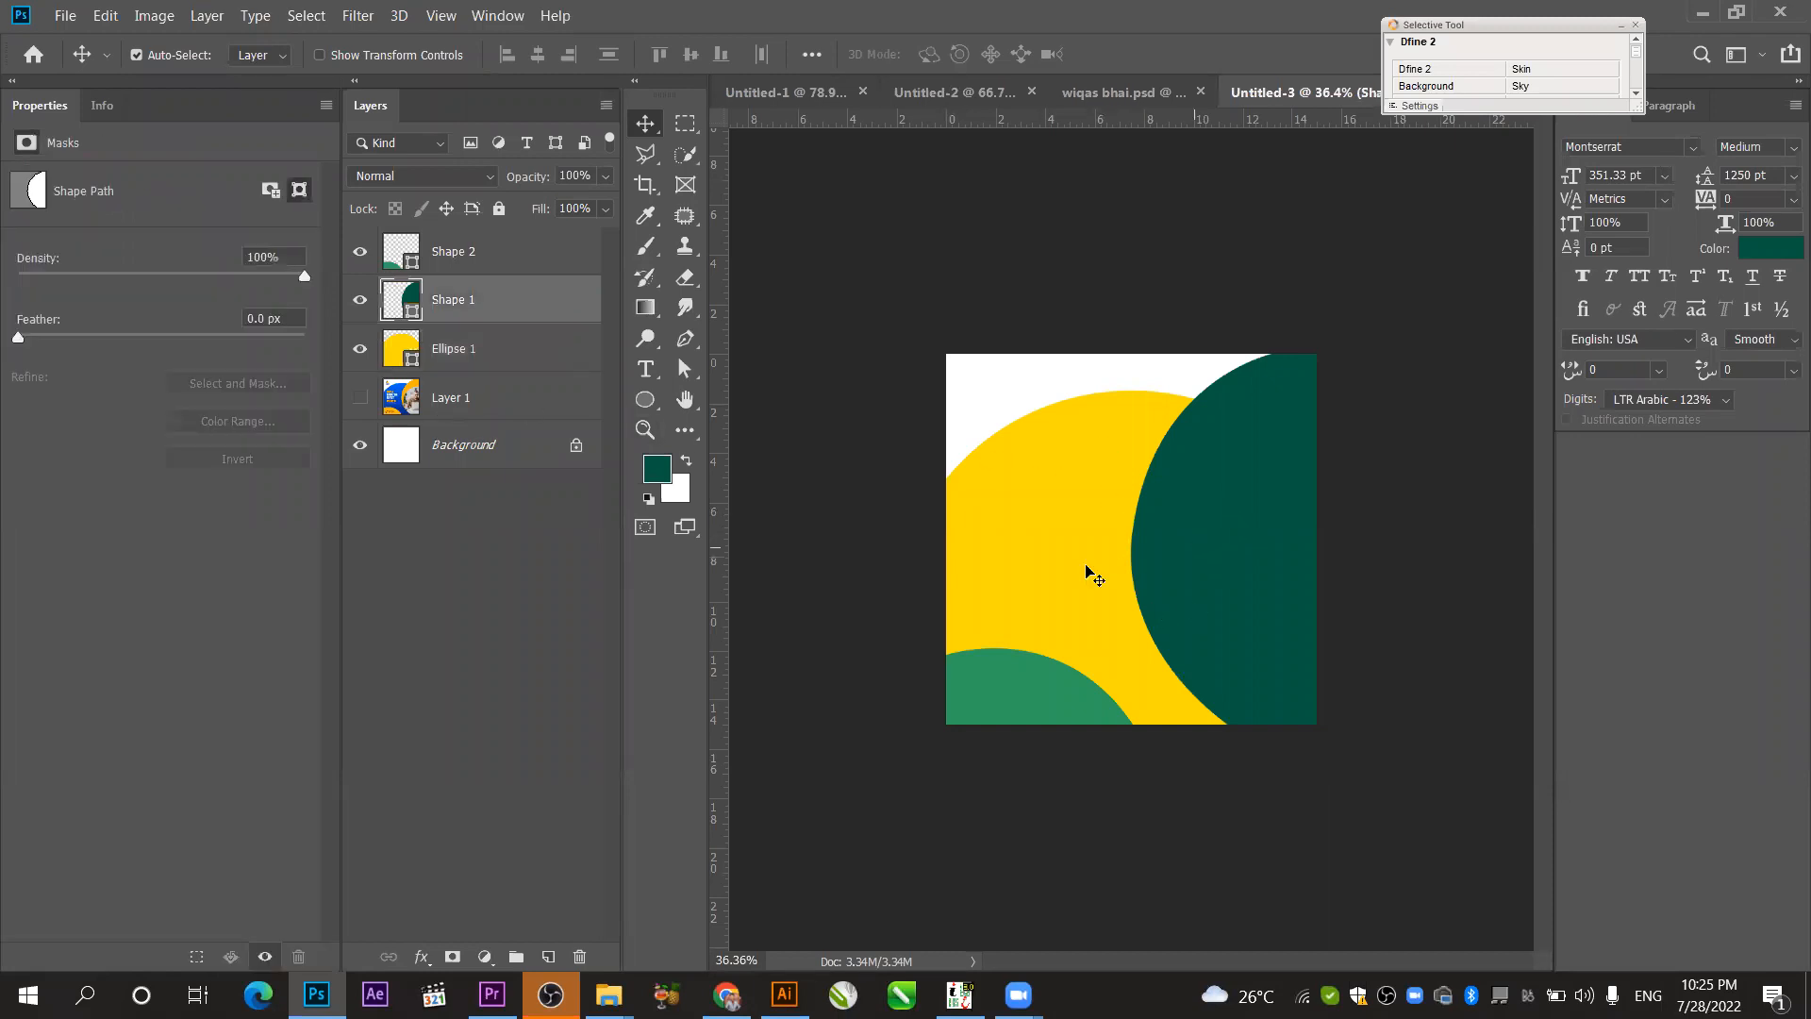
left_click(506, 350)
left_click_drag(1051, 506, 1300, 447)
key("ctrl+z")
left_click(1061, 445)
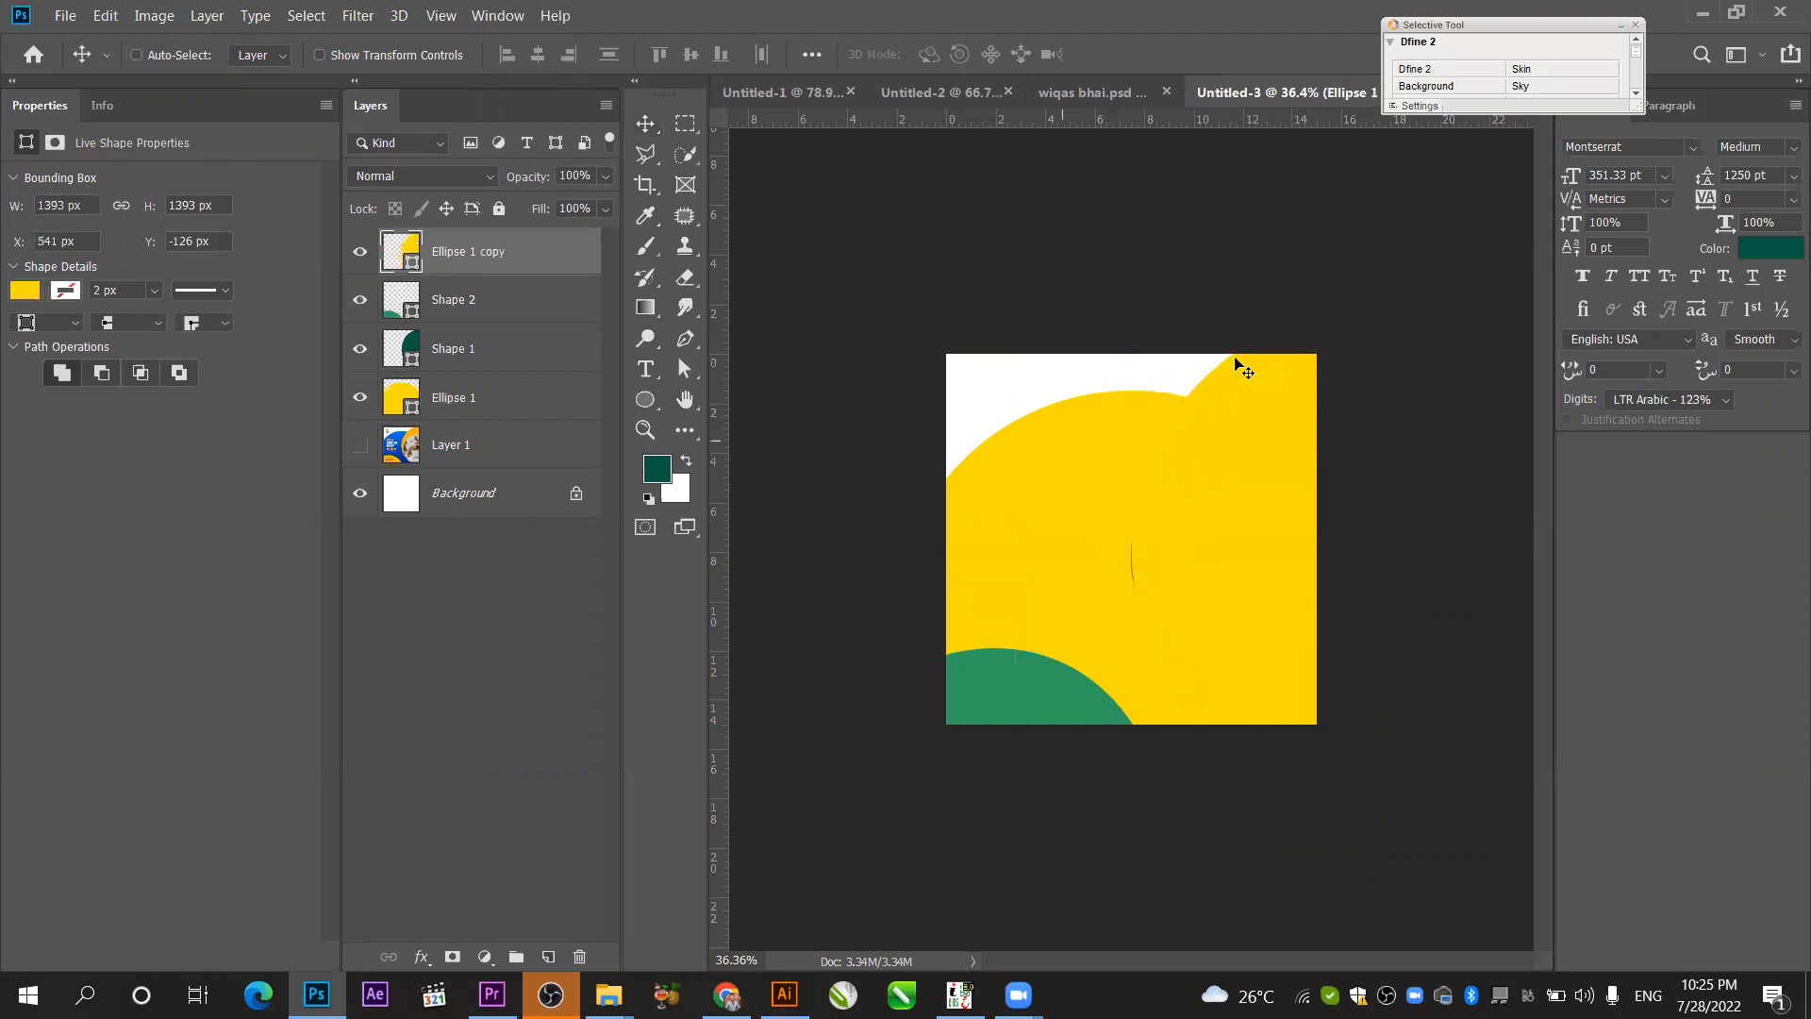
- Scale the yellow circle copy to 1311 × 1311 px over the dark green shape and fill it with the lighter green
key("ctrl+t")
left_click_drag(1374, 309, 1376, 324)
left_click_drag(1322, 455, 1310, 455)
key("Return")
left_click(24, 290)
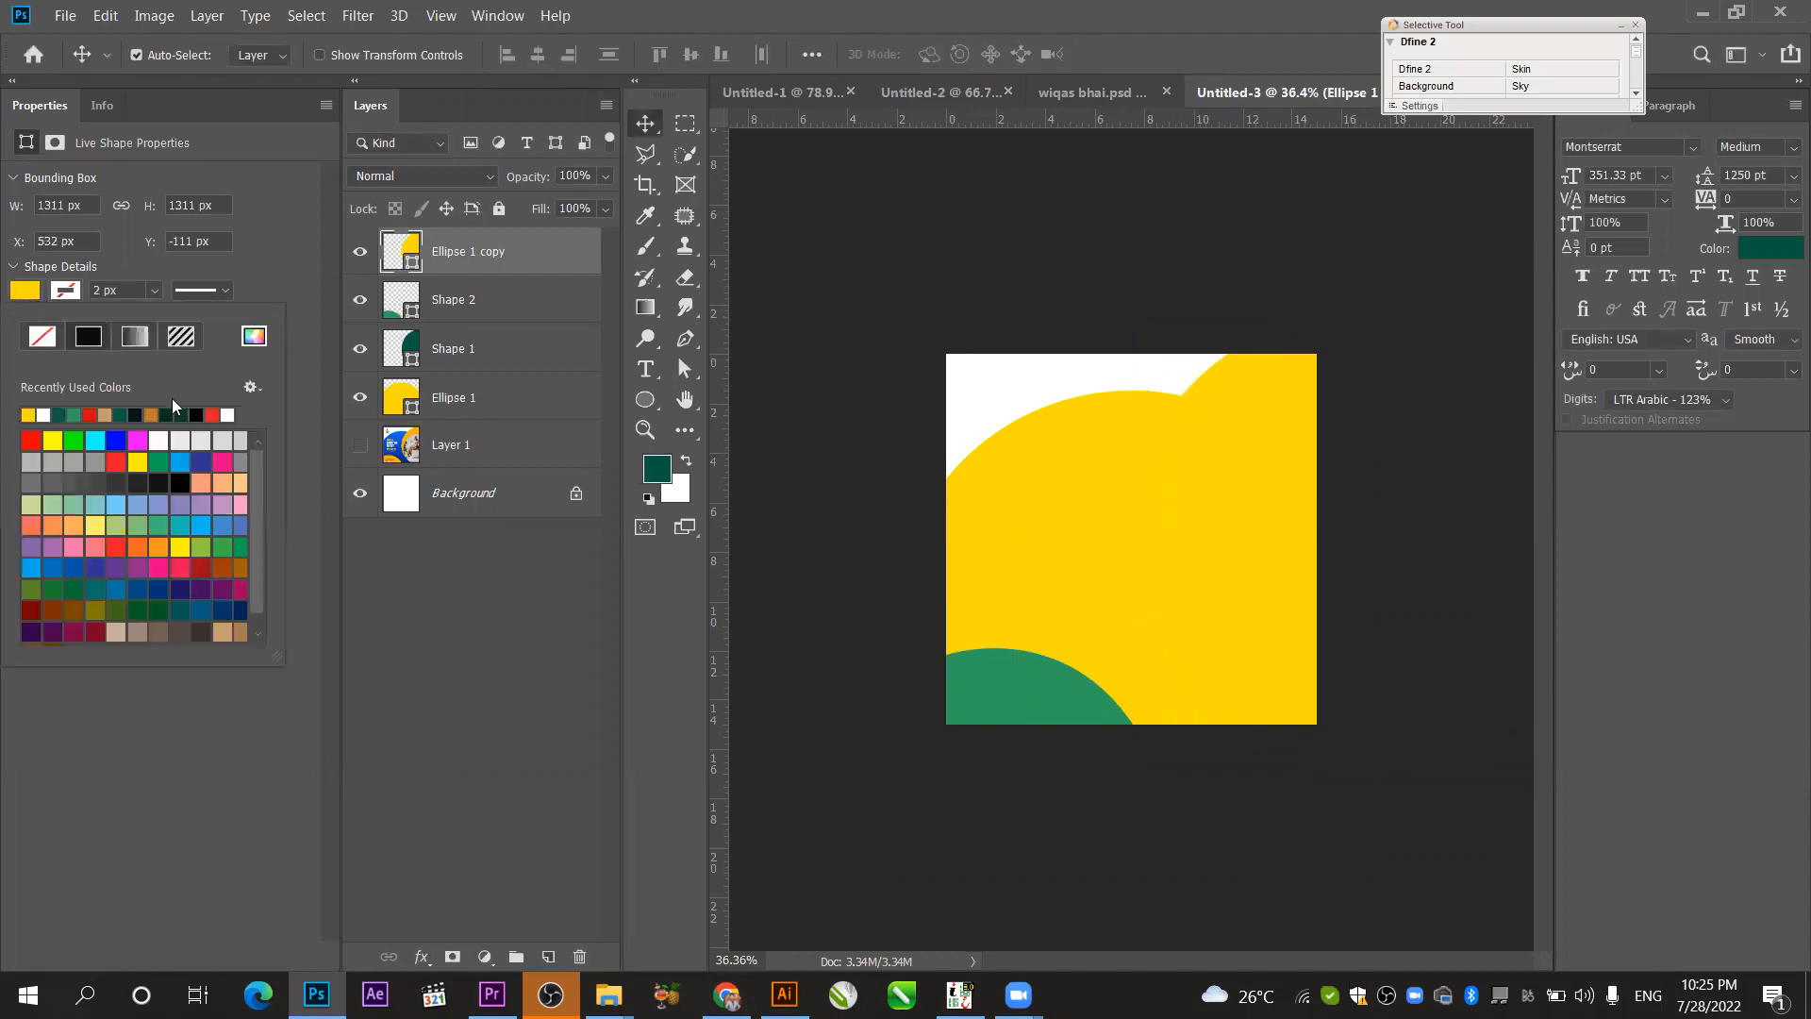
left_click(75, 416)
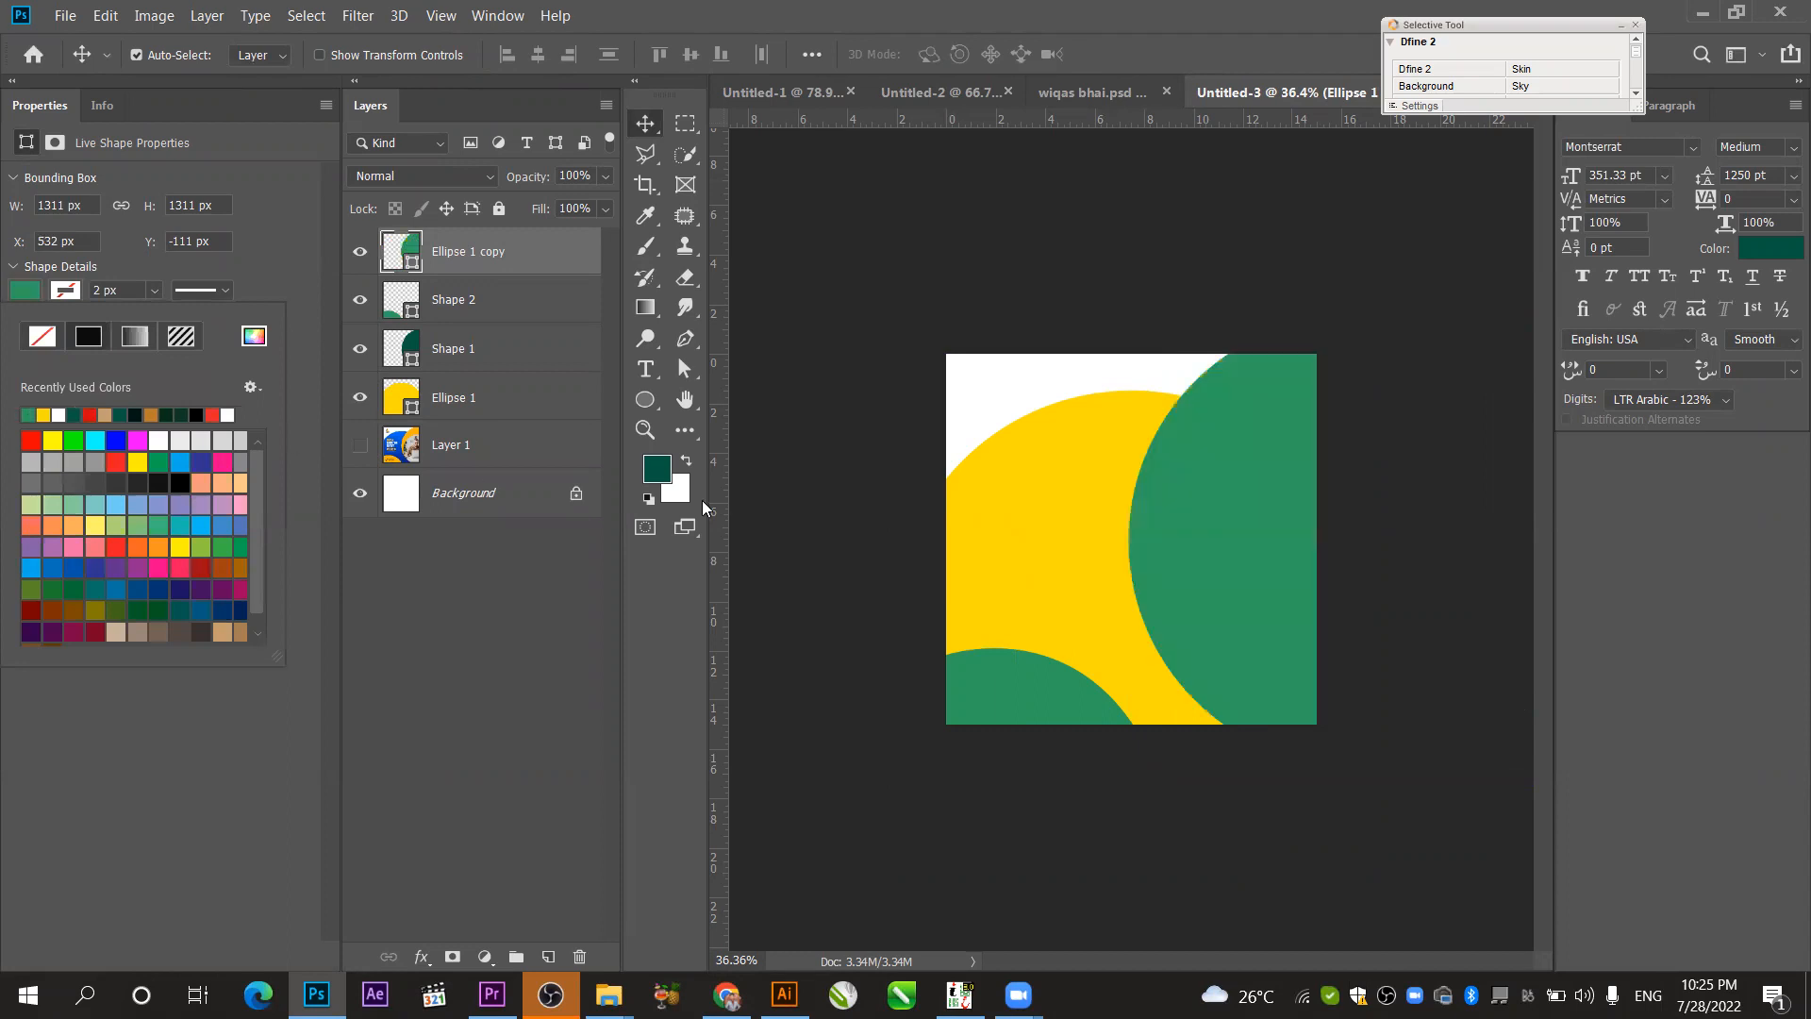
left_click(1024, 696)
left_click_drag(1068, 728, 1090, 731)
key("Delete")
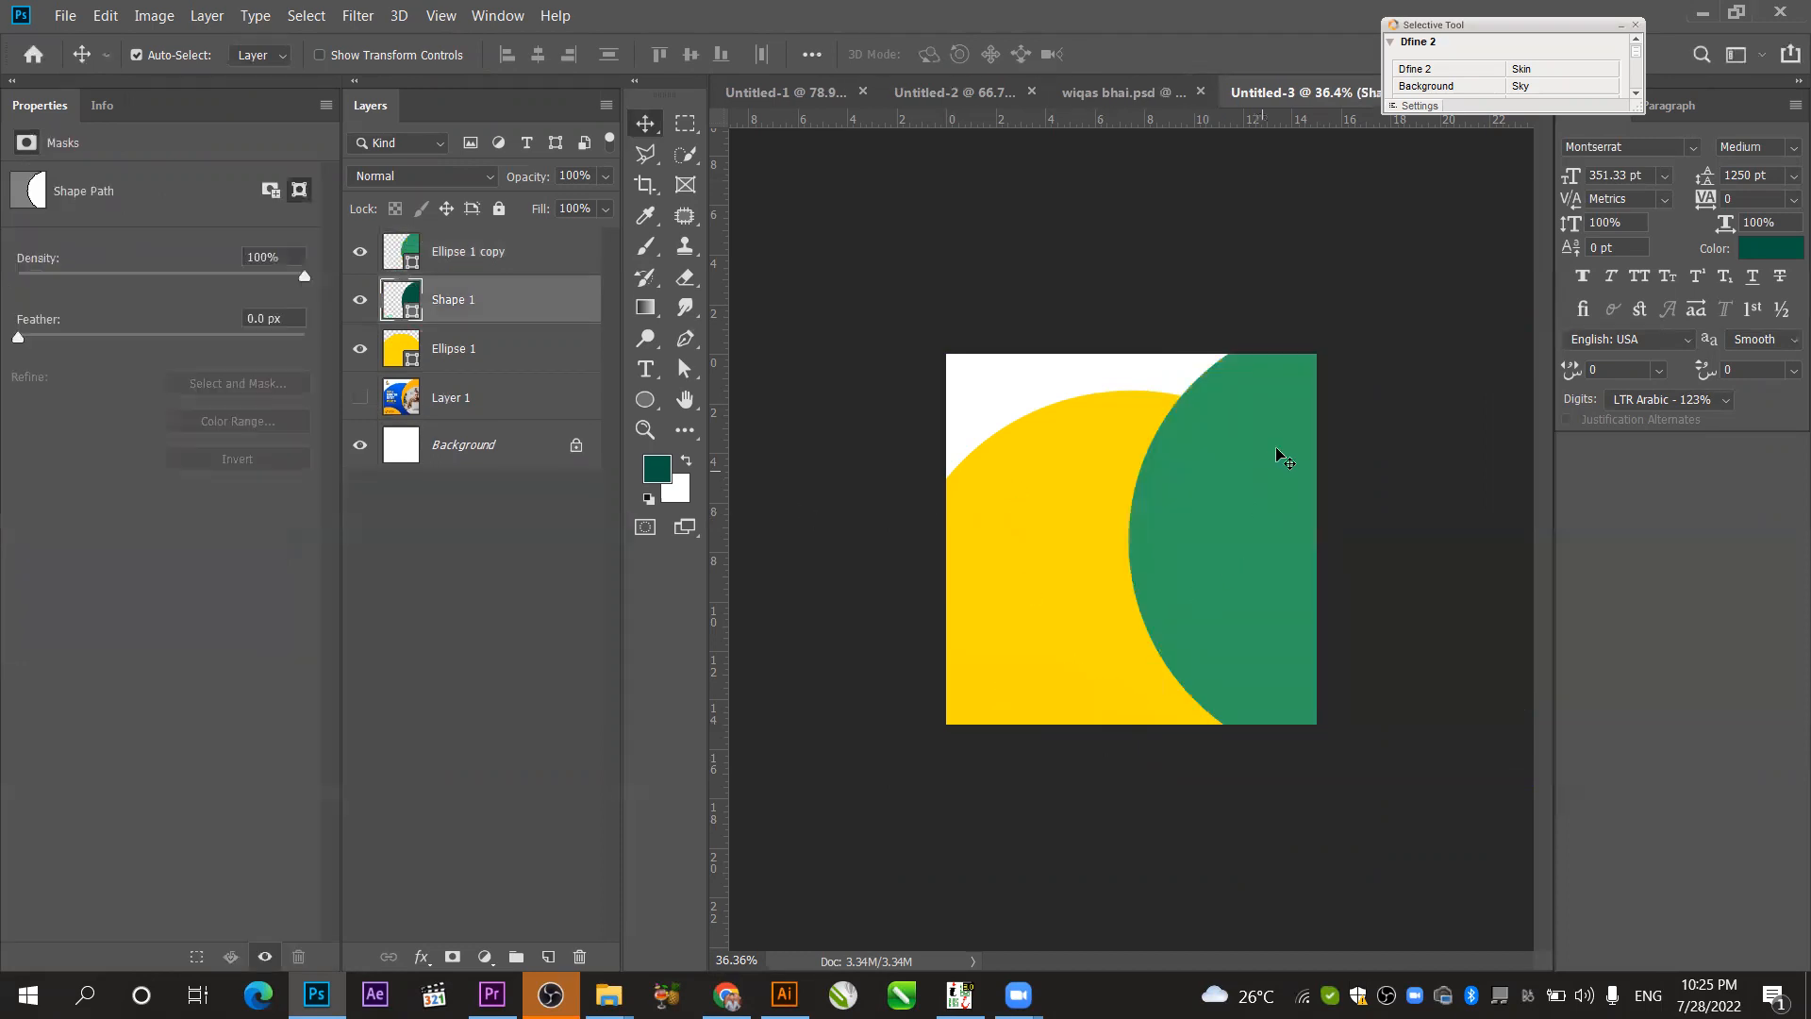
key("ctrl+z")
left_click(1300, 404)
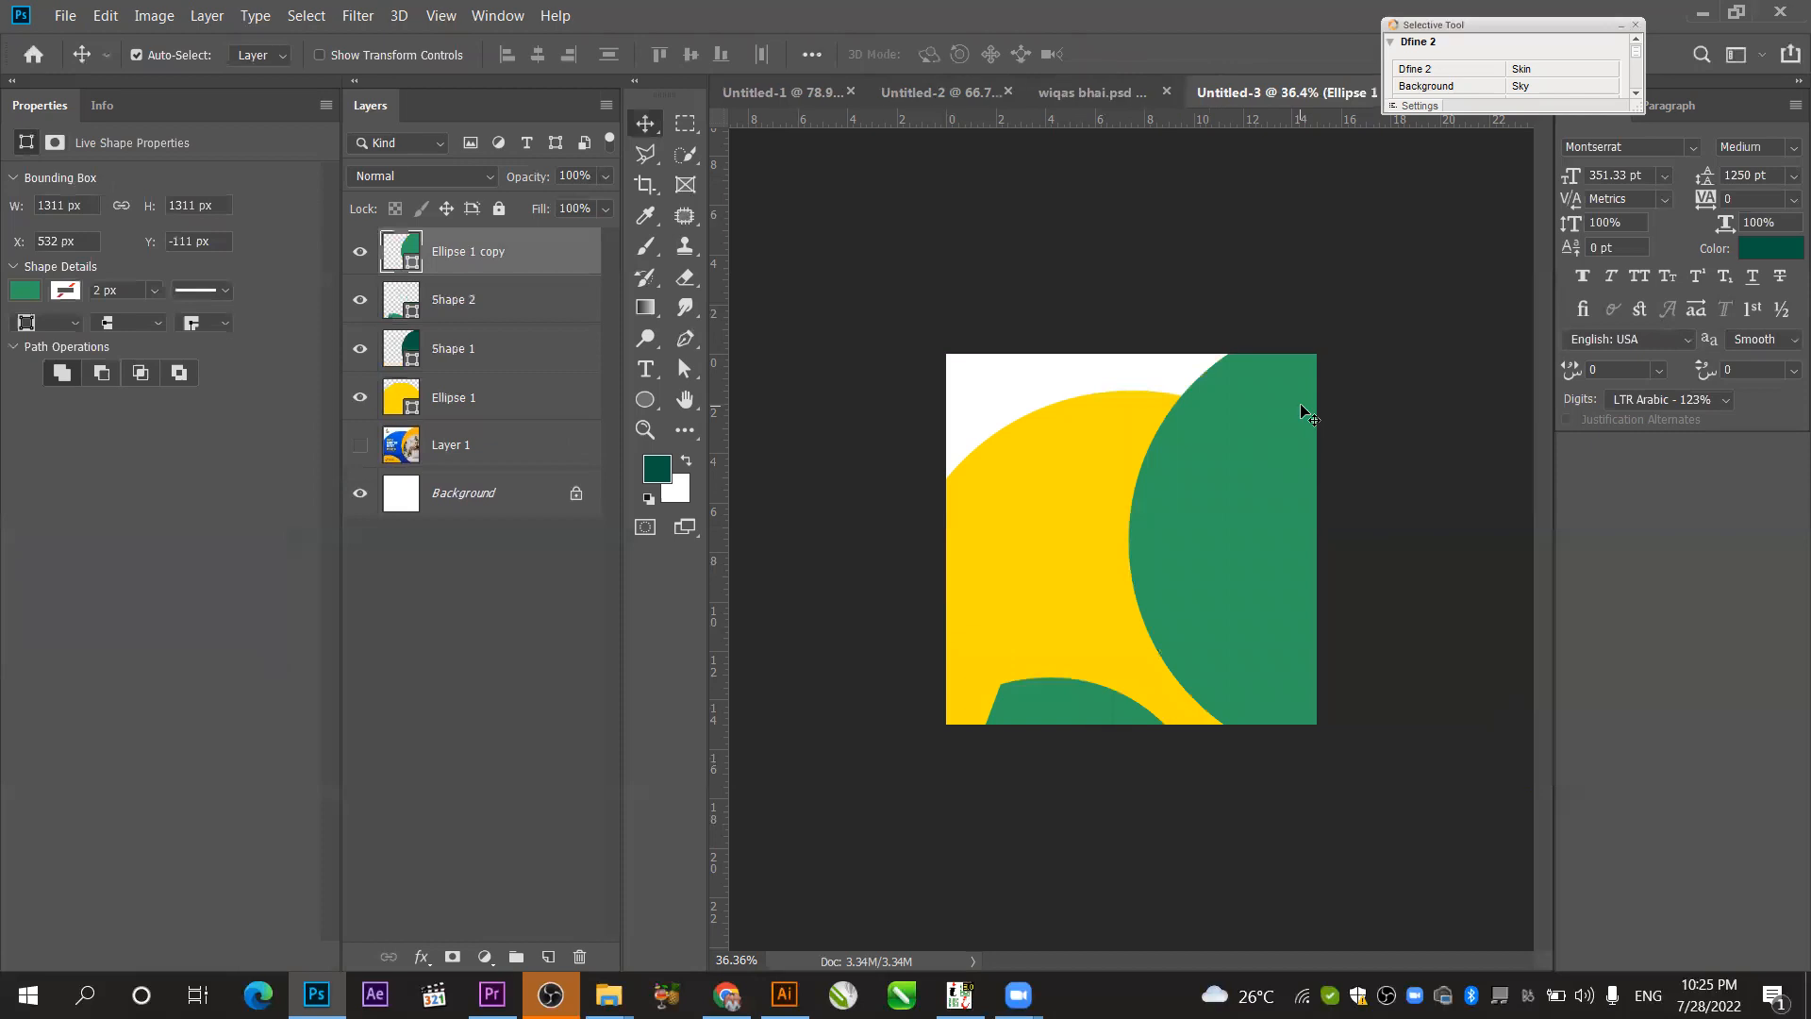
key("ctrl+z")
- Place a copy of the green circle in the canvas's lower-left corner at X -550, Y 875 px and hide Shape 2
left_click_drag(1300, 391, 916, 714)
left_click(359, 348)
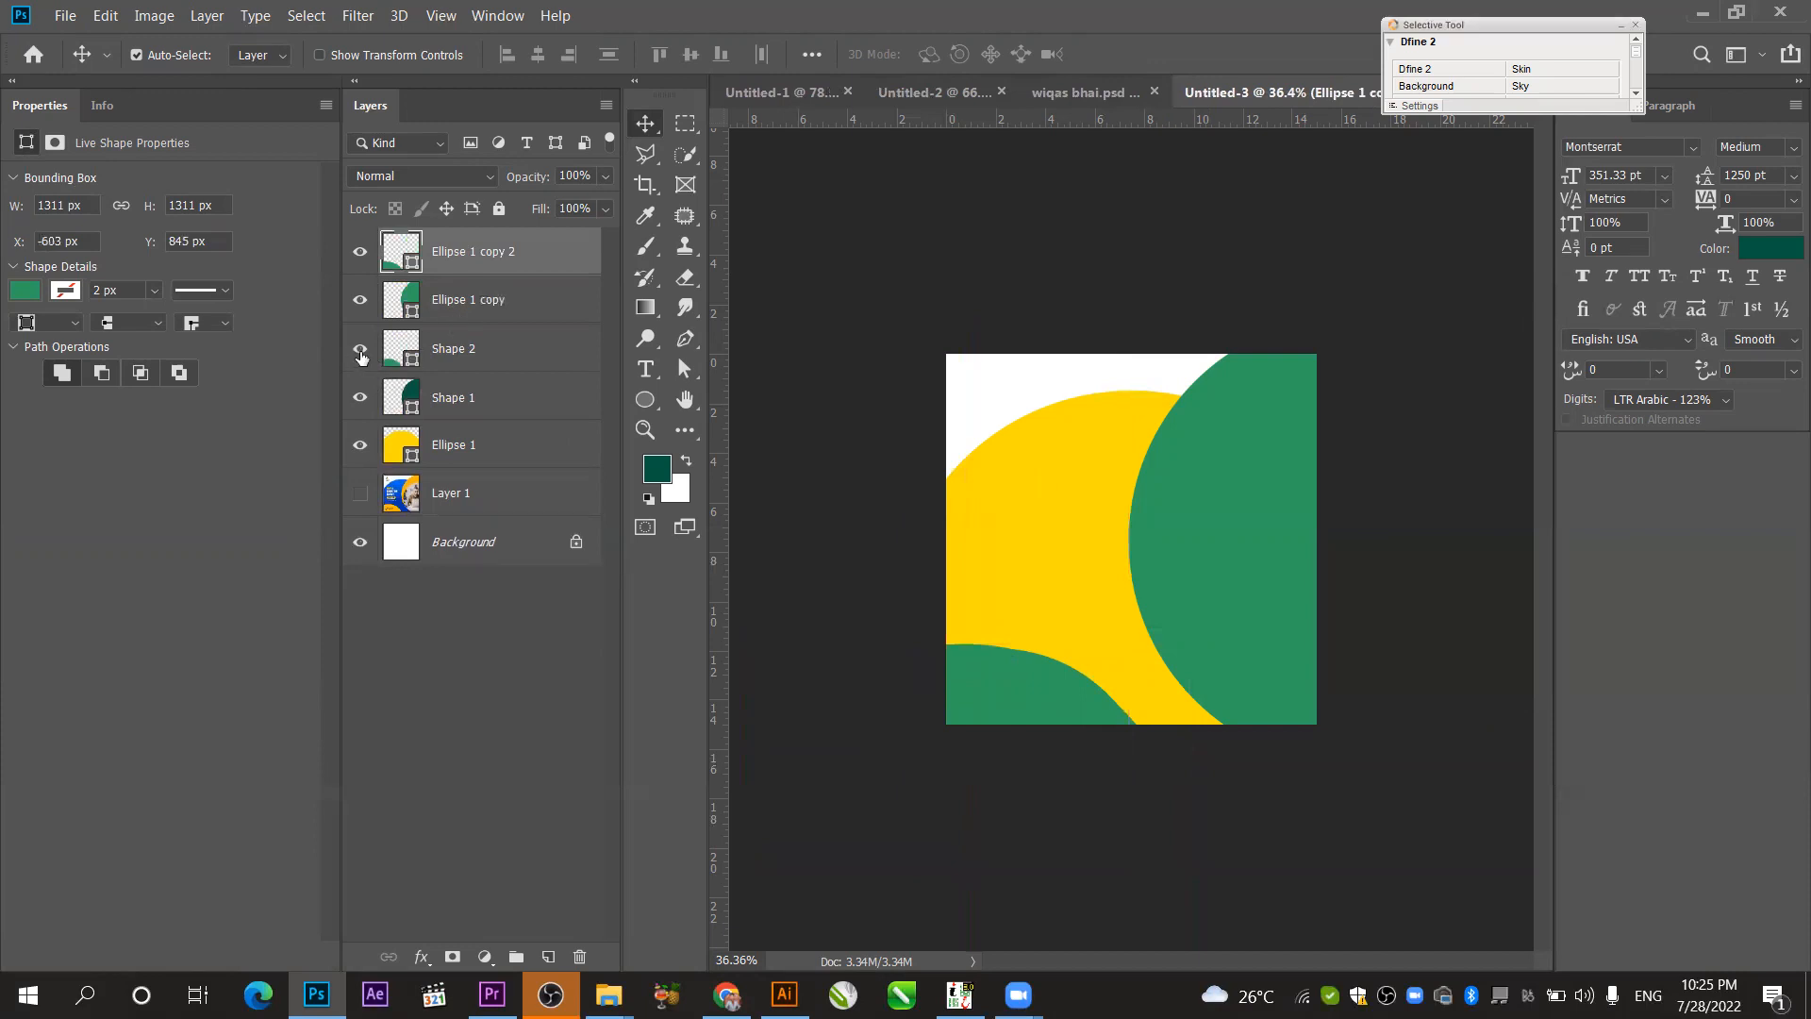
left_click_drag(1015, 666, 1033, 677)
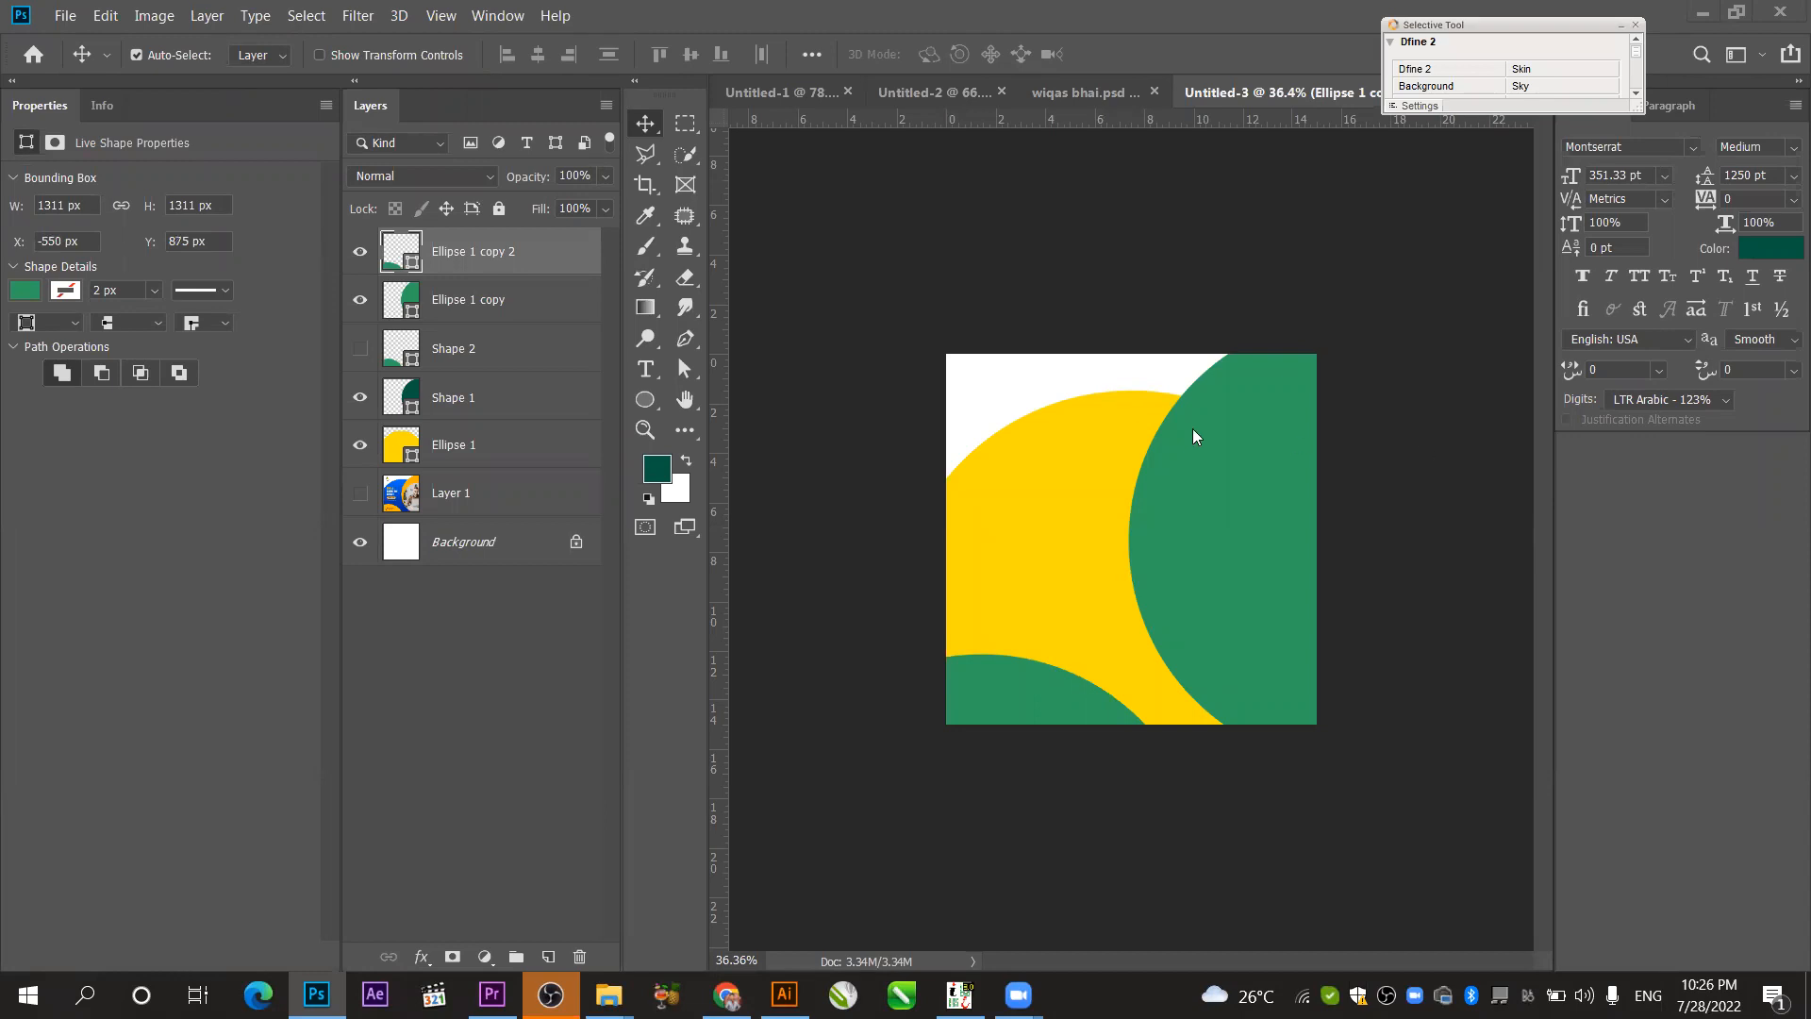
- Draw a thin closed green bar with a curved bump across the white area with the Pen tool, breaking the curve's outgoing handle
left_click(686, 340)
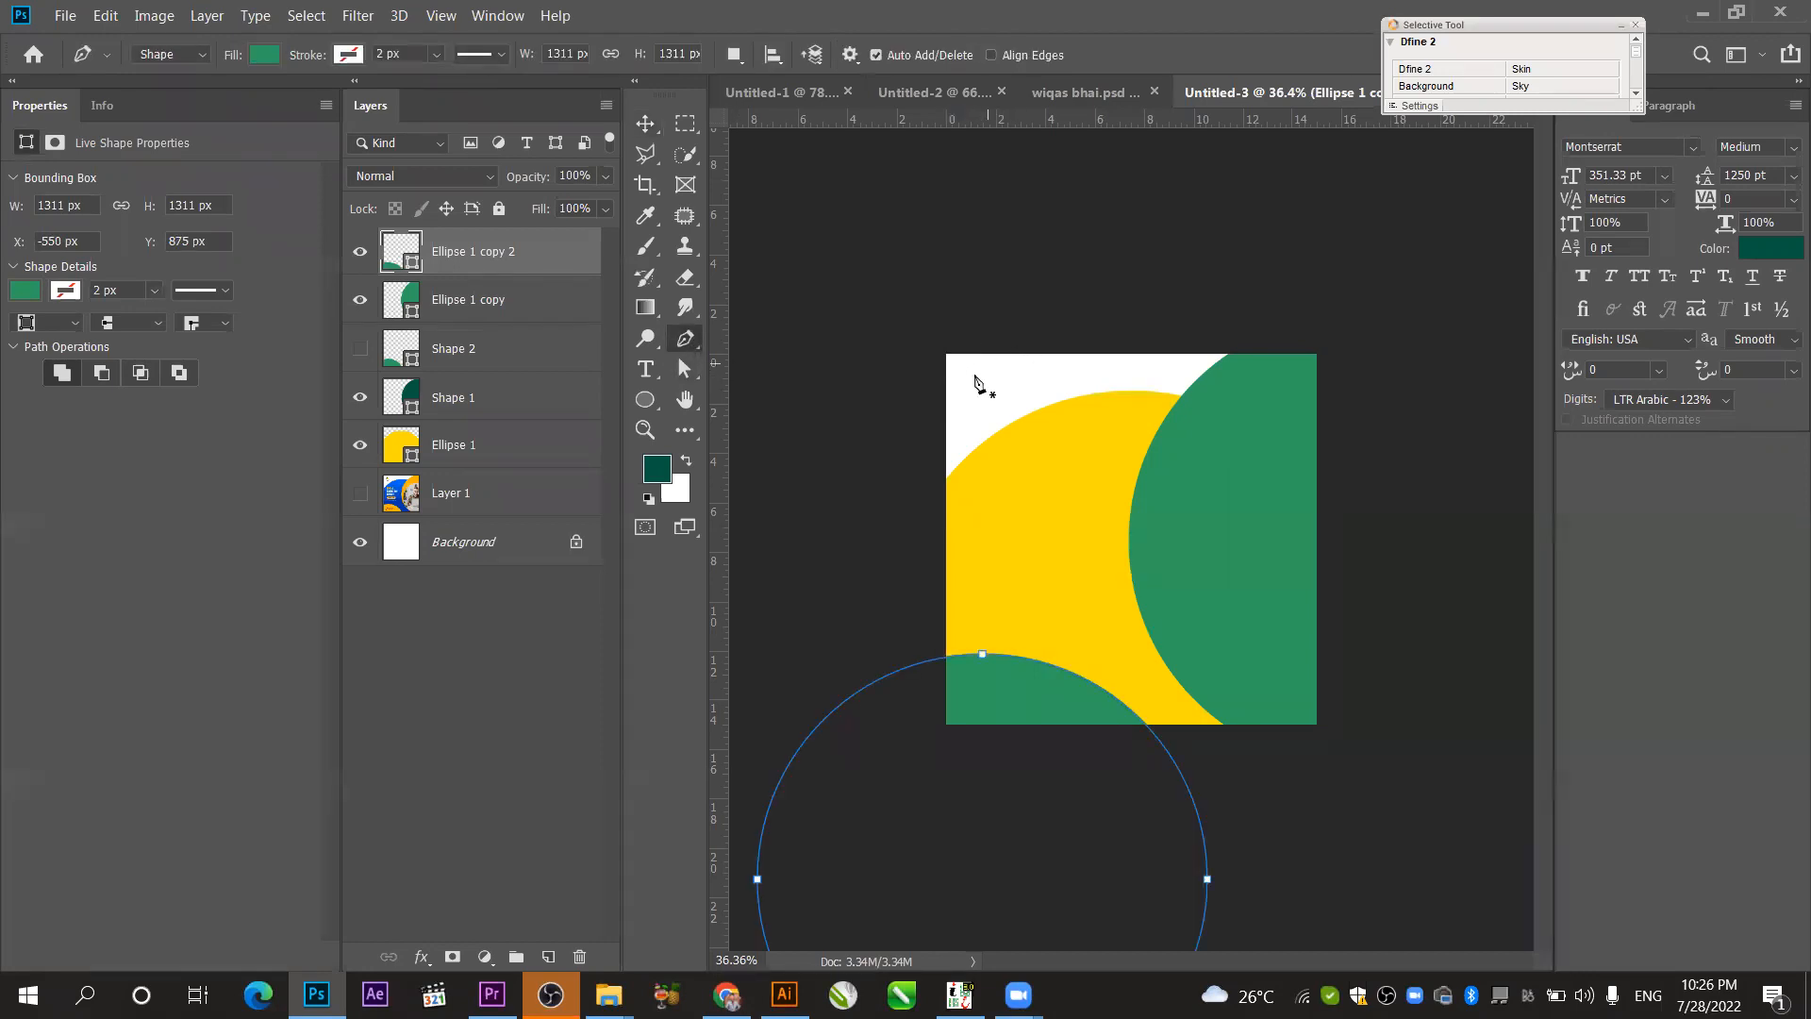
left_click(975, 374)
left_click(1045, 374)
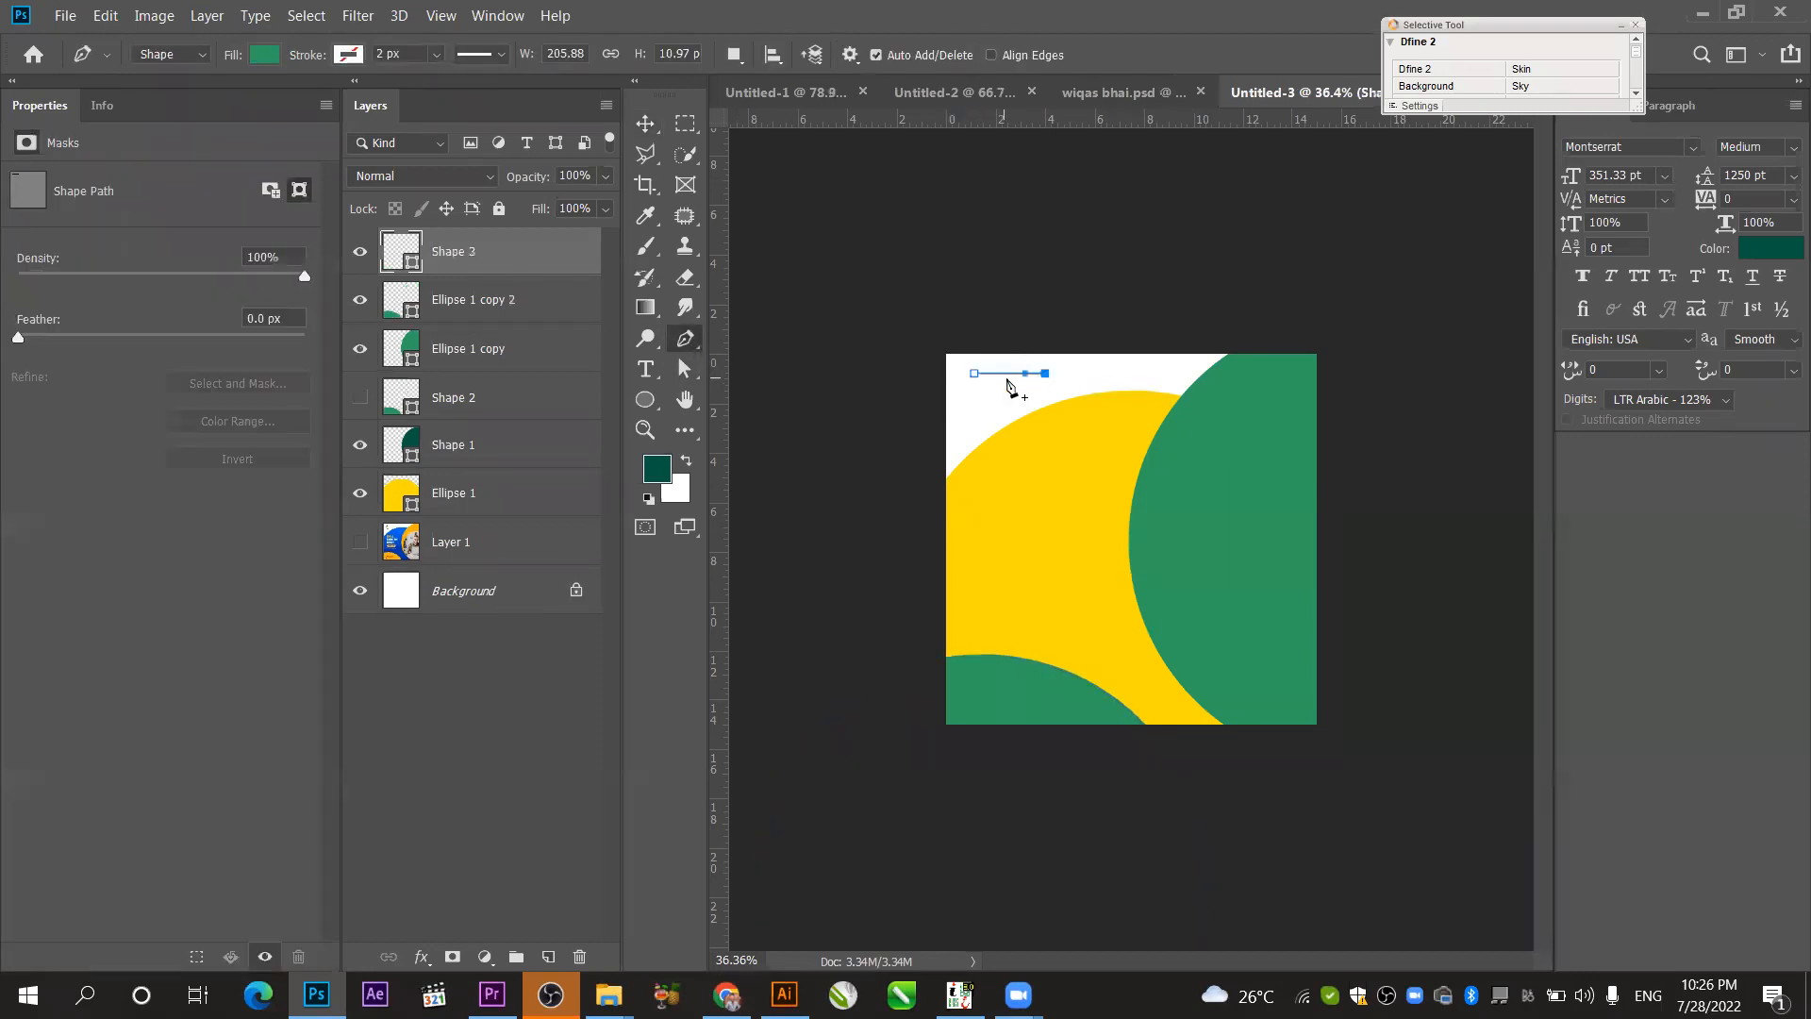
left_click(268, 56)
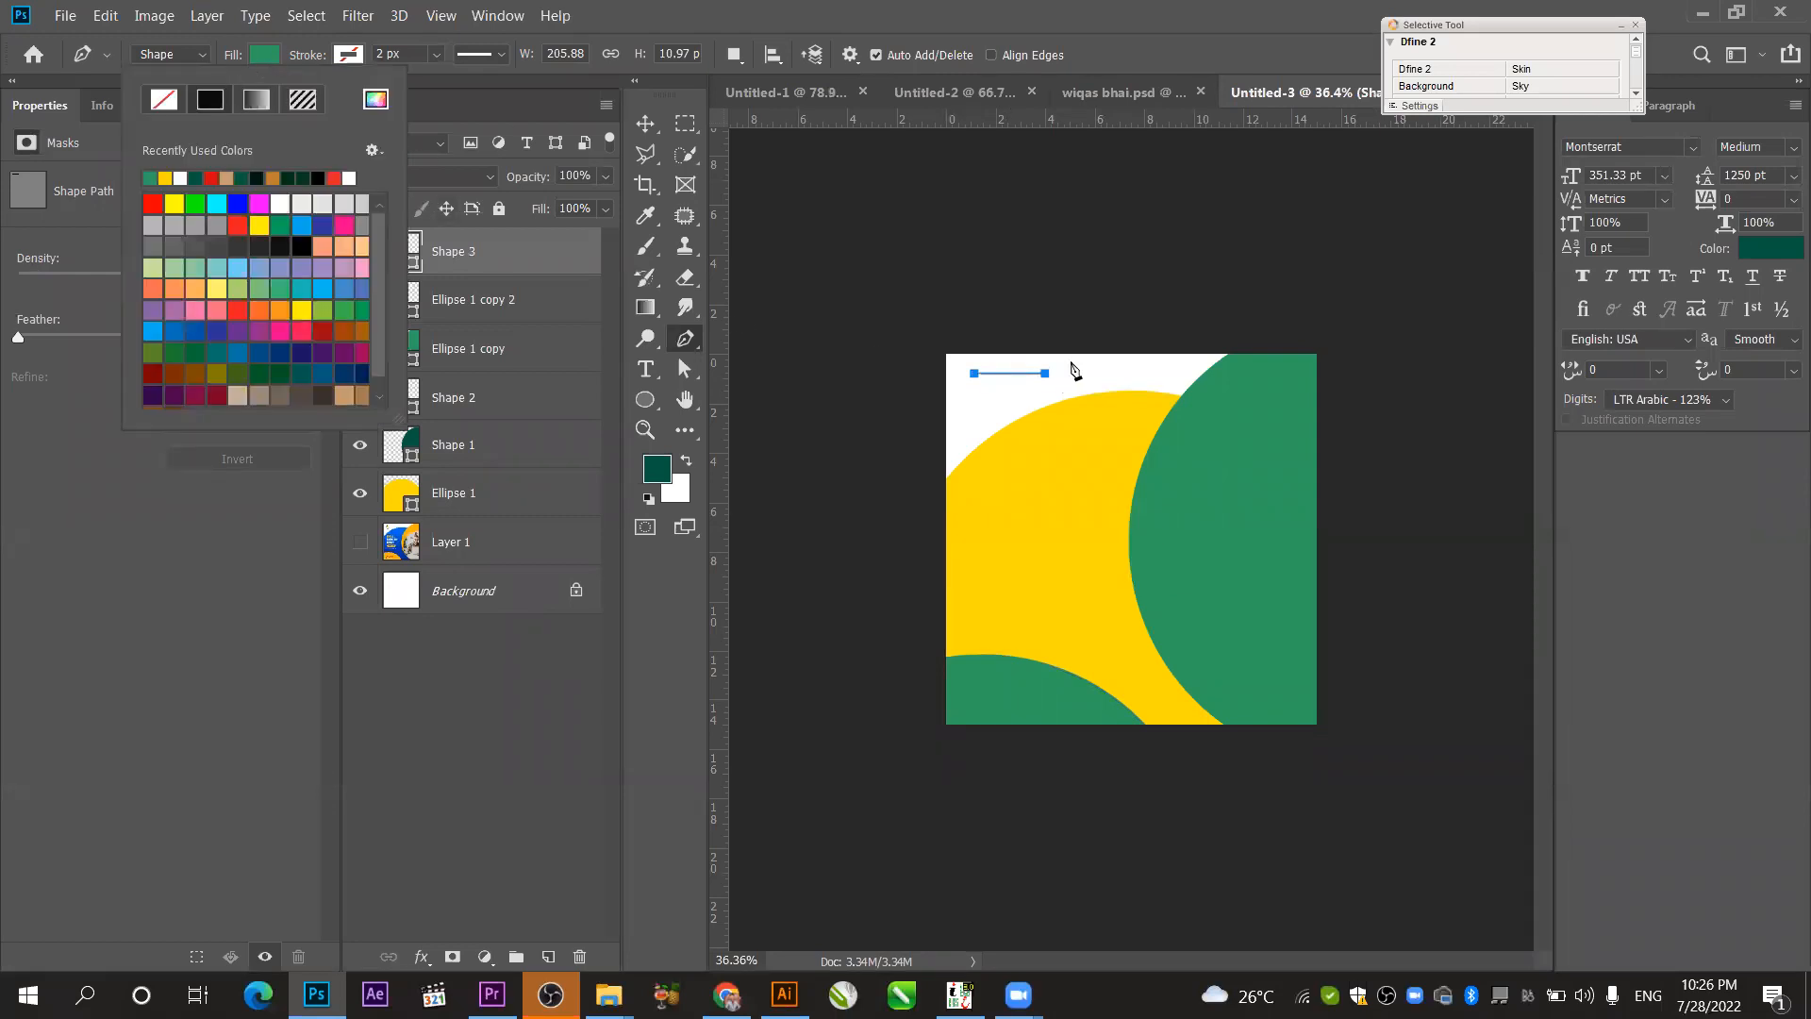
left_click_drag(1115, 369, 1147, 396)
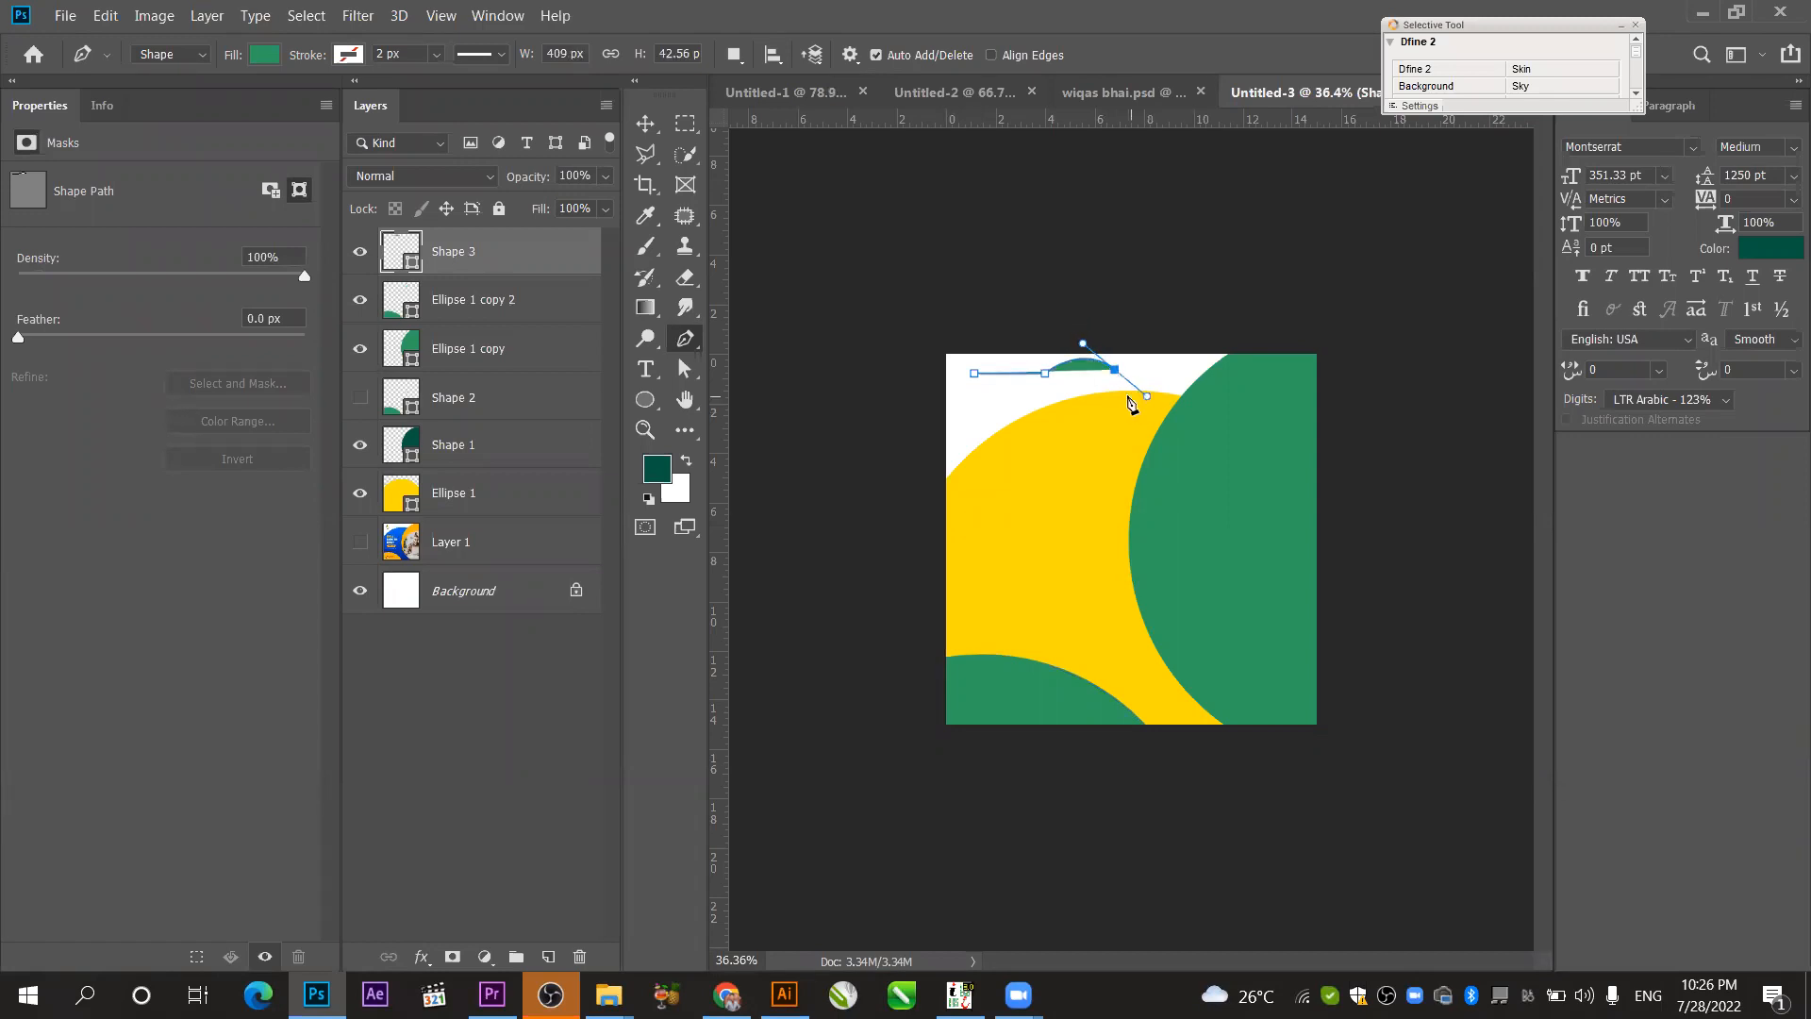
left_click(1115, 370, "alt")
left_click(1168, 370)
left_click(1168, 381)
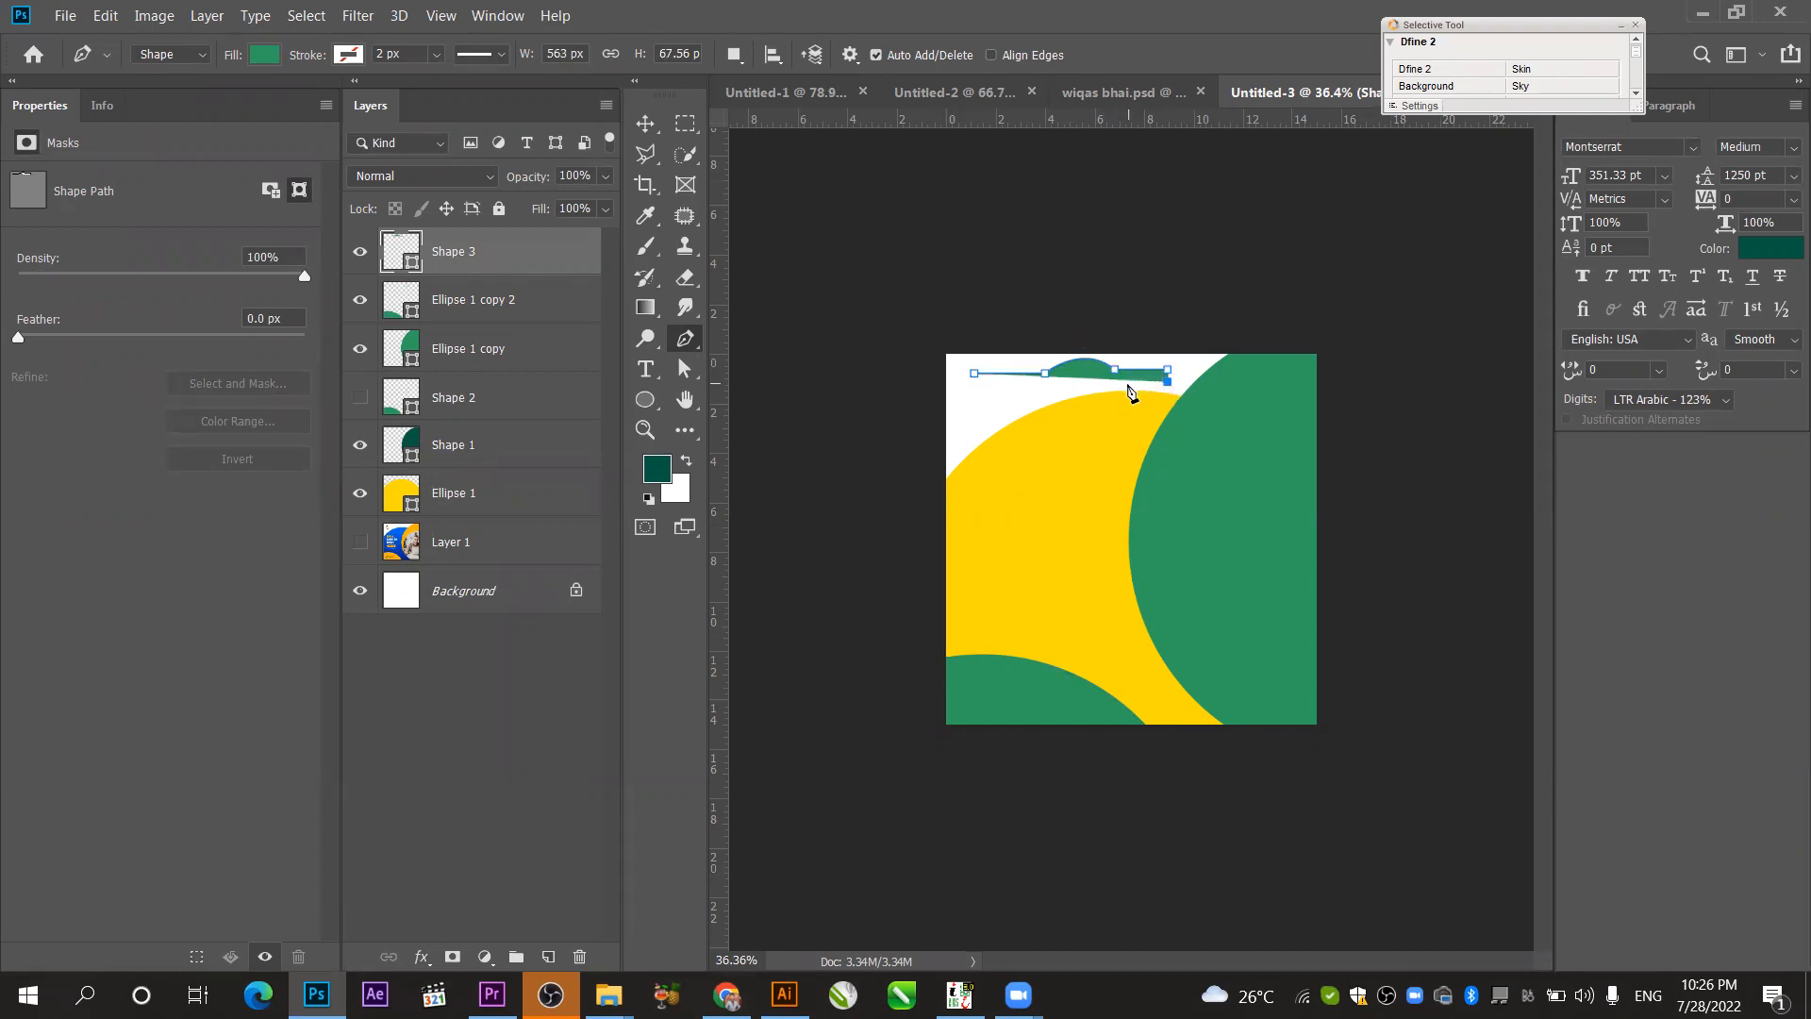
left_click(1117, 381)
left_click(973, 381)
left_click(974, 374)
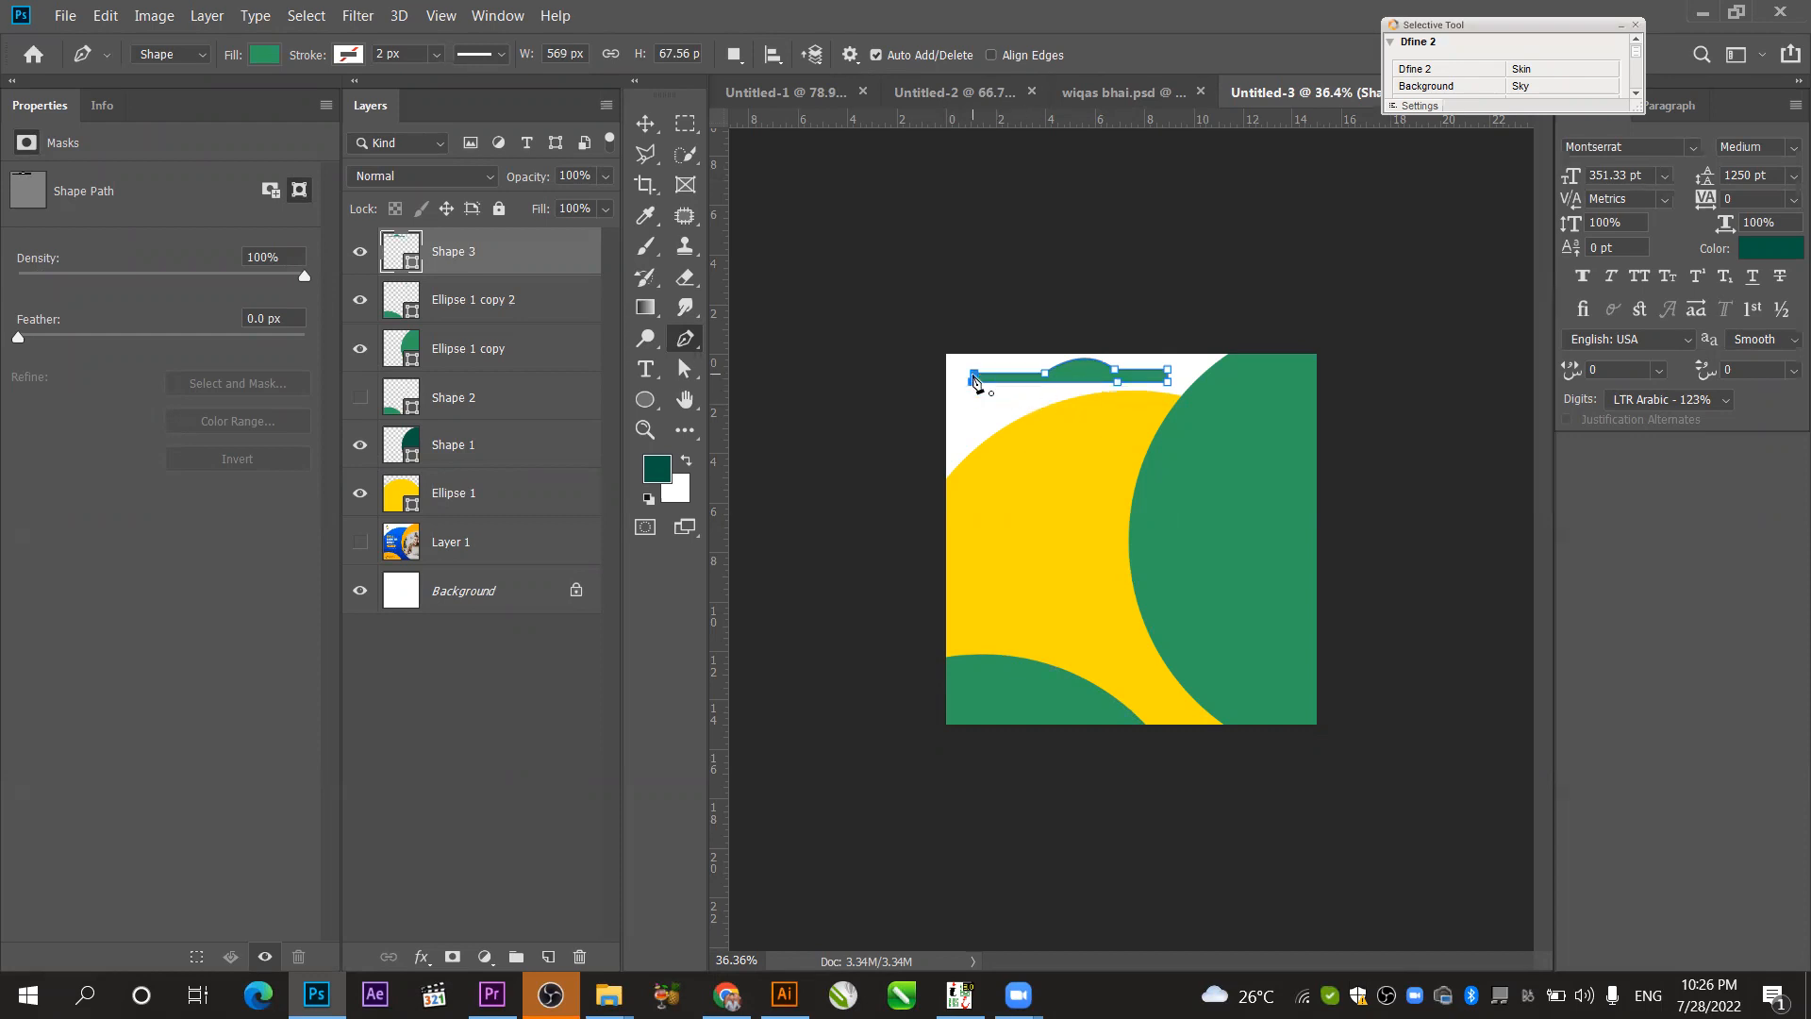
- Move the green bump shape around the yellow circle's upper edge and delete it
left_click(645, 122)
left_click(1119, 451)
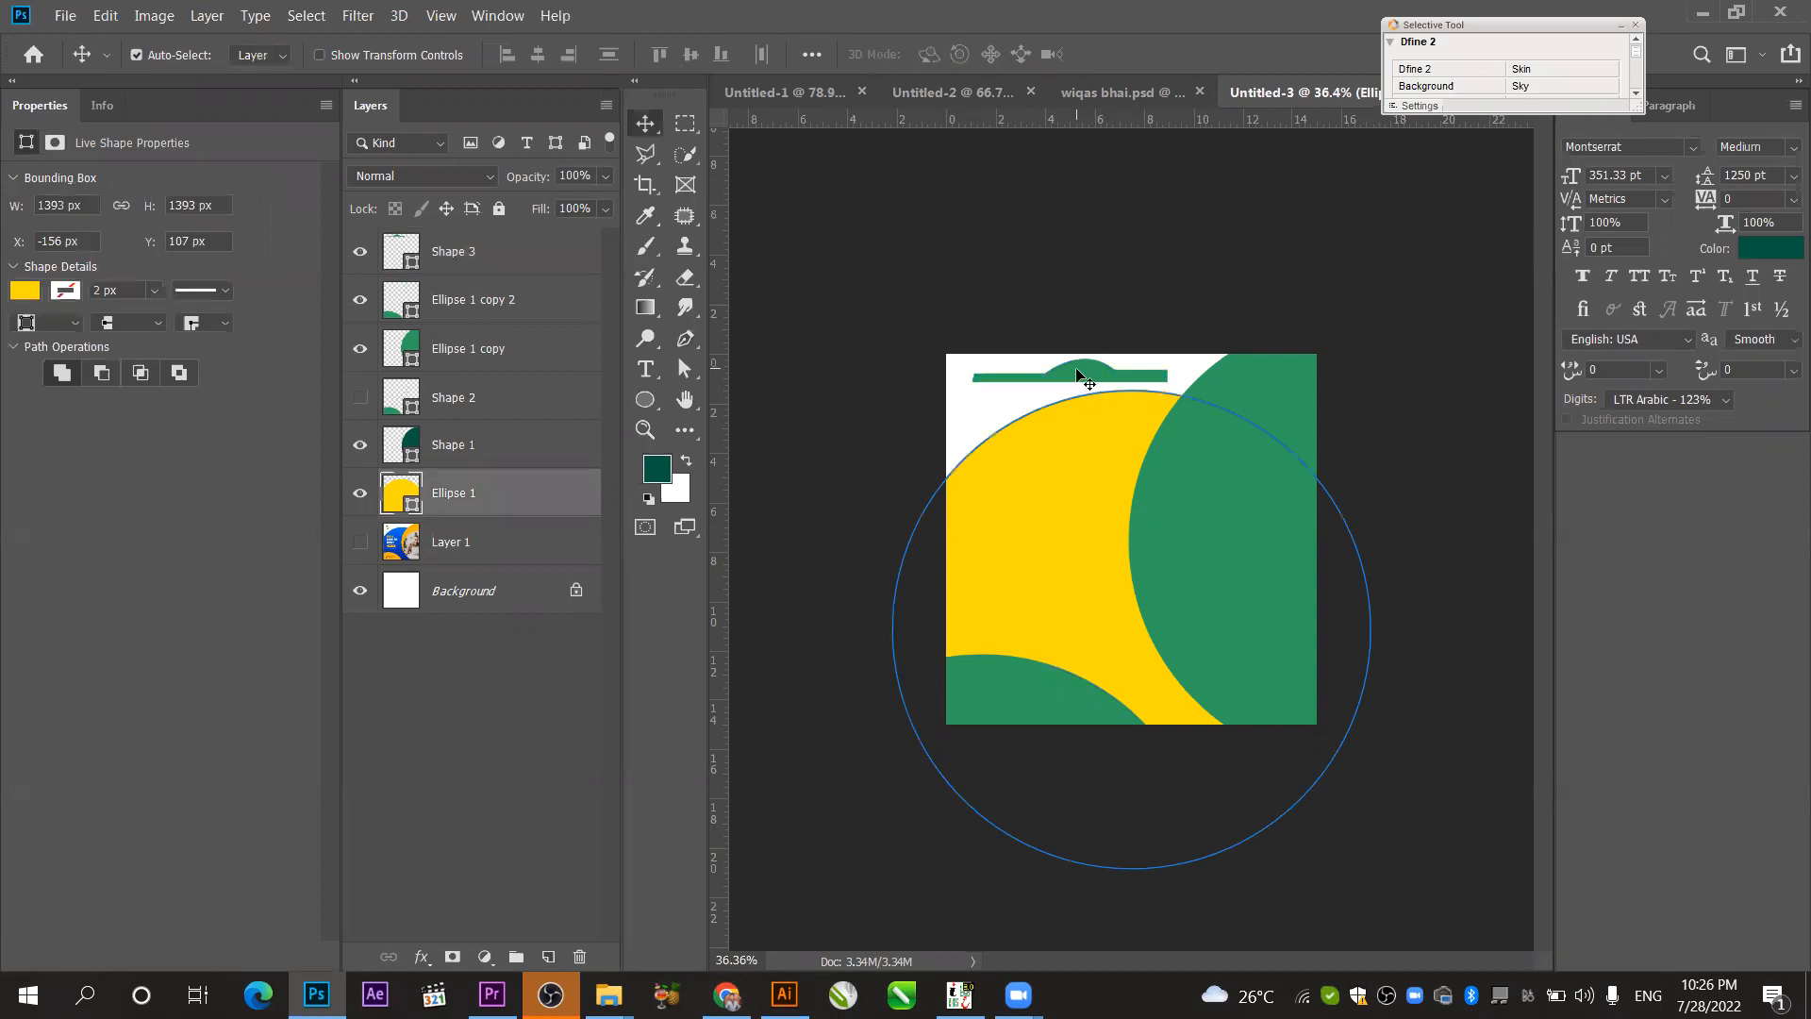
left_click_drag(1083, 377, 1067, 407)
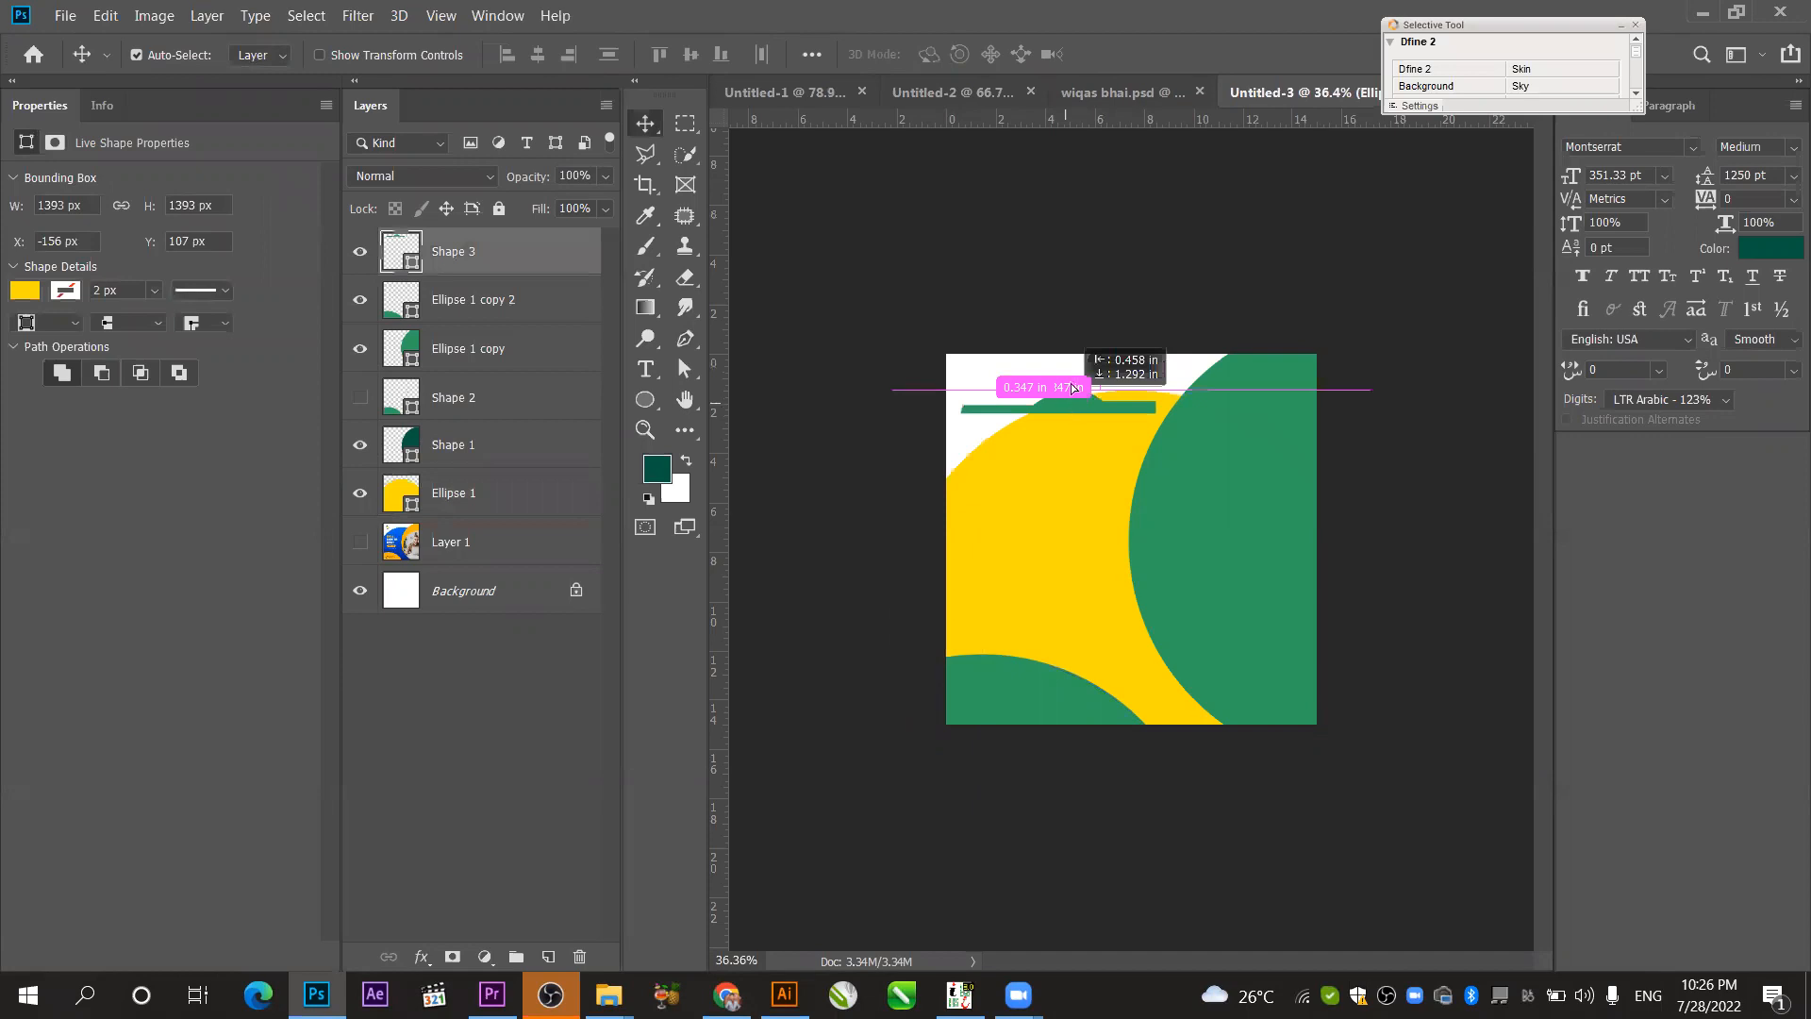
left_click_drag(1072, 387, 1072, 388)
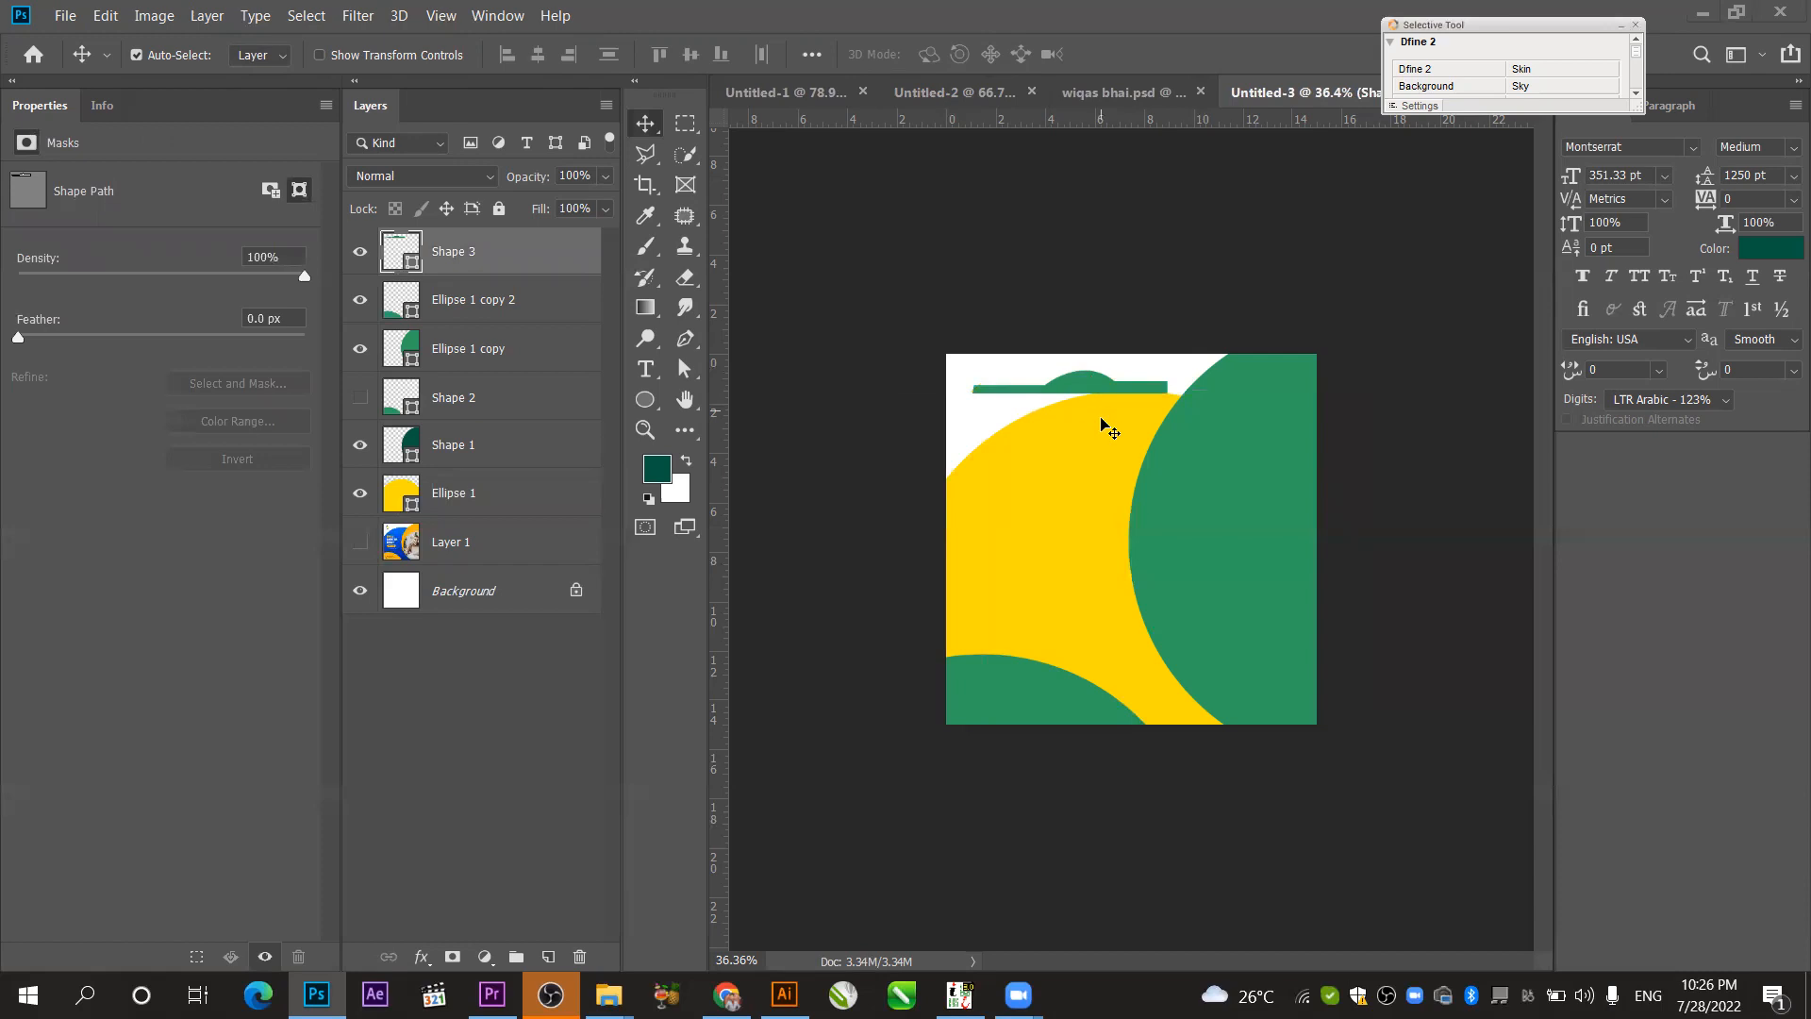
left_click_drag(1084, 384, 1113, 335)
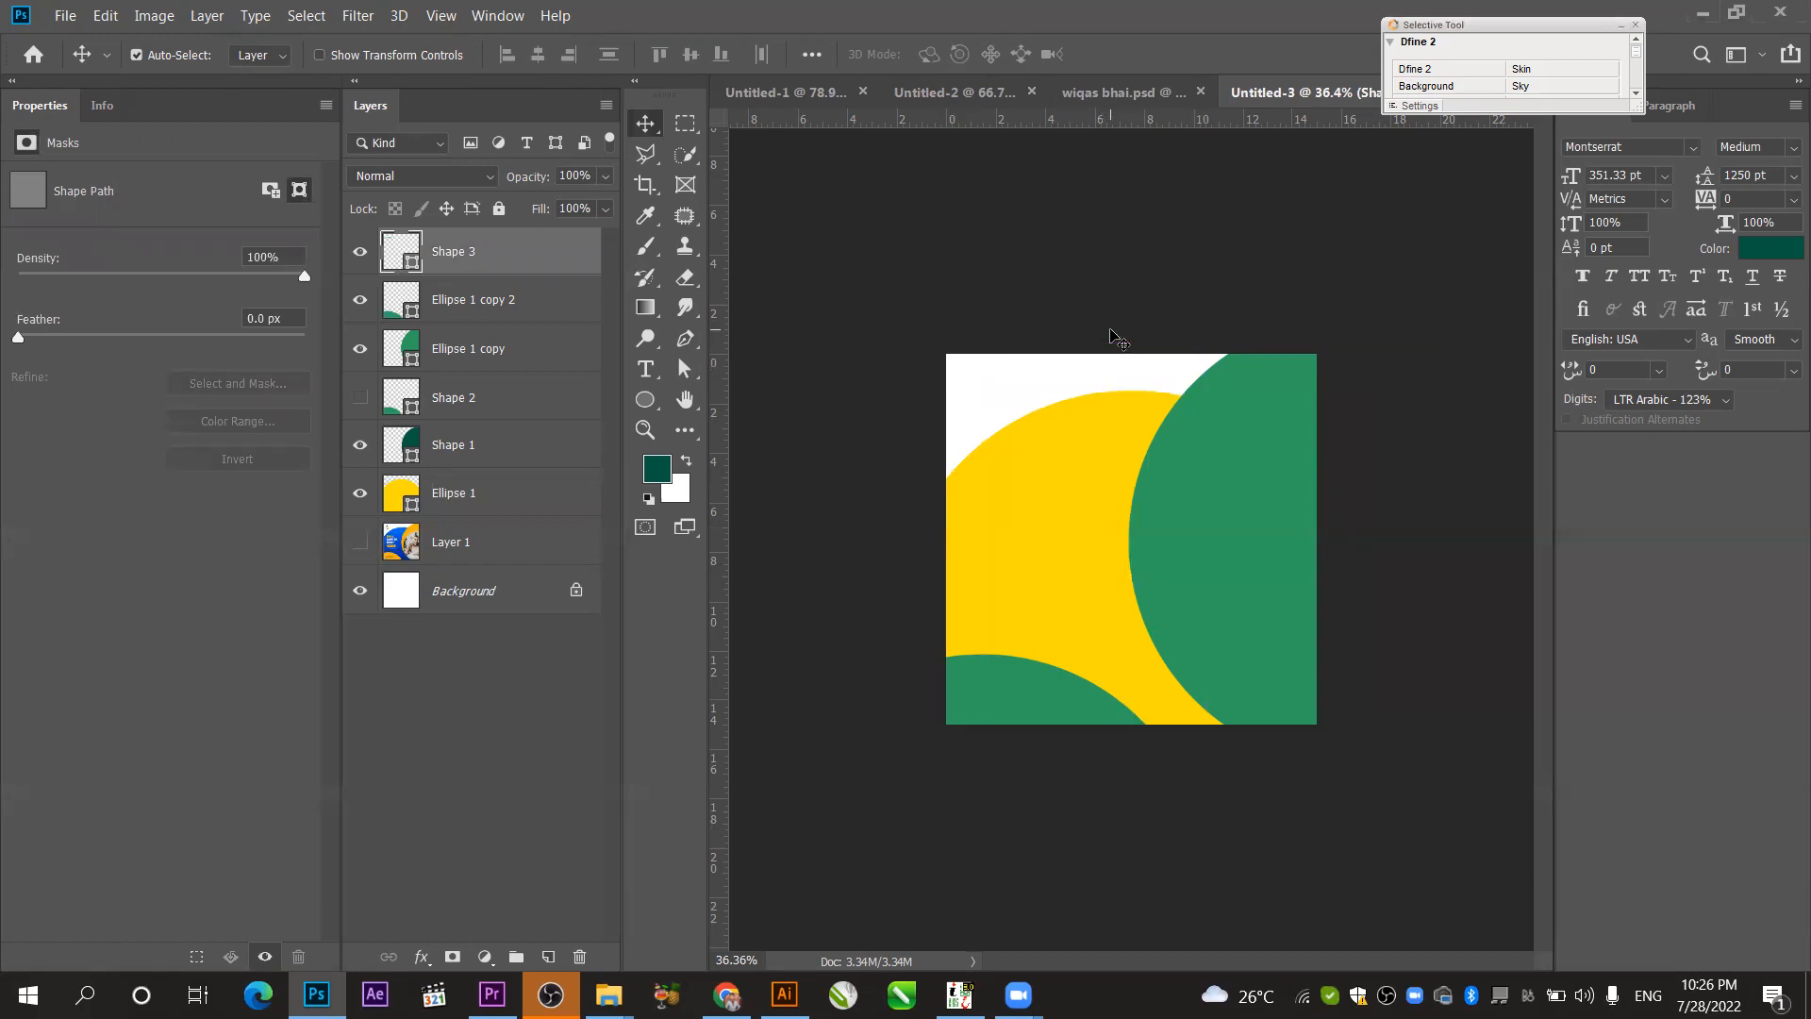
key("Delete")
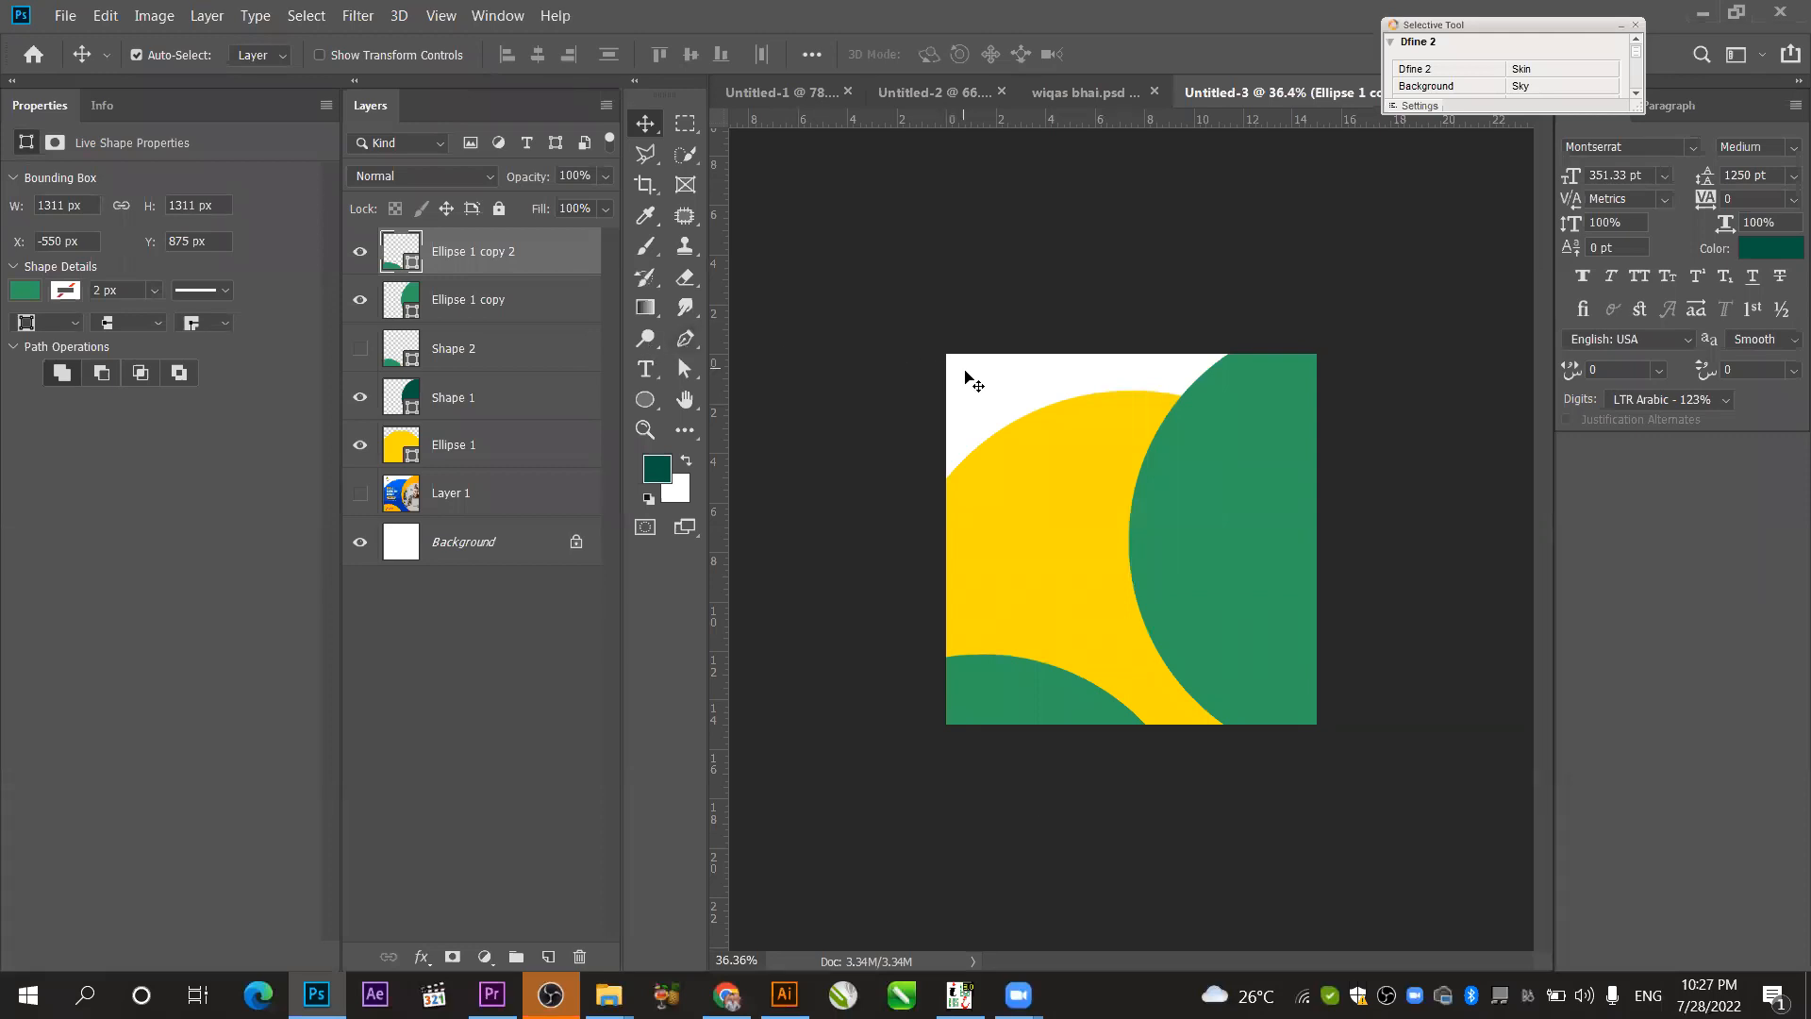
- Draw a straight segment and a curve with the Pen tool, try the following point with the handle intact, and undo that point
left_click(683, 338)
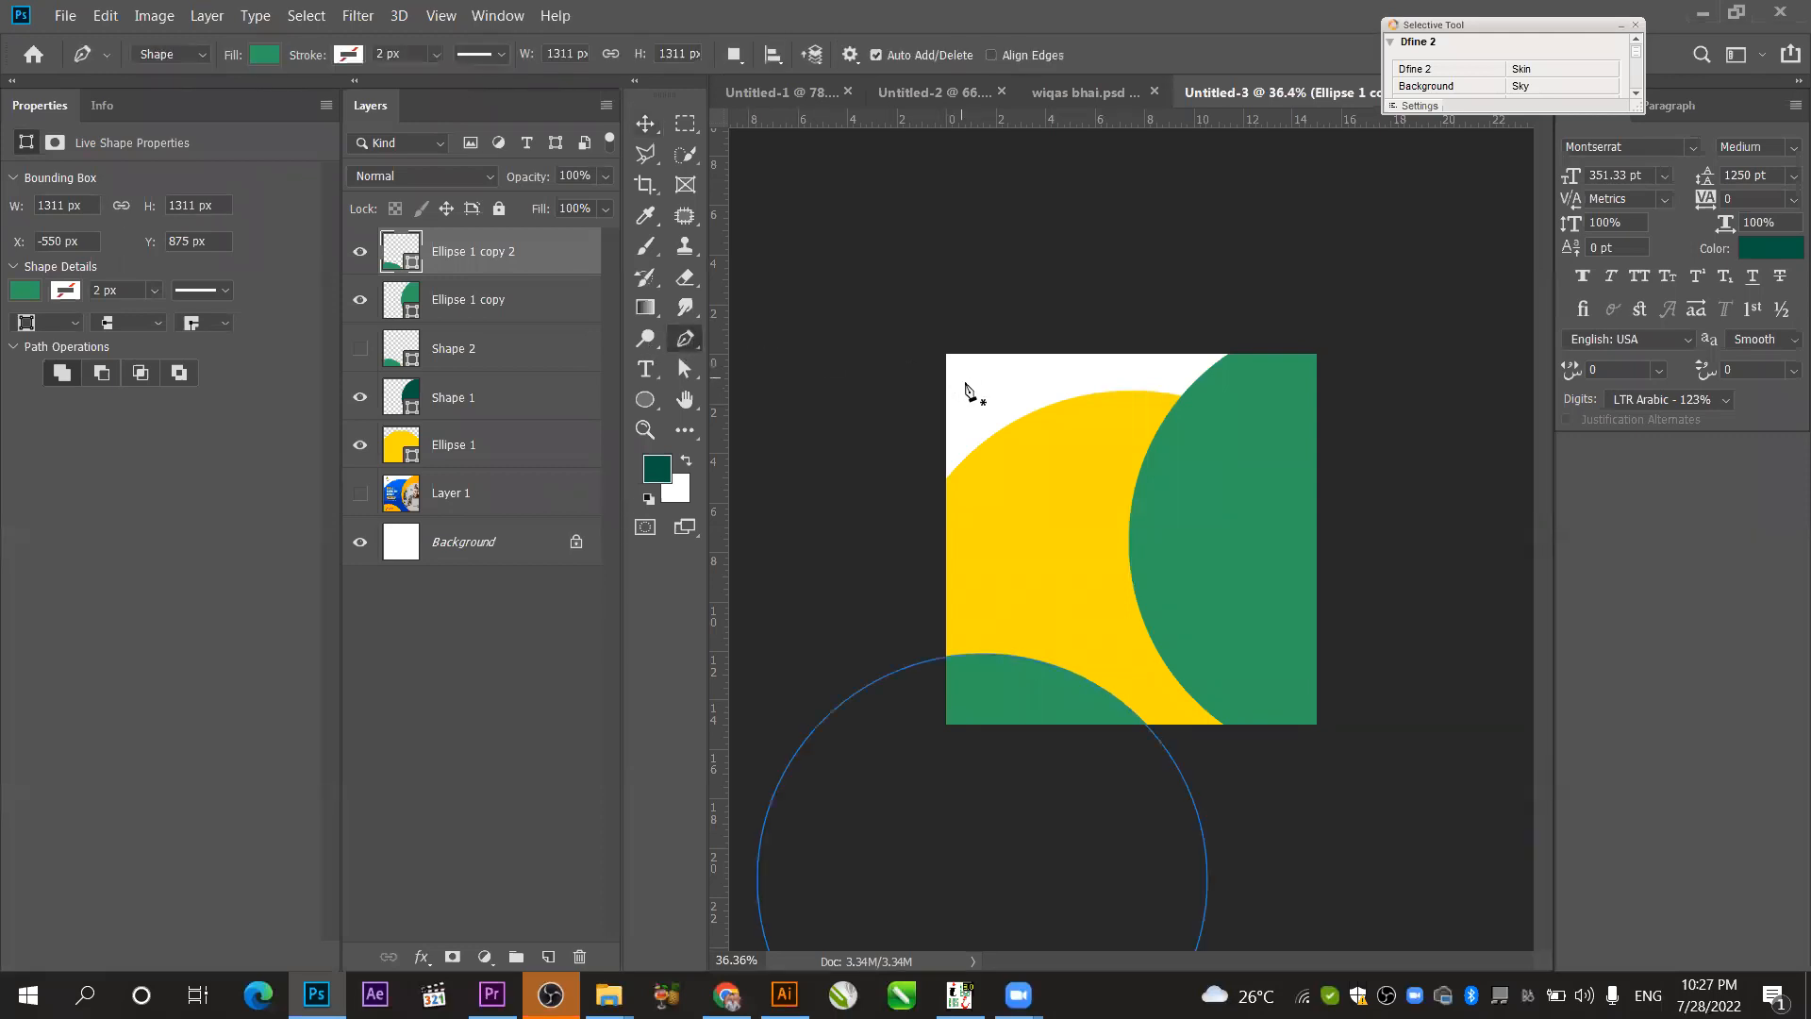
left_click(965, 383)
left_click(1039, 382)
left_click_drag(1112, 377, 1161, 439)
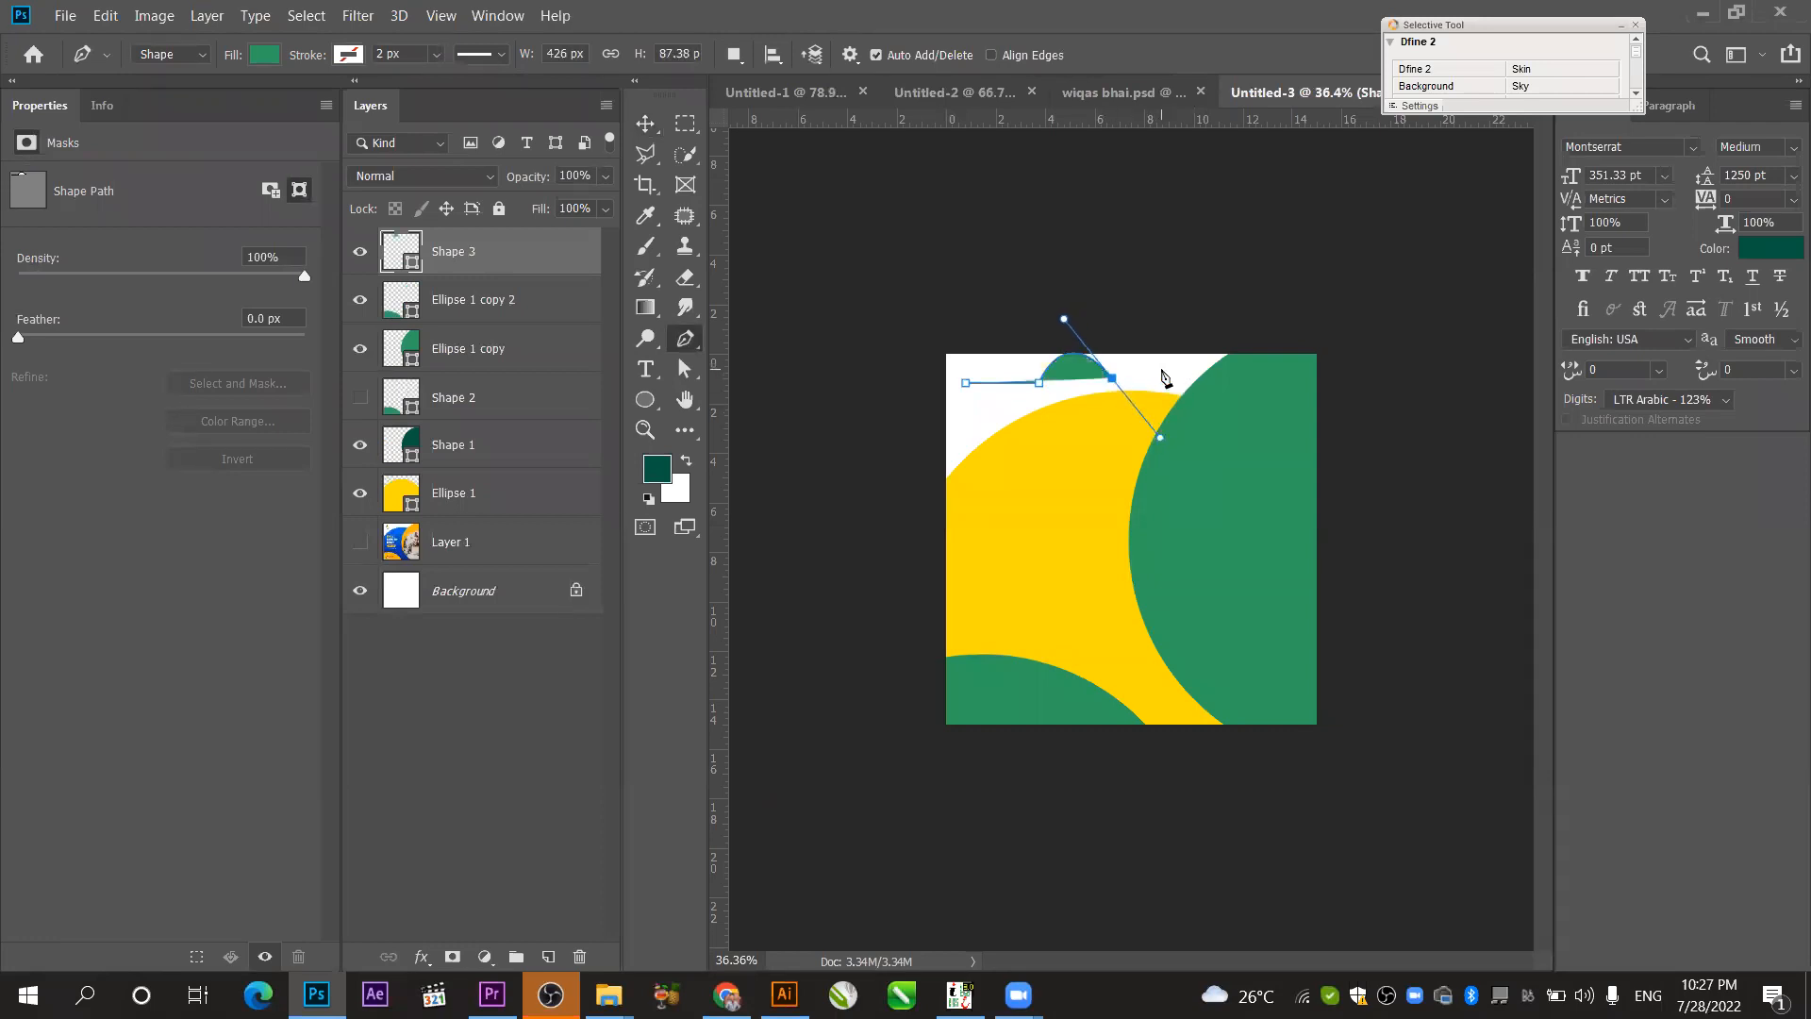
left_click(1162, 374)
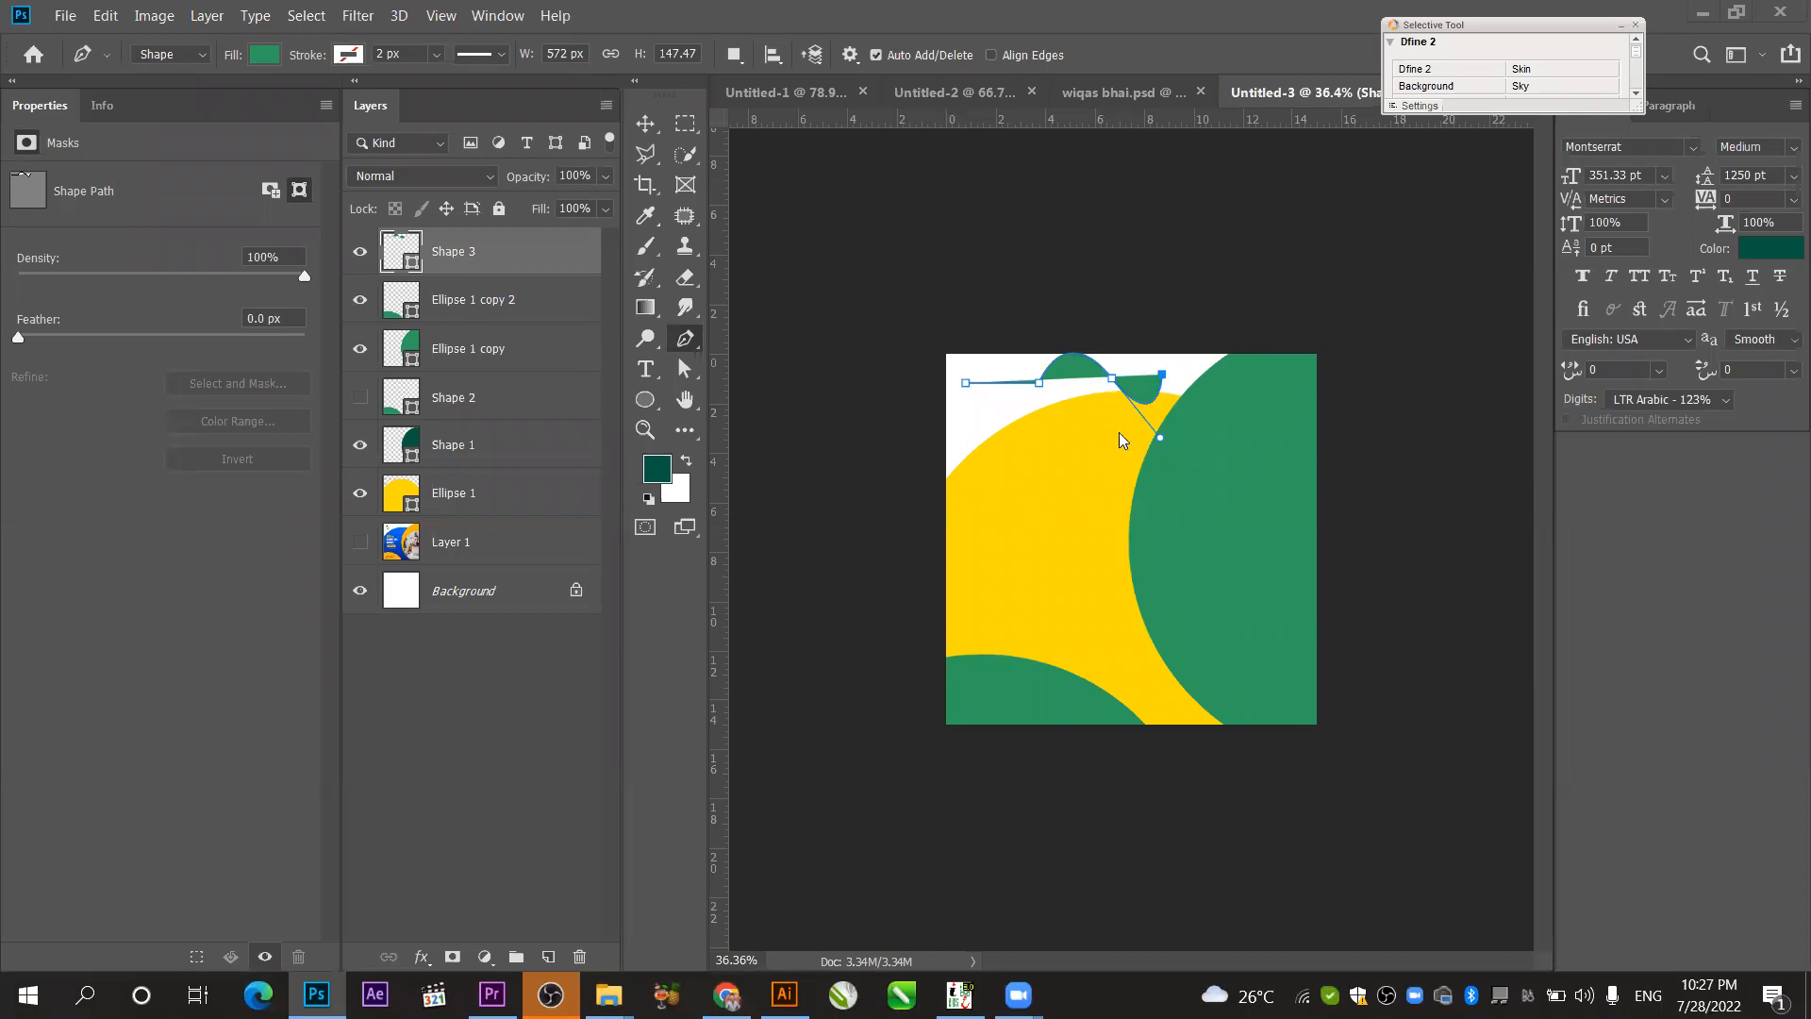
key("ctrl+z")
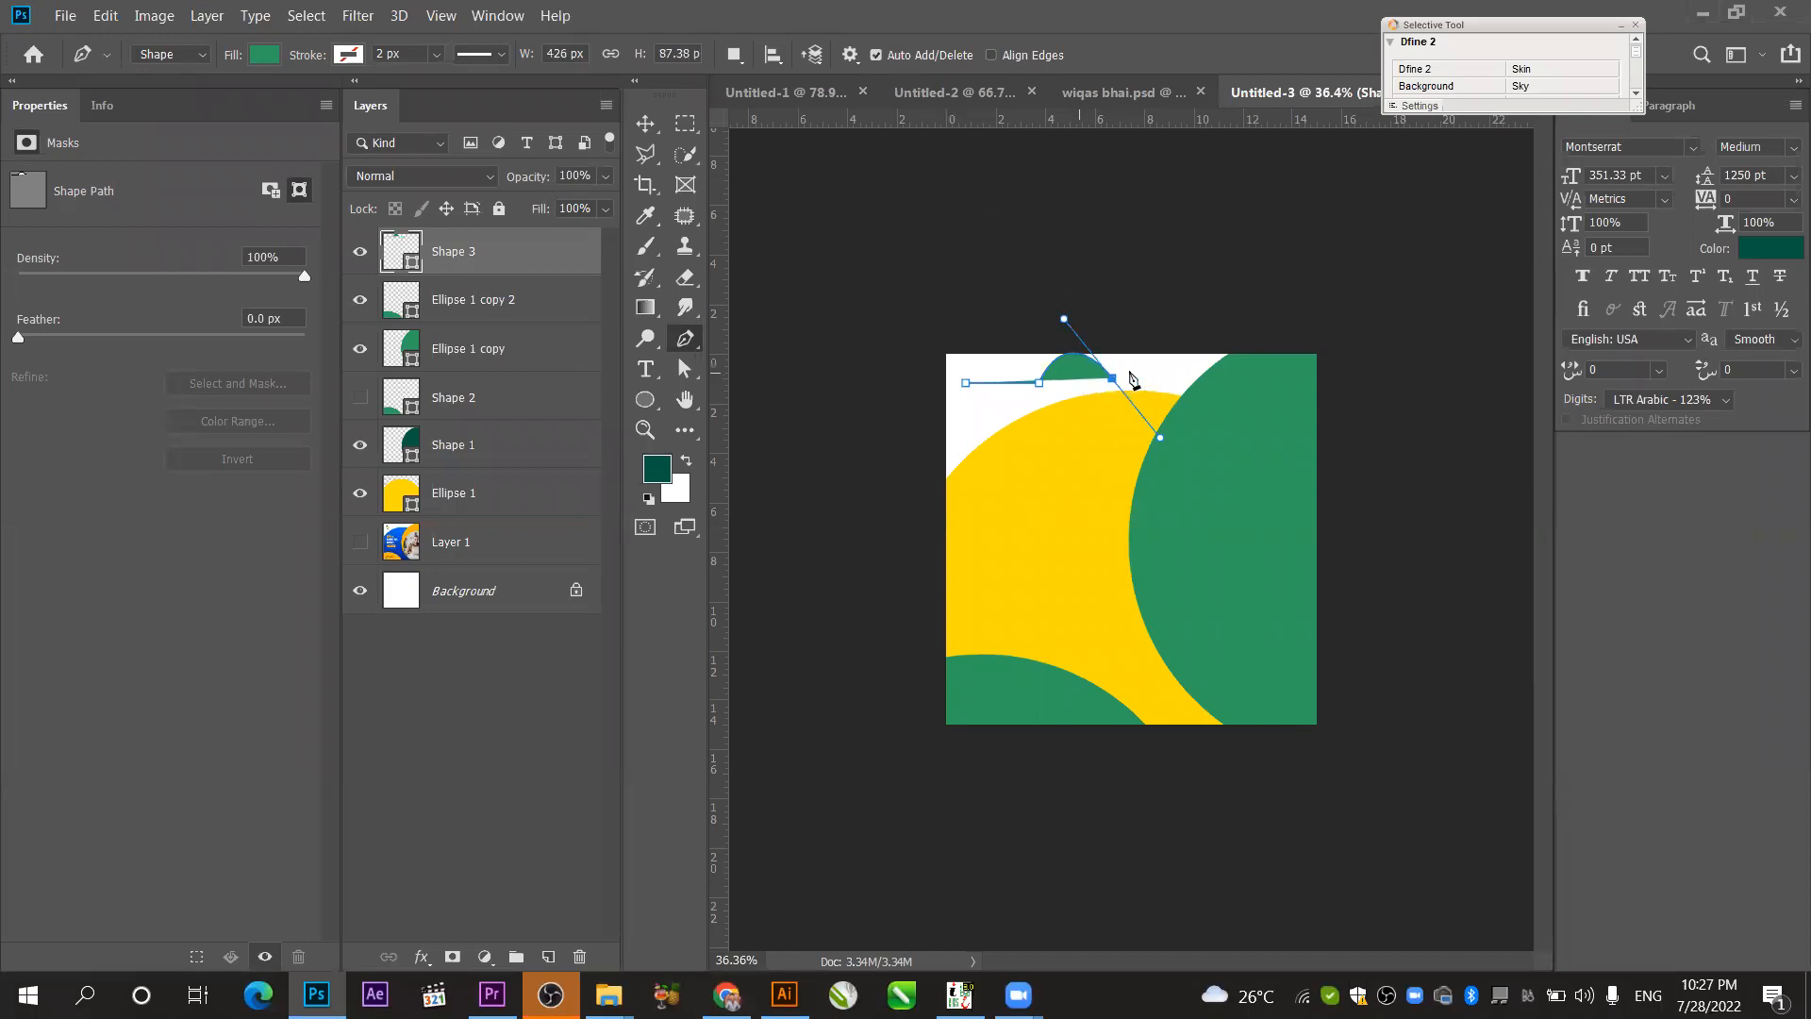
- Break the curve's outgoing handle, complete the outline with straight segments, and delete the practice shape
left_click(1113, 380)
left_click(1162, 378)
left_click(1162, 387)
left_click(958, 385)
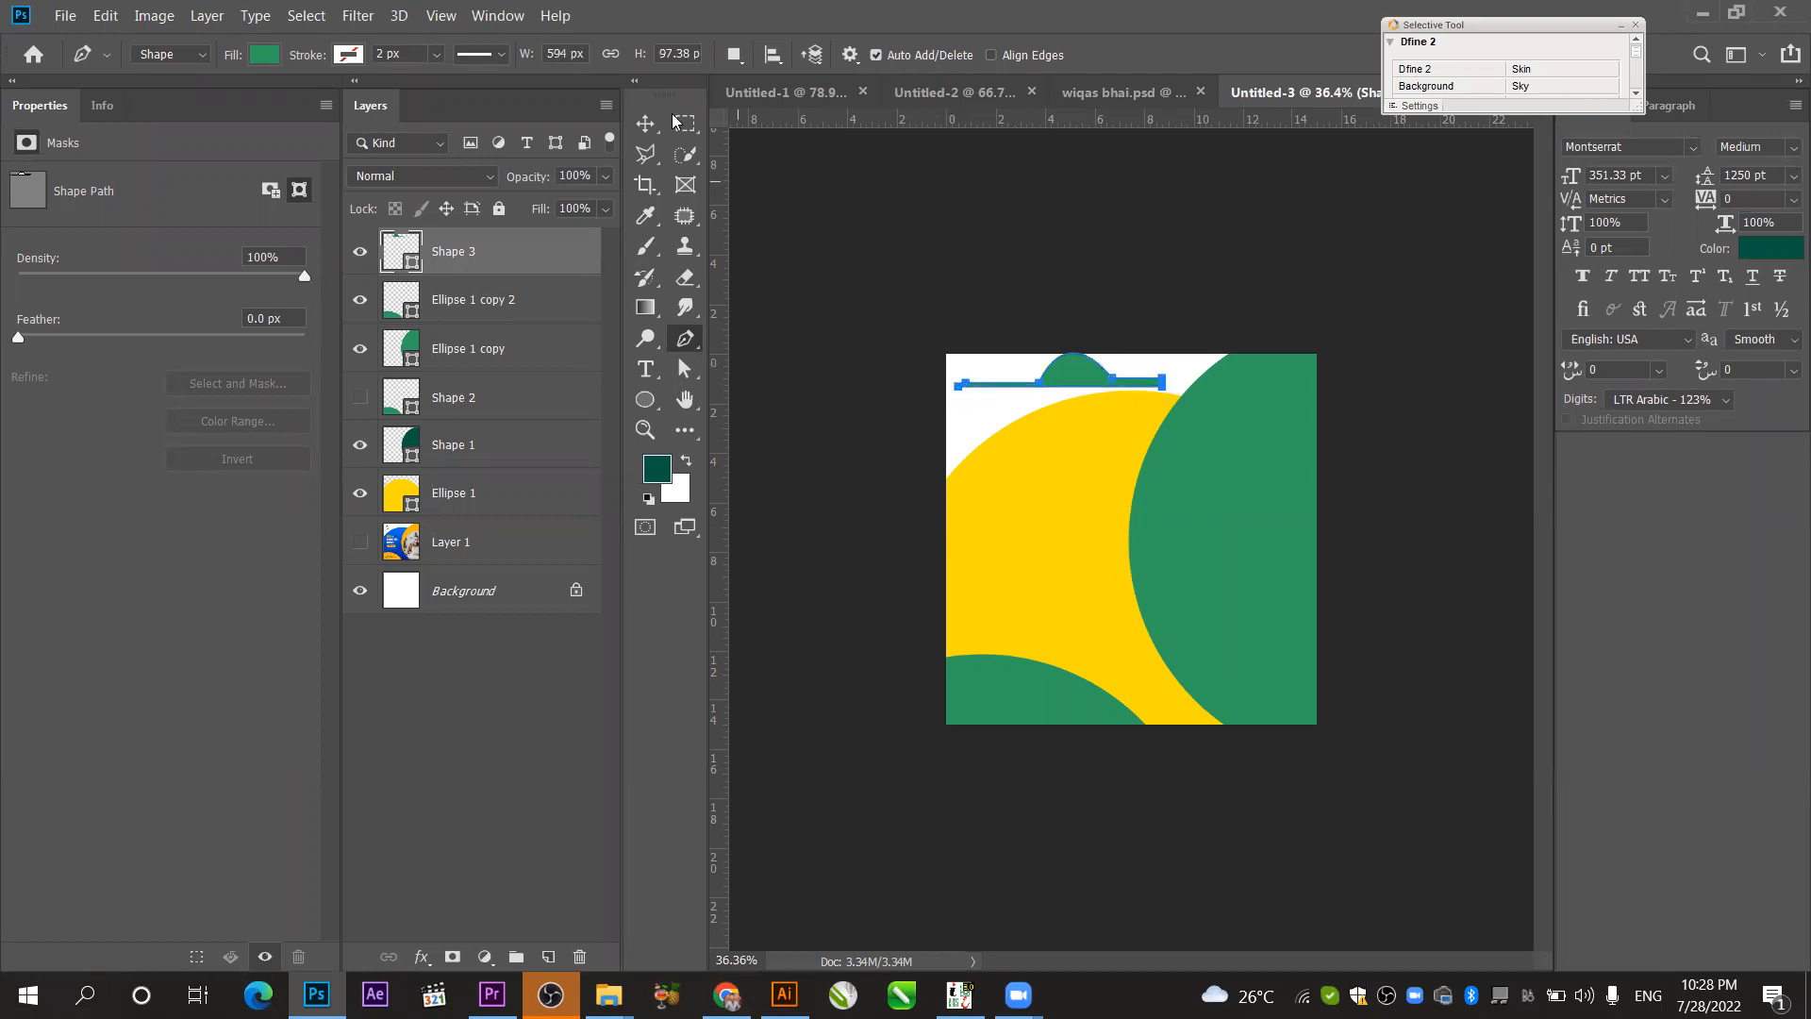
left_click(648, 125)
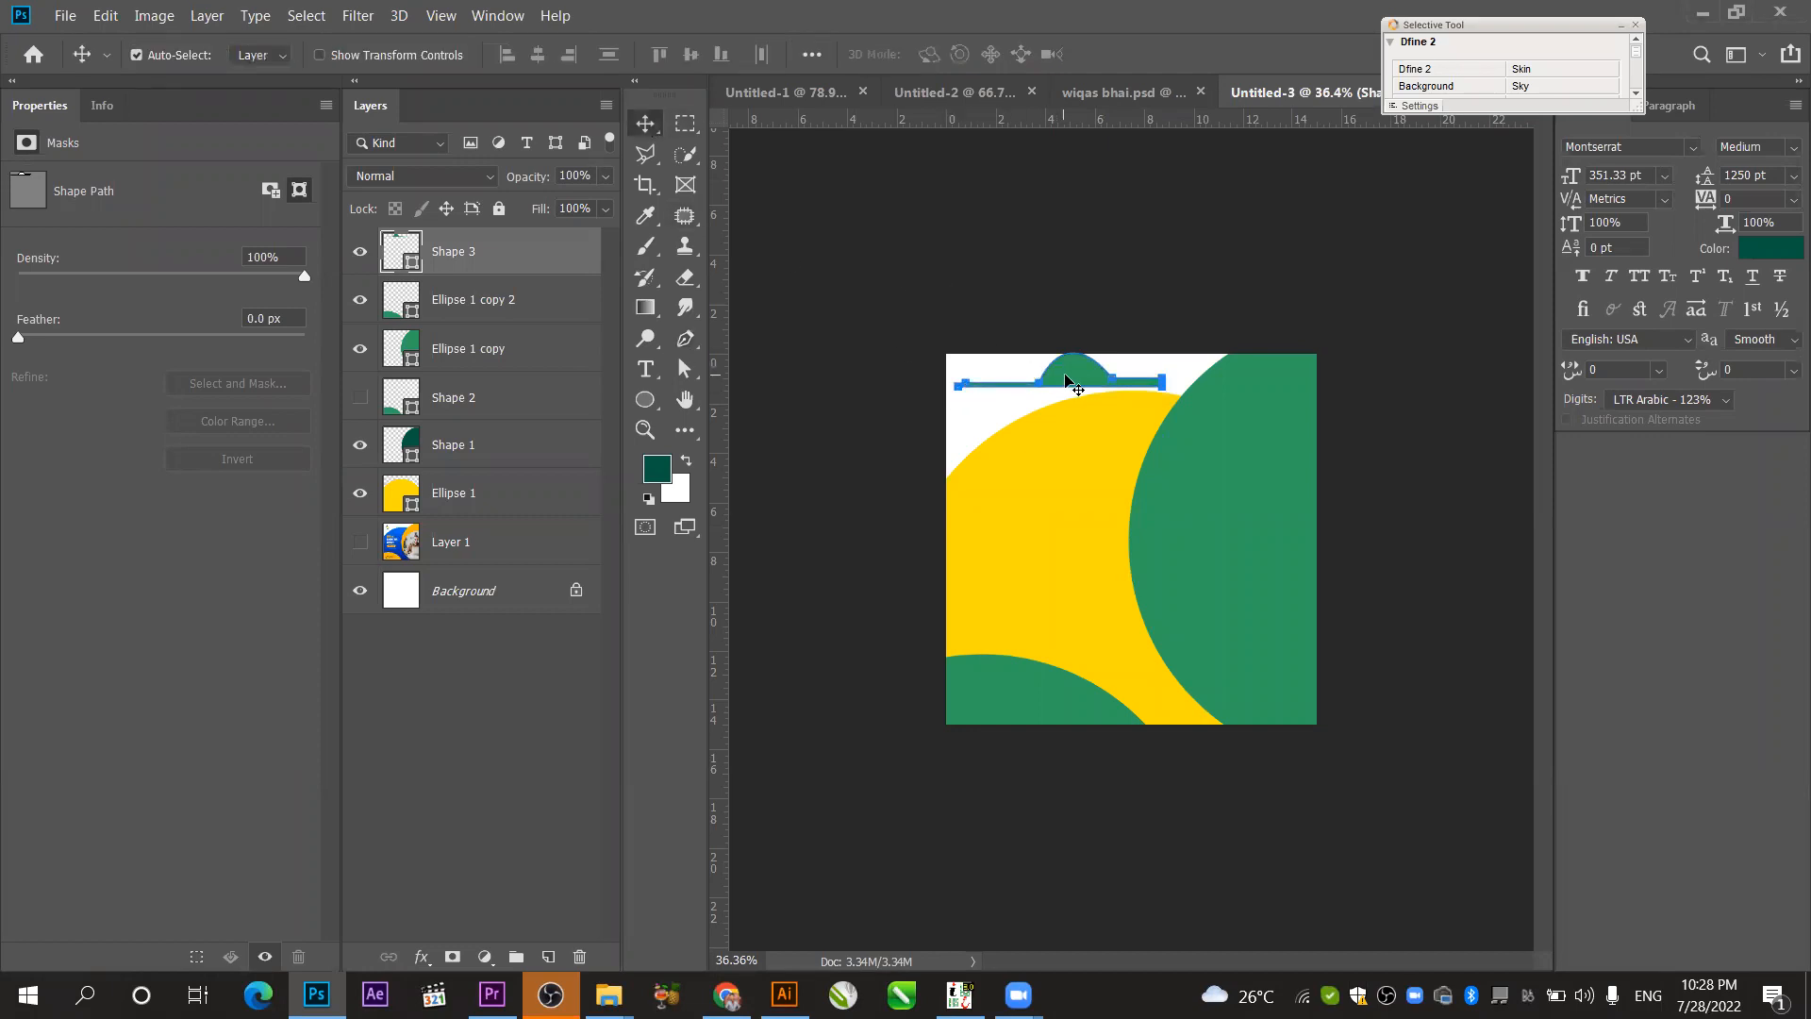
key("Delete")
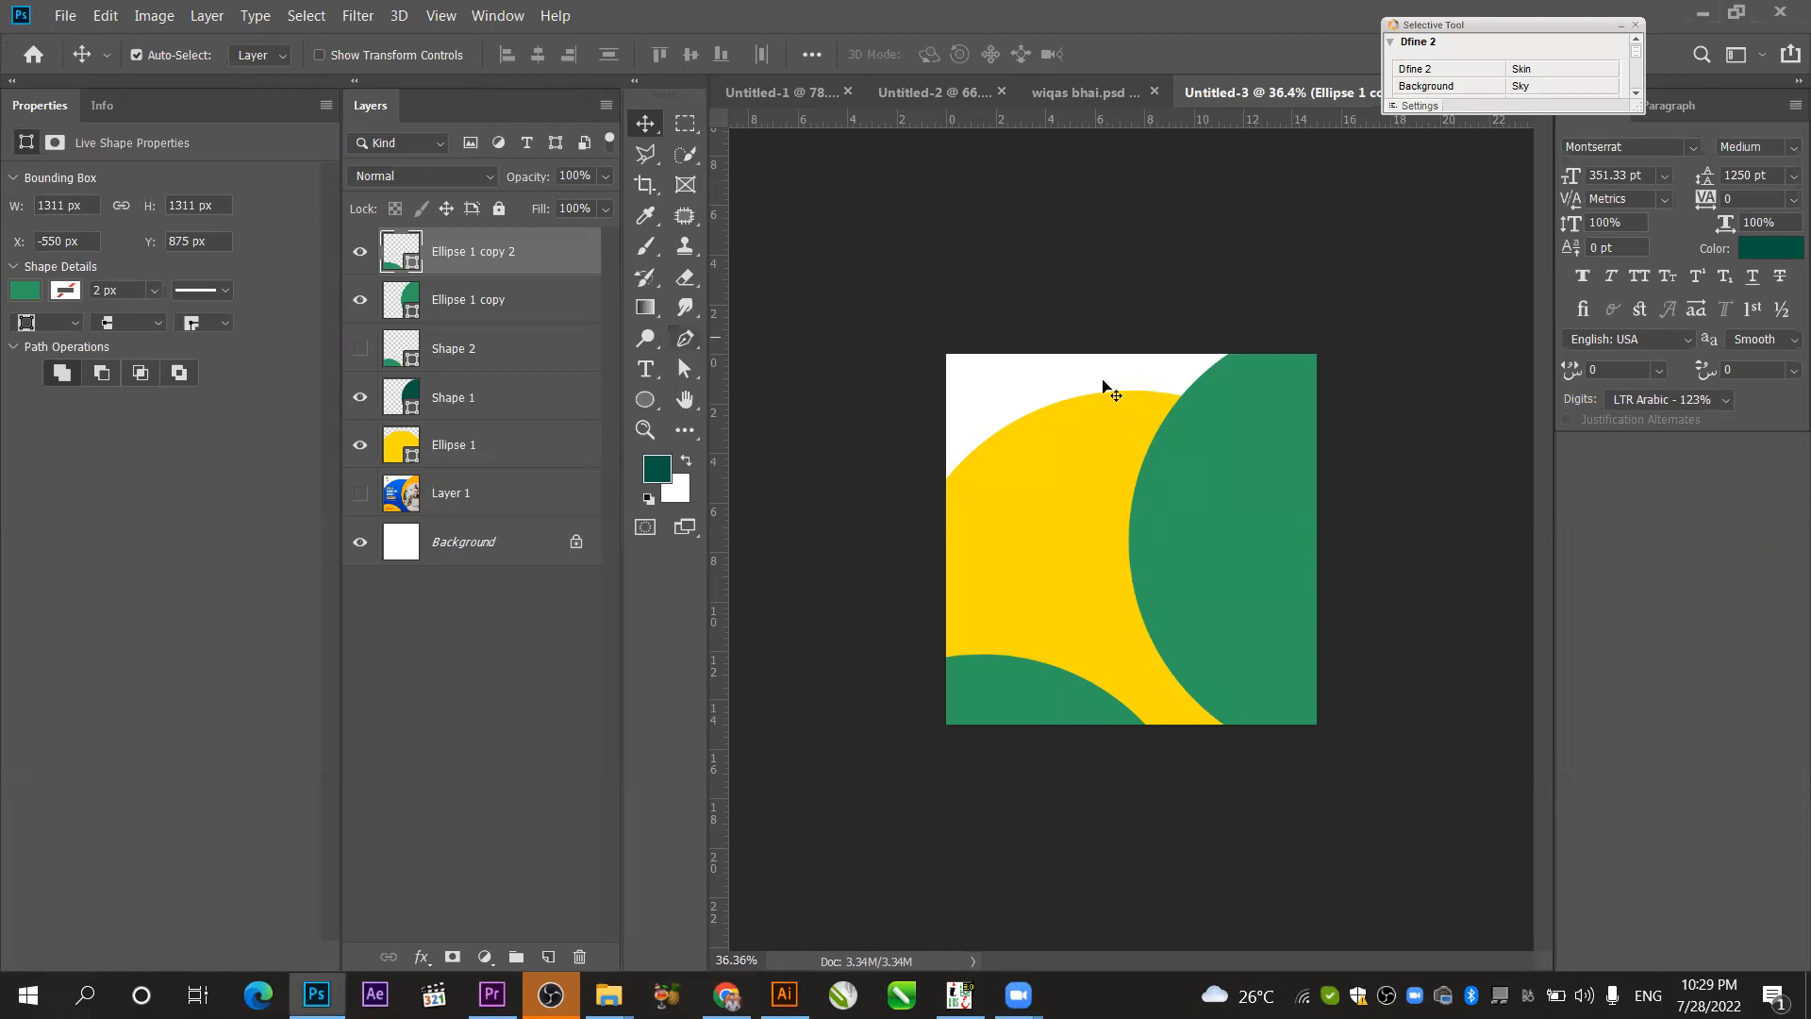
- Draw a straight segment followed by two arches with the Pen tool over the white area, breaking the outgoing handle after each arch
left_click(685, 338)
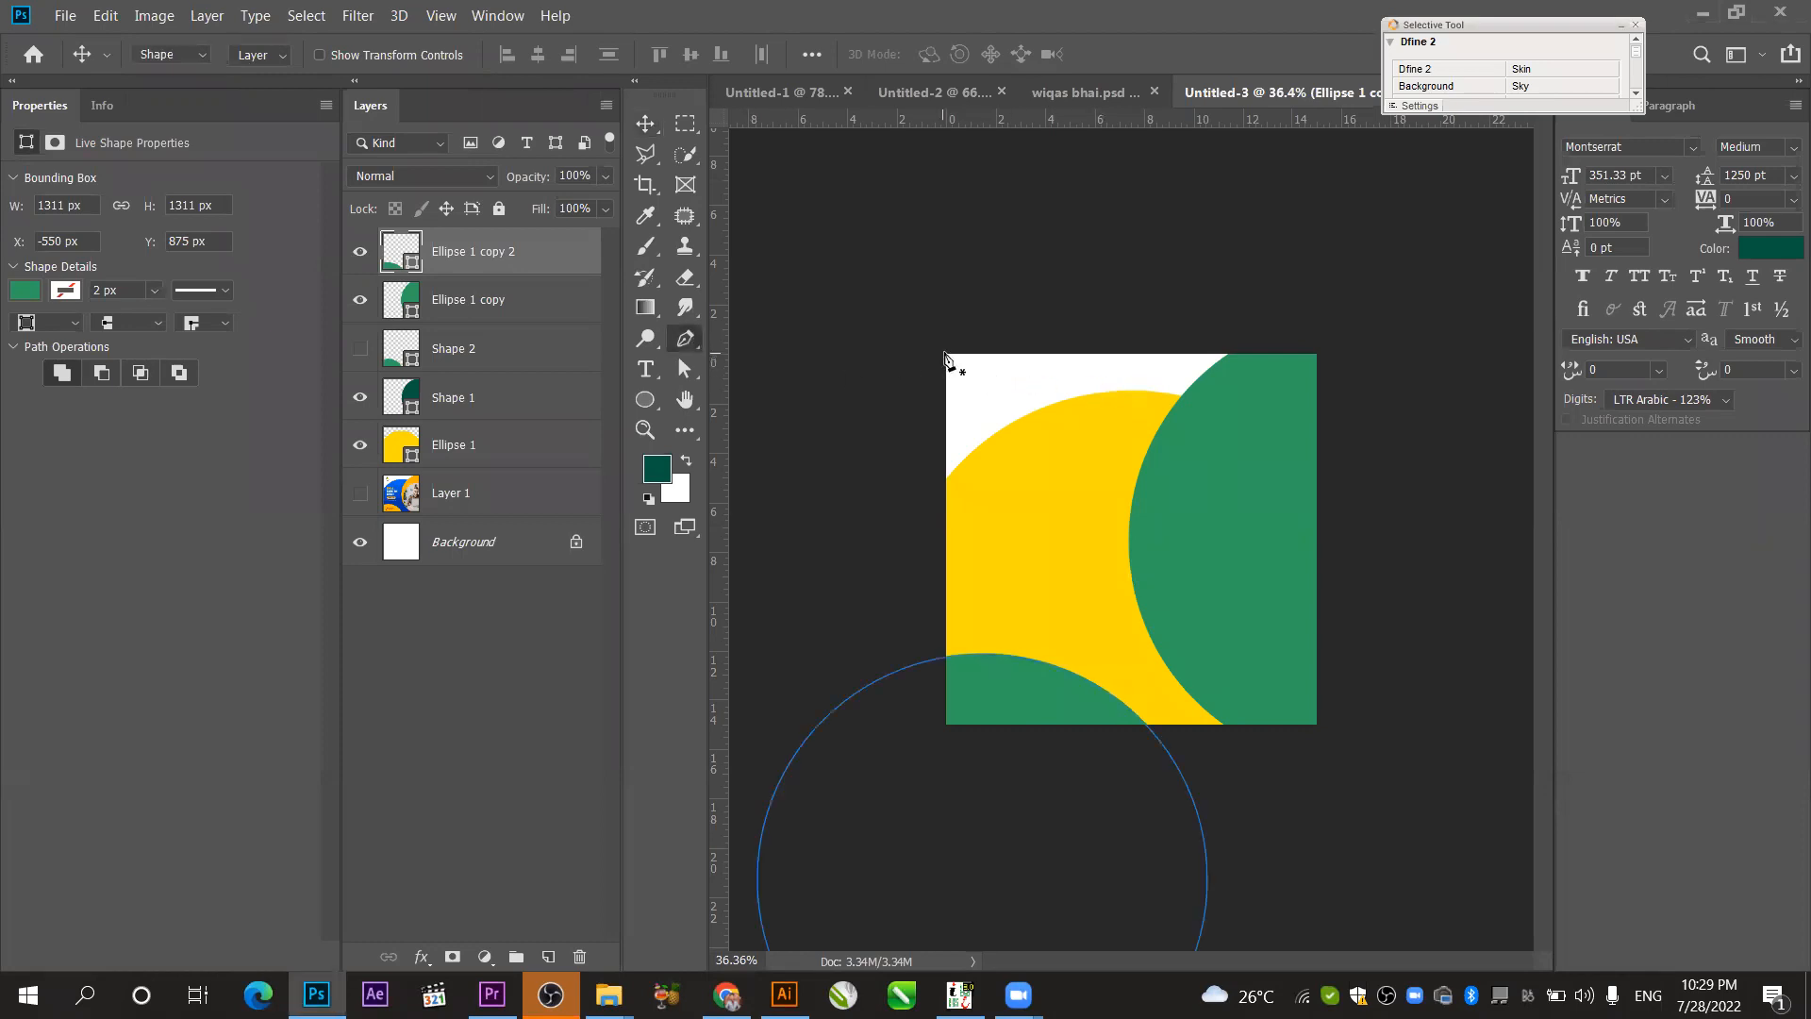
left_click(1002, 374)
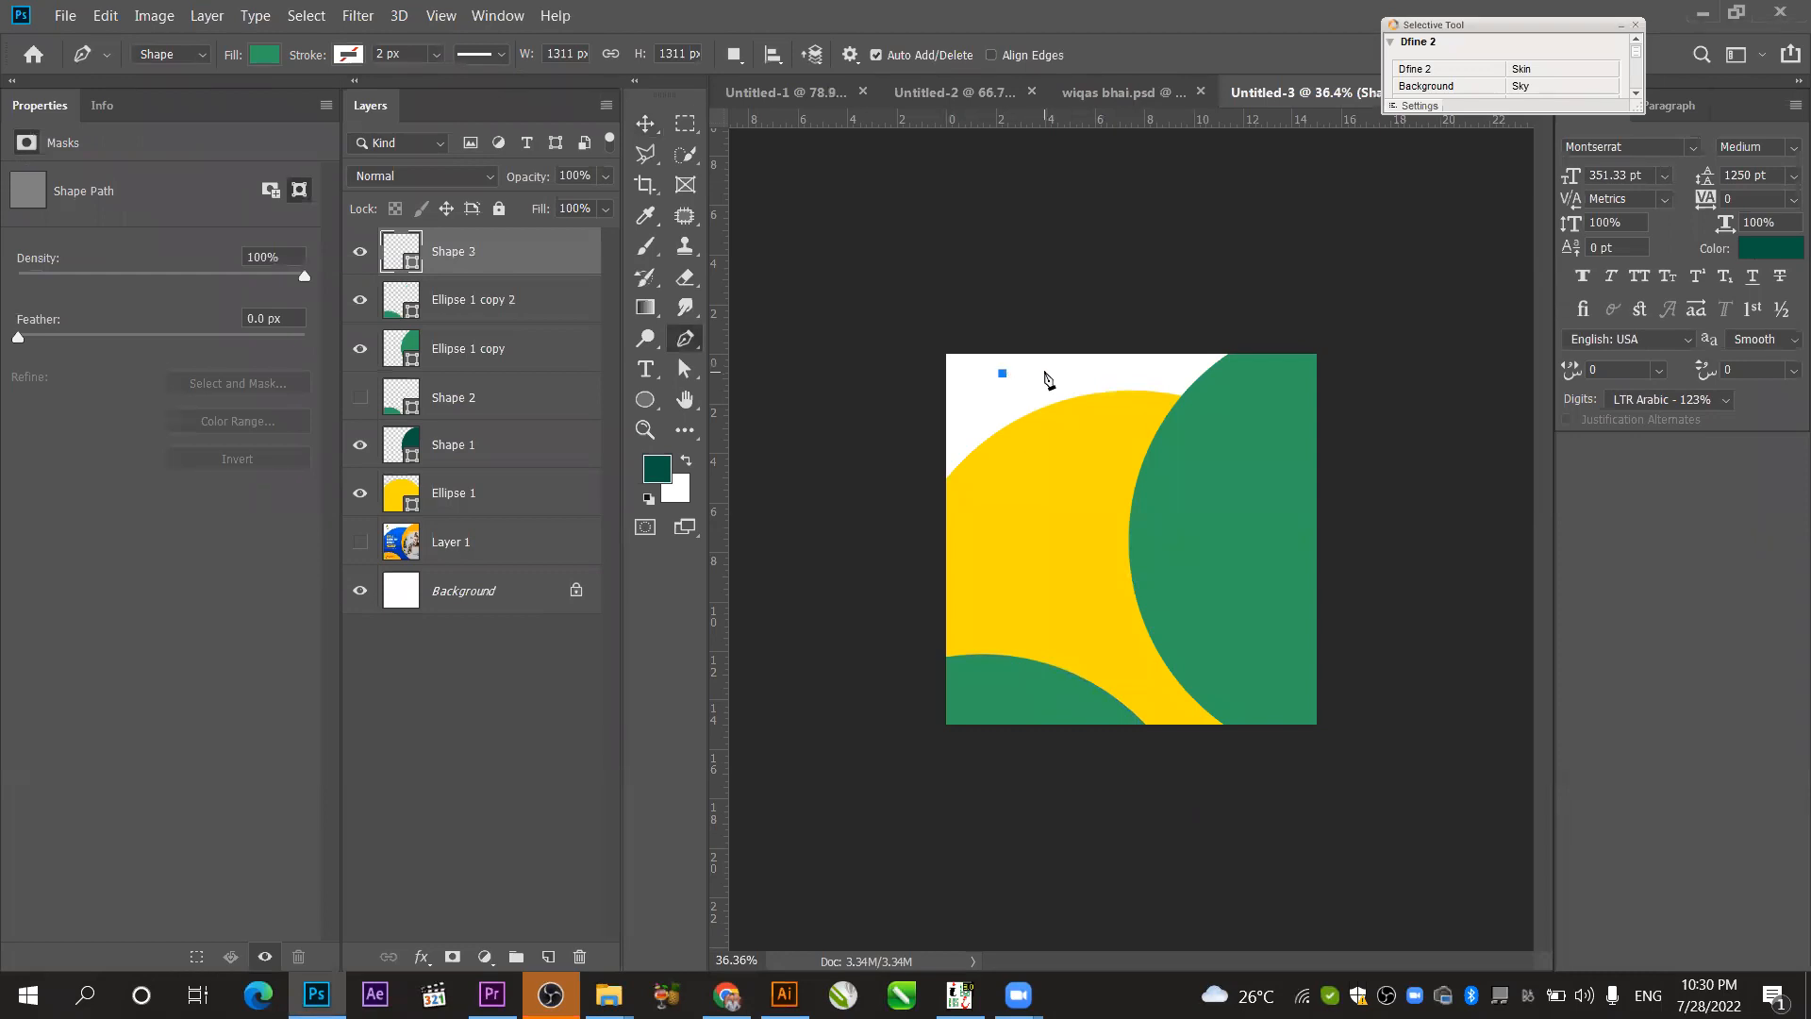
left_click(1047, 373)
left_click_drag(1098, 375, 1129, 398)
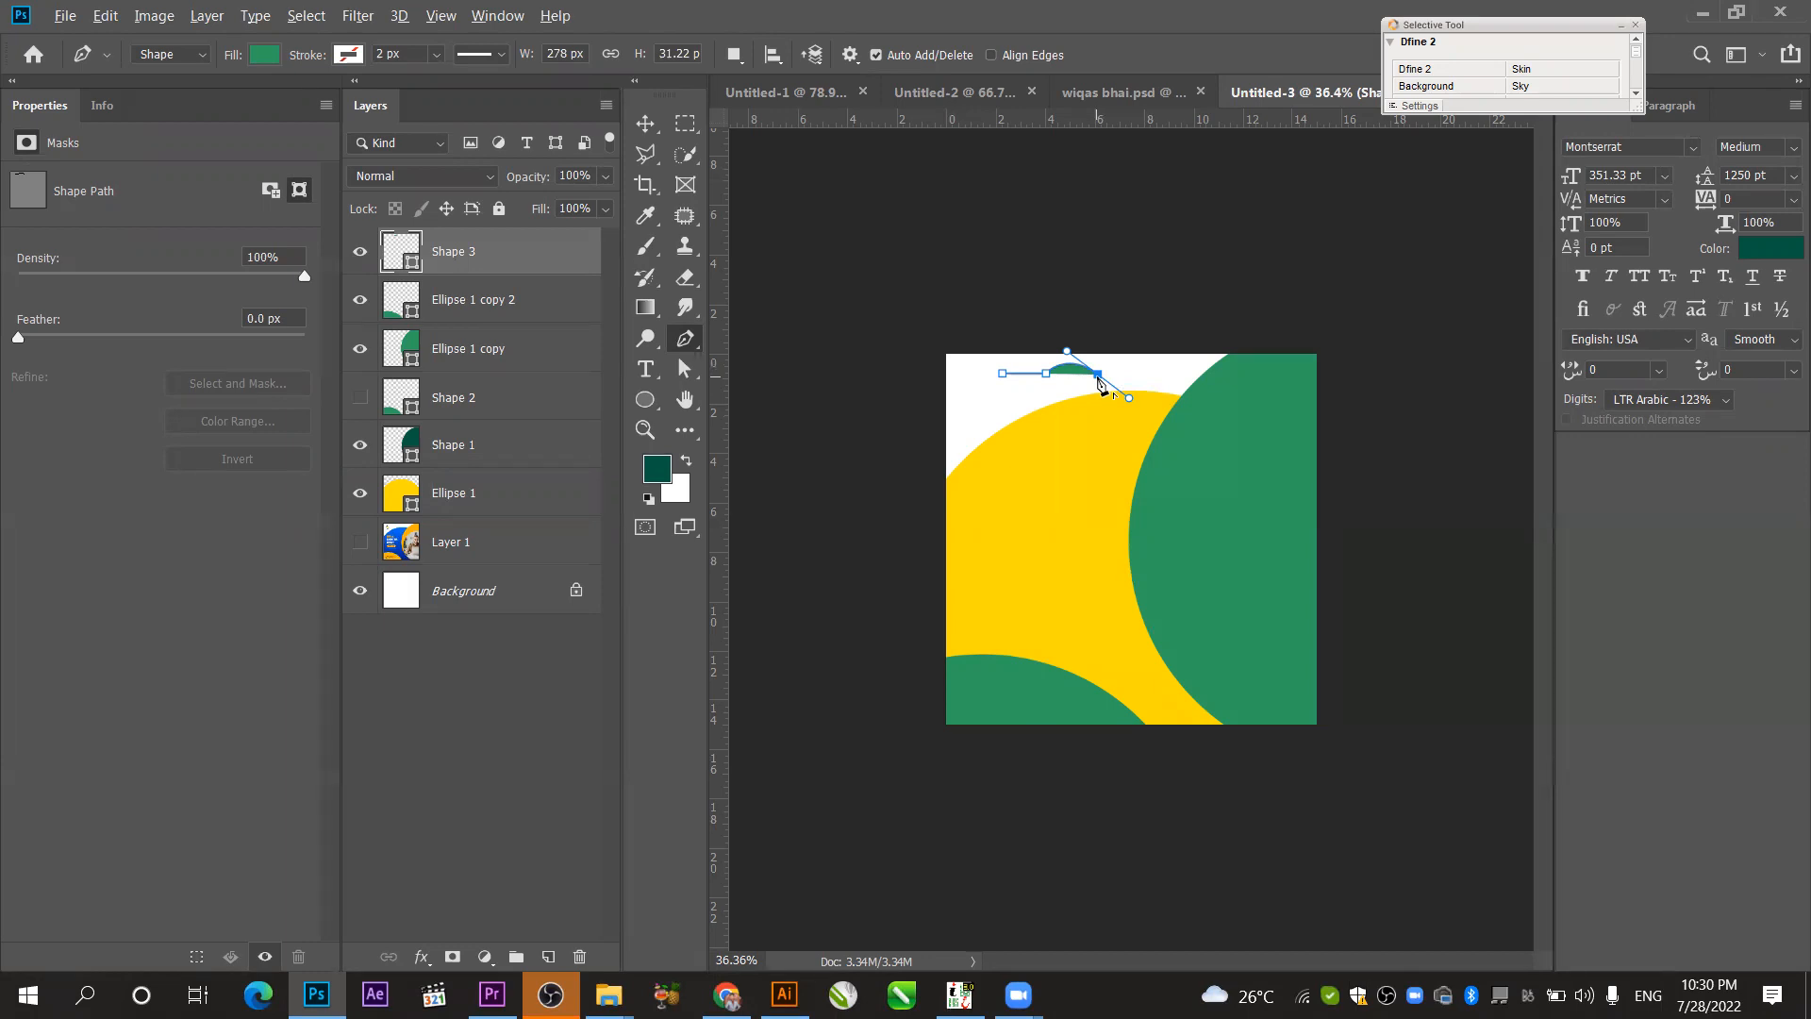
left_click(1099, 375, "alt")
left_click(1140, 374)
key("ctrl+z")
left_click_drag(1133, 373, 1144, 453)
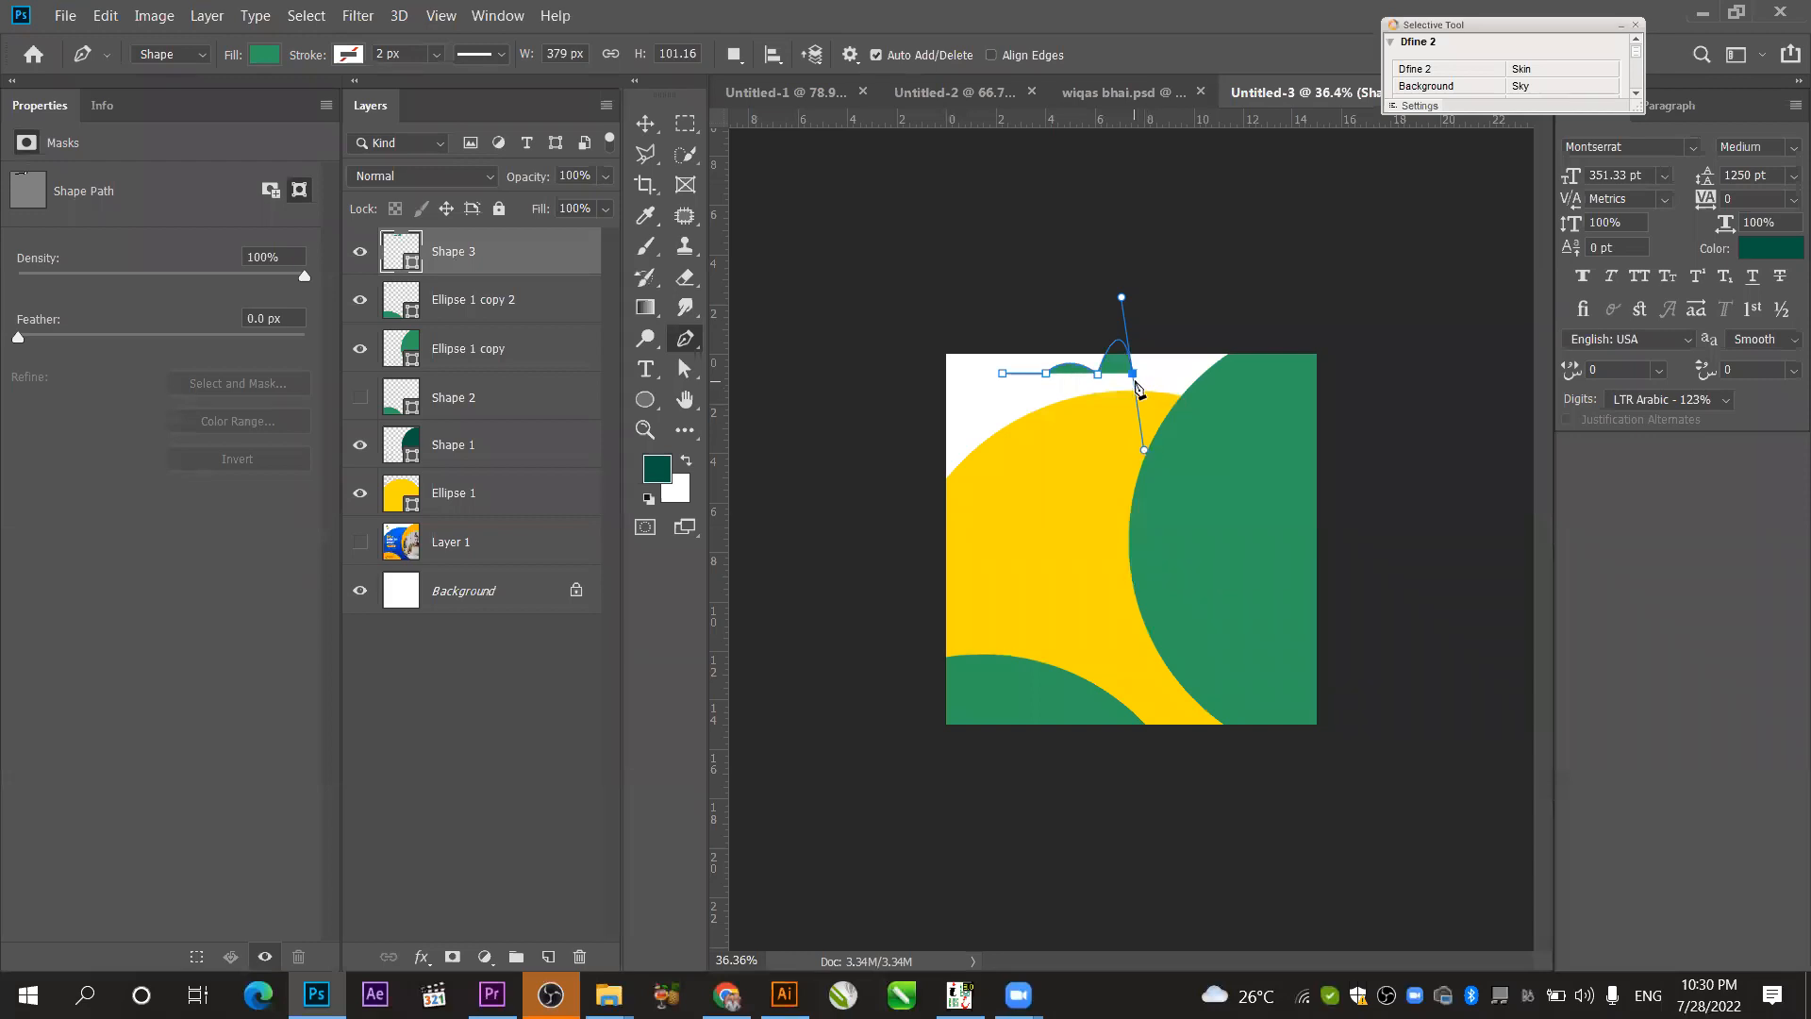
left_click(1133, 374, "alt")
left_click(1156, 374)
- Undo the last path points and delete the practice shape with the two arches
left_click(645, 123)
key("ctrl+z")
key("ctrl+z")
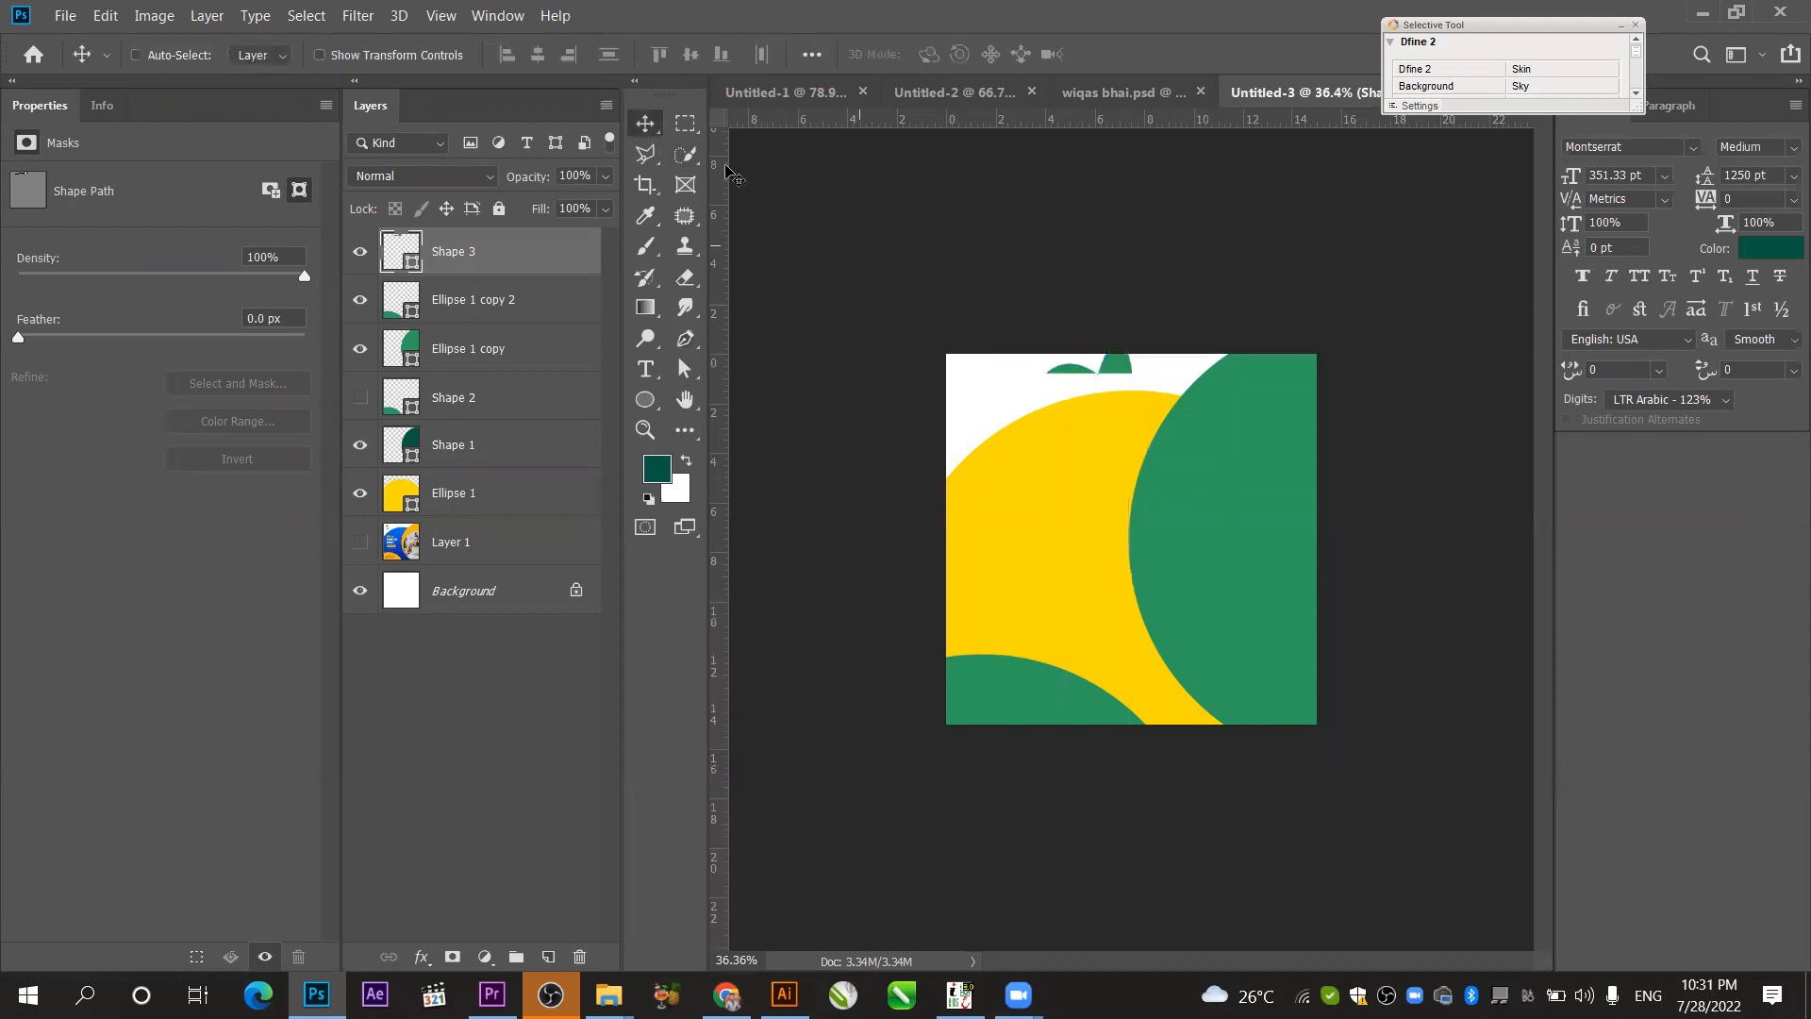
left_click_drag(1088, 374, 1066, 384)
key("Delete")
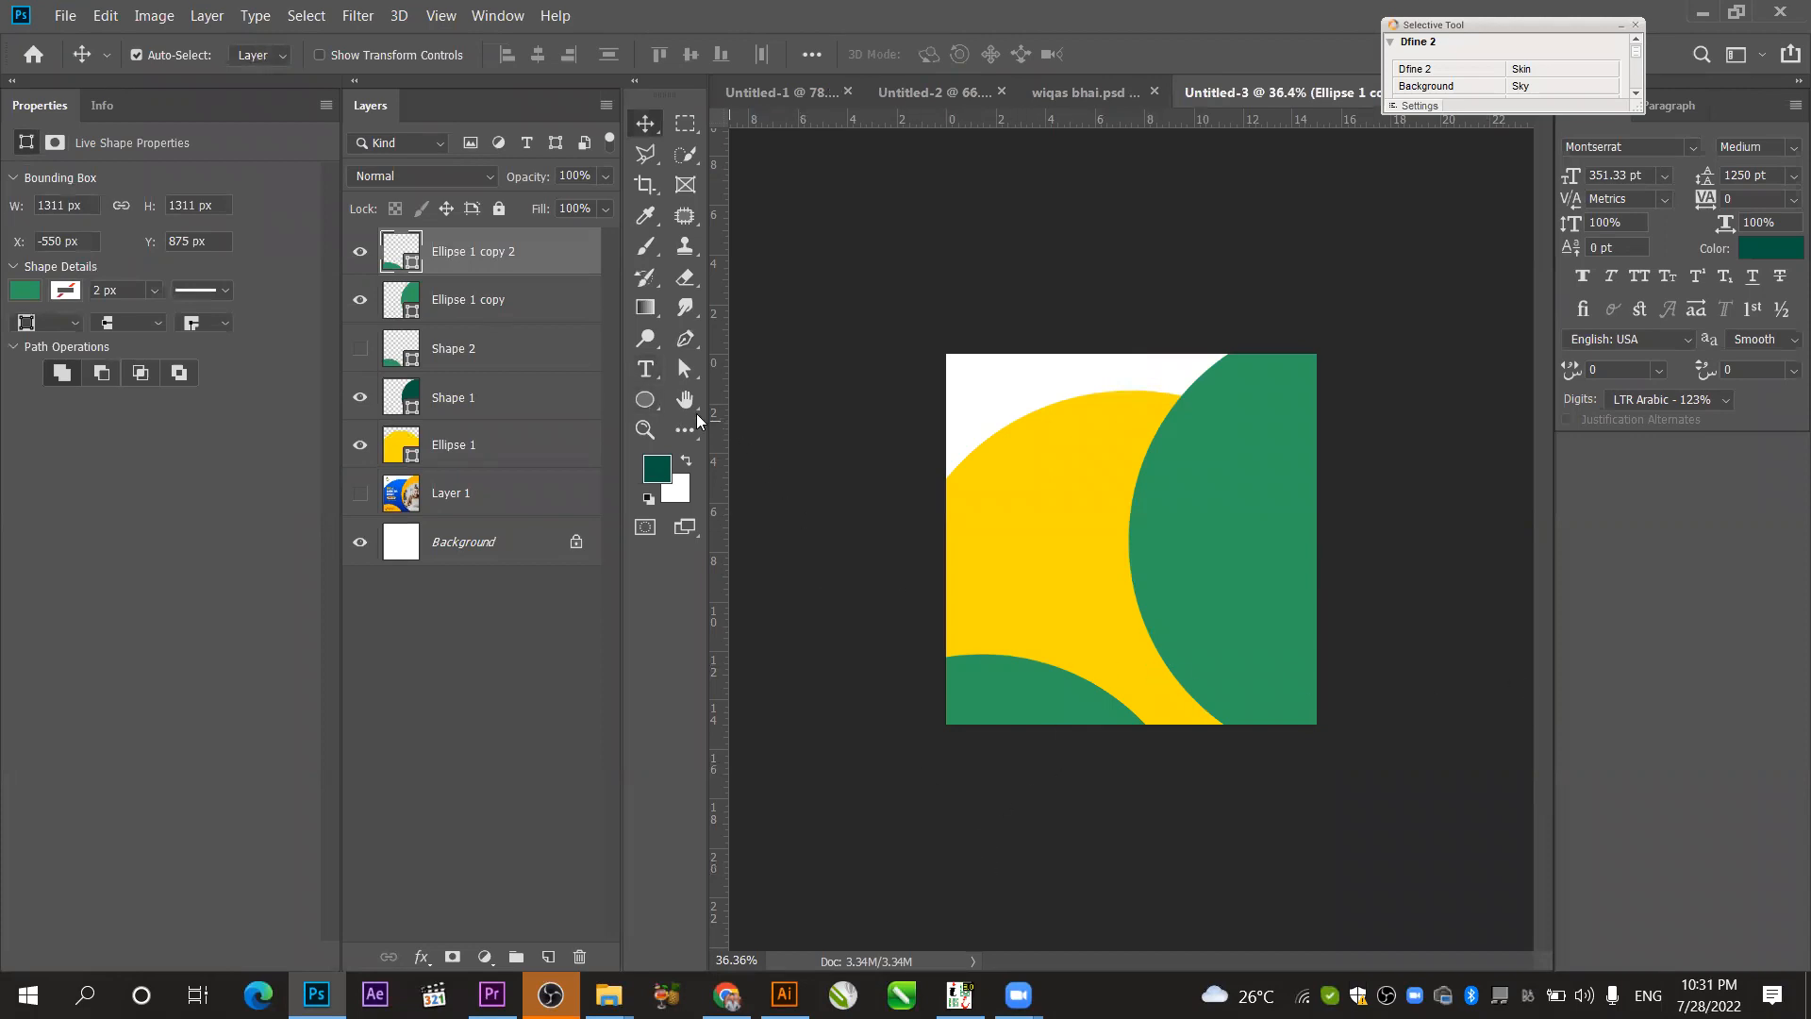
- Try to start a new Pen tool path near the upper-right corner of the canvas, dismissing the error dialog each time
left_click(684, 339)
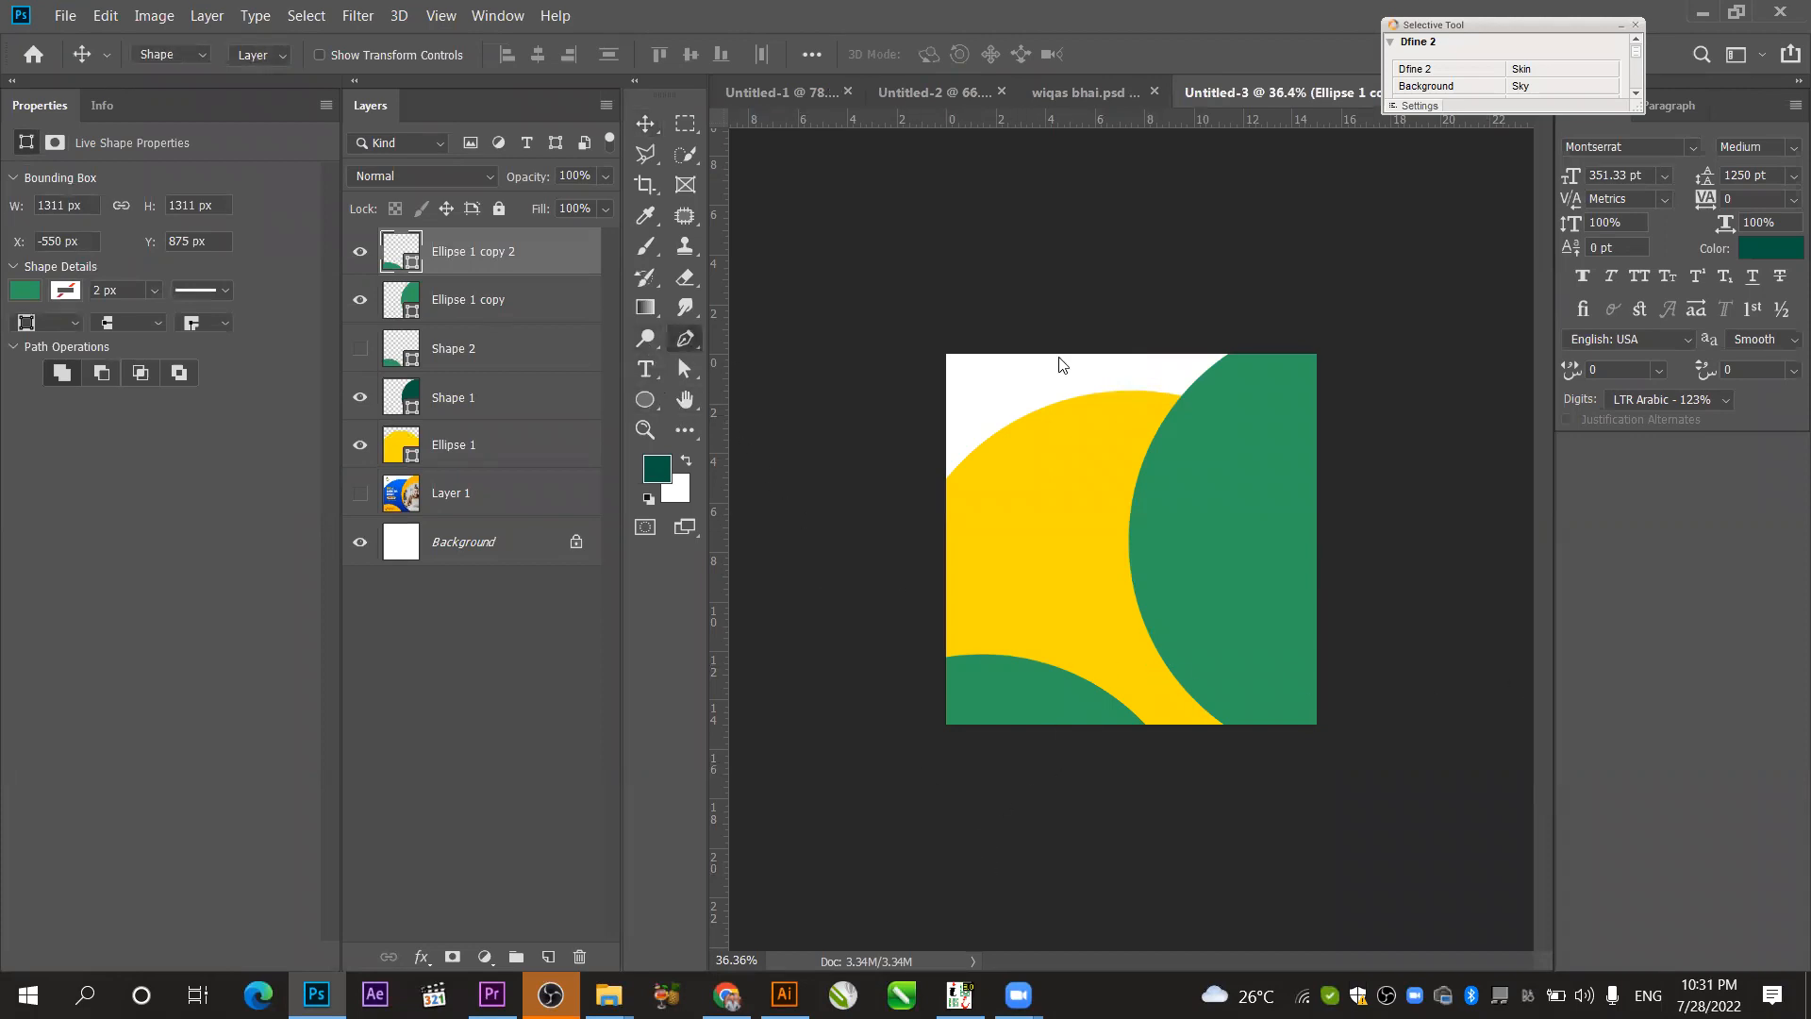
scroll(1179, 386, "up", 1)
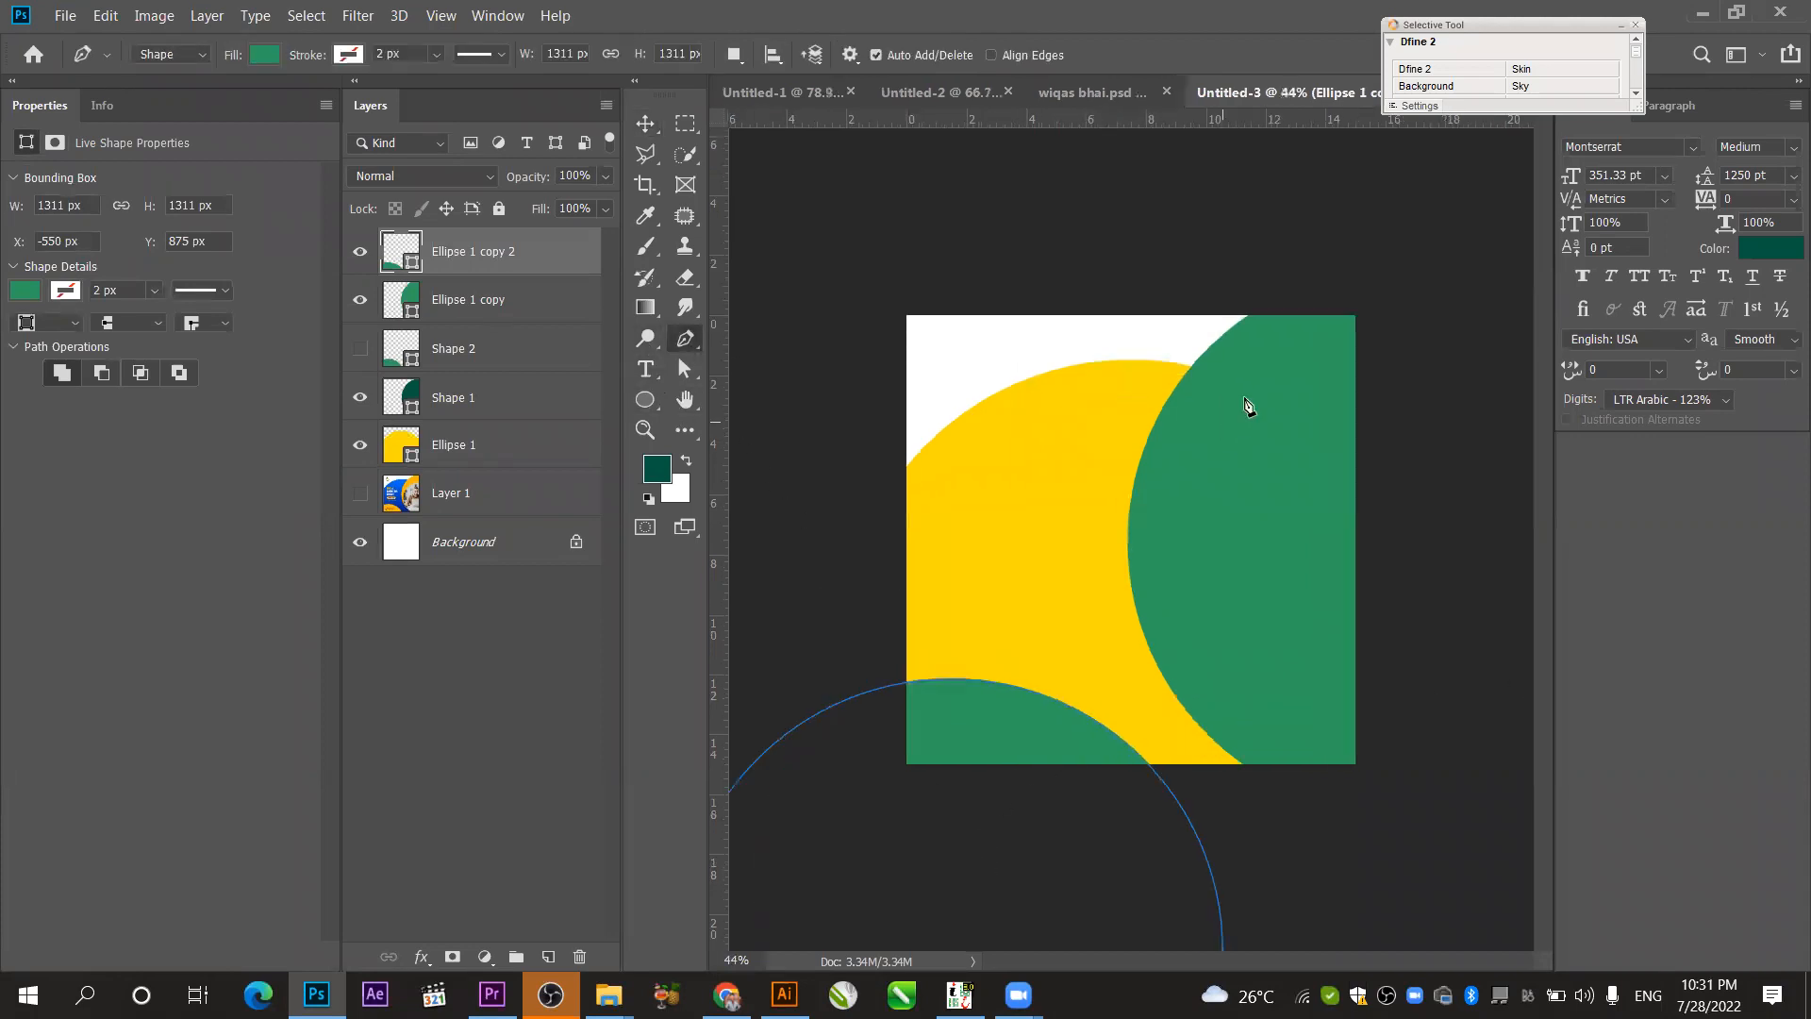
left_click(1308, 342)
left_click(932, 387)
key("v")
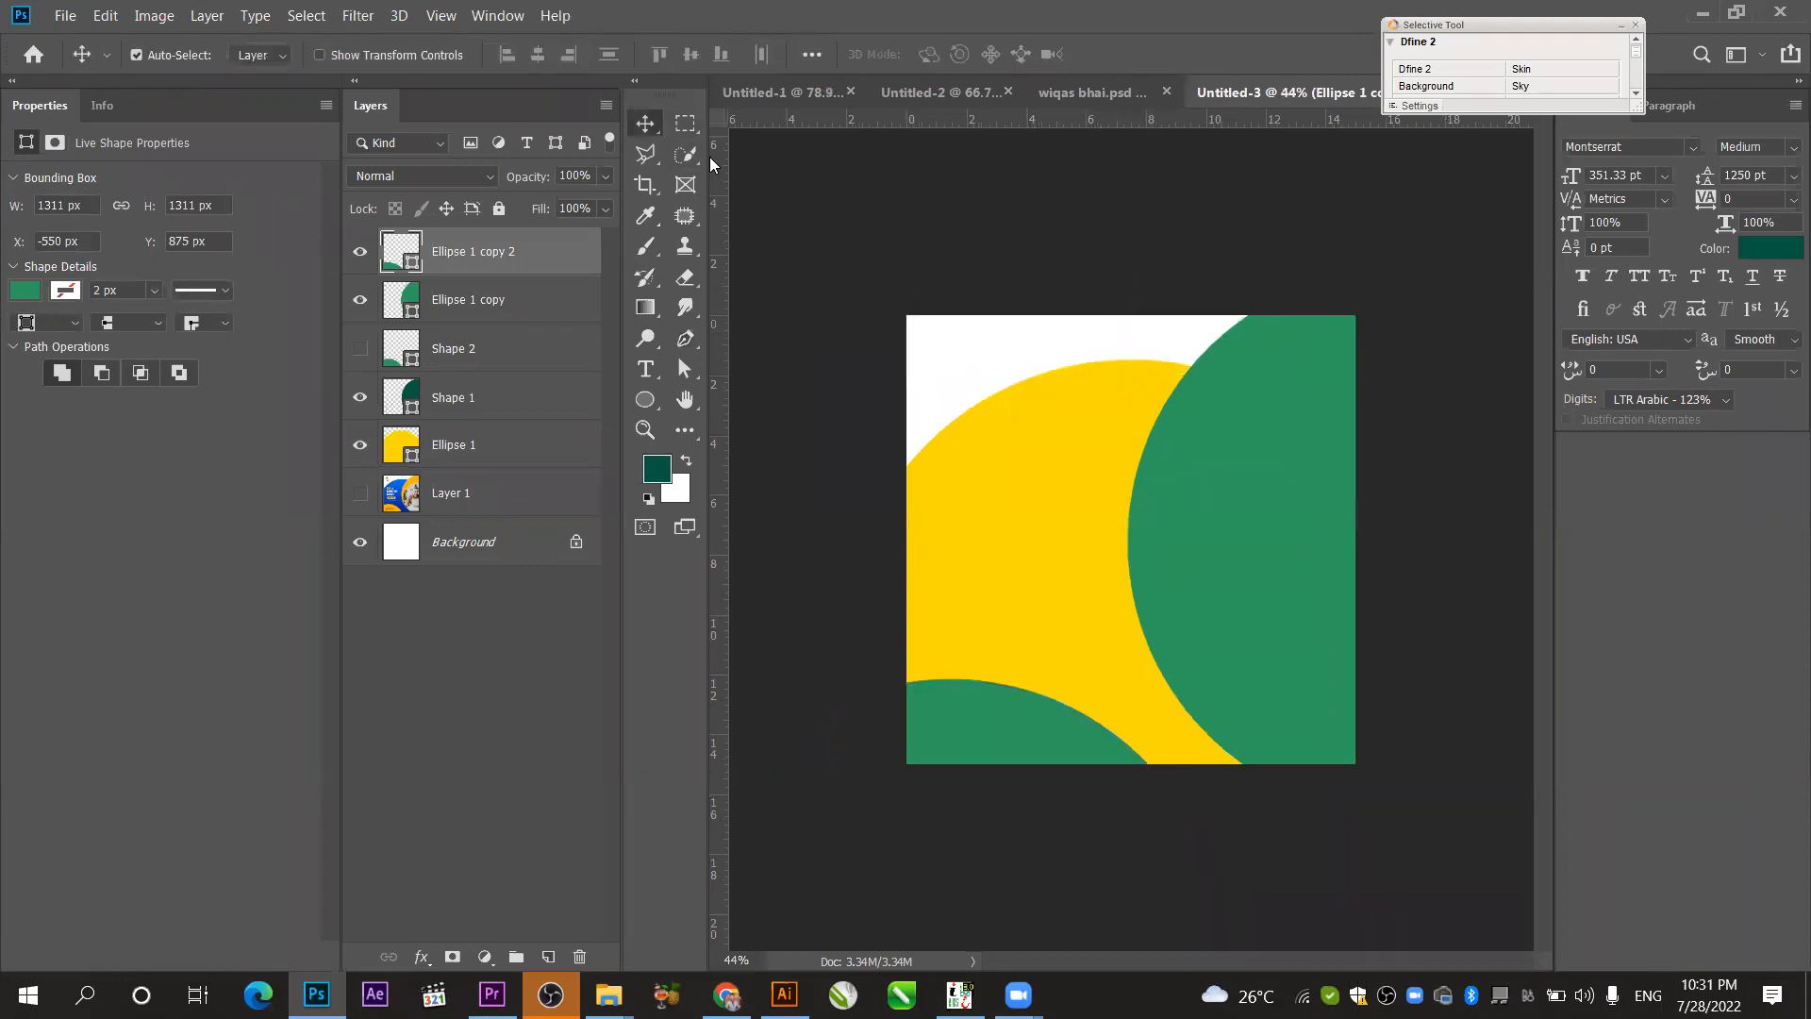
left_click(686, 339)
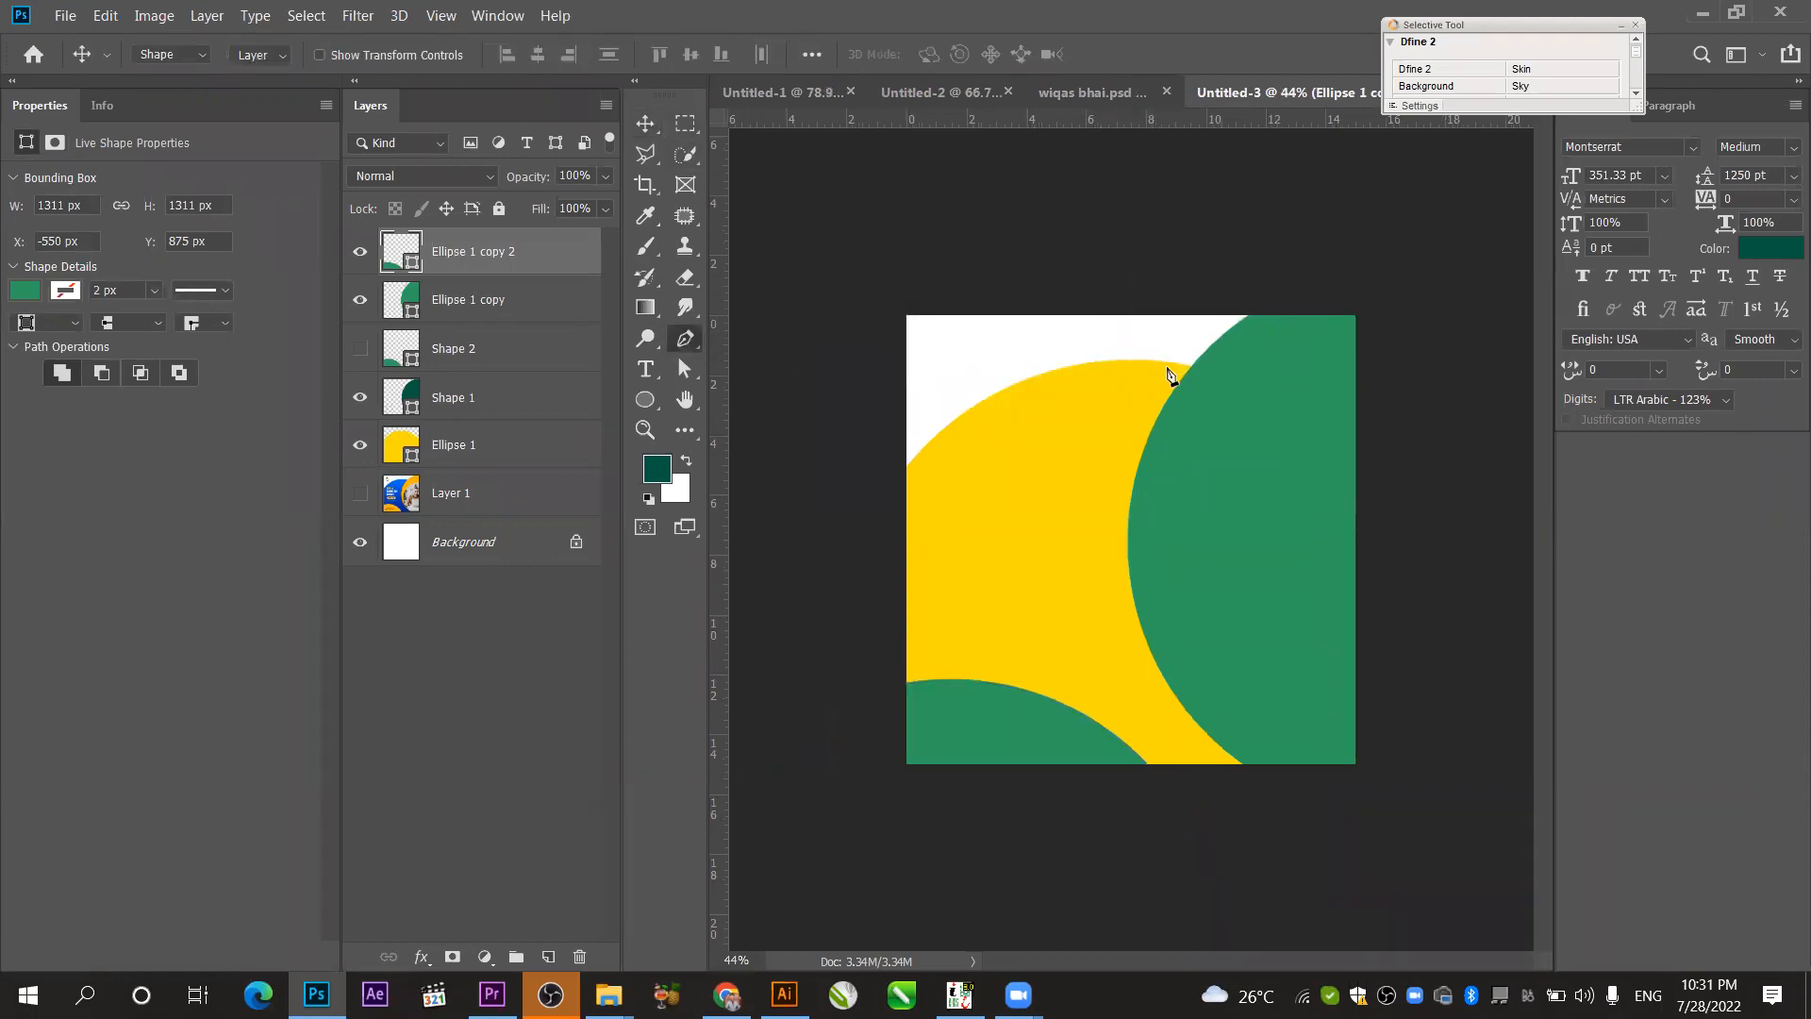
left_click(1317, 353)
left_click(931, 390)
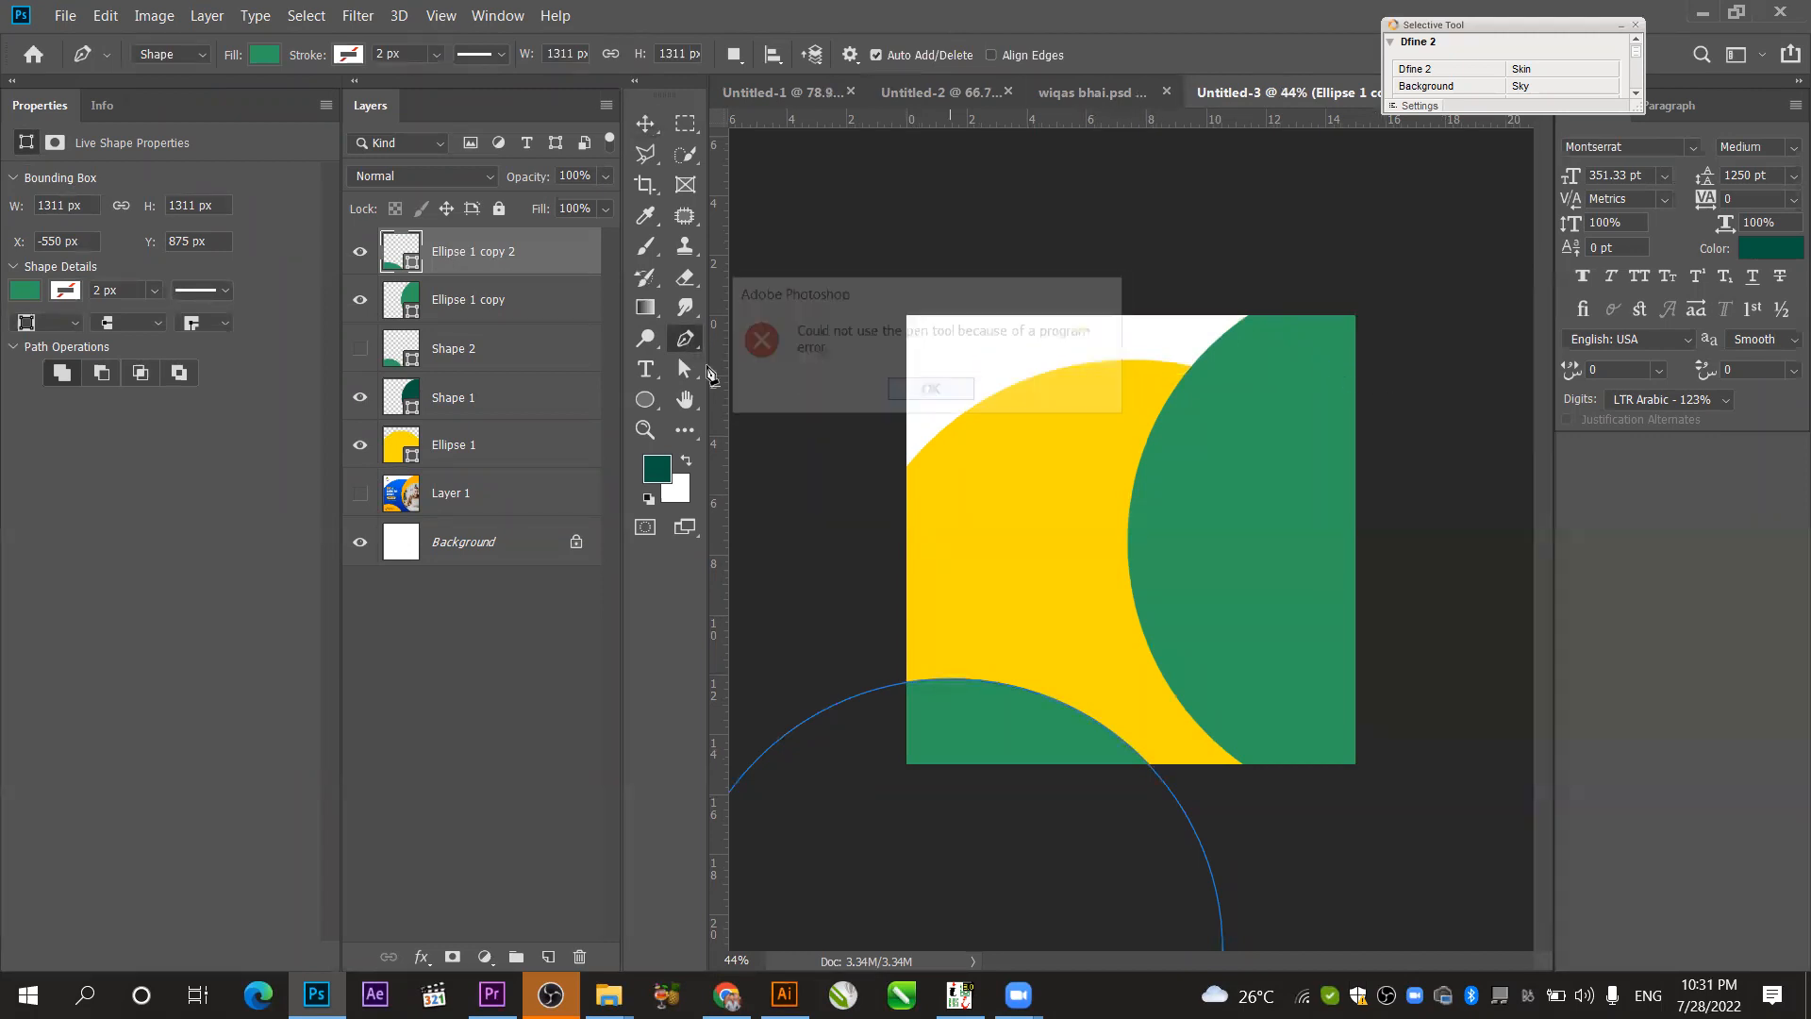
- Draw a straight vertical Pen tool line about 908 px tall over the green circle, near the poster's right edge
left_click(548, 311)
left_click(1307, 346)
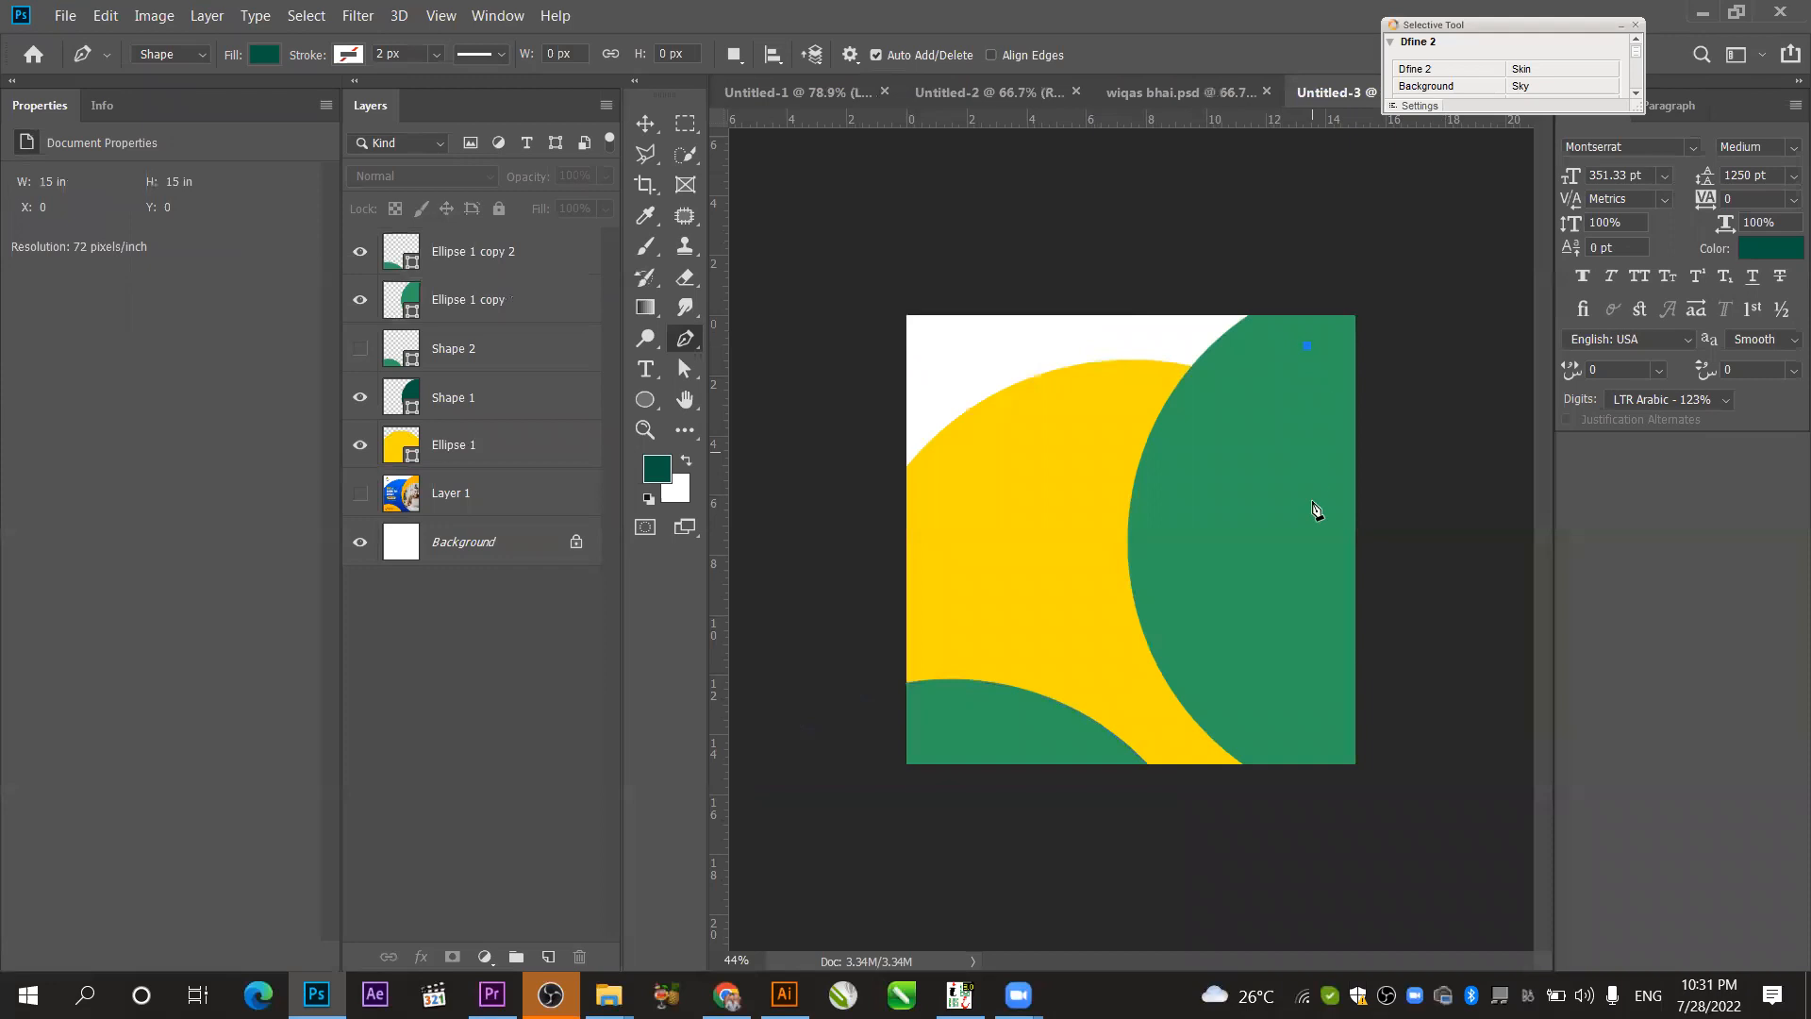
left_click(1306, 723)
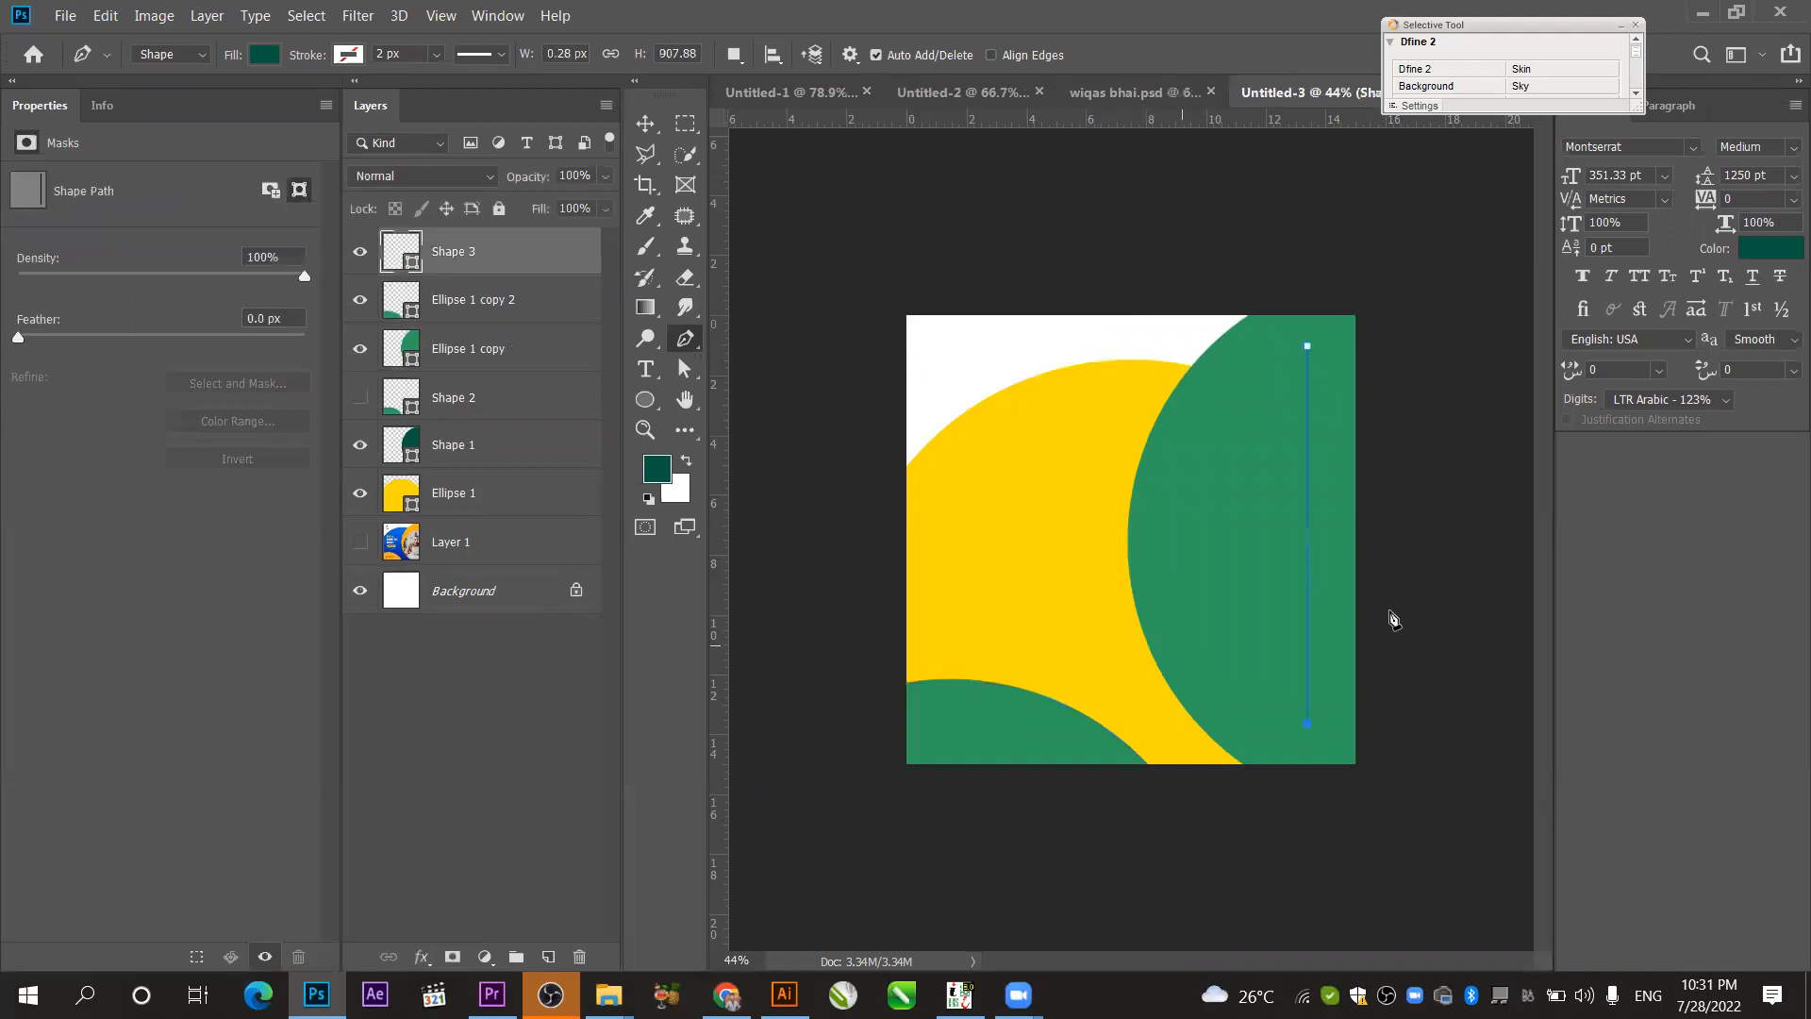
left_click(645, 123)
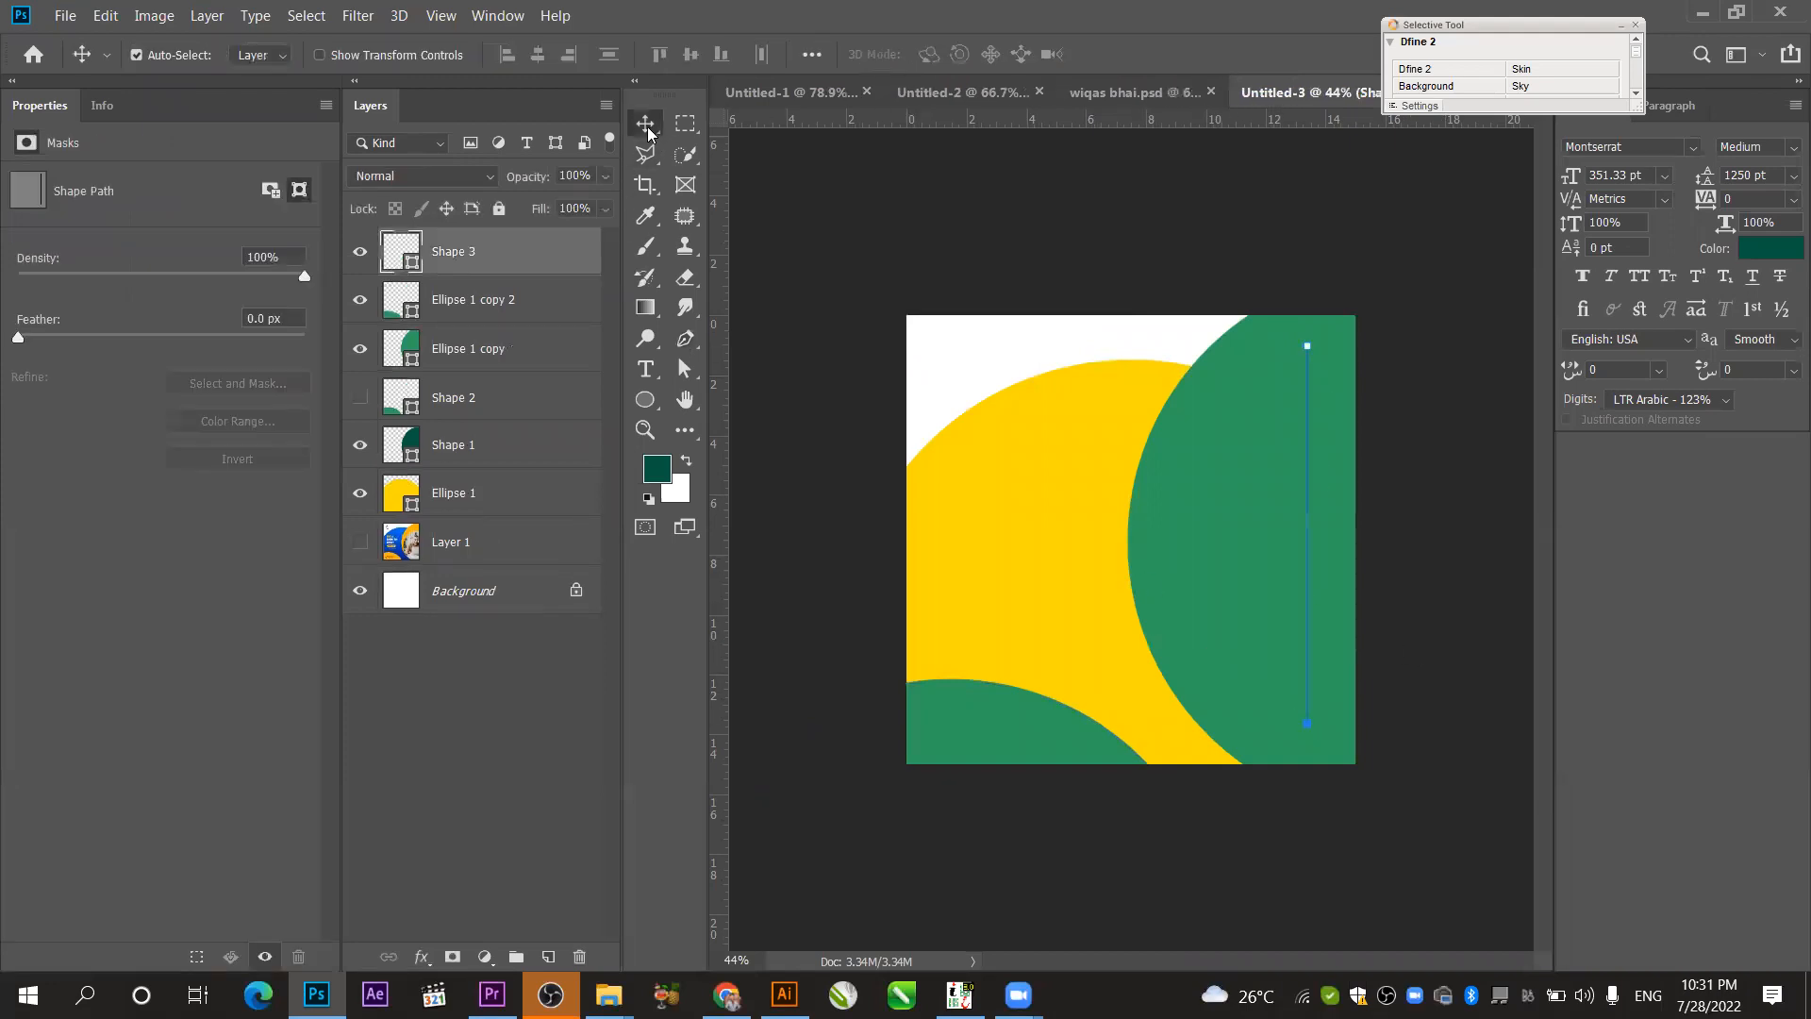
left_click(566, 757)
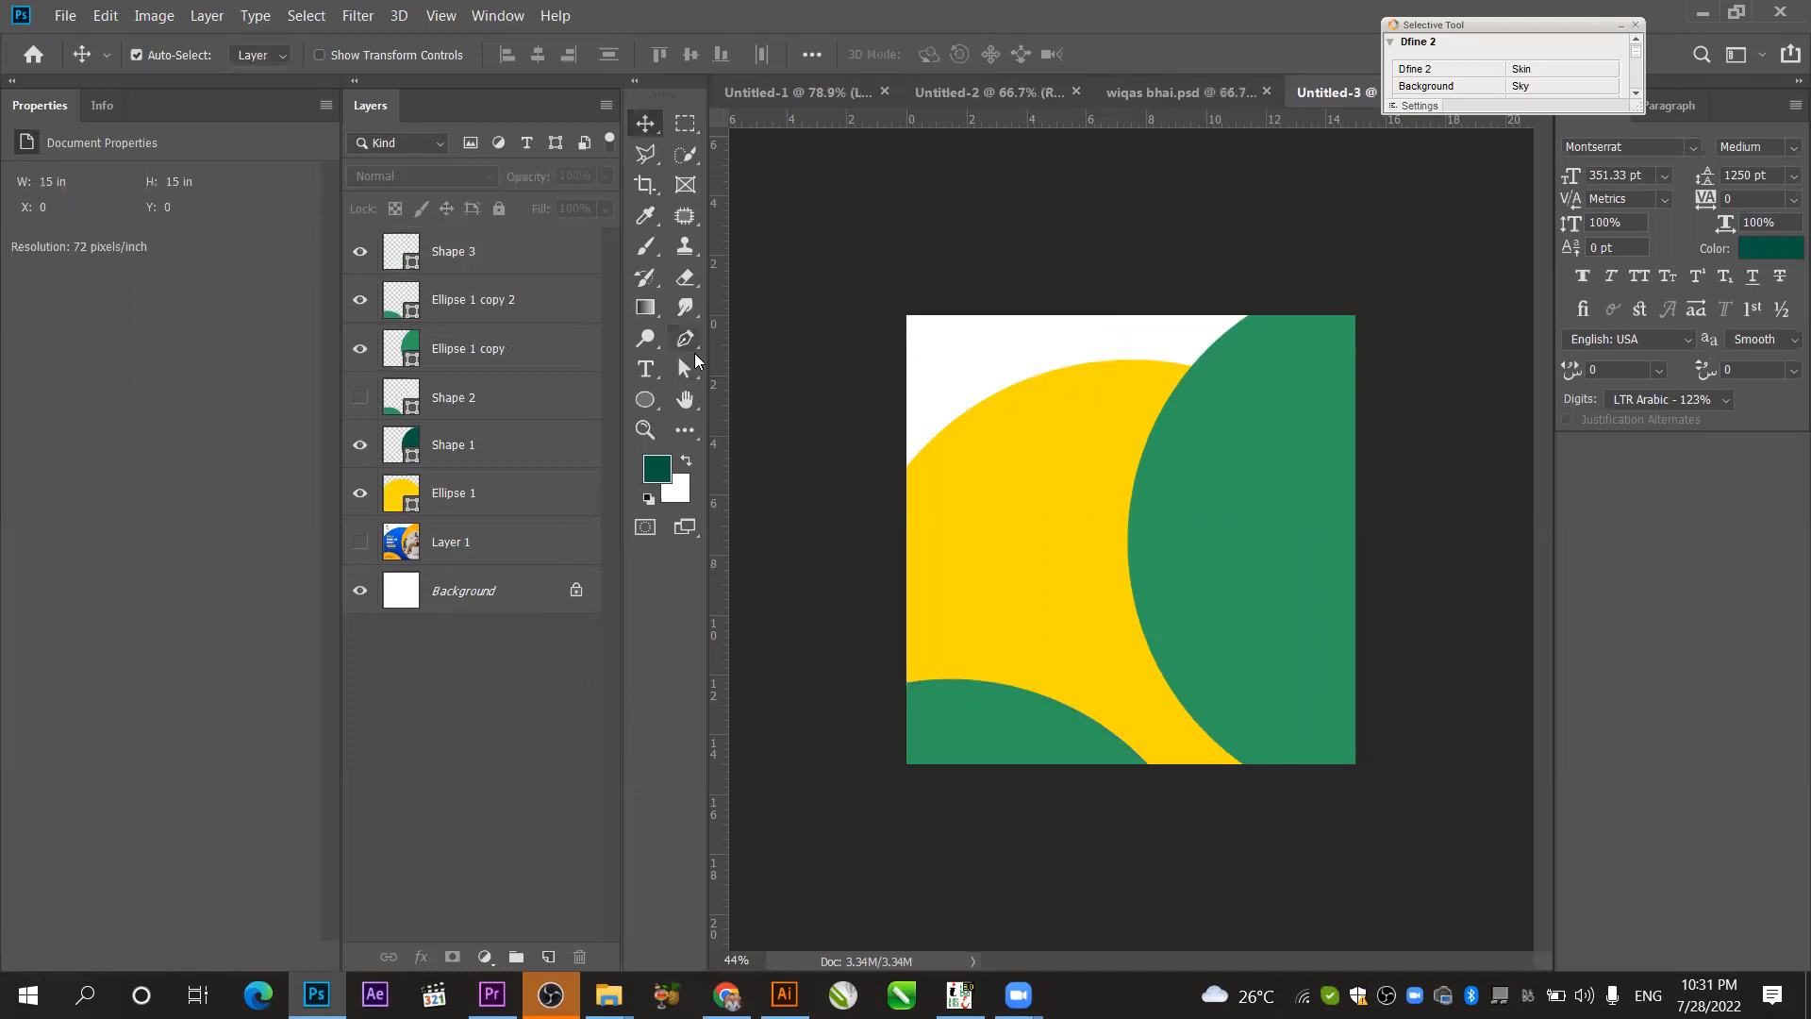
- Give the vertical line no fill and a yellow 6 px stroke
left_click(522, 257)
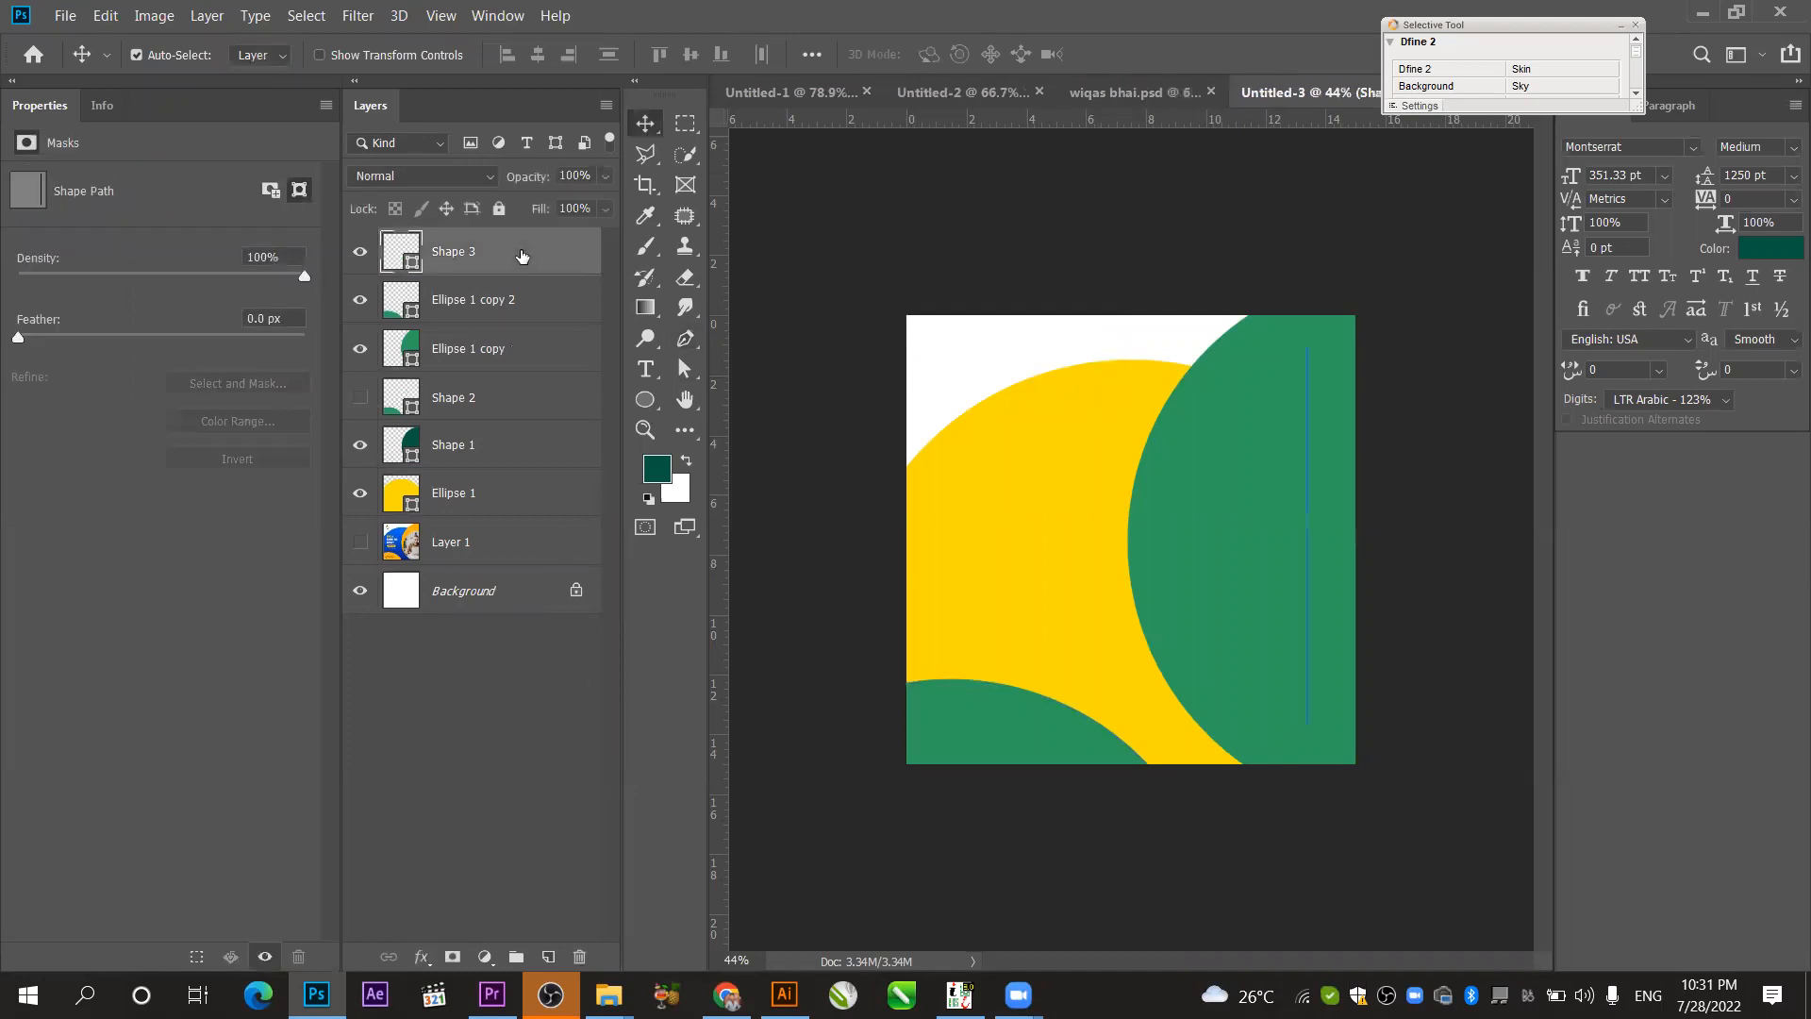
left_click(692, 342)
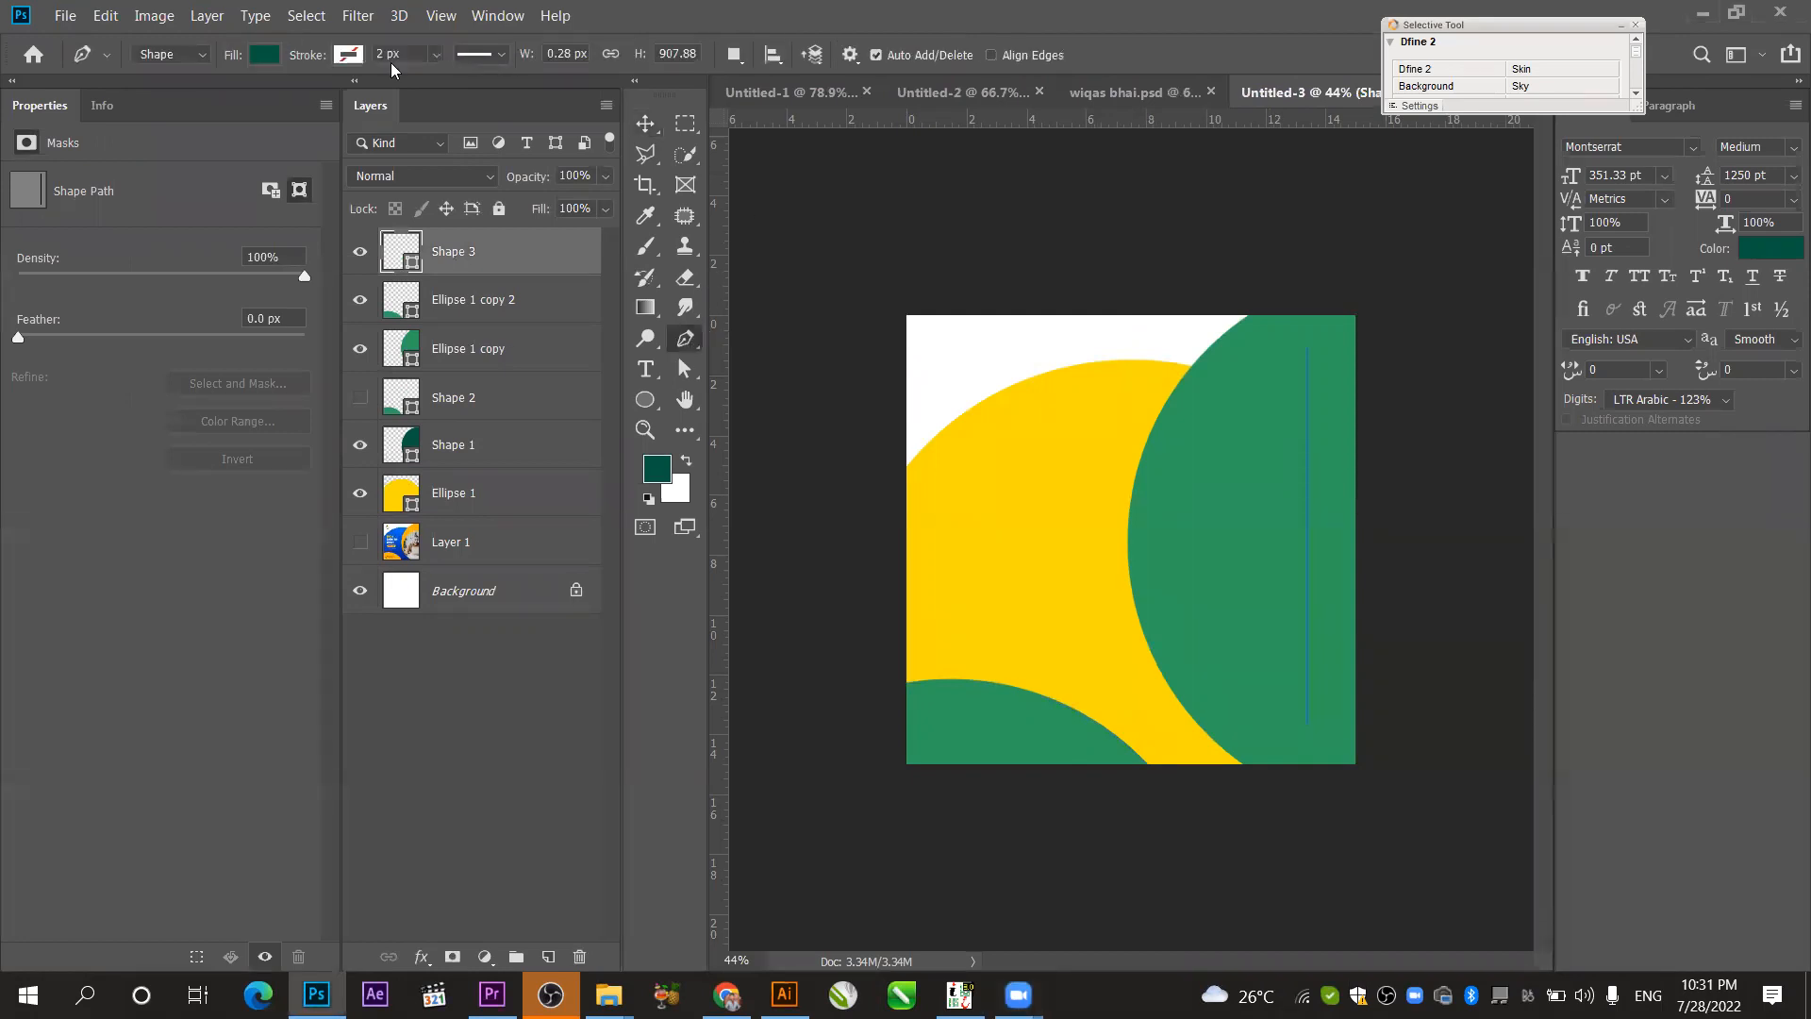
left_click(266, 55)
left_click(165, 99)
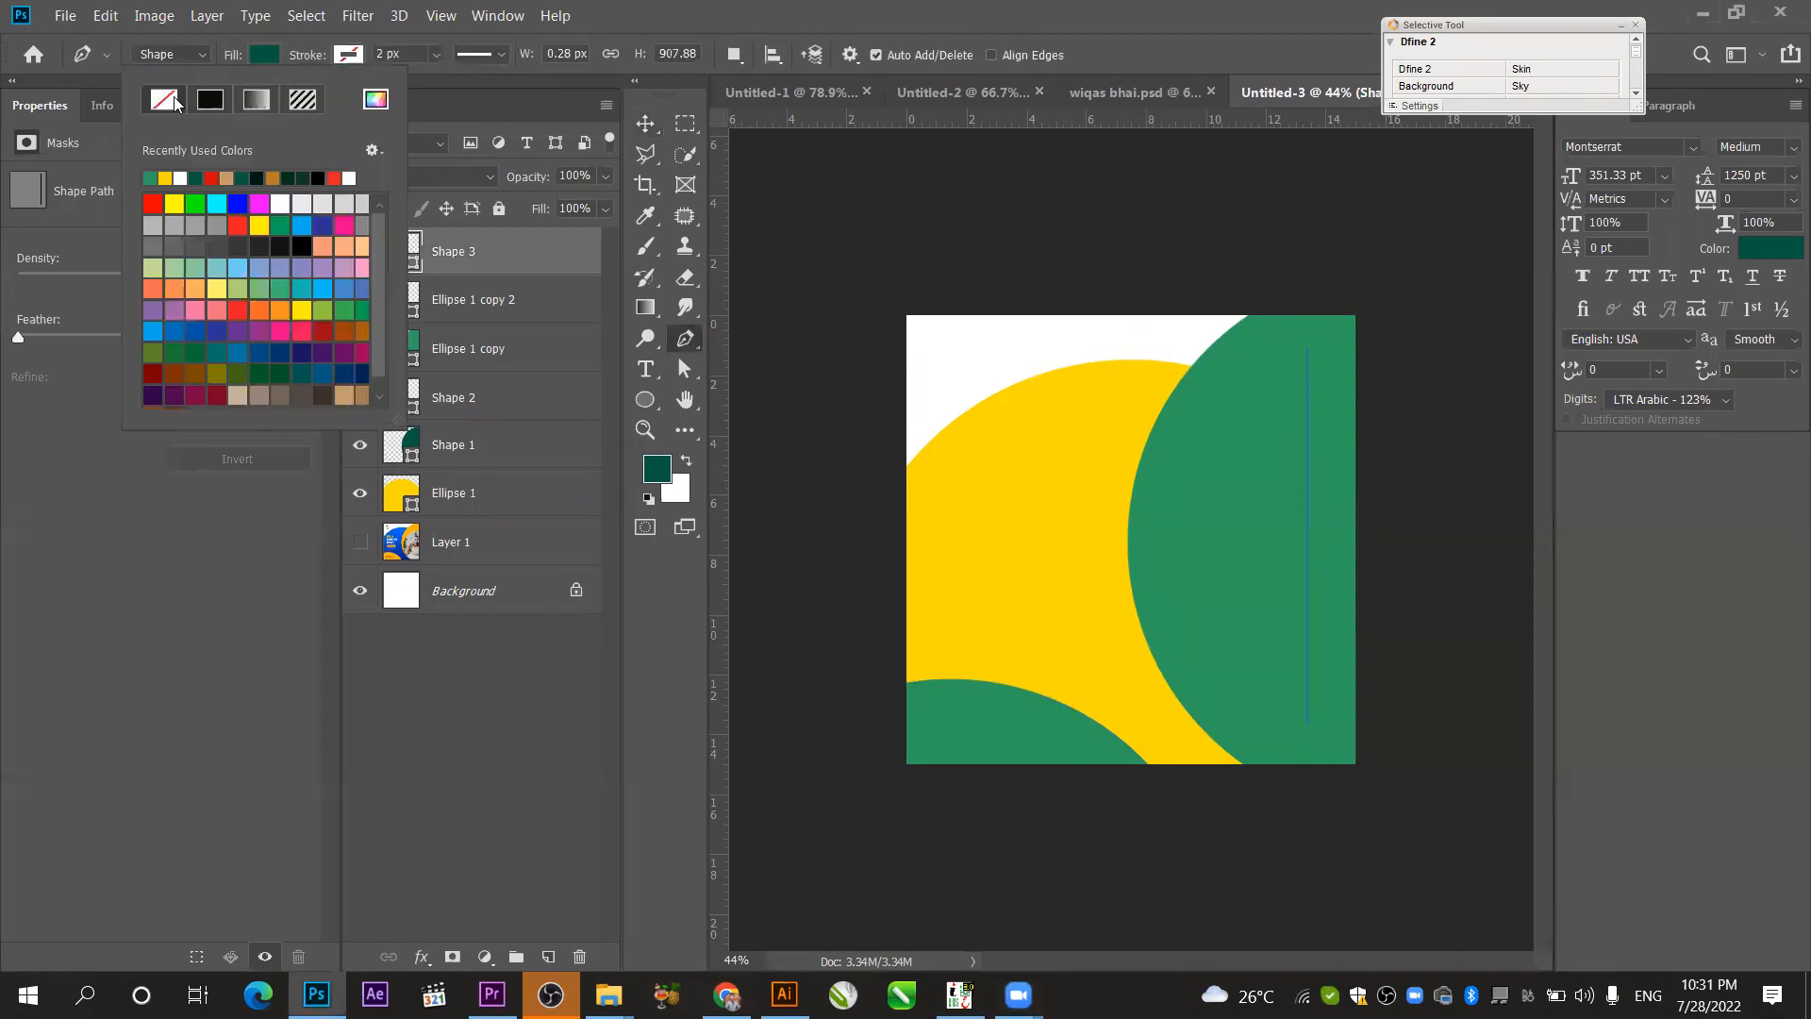
left_click(355, 57)
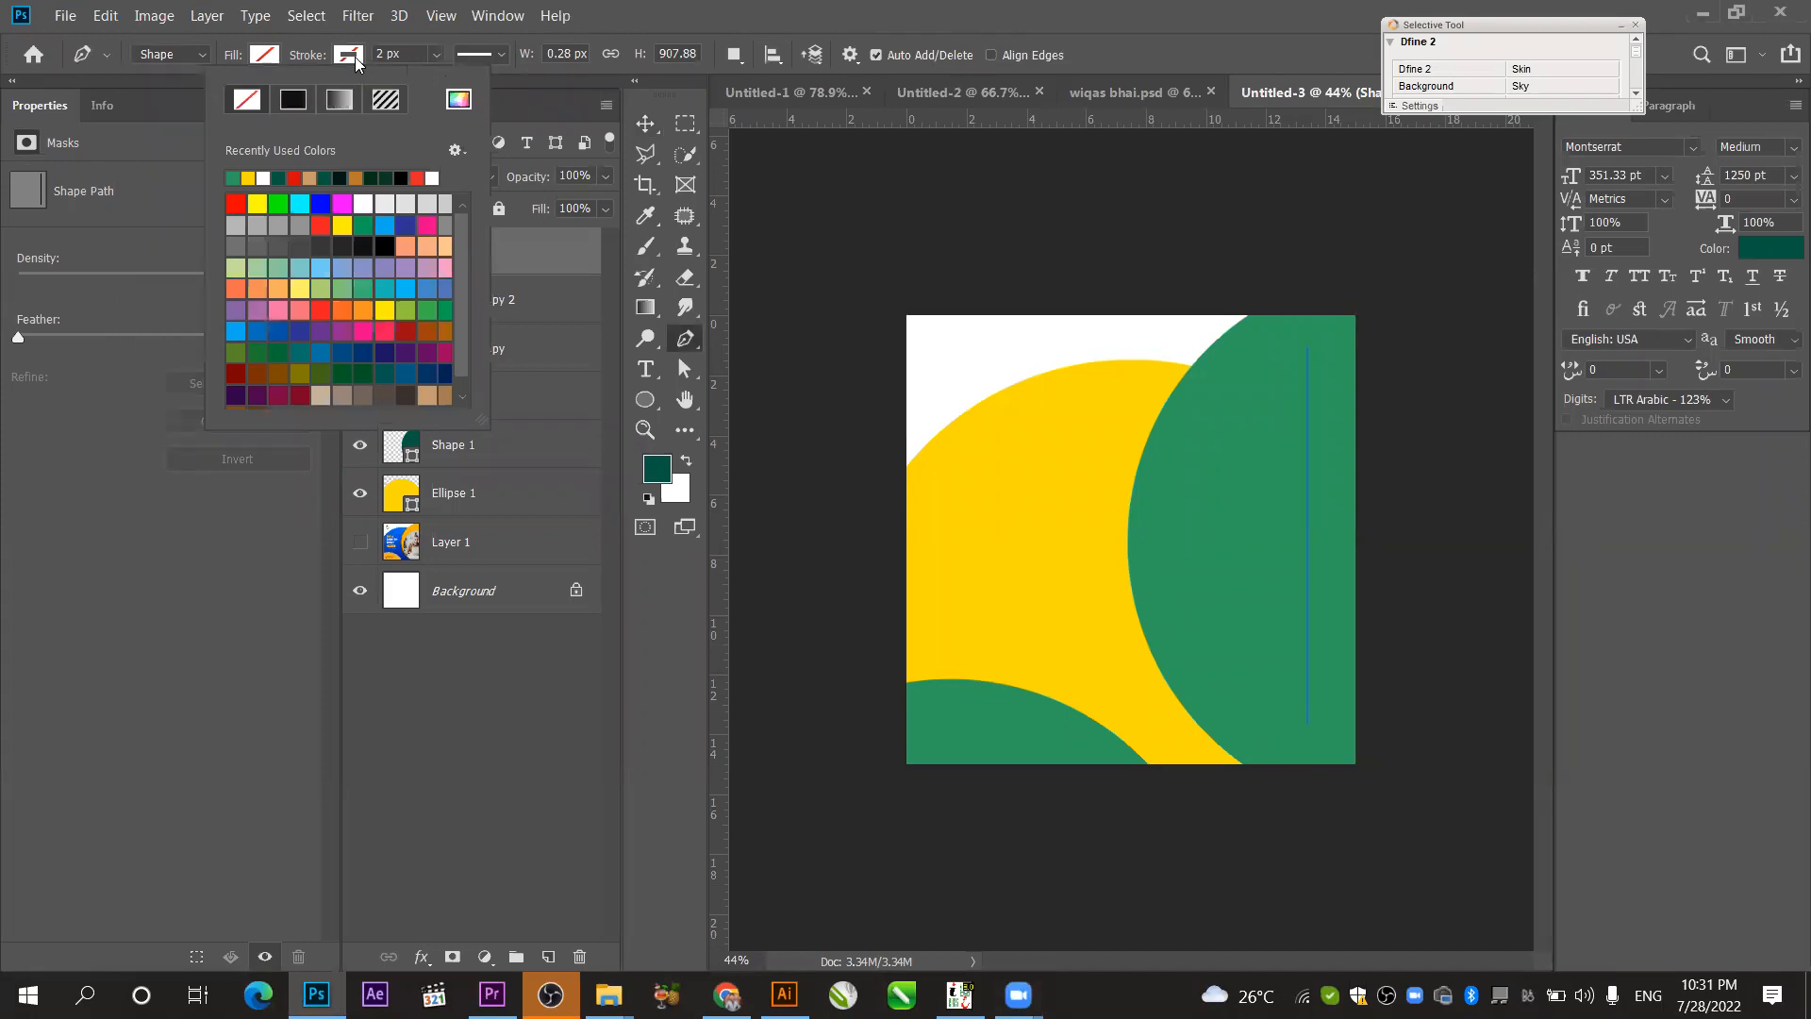
left_click(249, 177)
left_click(416, 49)
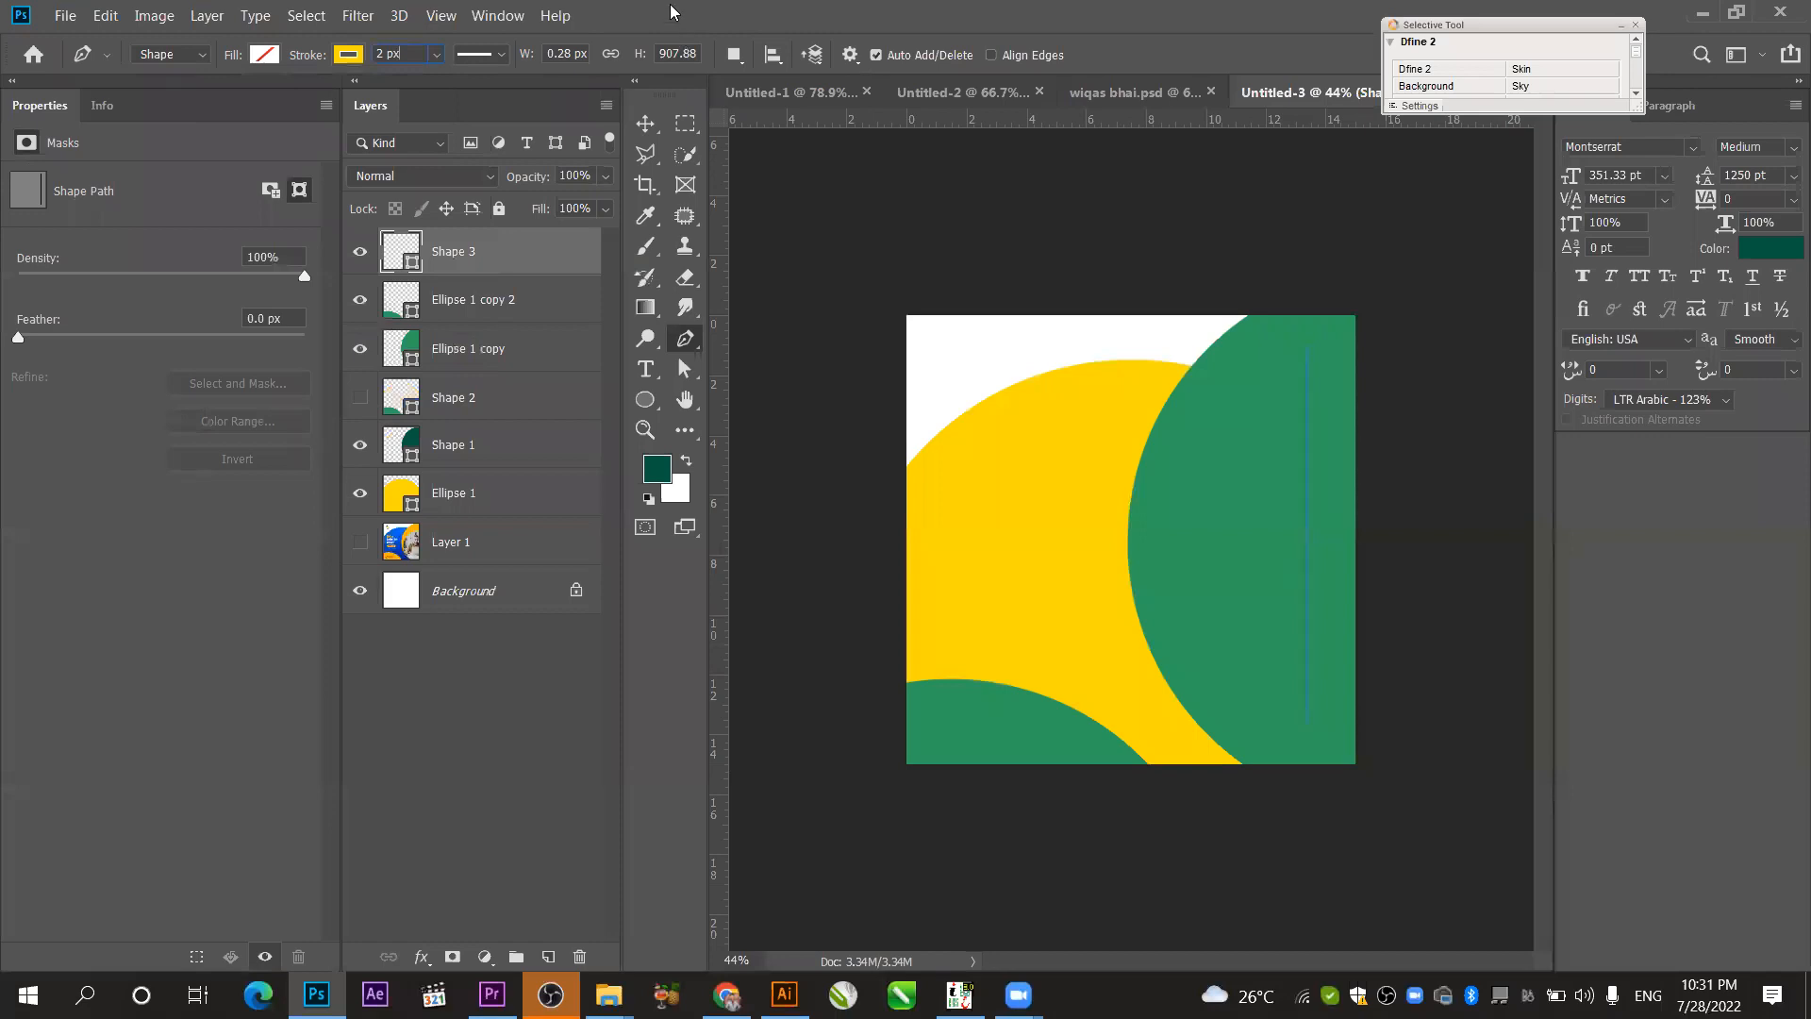
left_click_drag(362, 49, 337, 53)
type("6")
key("Return")
left_click(647, 123)
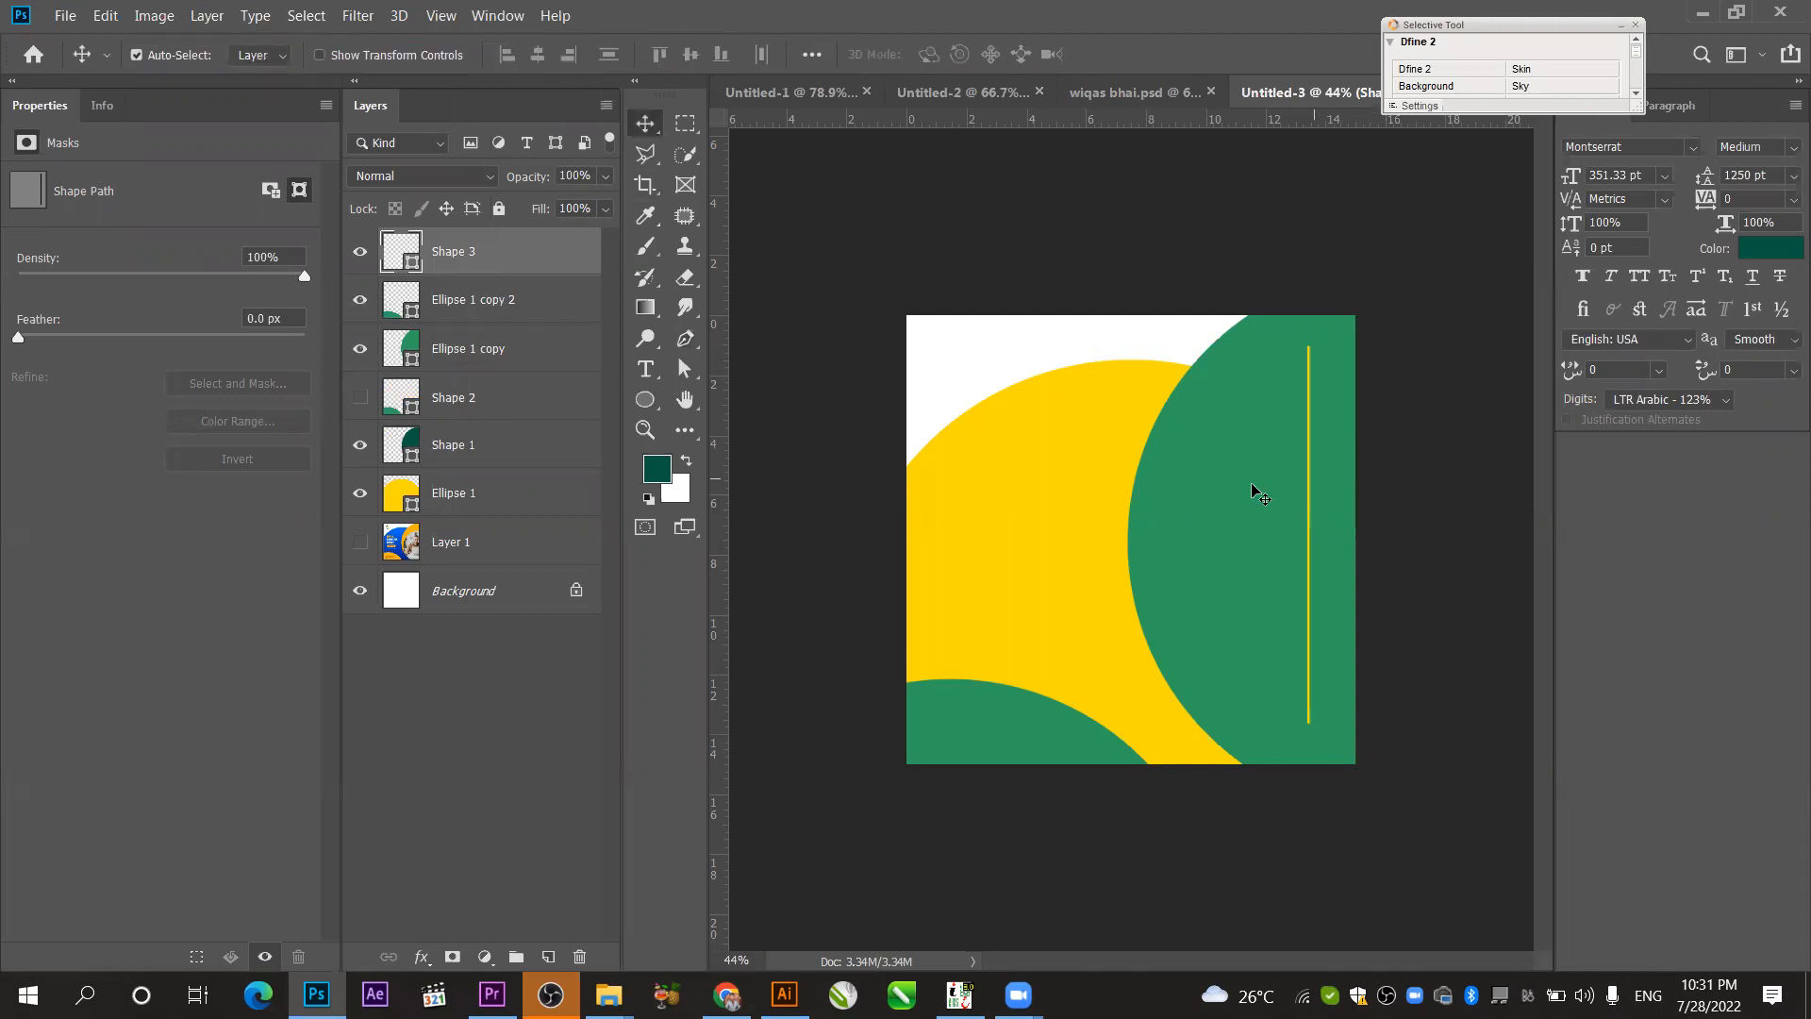
- Change the vertical line's stroke to dashed and move the line up so it extends past the canvas's top edge
left_click(690, 342)
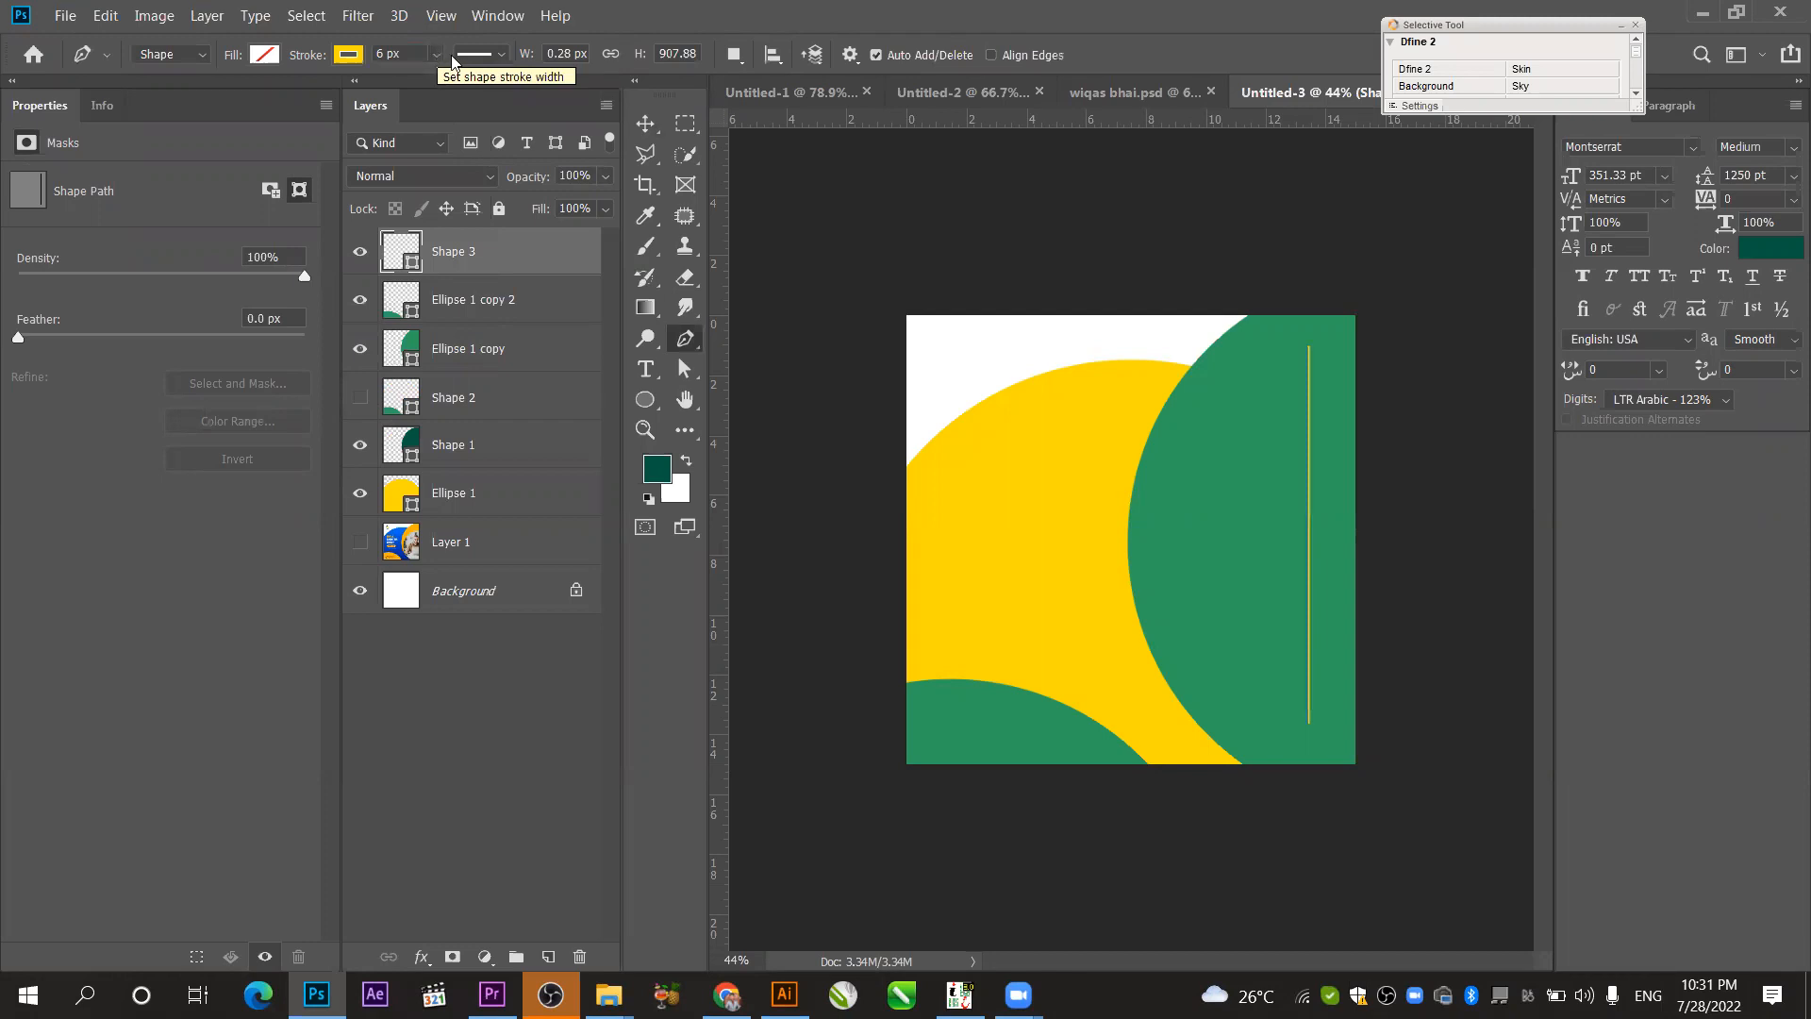
left_click(475, 58)
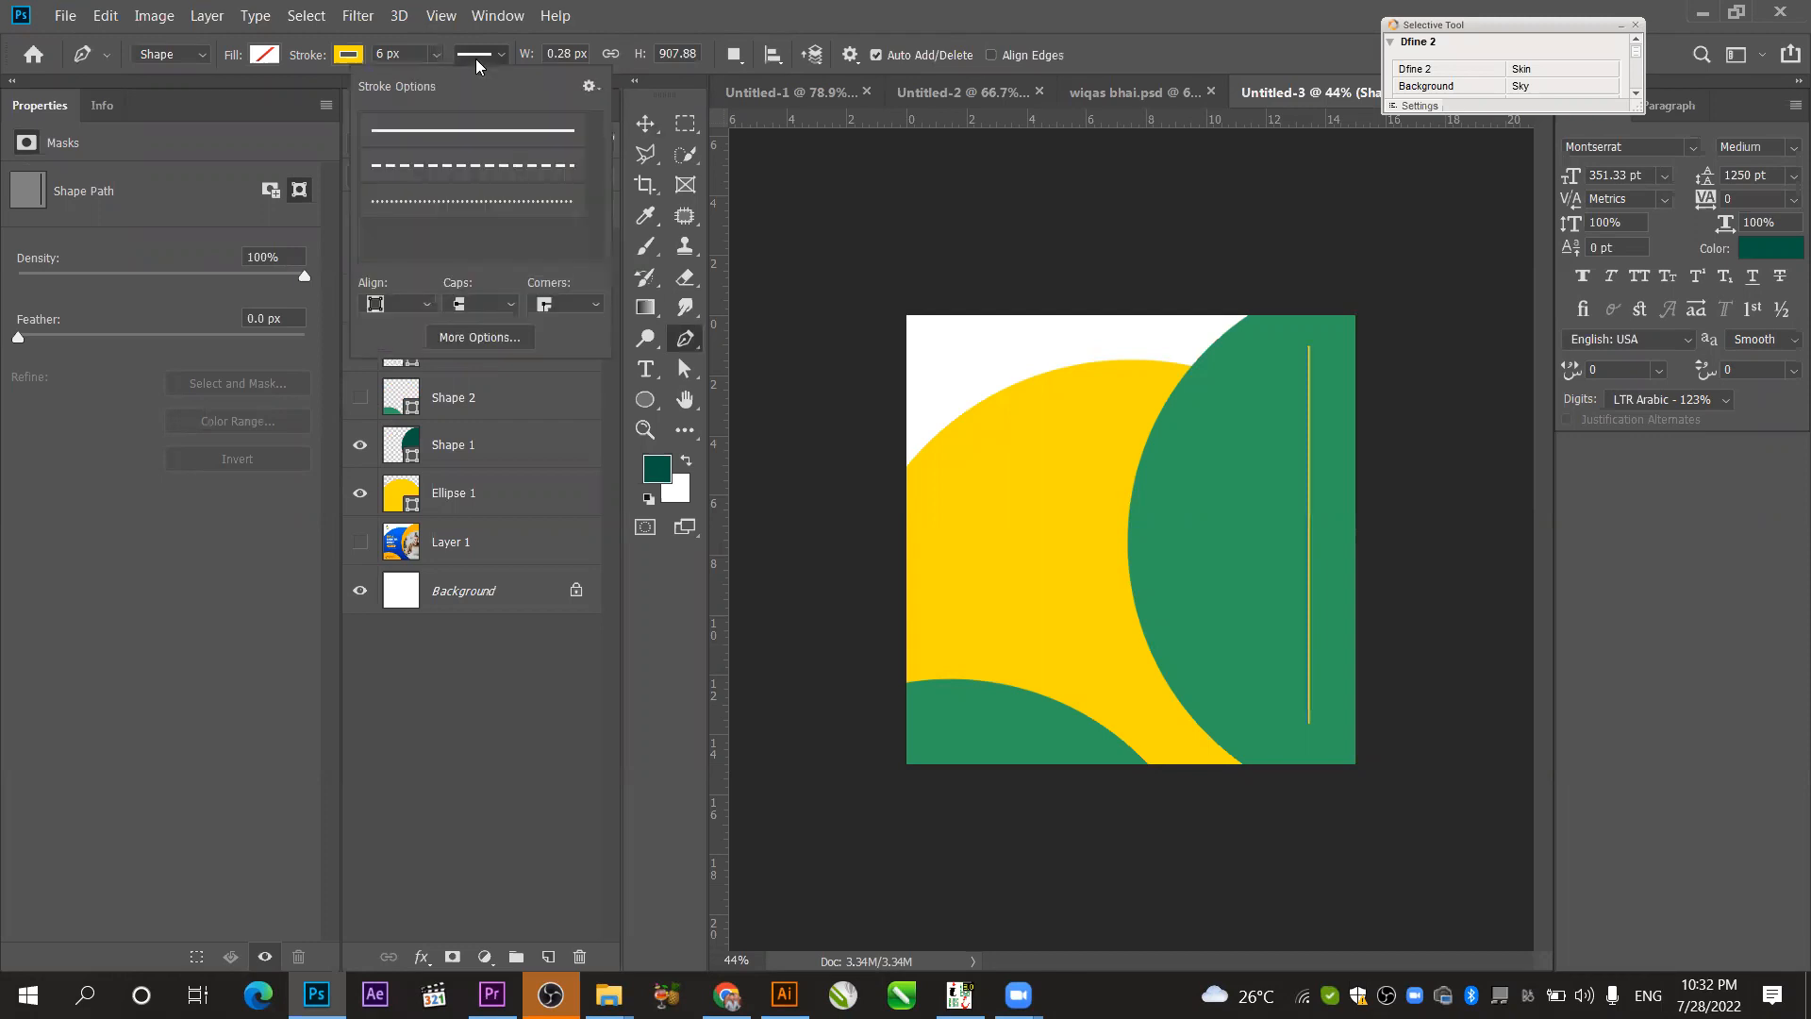
left_click(484, 178)
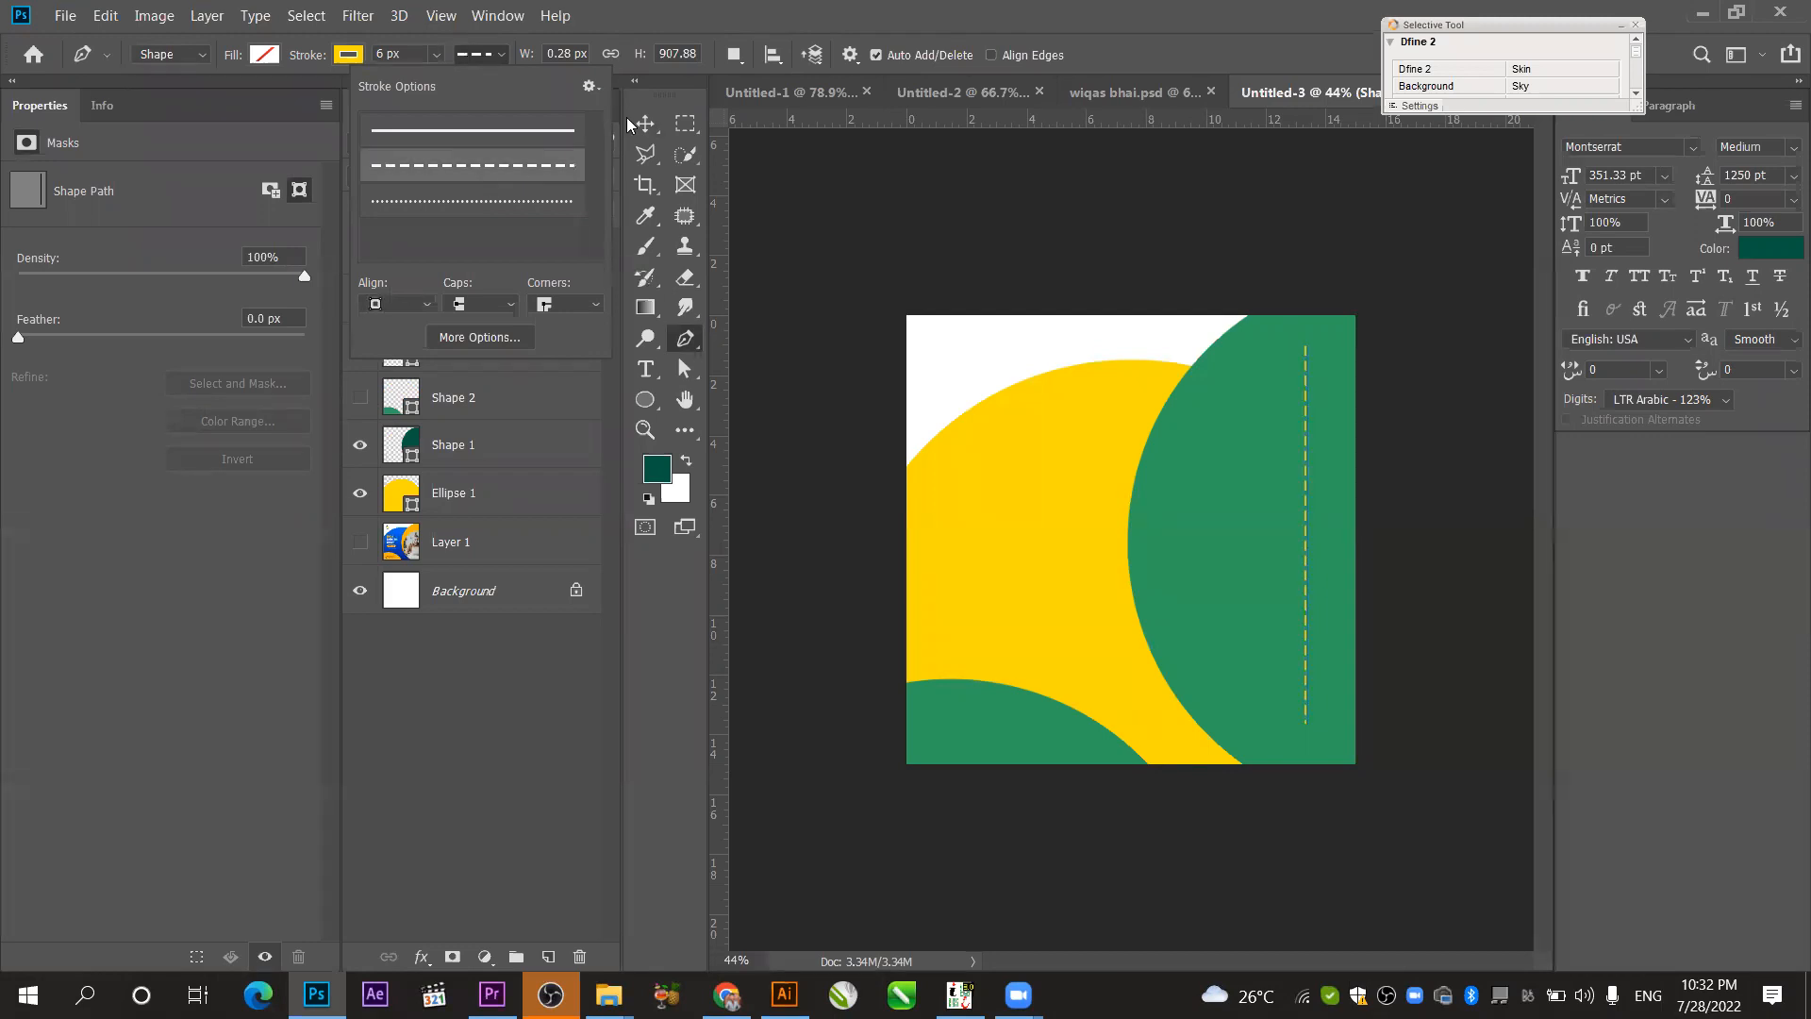
key("v")
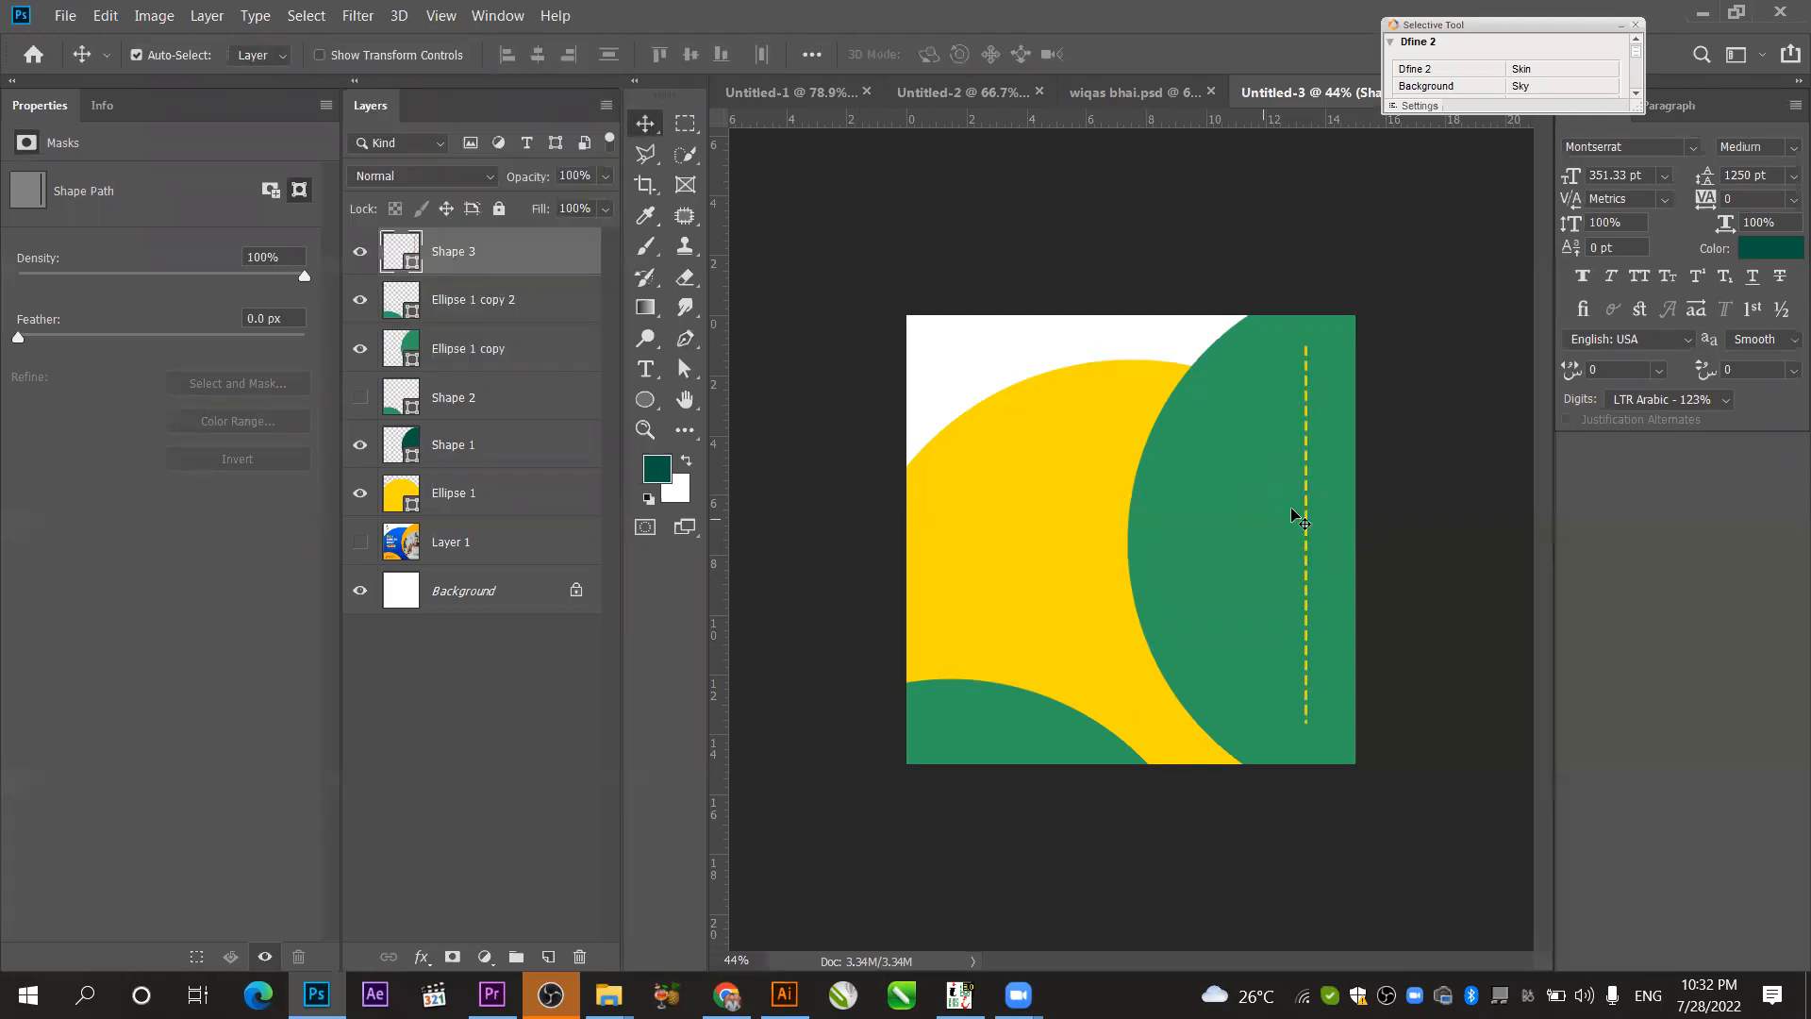
key("ctrl+t")
left_click_drag(1307, 416, 1311, 365)
key("Return")
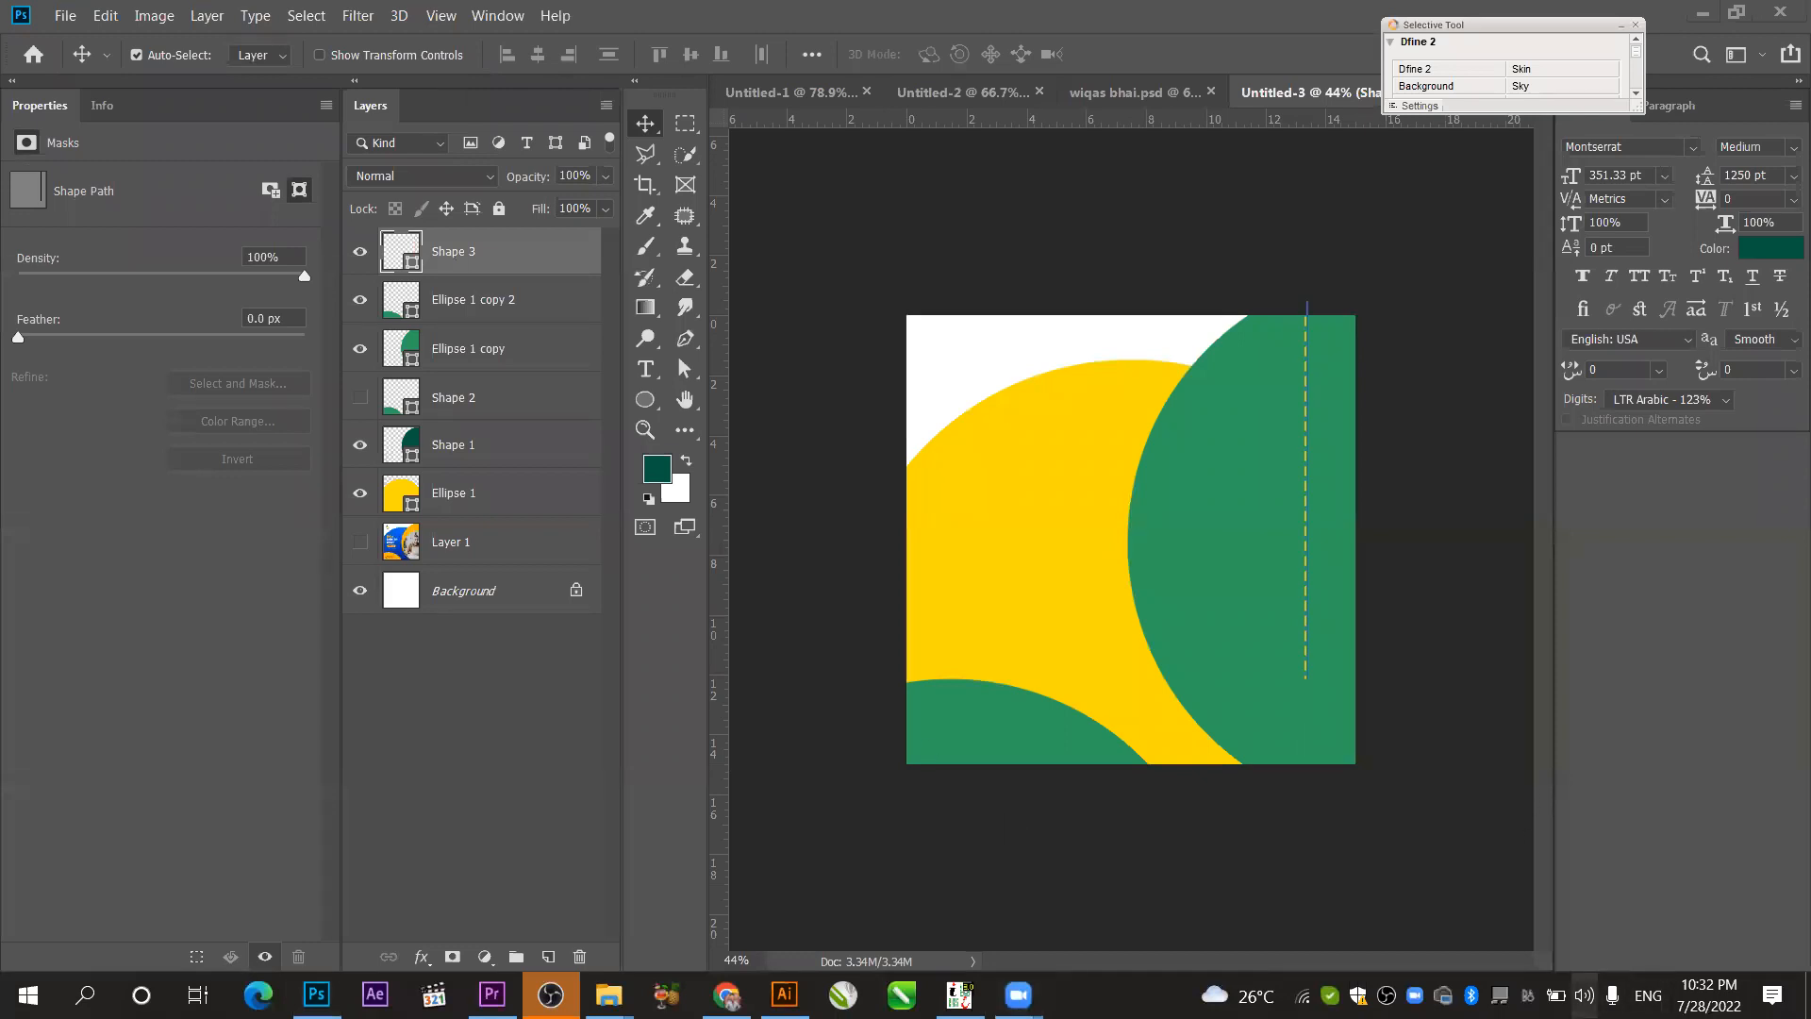
left_click(1584, 996)
left_click(1584, 995)
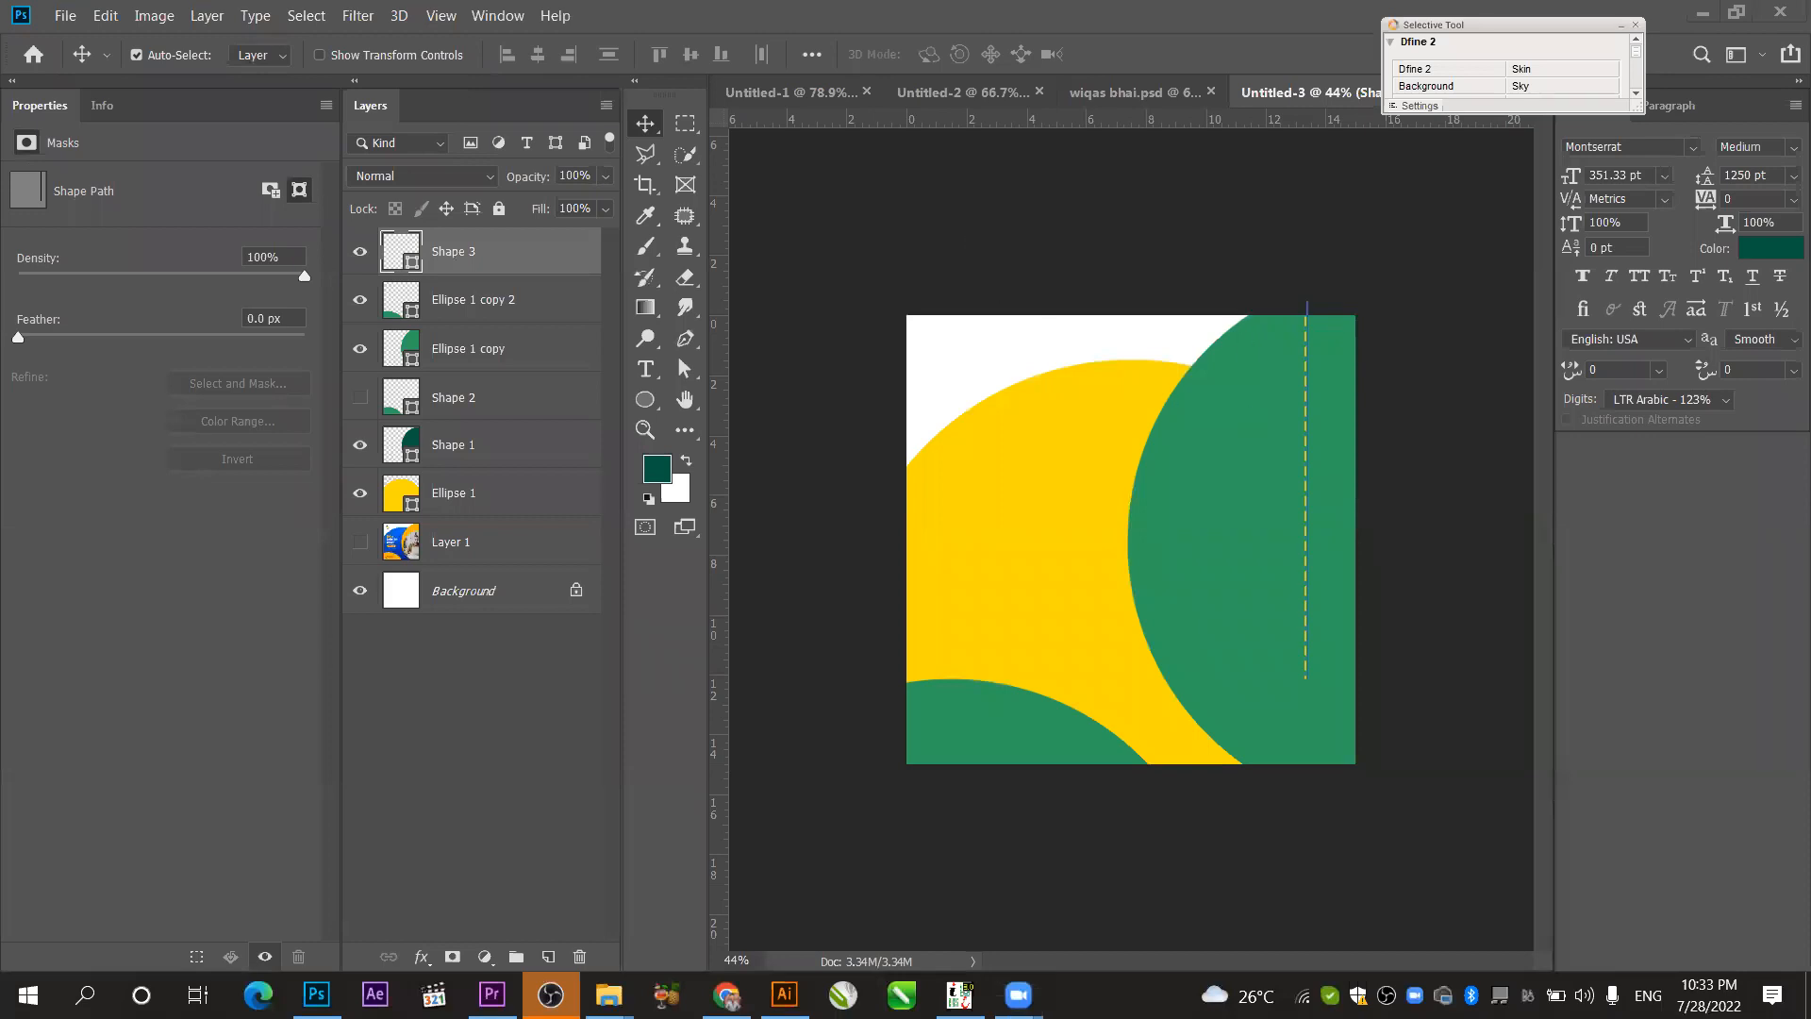
- Switch to the browser and search Google Images for "curve shape"
key("alt+Tab")
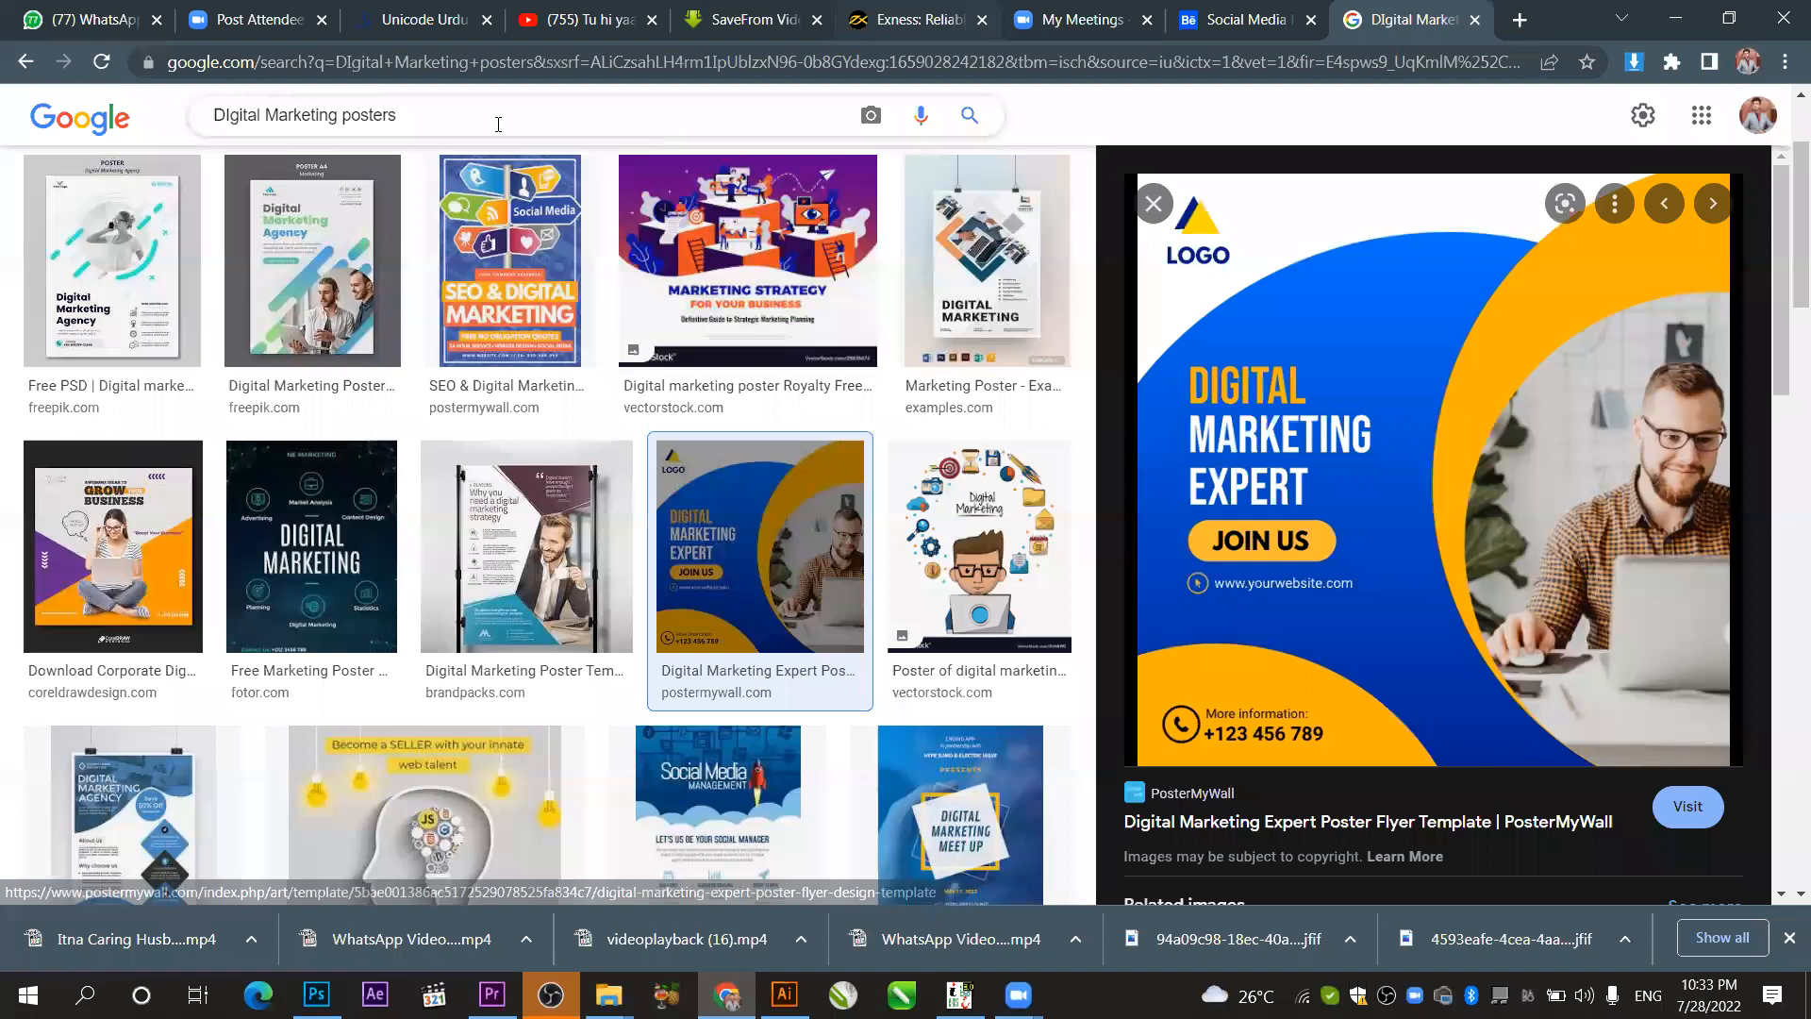
left_click(498, 123)
key("ctrl+a")
type("d")
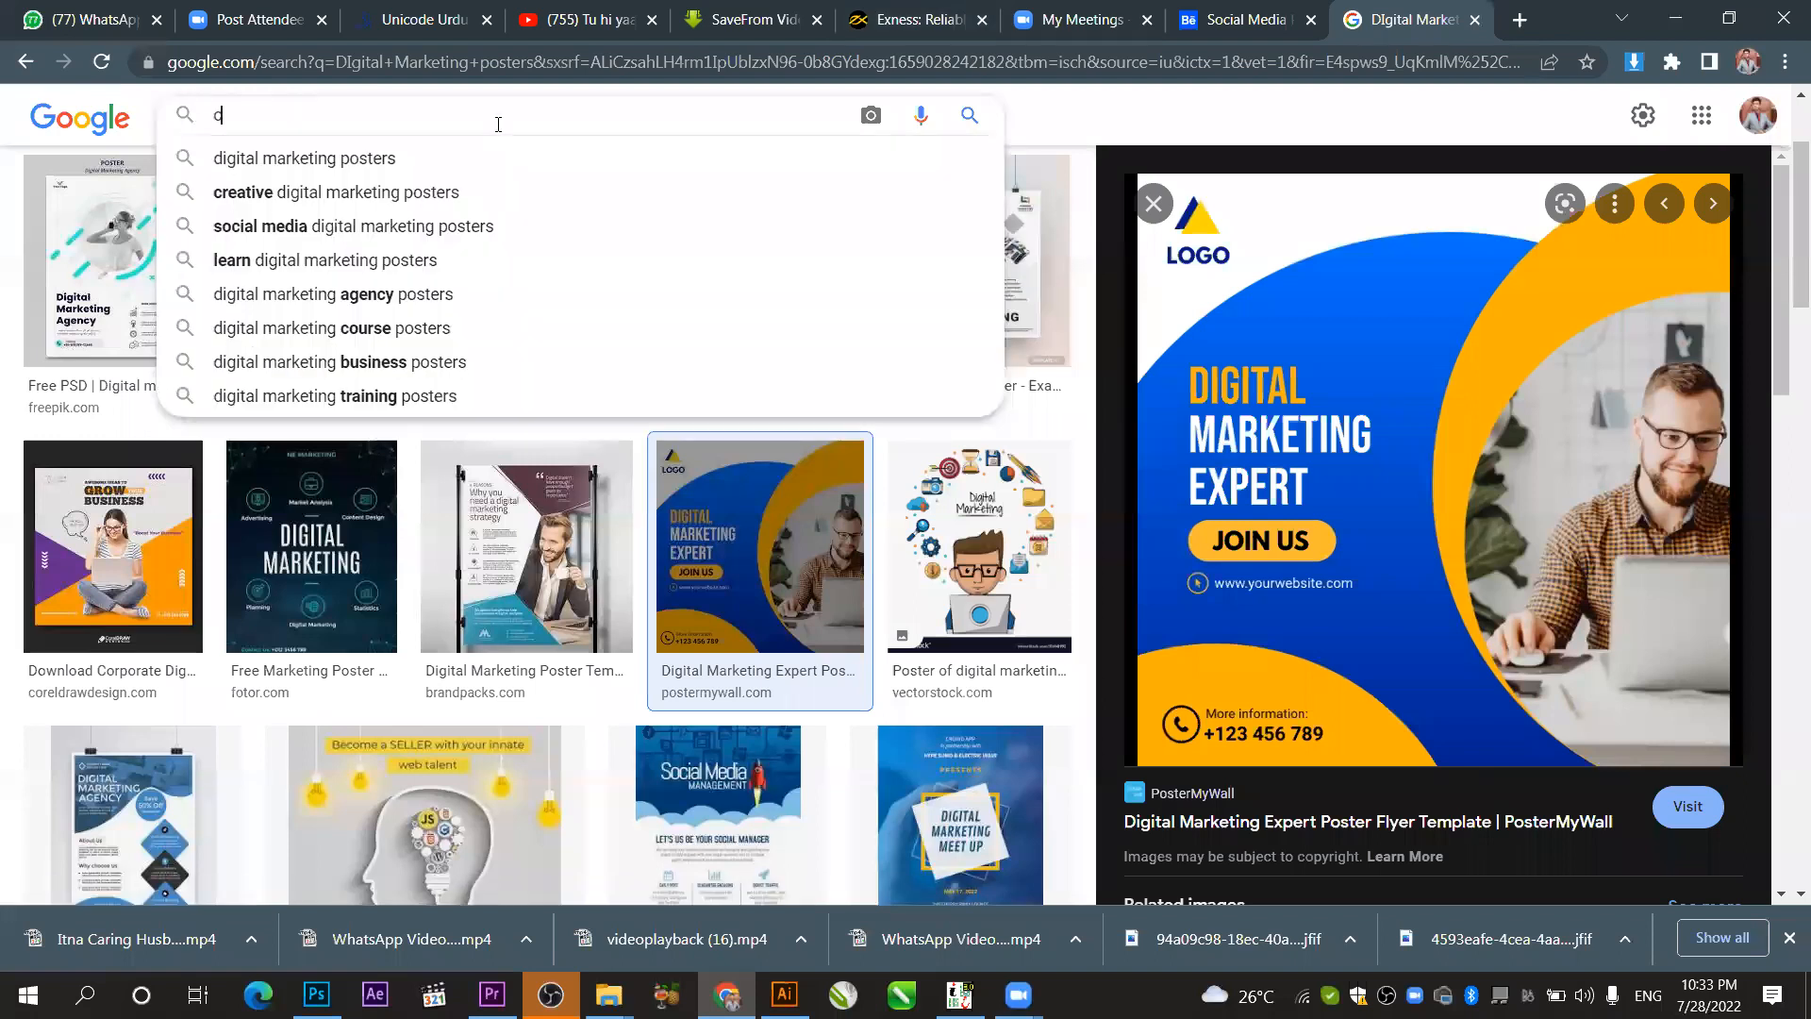
type("urve shap")
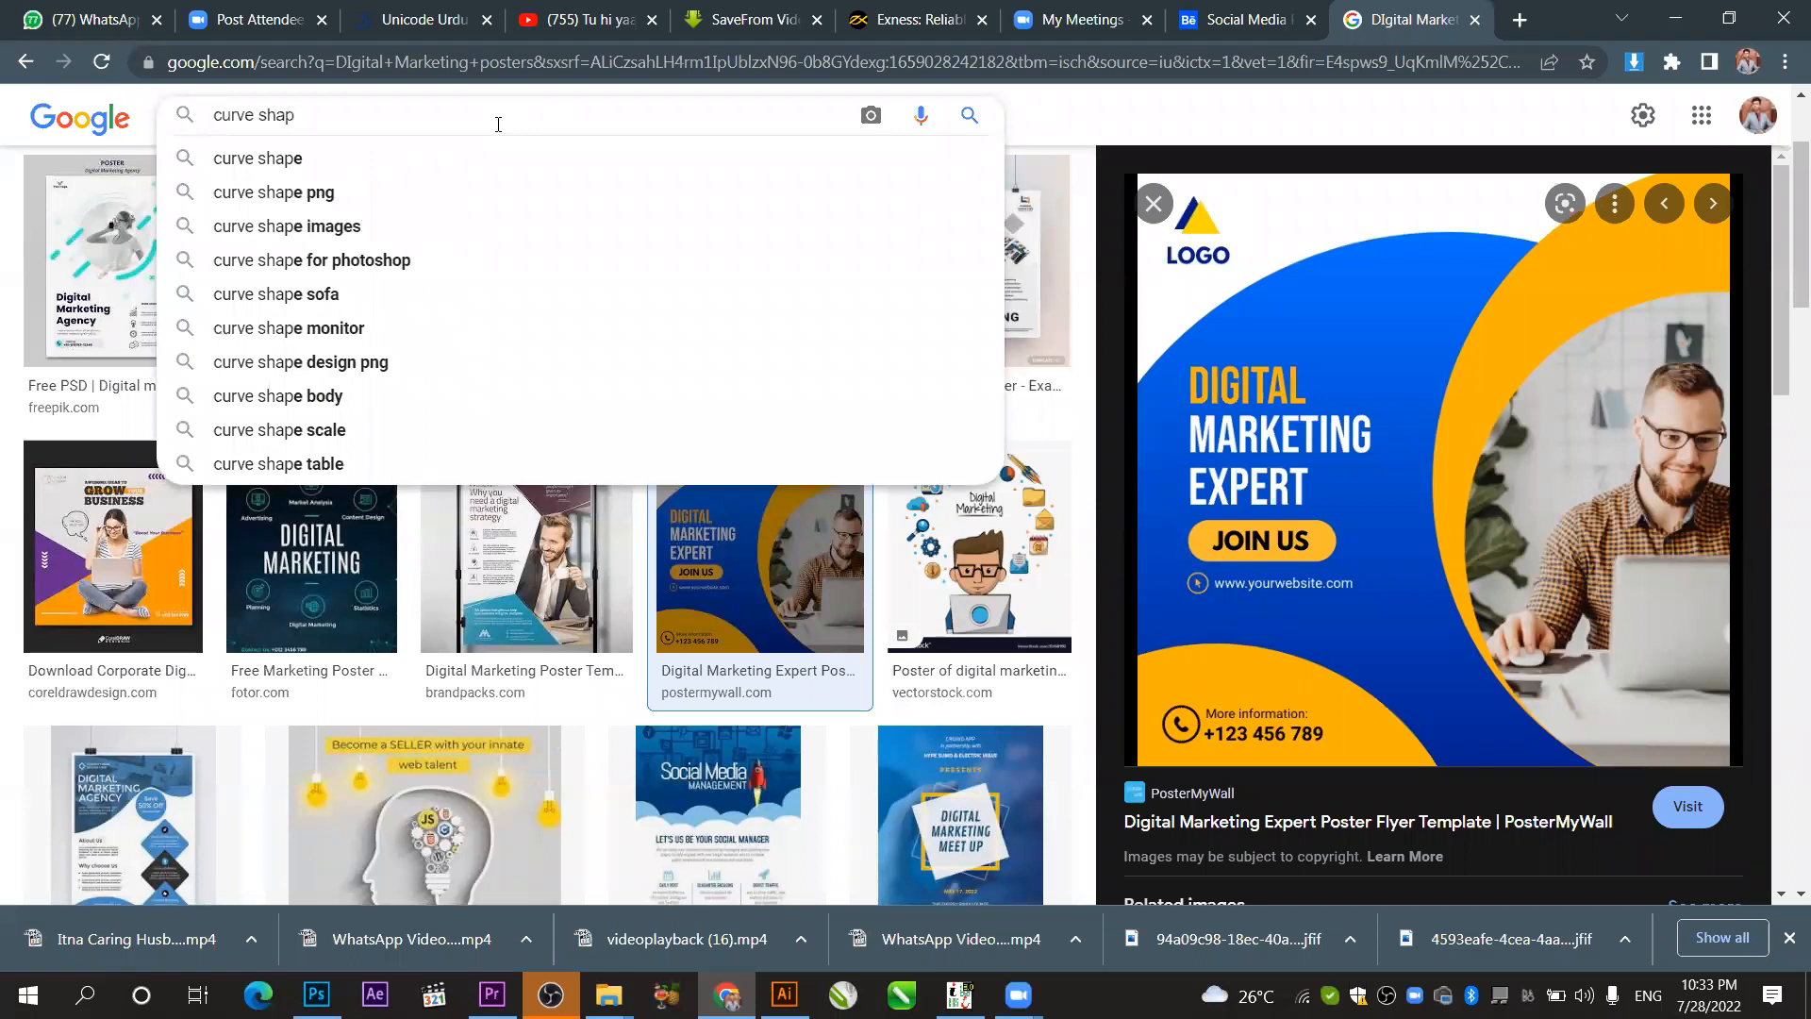
type("e")
key("Return")
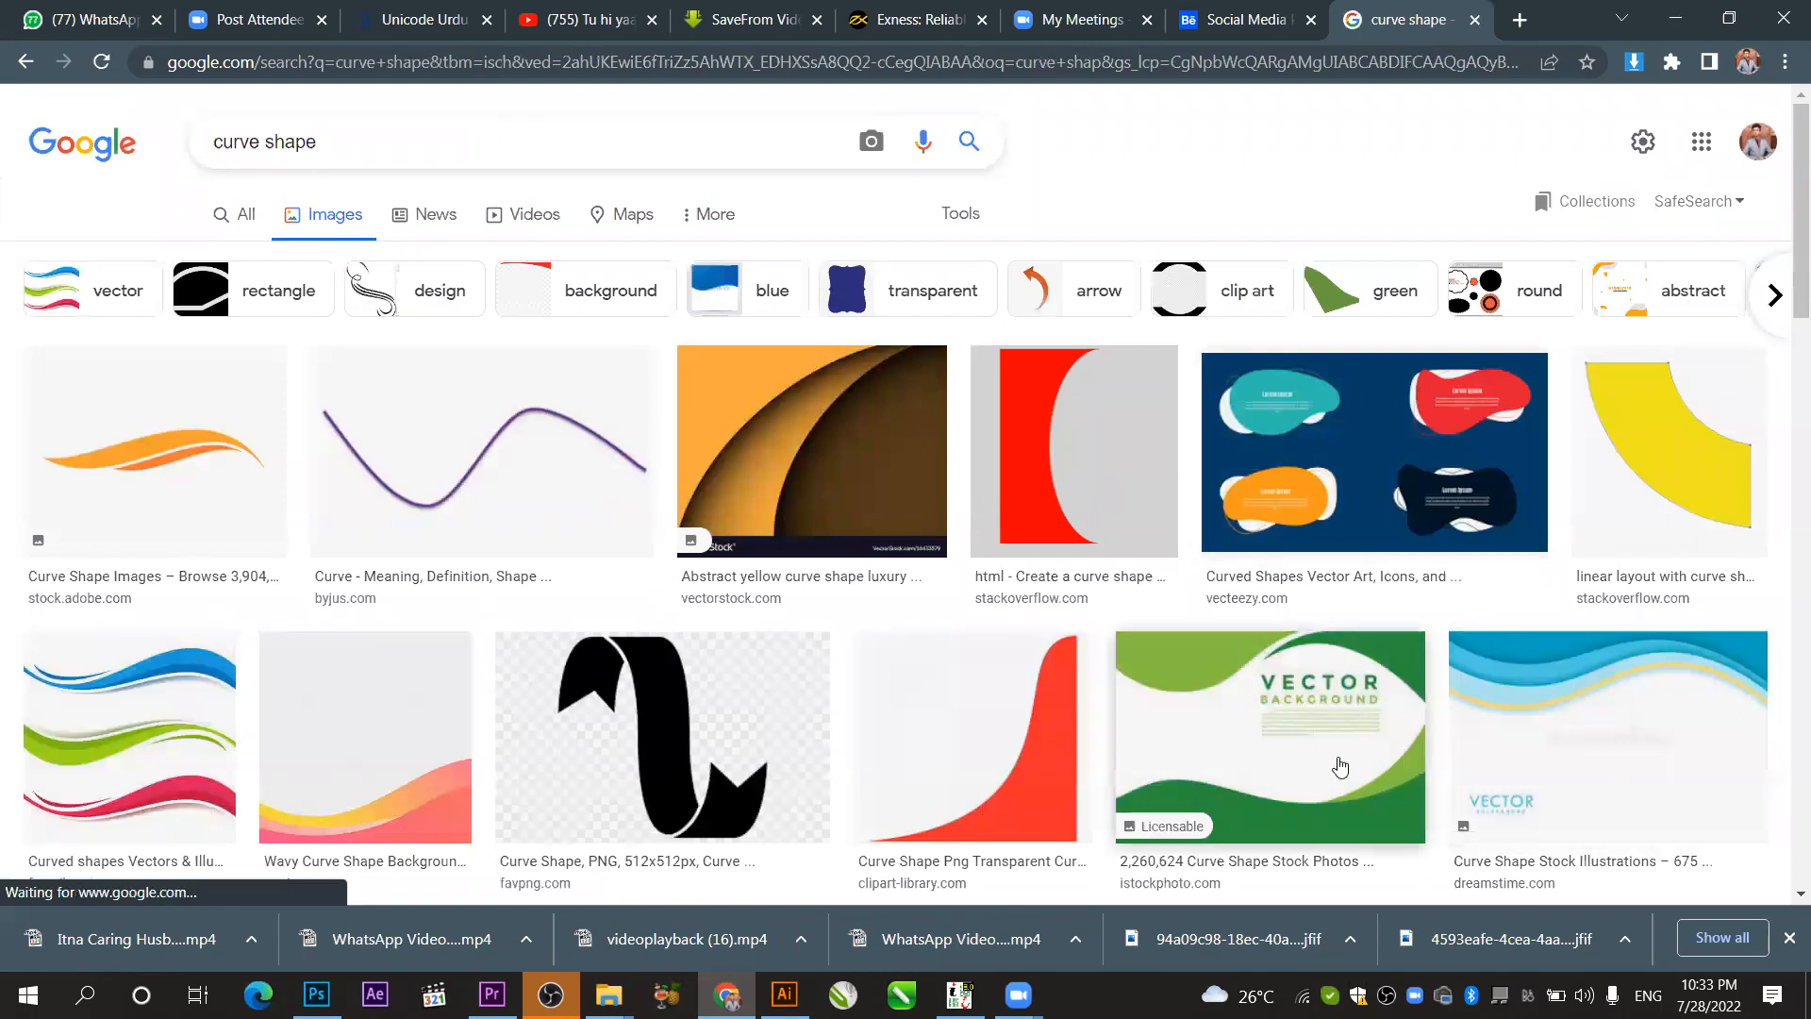
- Copy the green "Vector Background" wave image from the results and paste it into the Photoshop poster document
scroll(1338, 759, "down", 2)
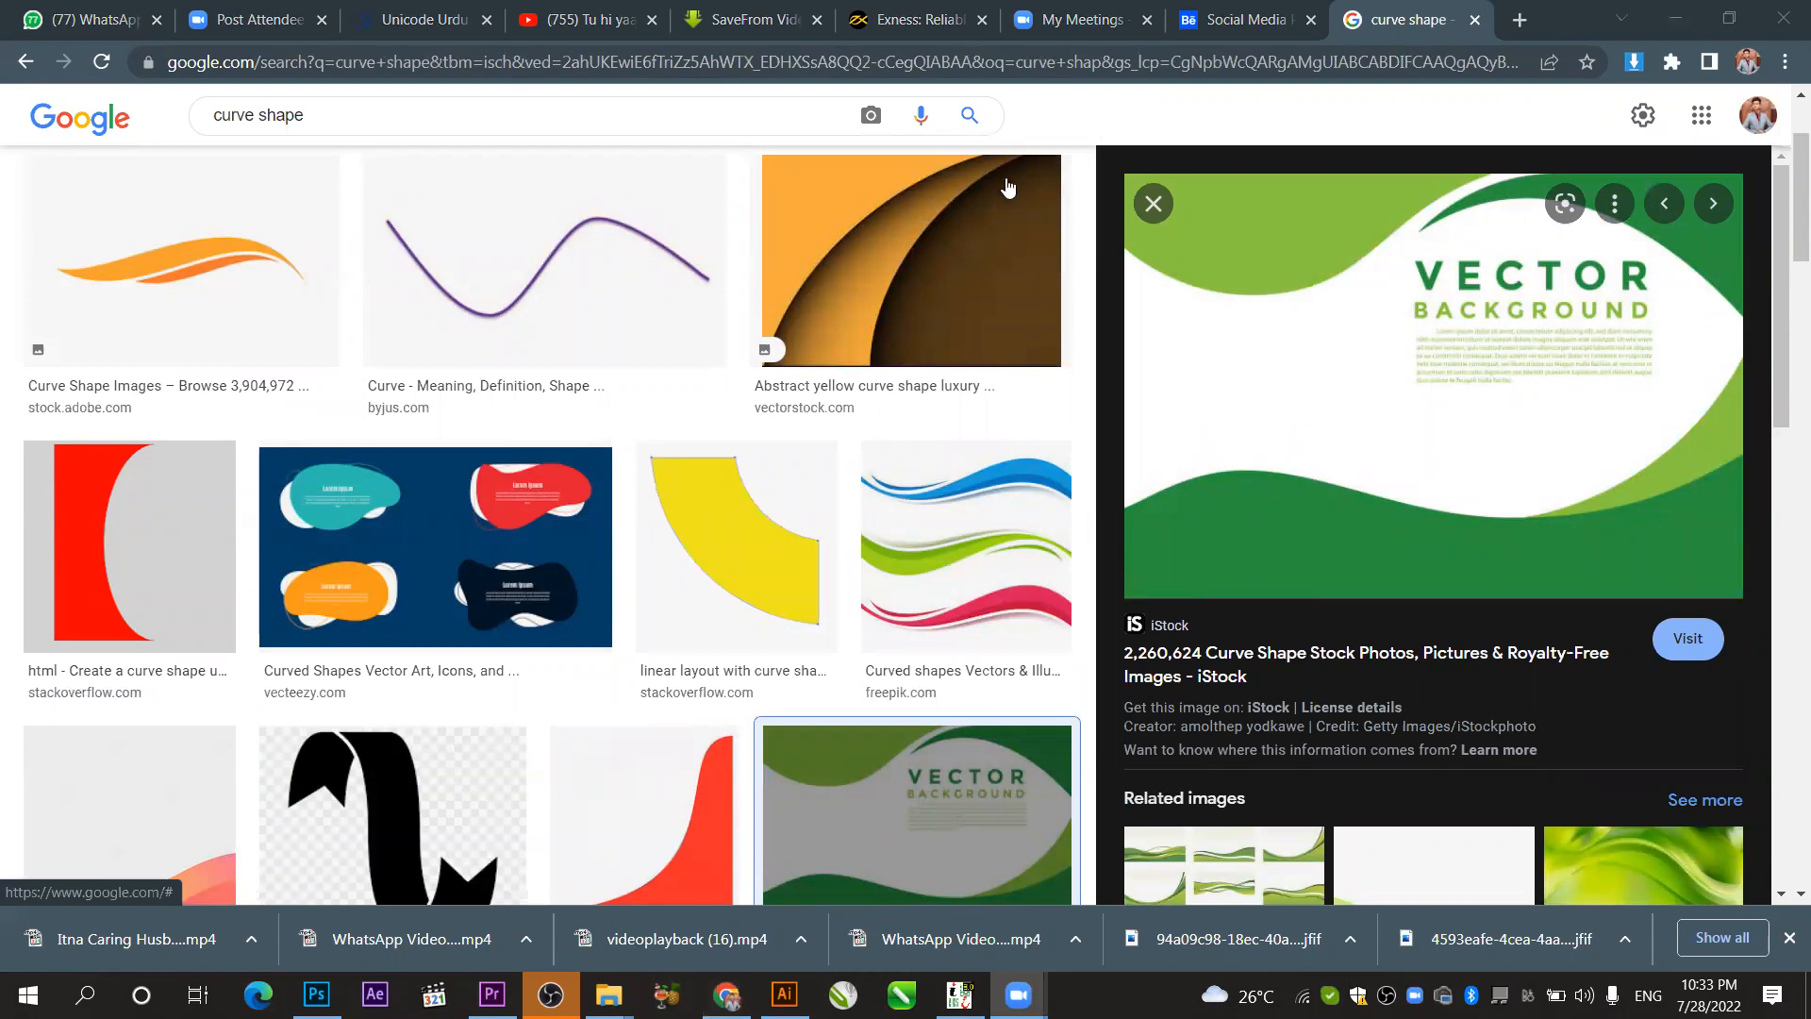
right_click(1330, 341)
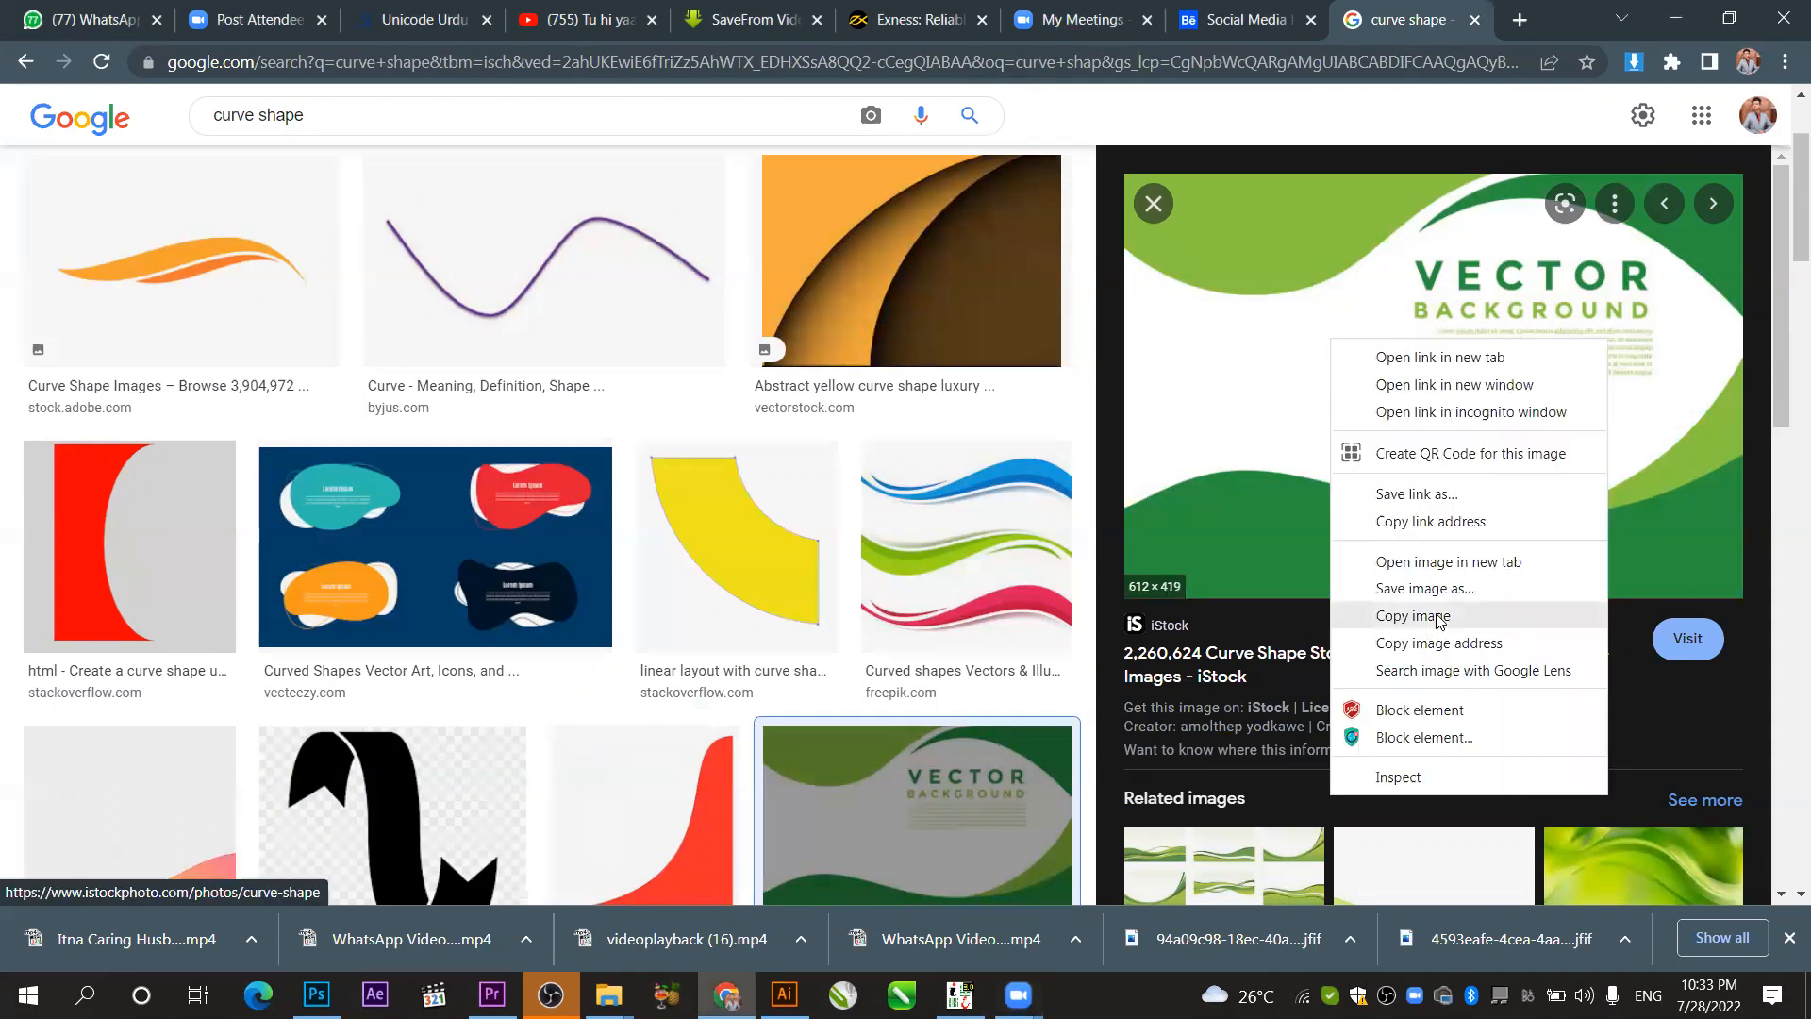
left_click(1427, 628)
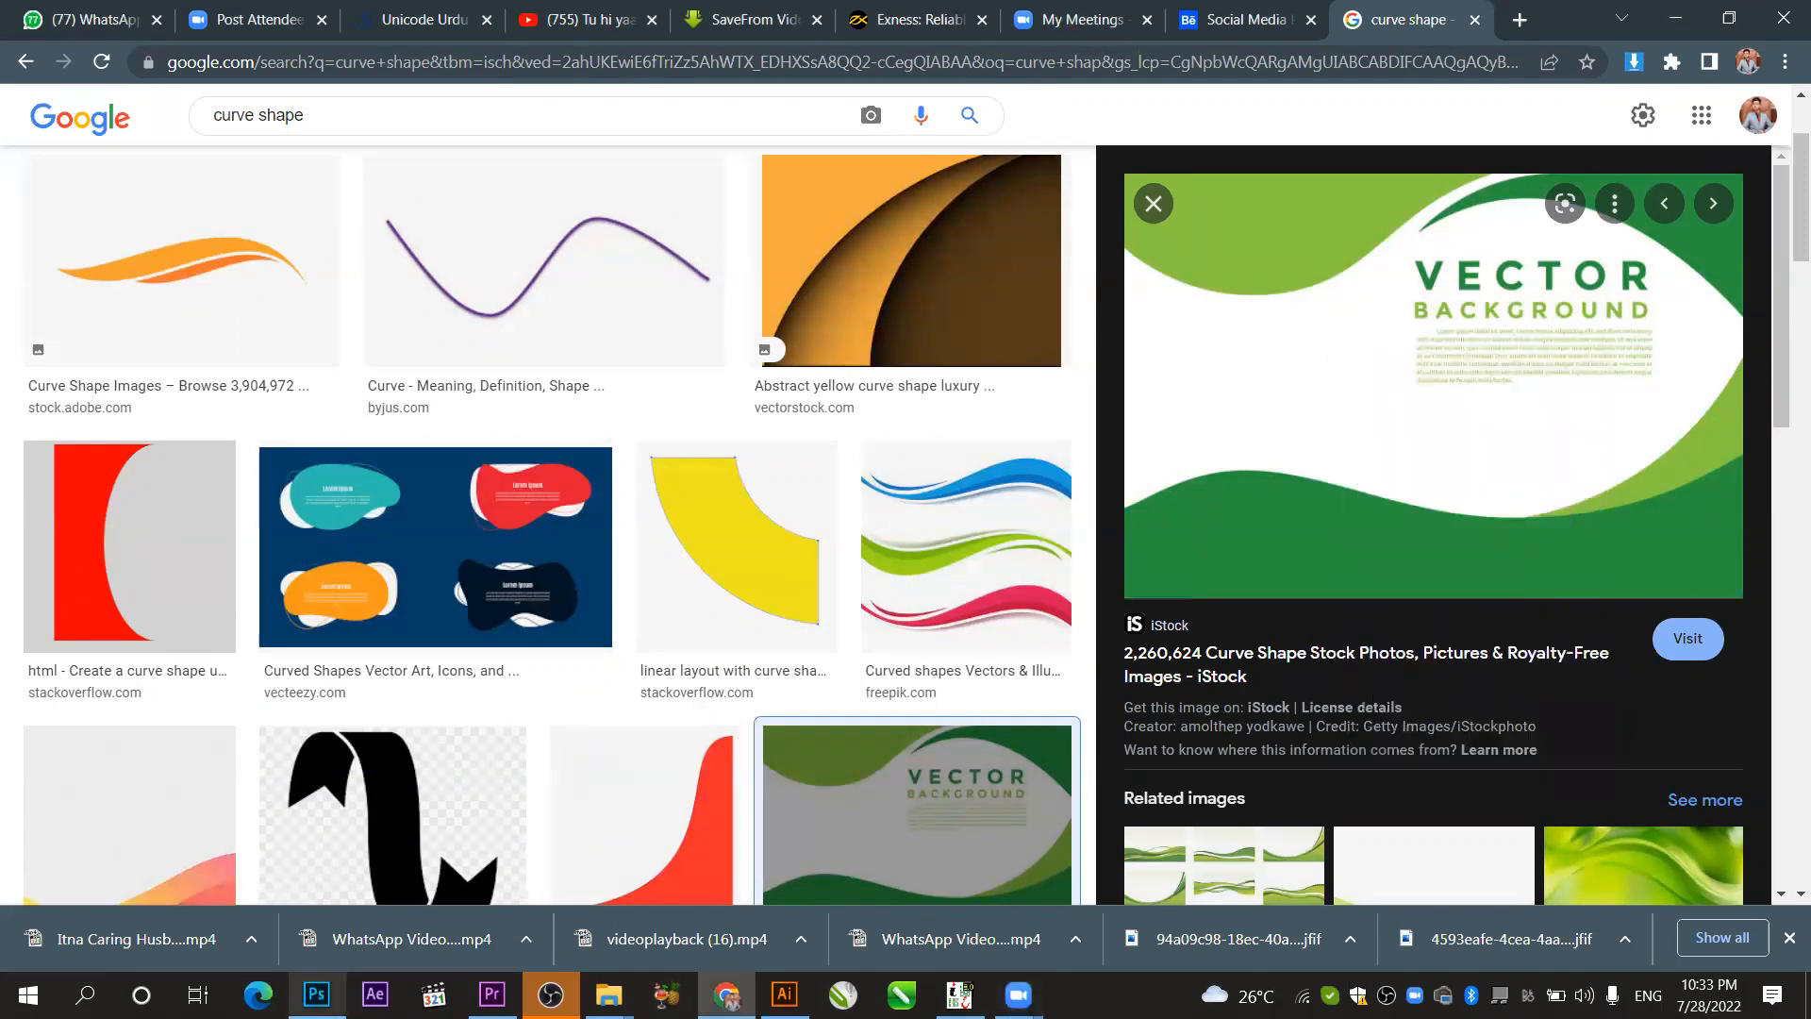
left_click(316, 994)
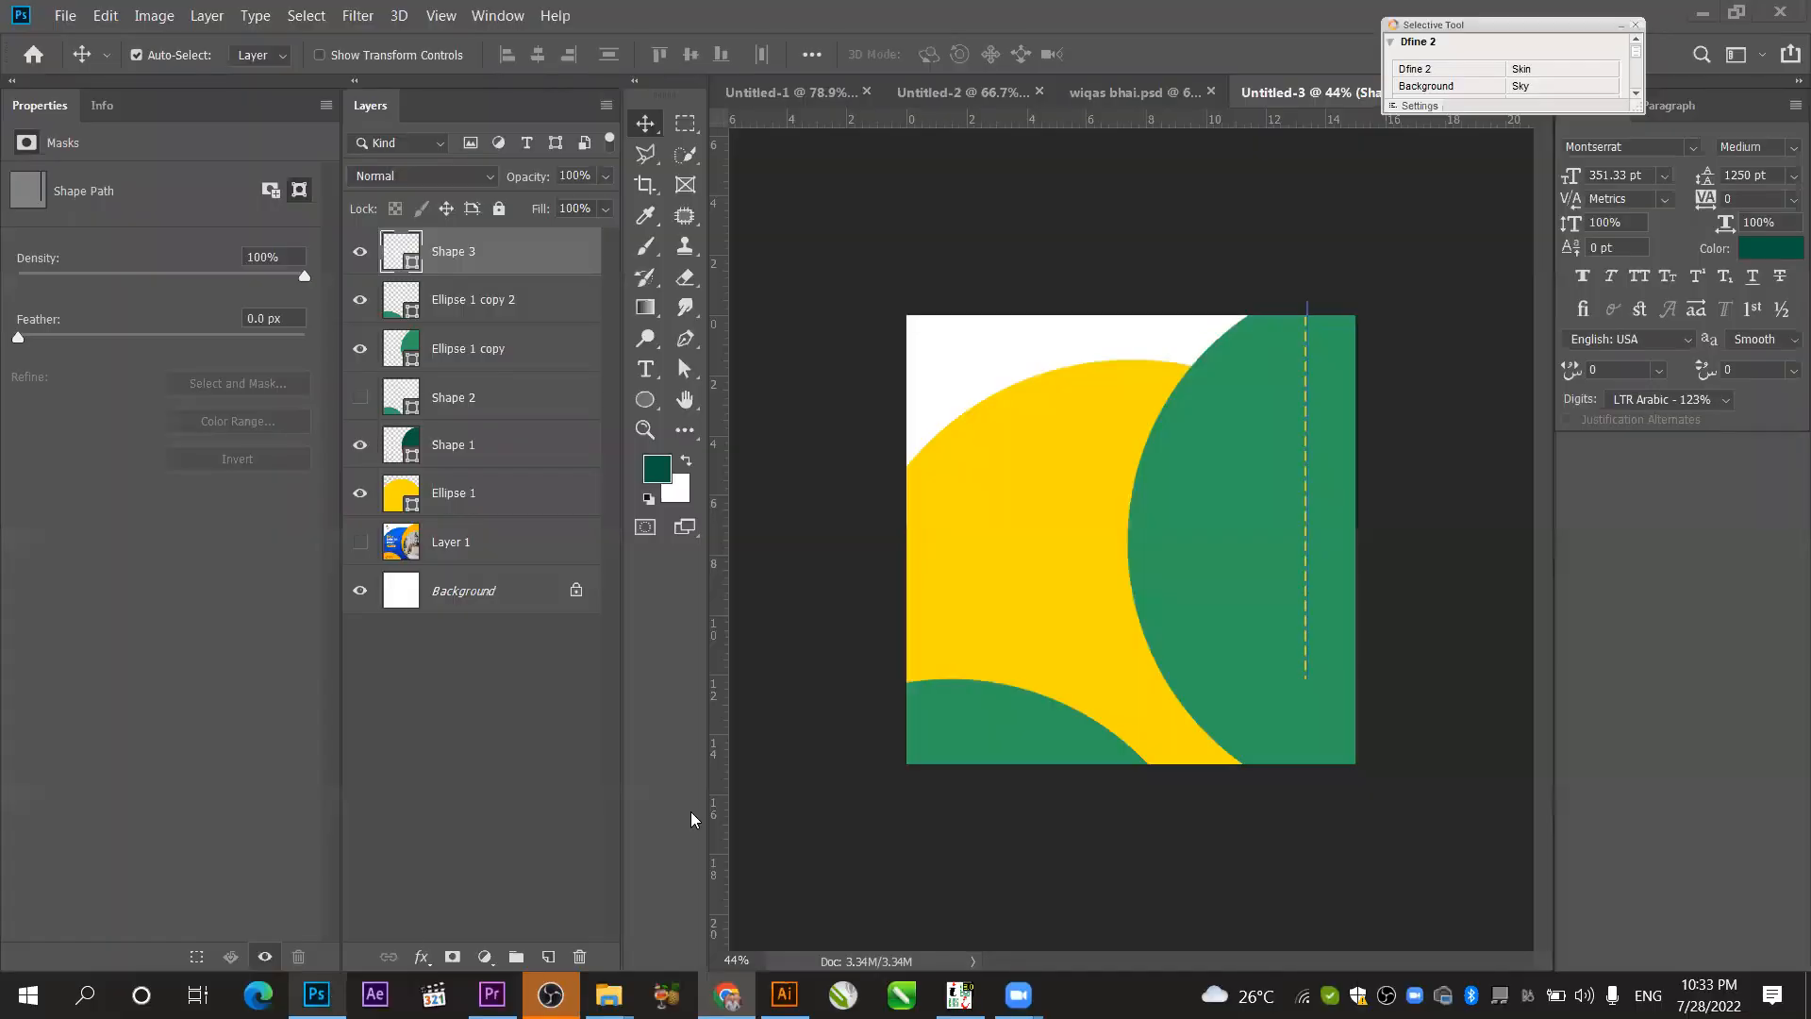
key("ctrl+v")
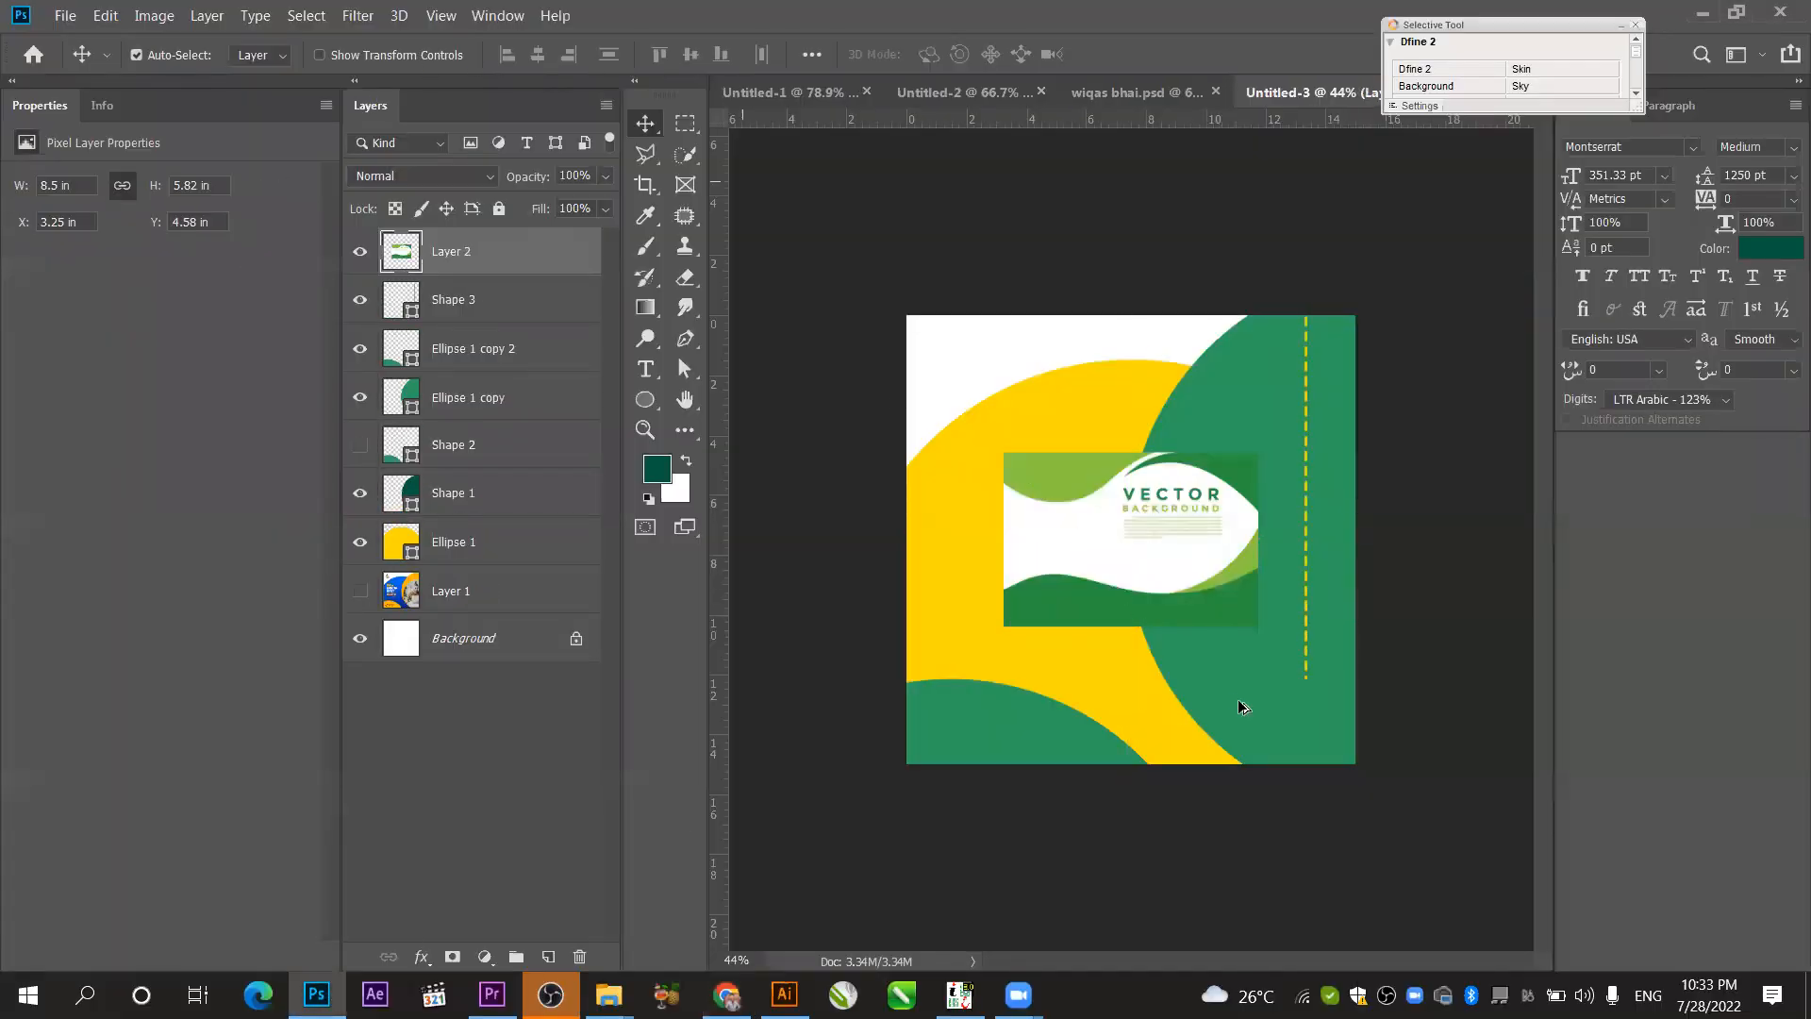
- Start a Pen tool path where the lower green wave meets the pasted image's left edge
scroll(1071, 624, "up", 5)
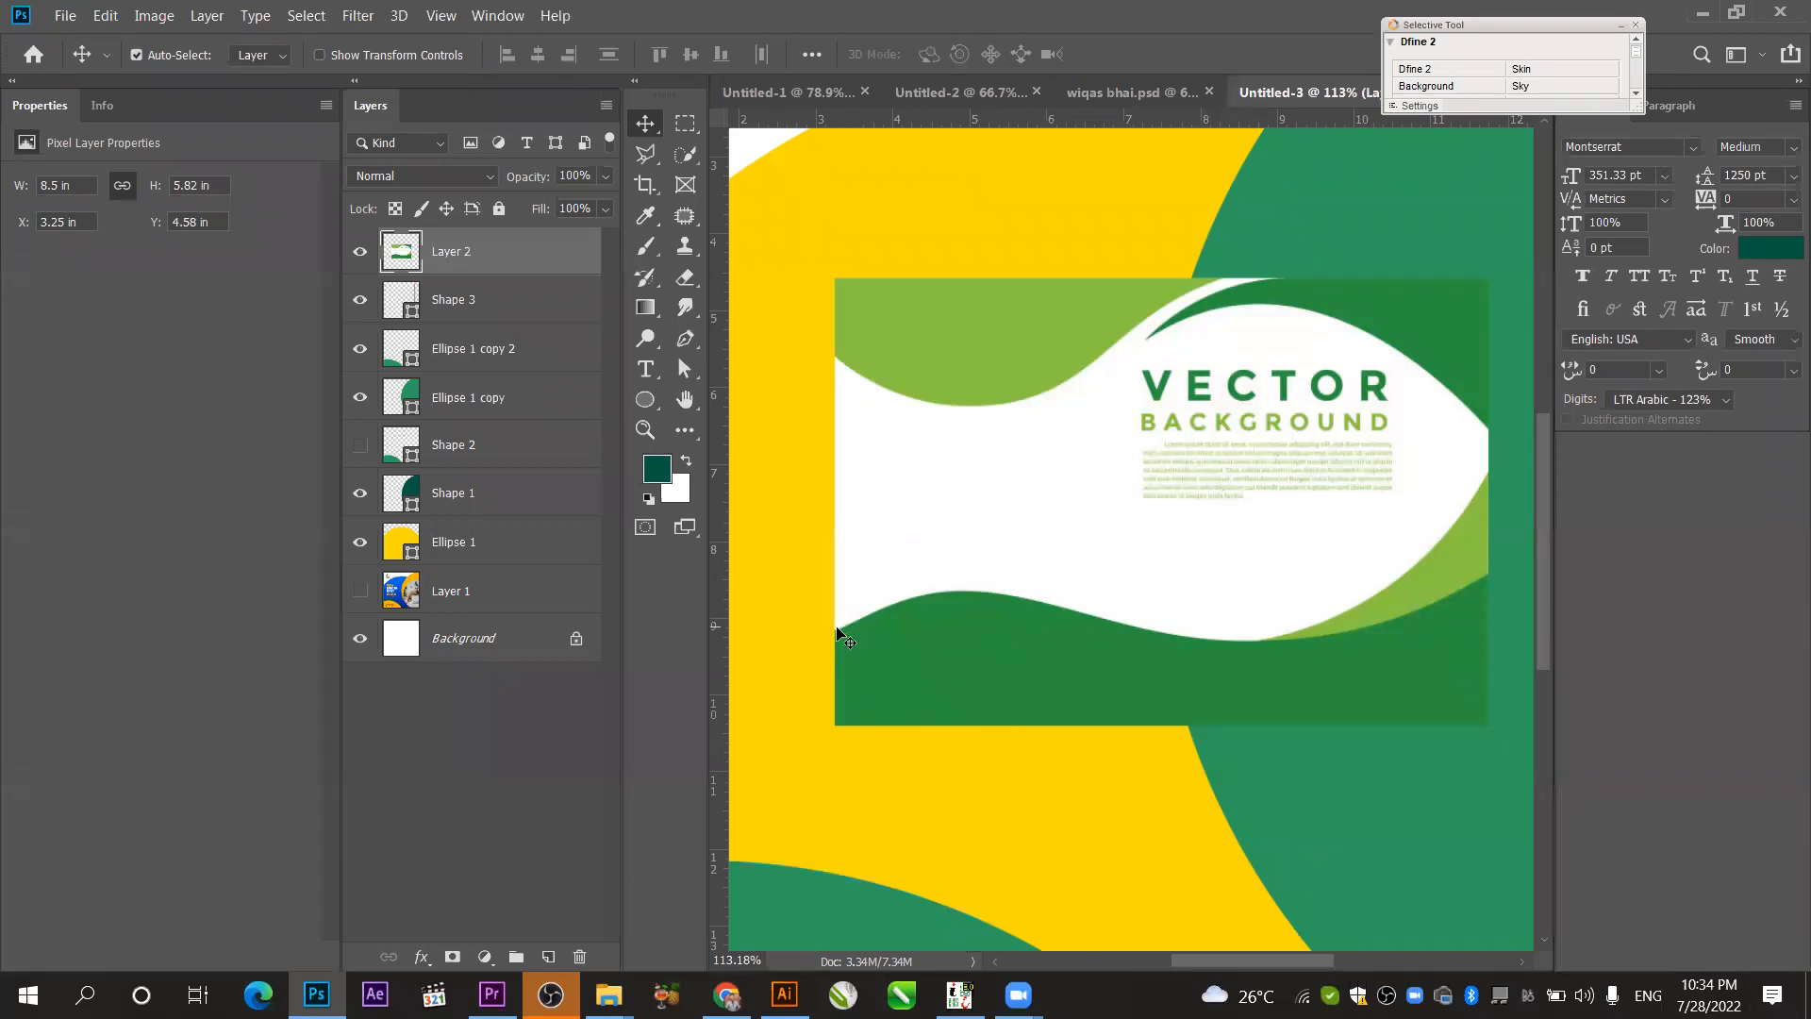
left_click(688, 337)
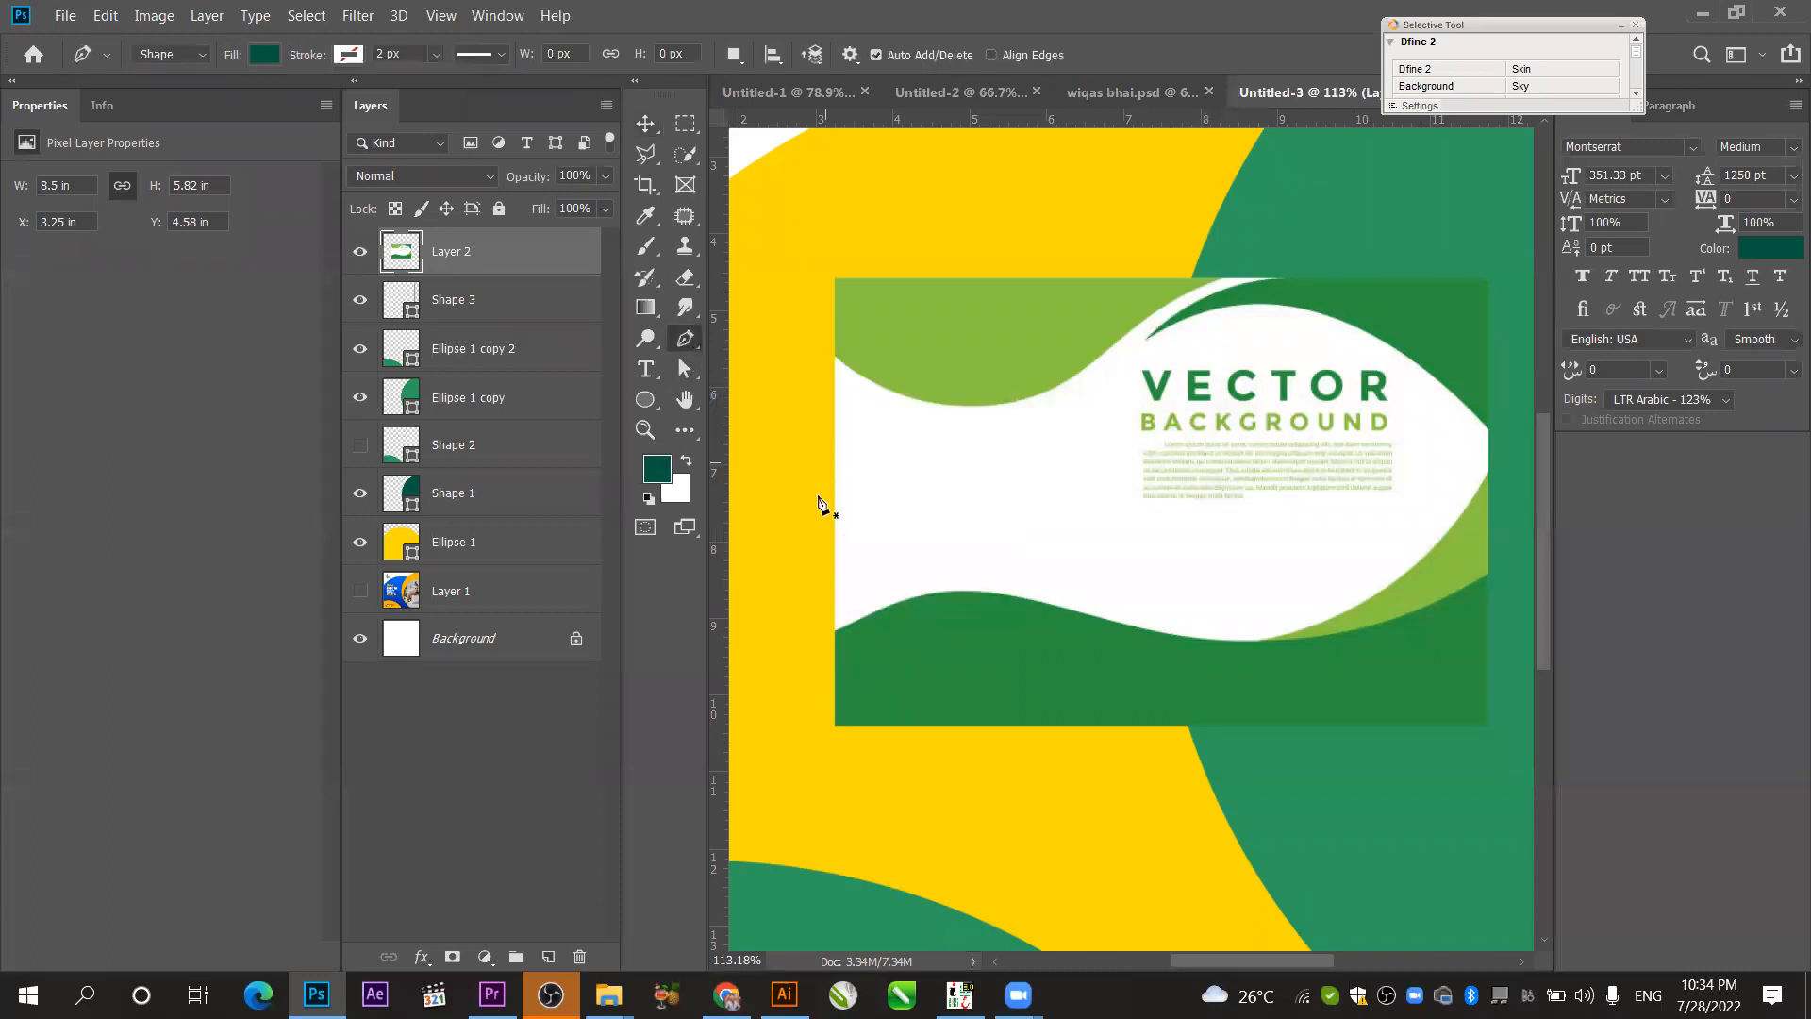
left_click(835, 629)
left_click(1180, 637)
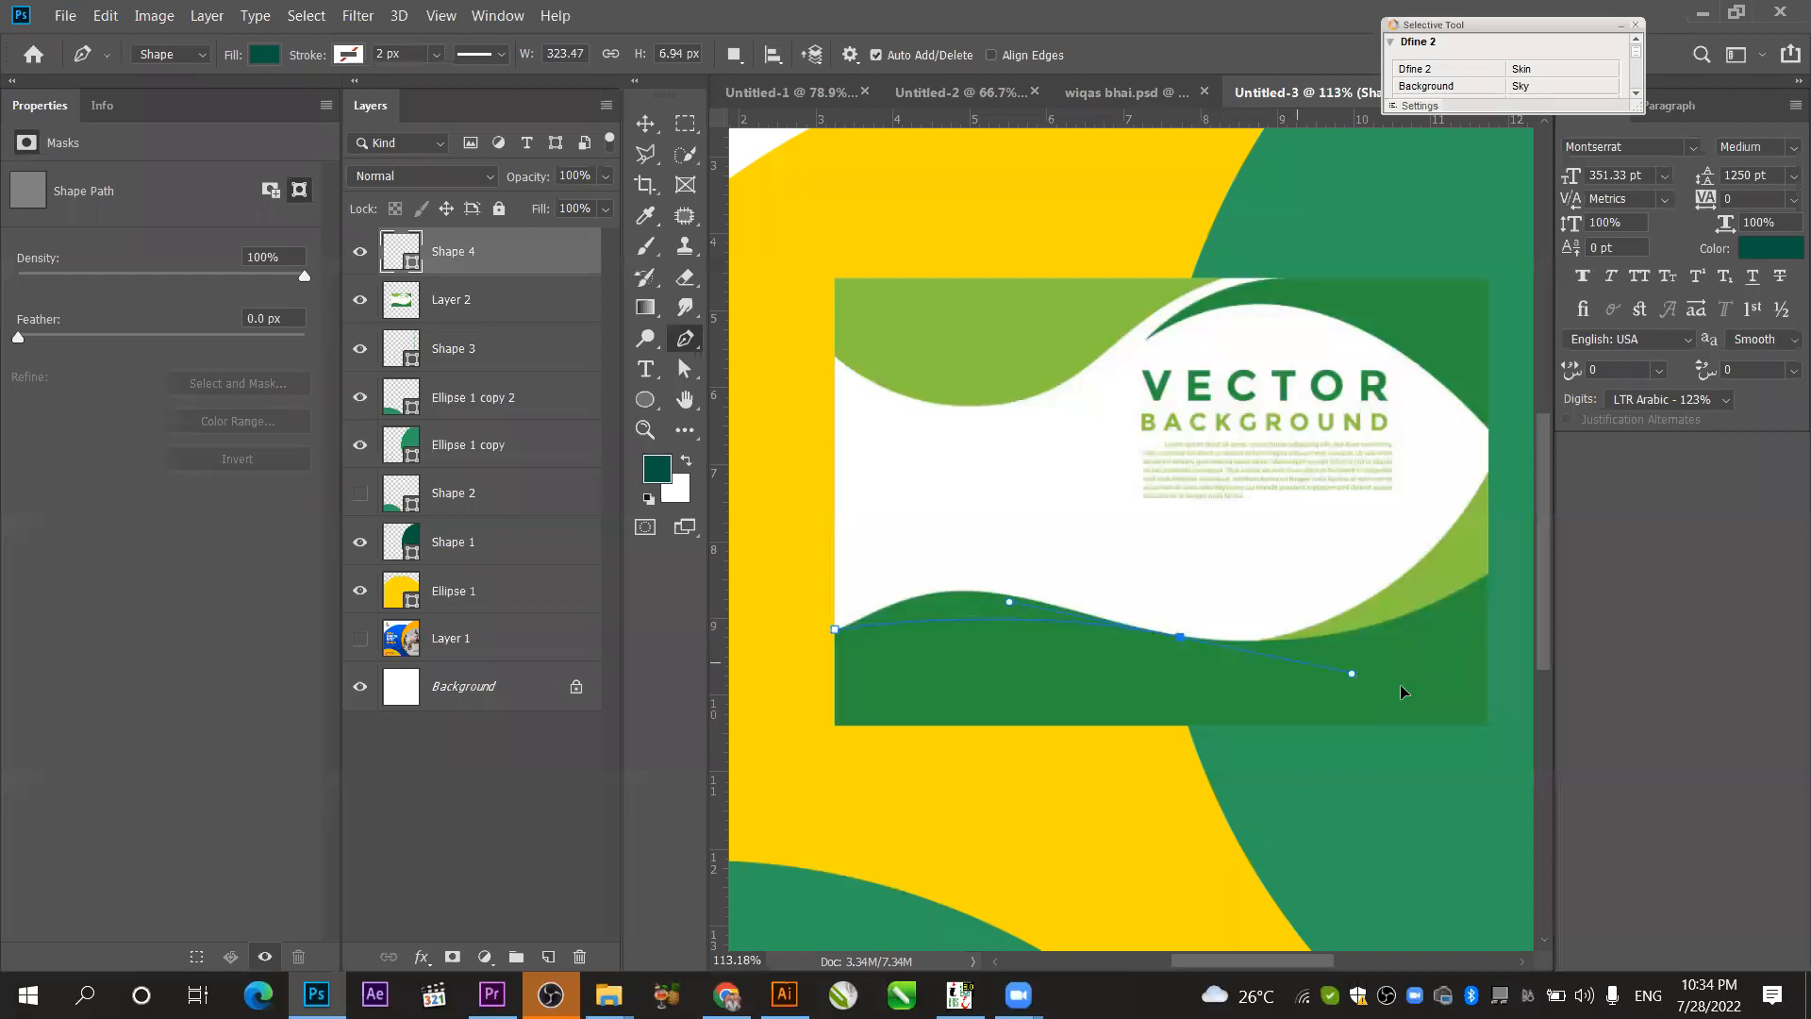
left_click_drag(1503, 693, 1402, 707)
key("ctrl+z")
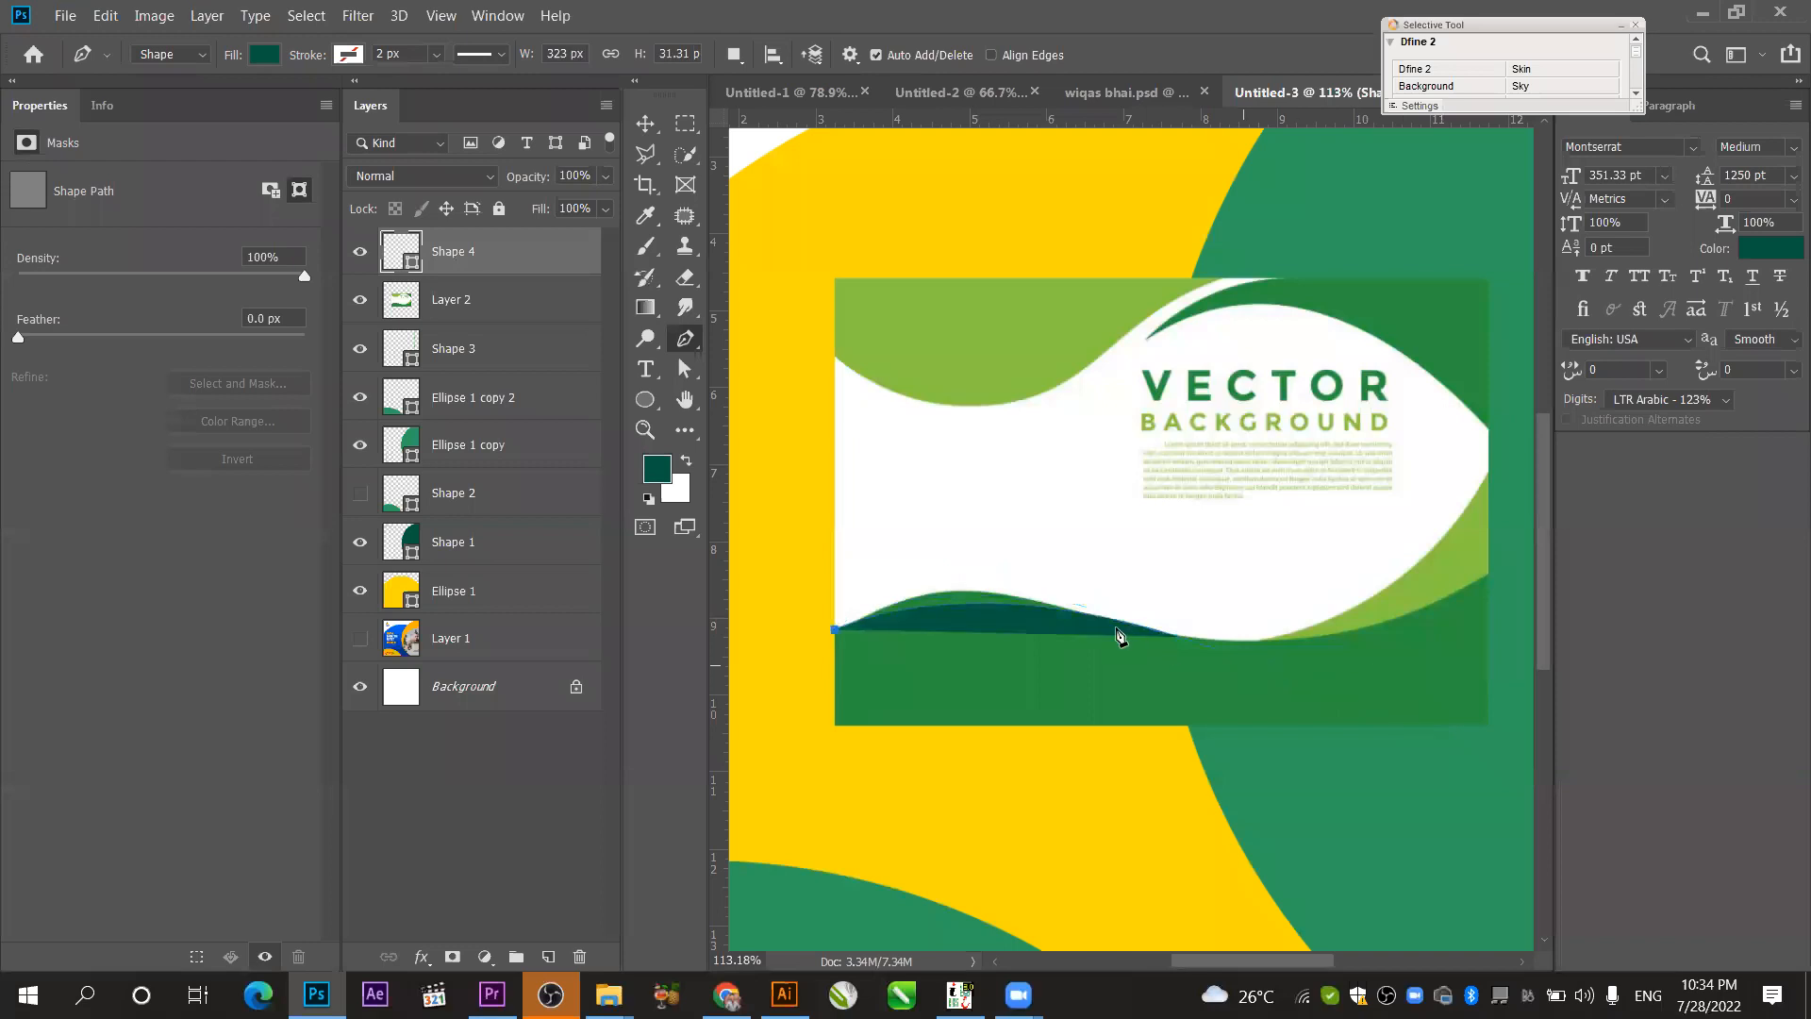
- Trace the lower wave with two curves to the pasted image's right edge, breaking the outgoing handle between them
left_click(1086, 614)
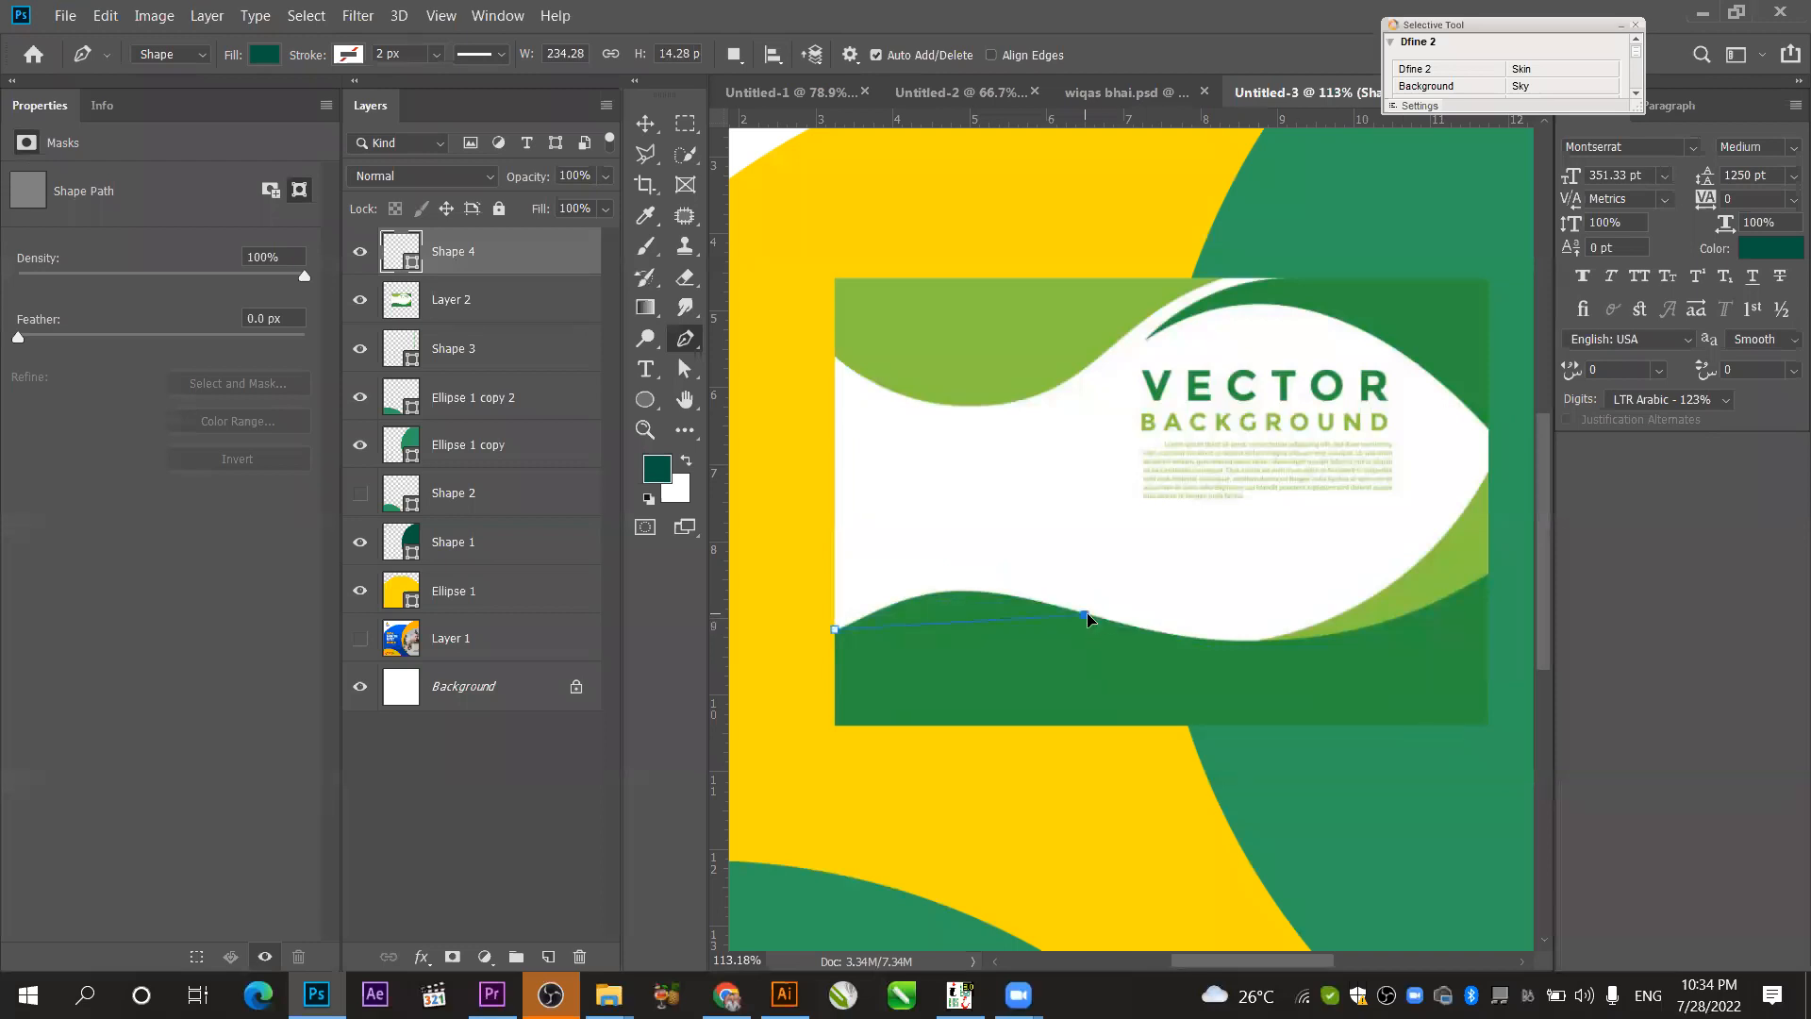
left_click_drag(1155, 636, 1222, 664)
left_click_drag(1219, 662, 1222, 665)
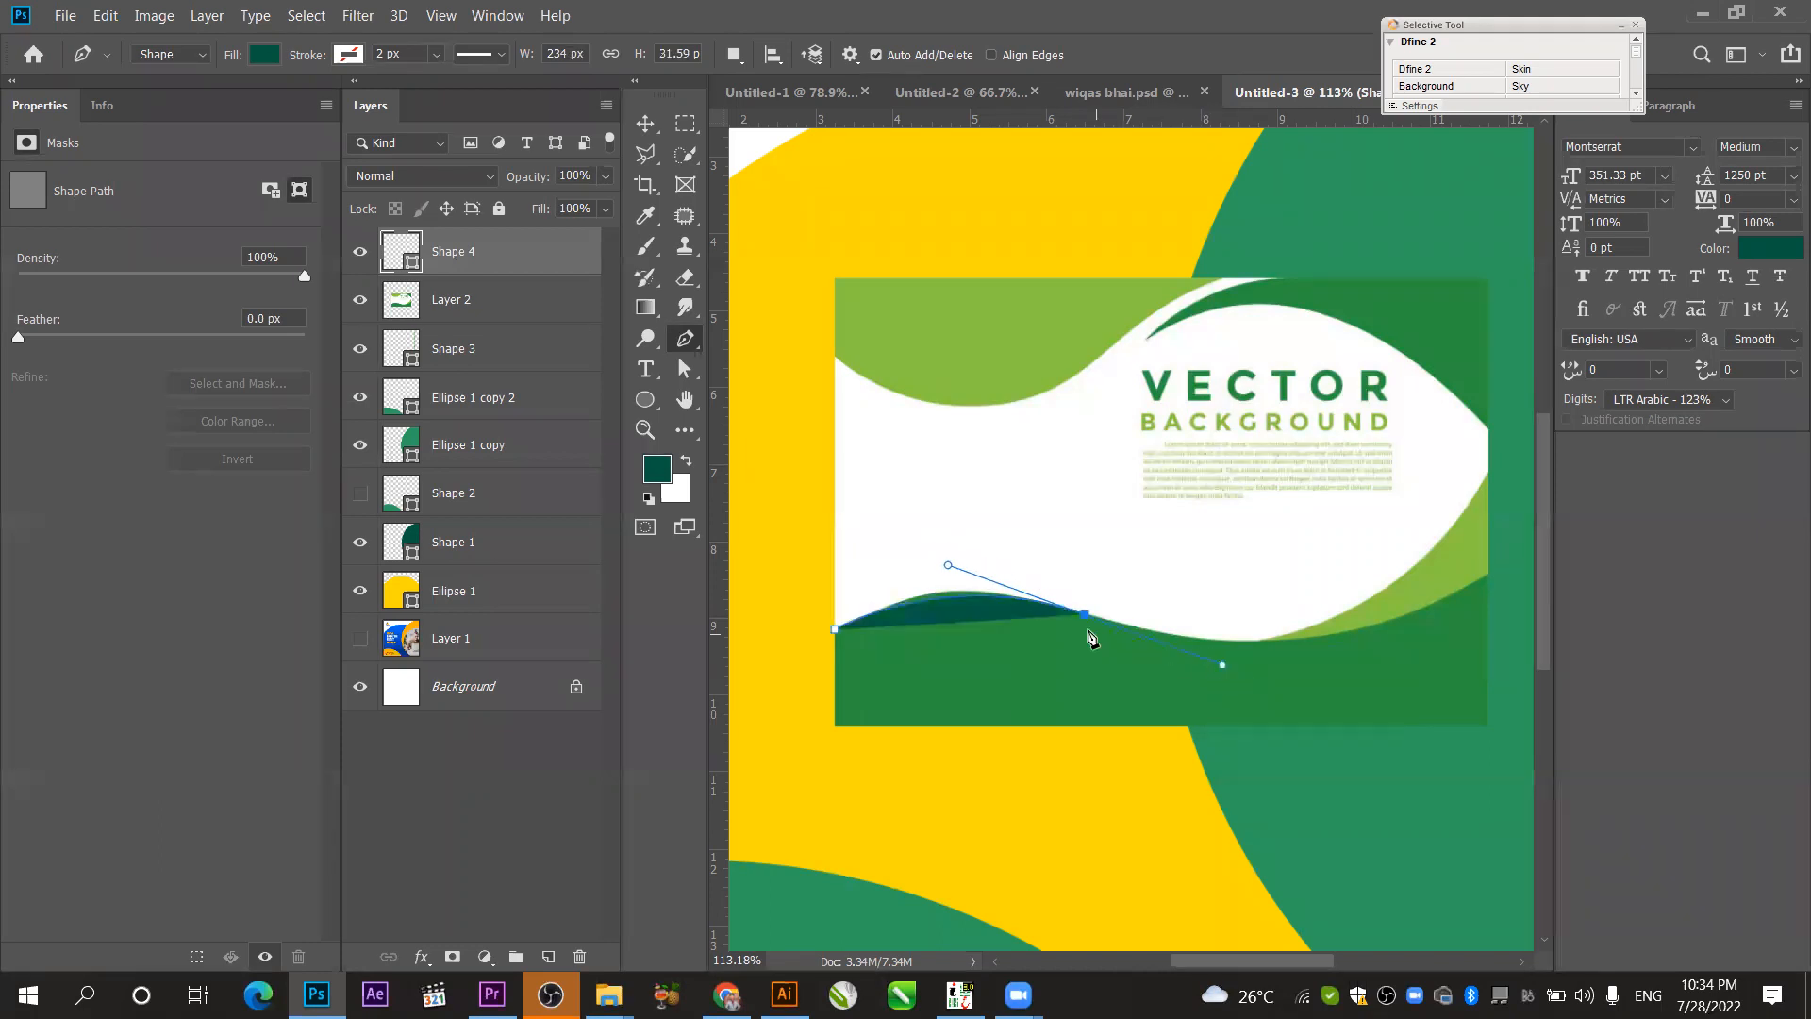
left_click(1086, 615)
left_click_drag(1486, 579, 1551, 515)
left_click_drag(1437, 559, 1337, 459)
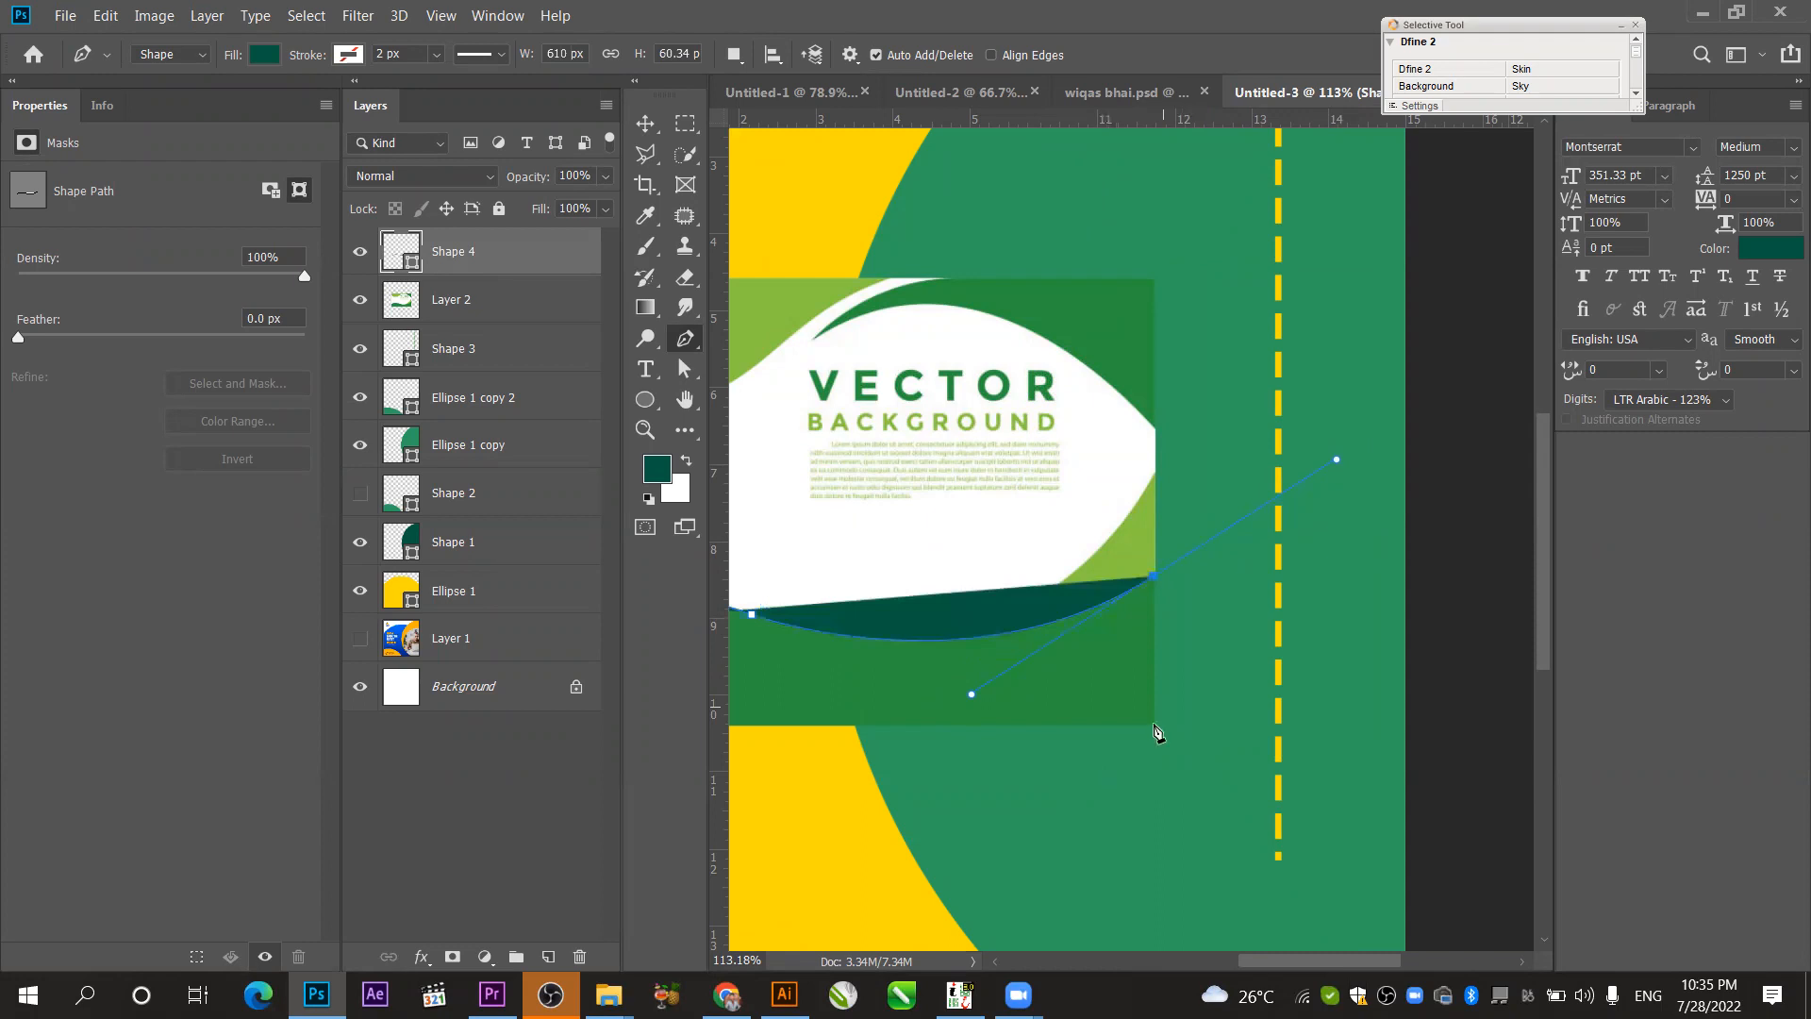
- Break the last curve's outgoing handle and close the wave shape with straight segments through the pasted image's two bottom corners
left_click(1153, 579)
left_click(1152, 728)
left_click_drag(1022, 718, 1324, 718)
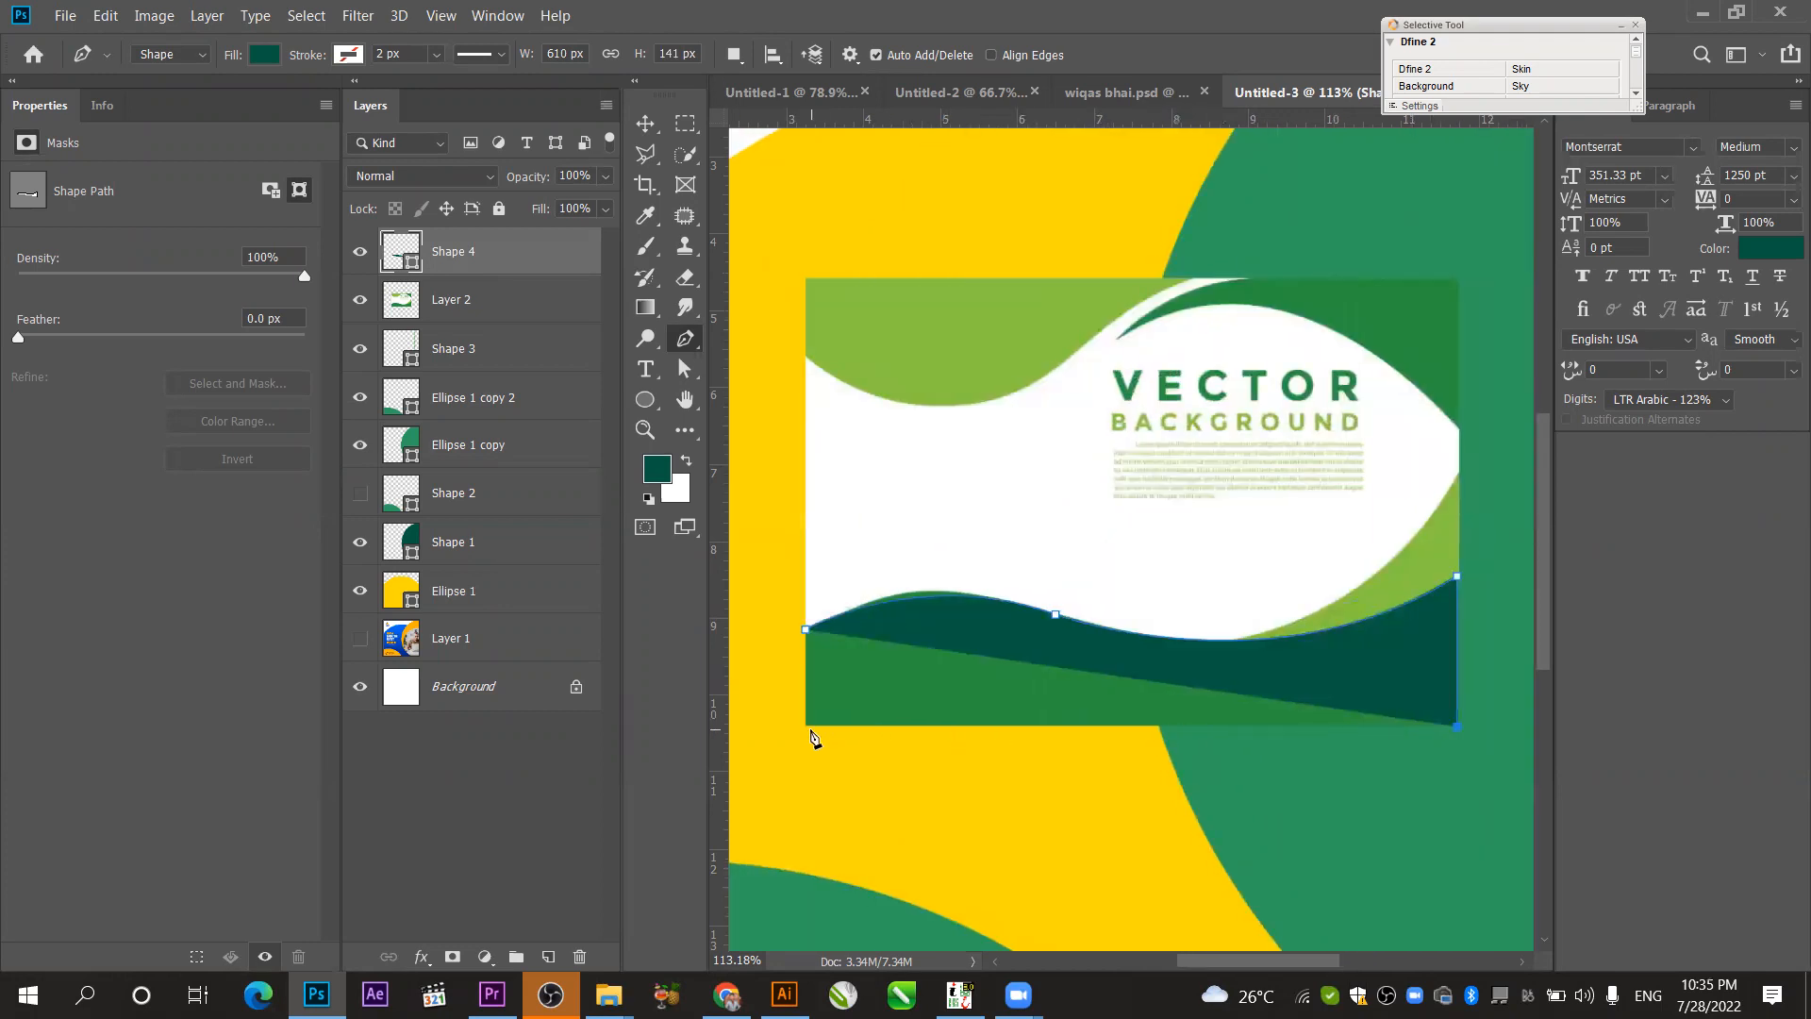
left_click(810, 727)
left_click(806, 629)
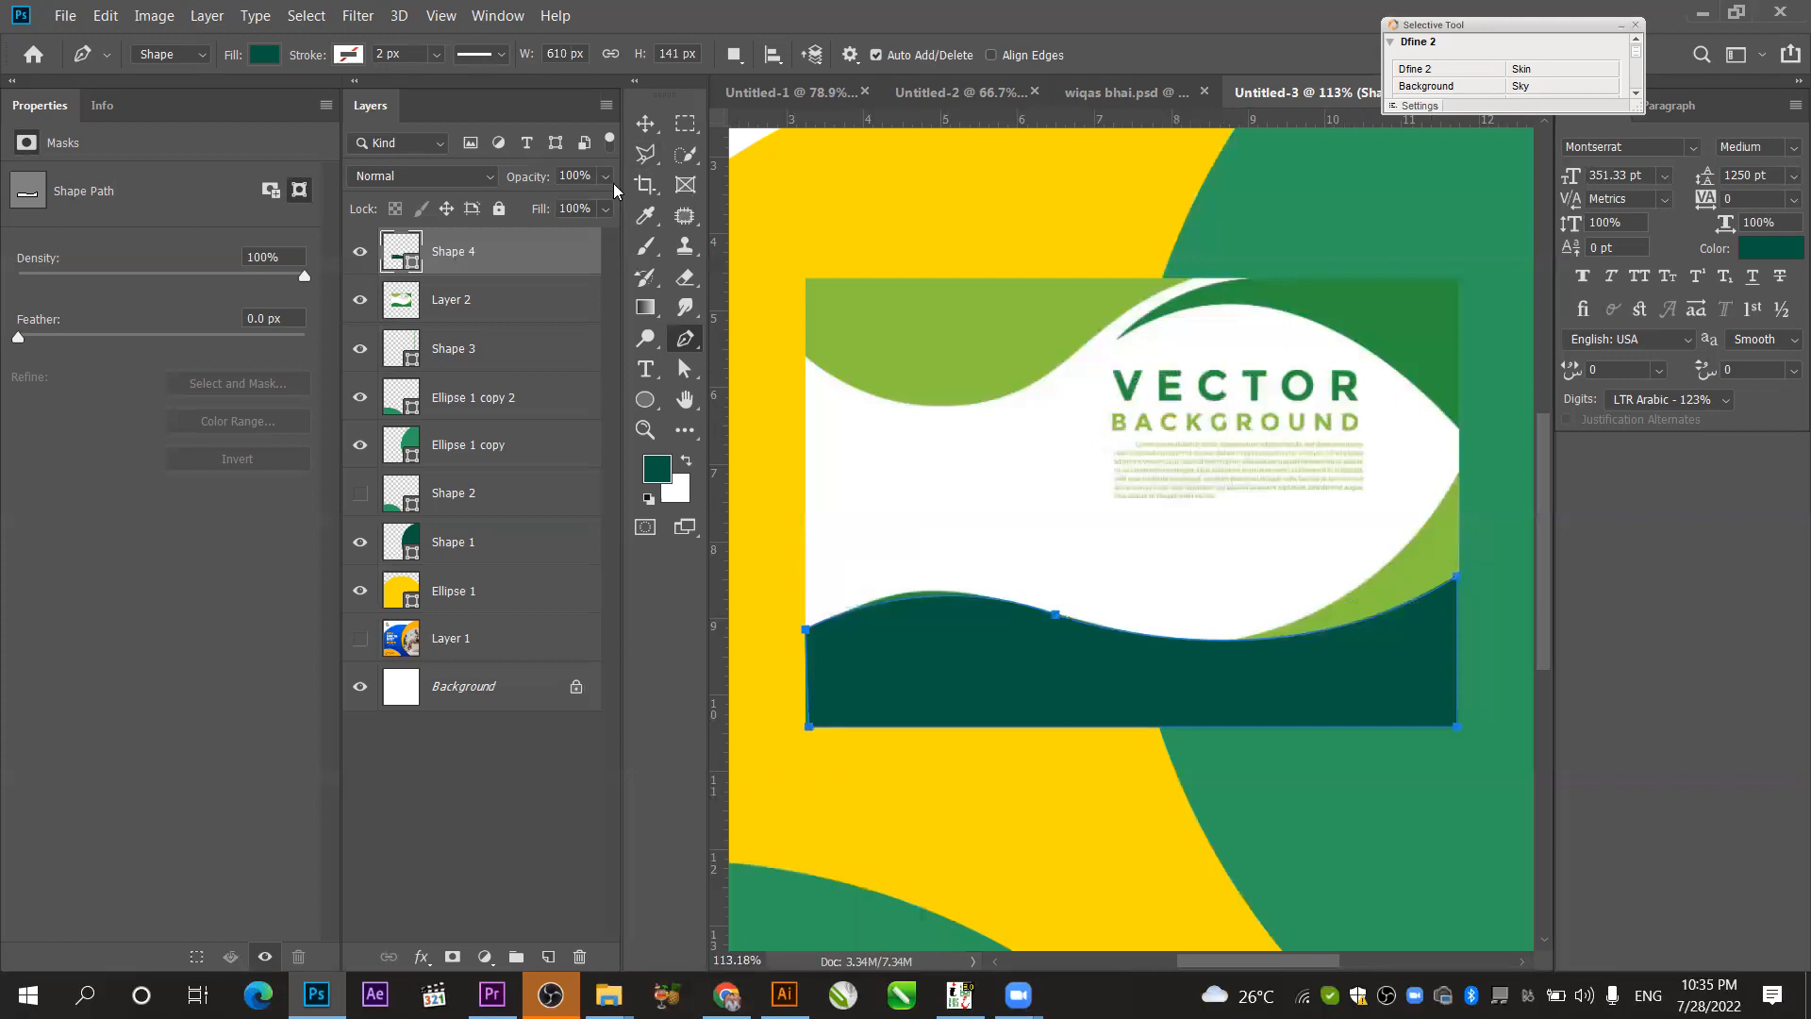
left_click(647, 131)
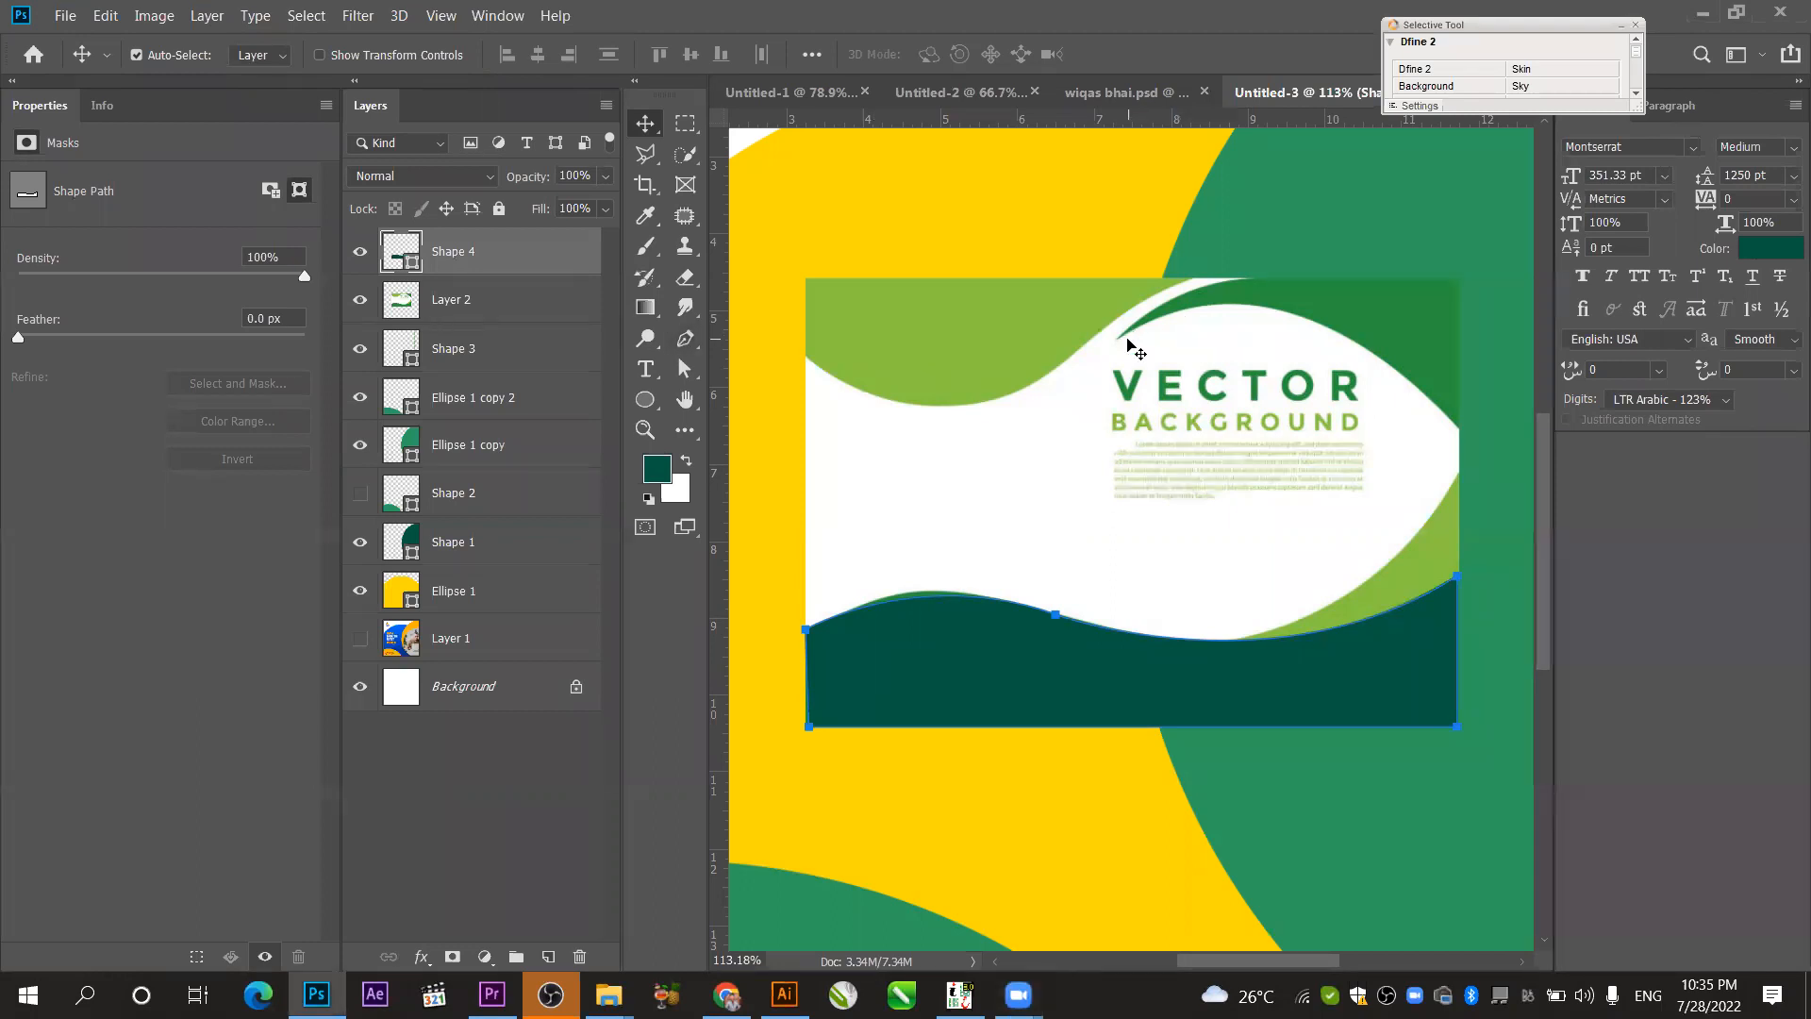
- Trace the lower edge of the image's upper-right green swoosh with a Pen curve from its tip to the right edge, breaking the outgoing handle
left_click(685, 337)
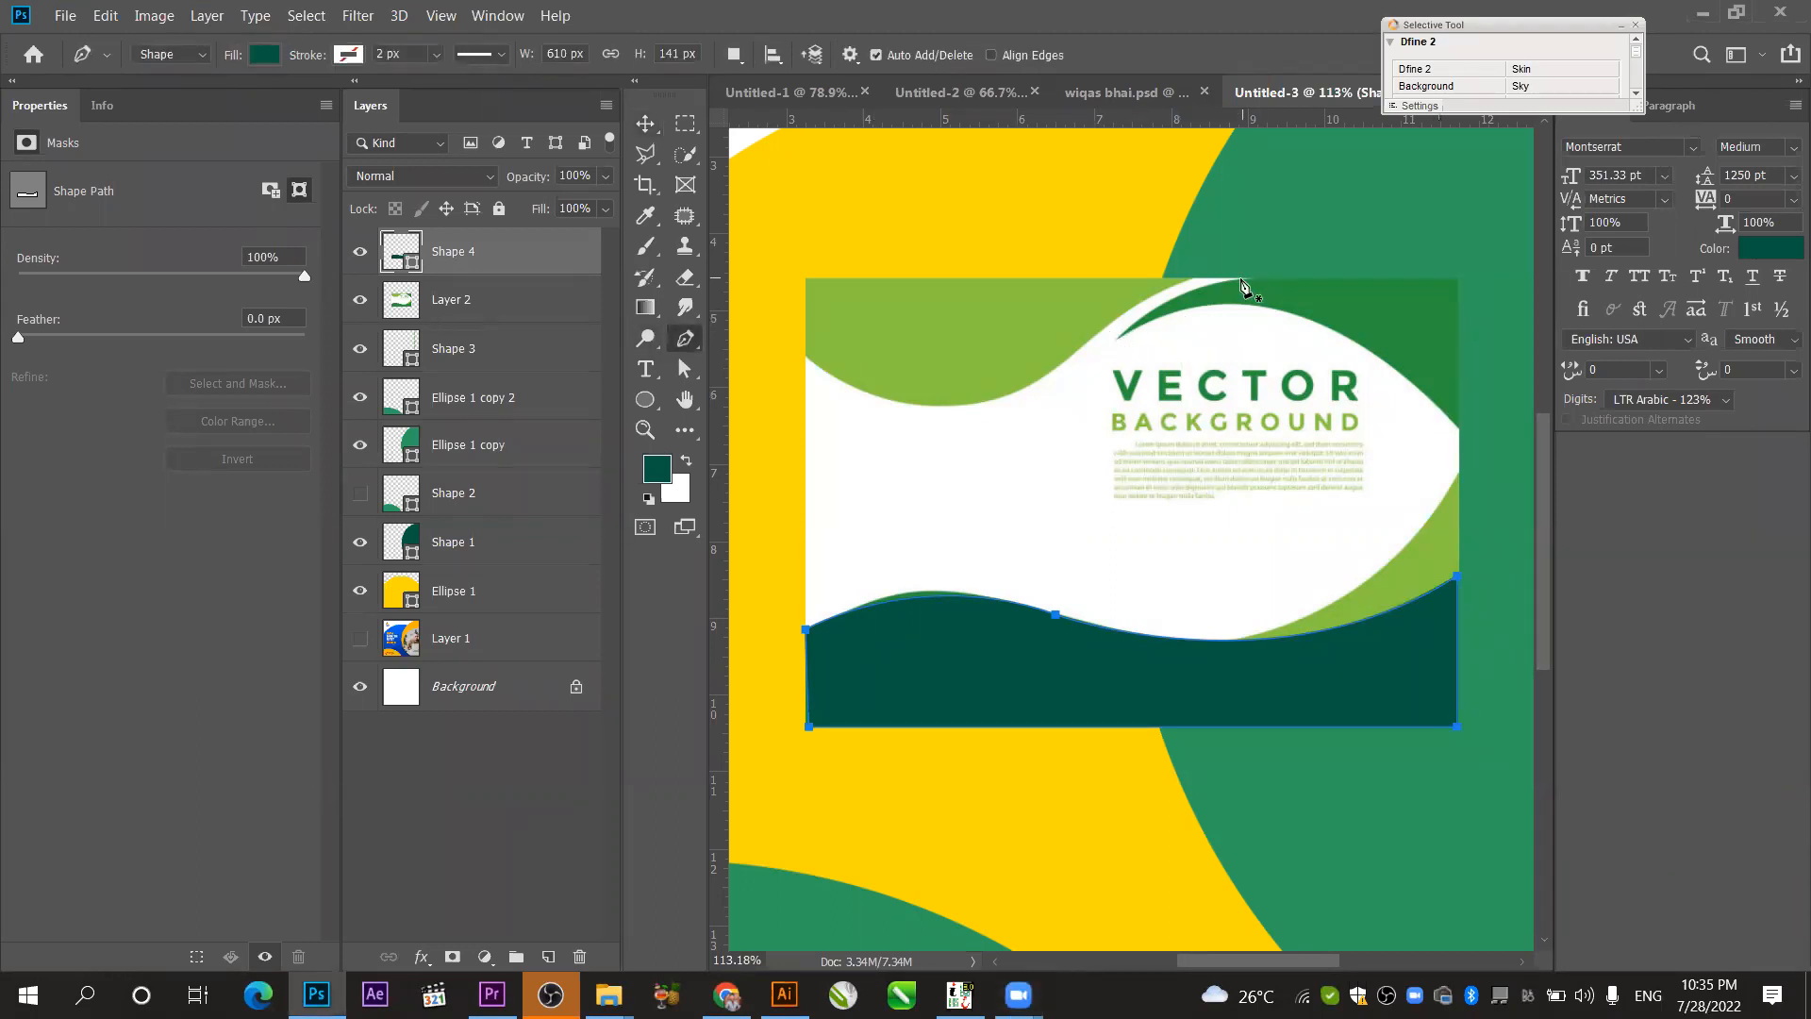
left_click(1118, 340)
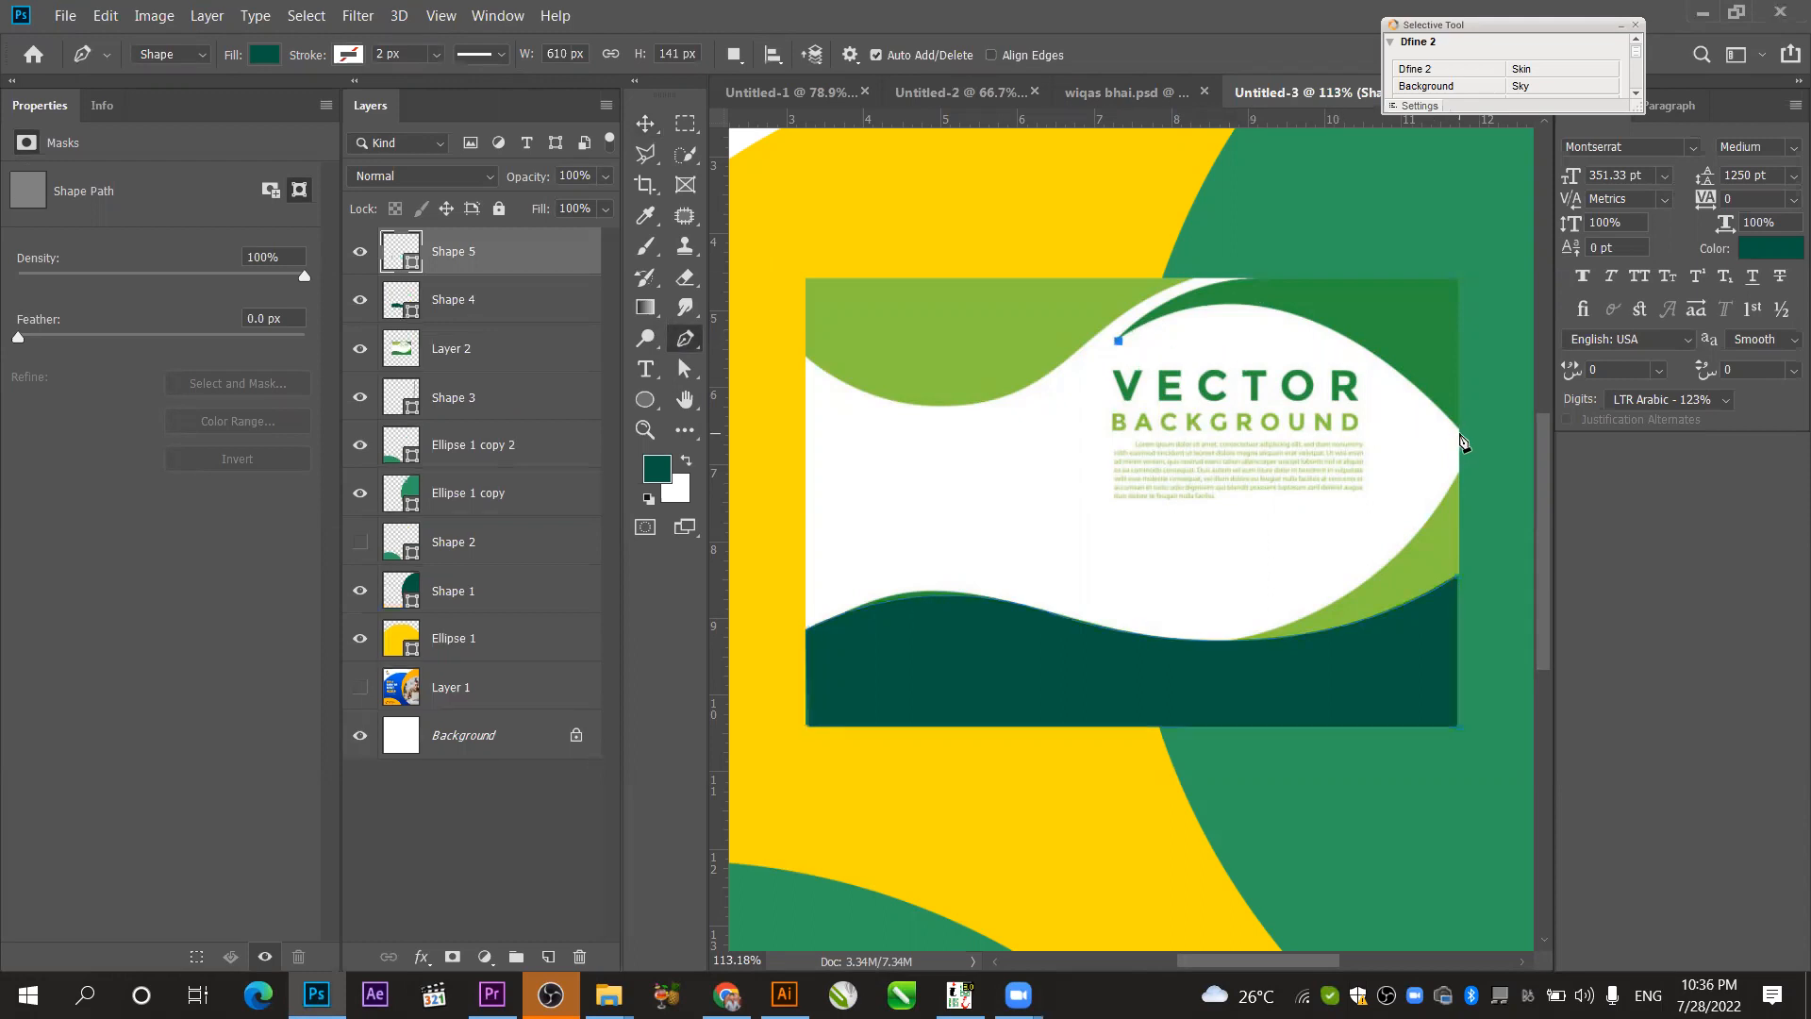
scroll(1087, 530, "right", 10)
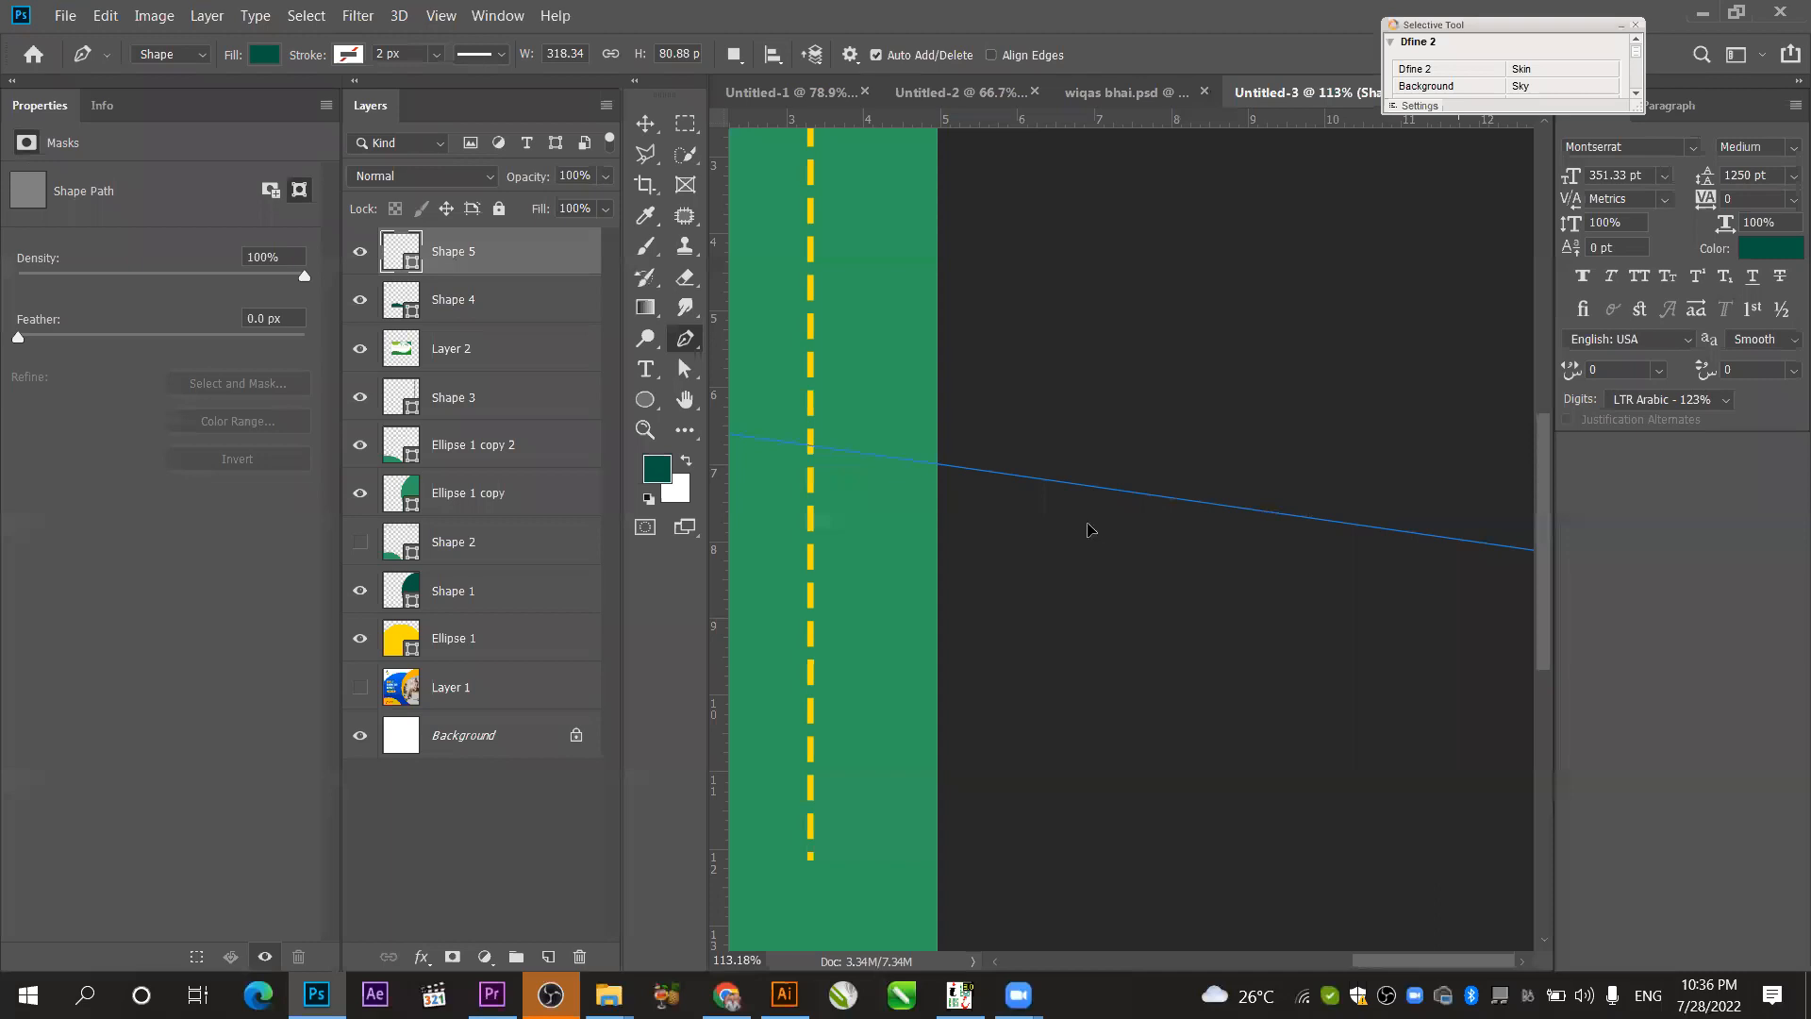
scroll(983, 497, "down", 3, "alt")
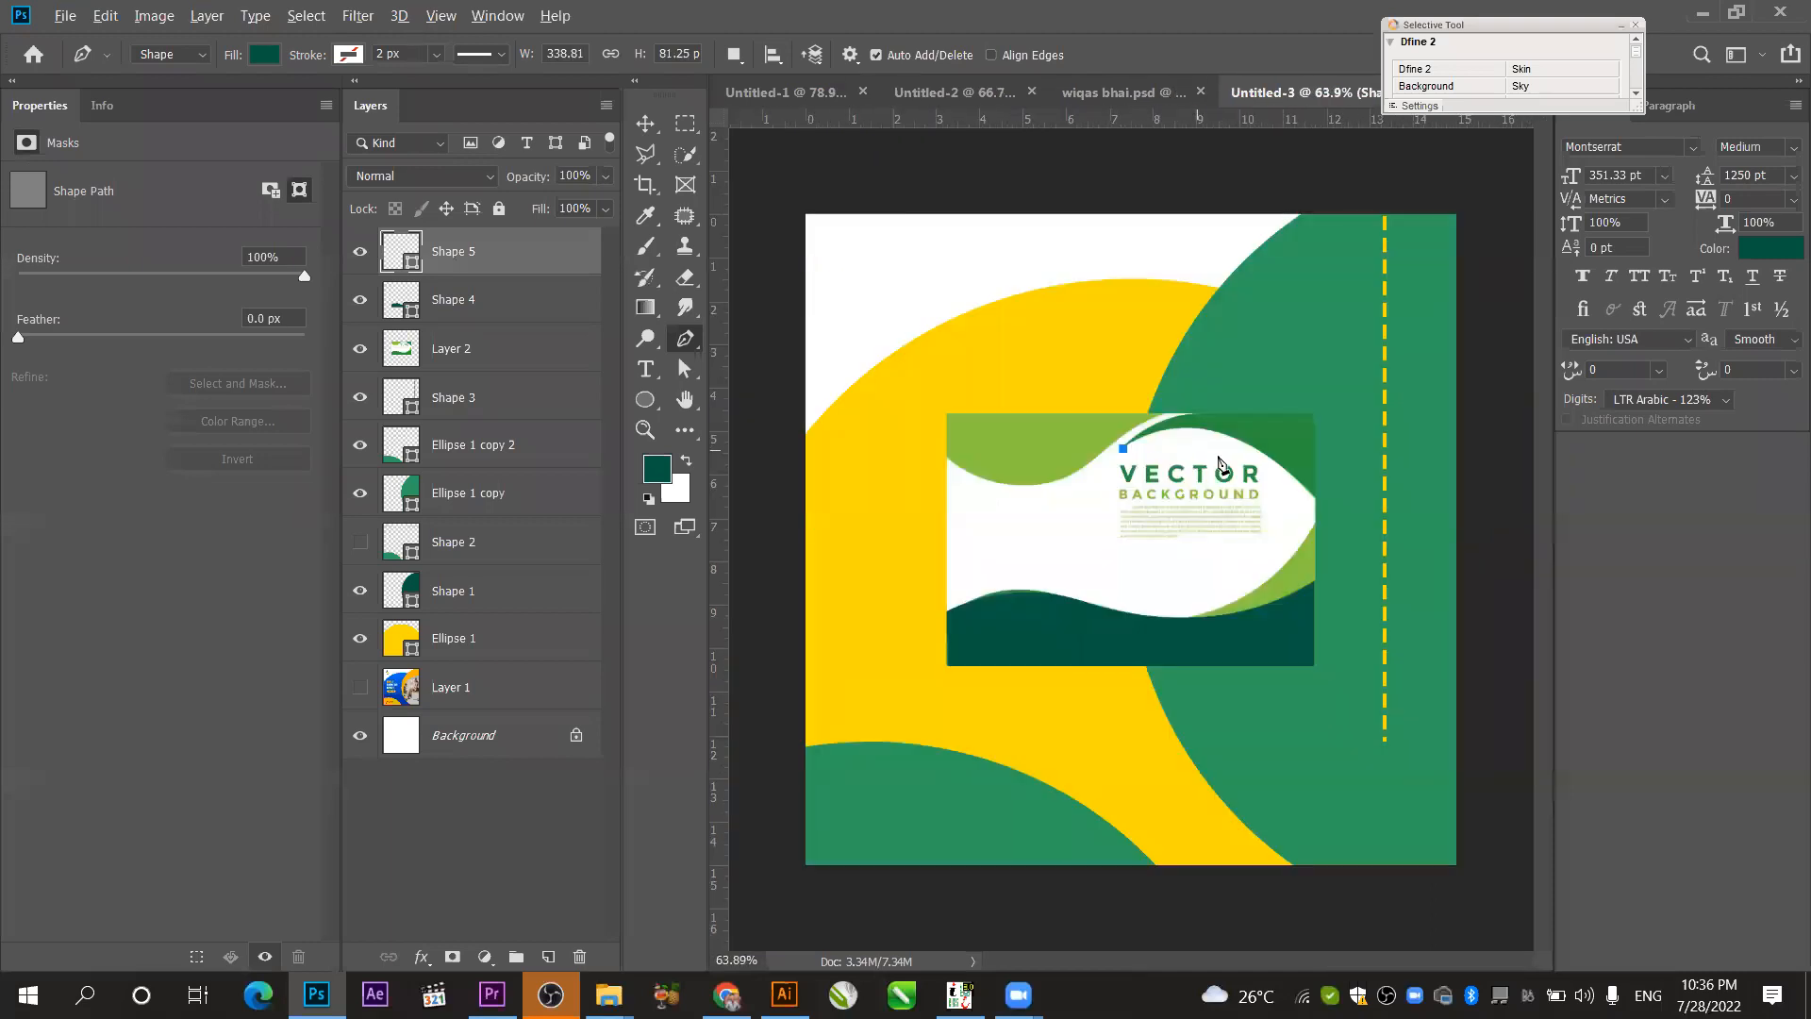
scroll(1356, 490, "up", 2, "alt")
left_click_drag(1353, 489, 1495, 663)
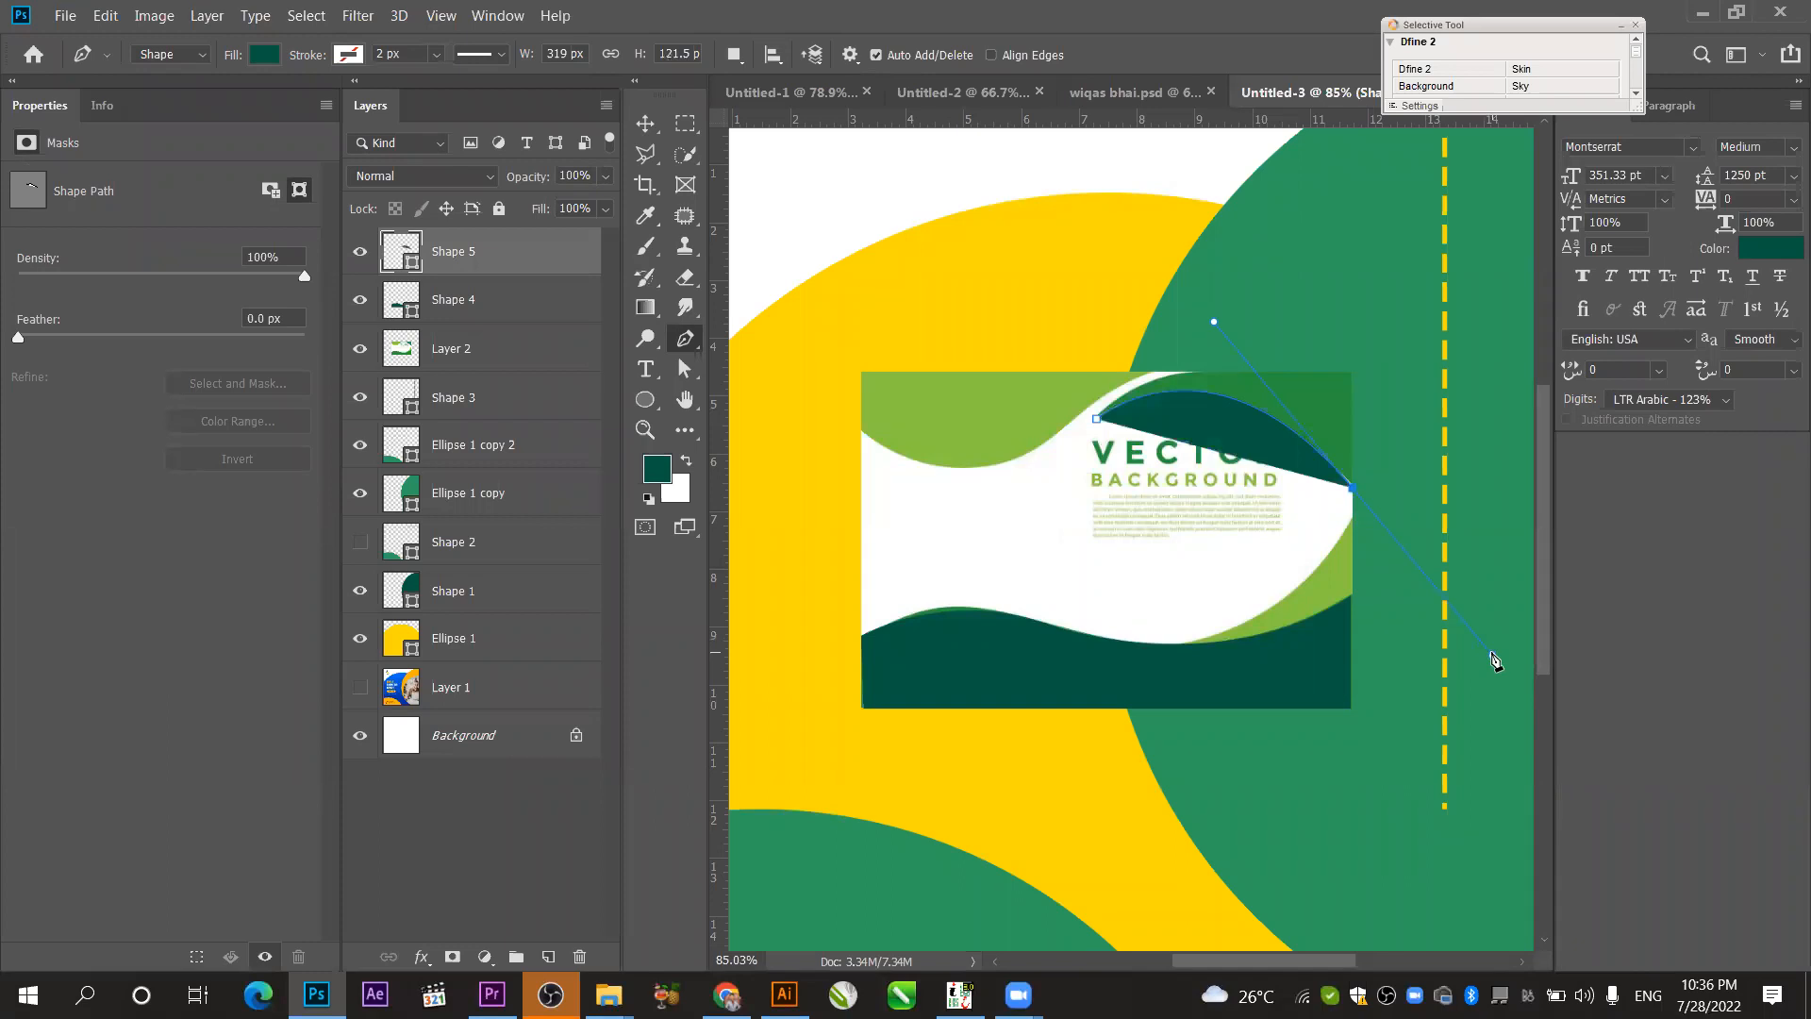
left_click(1355, 491)
left_click_drag(1354, 488, 1502, 651)
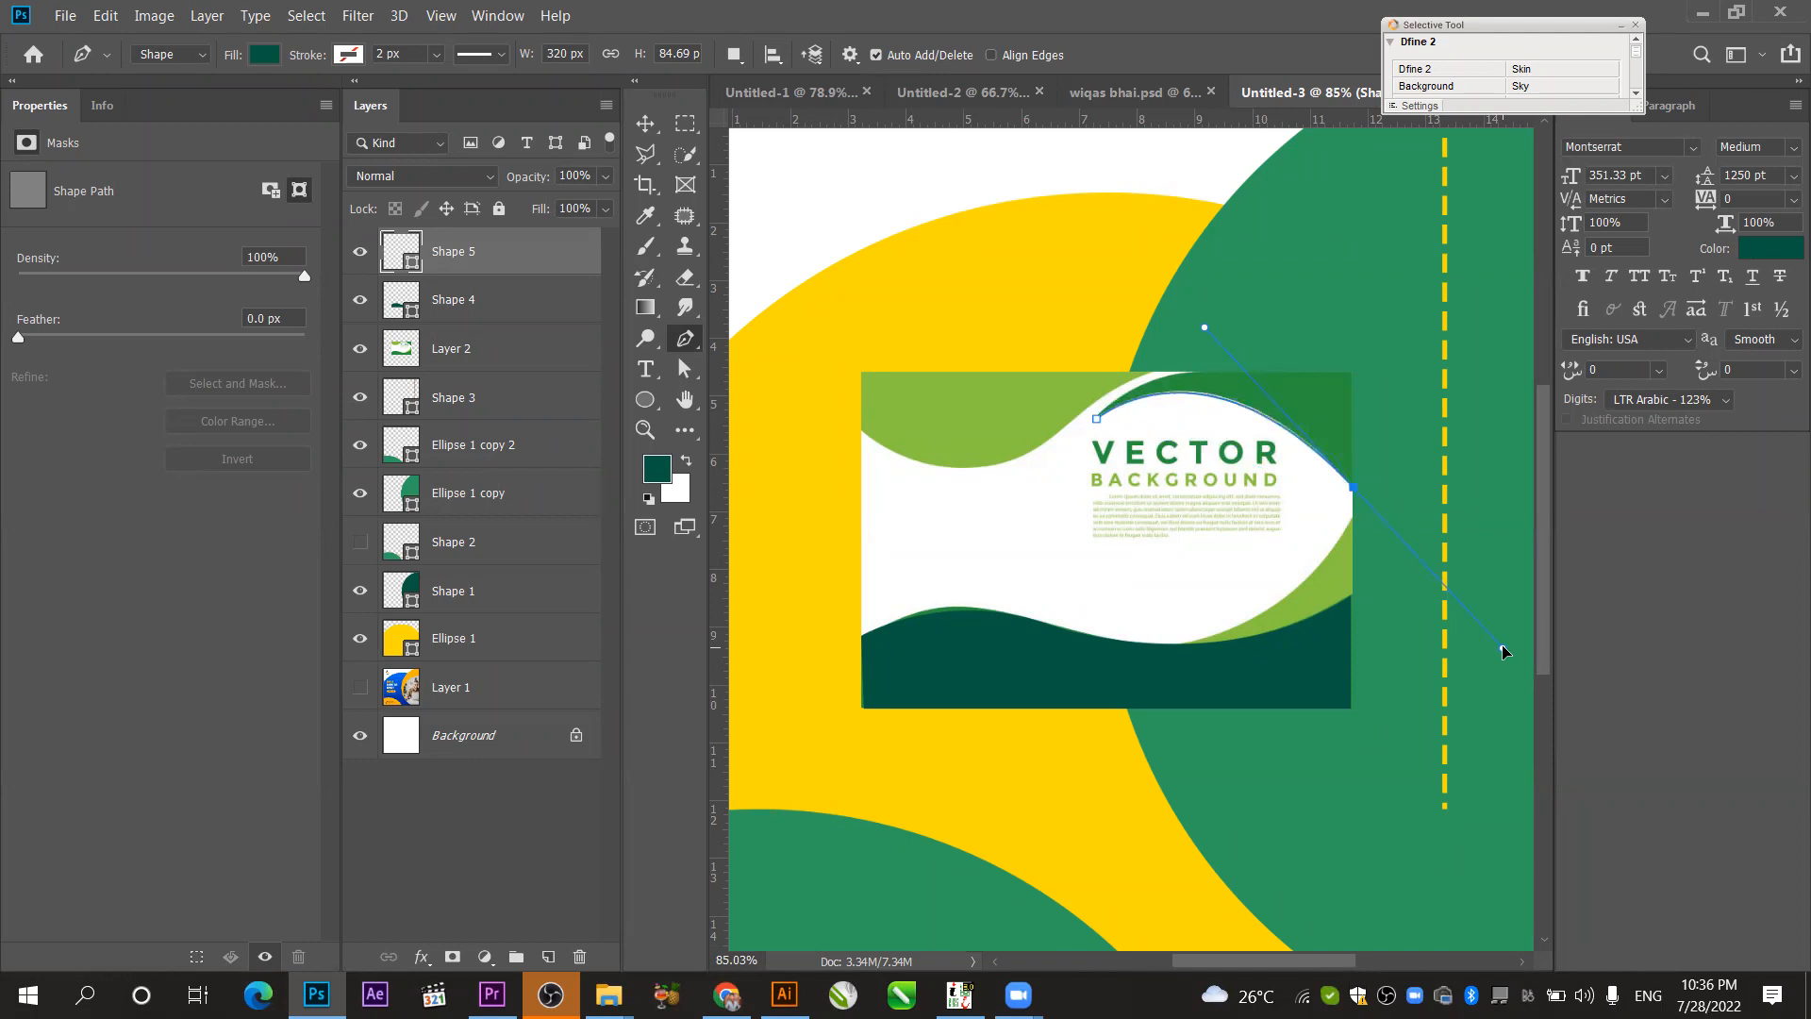
left_click_drag(1500, 649, 1507, 651)
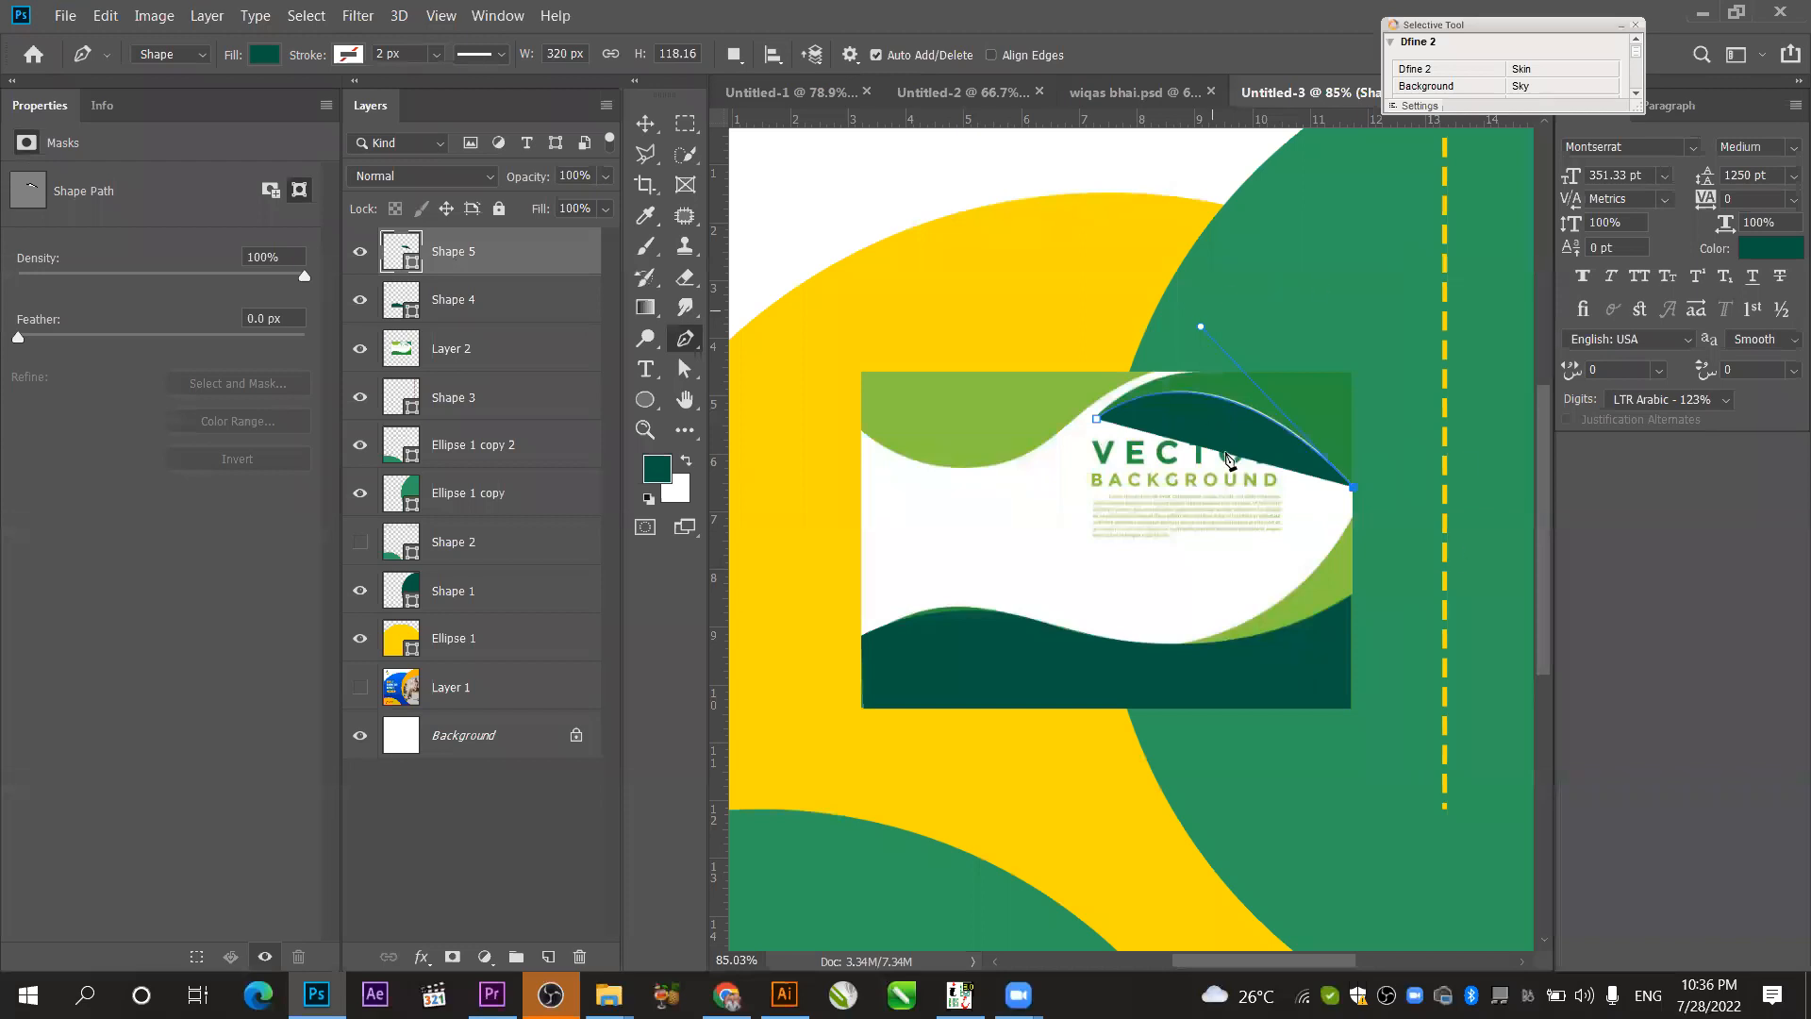
- Close the swoosh shape through the image's top-right corner and top edge, curving the last segment back to the tip
left_click(1353, 376)
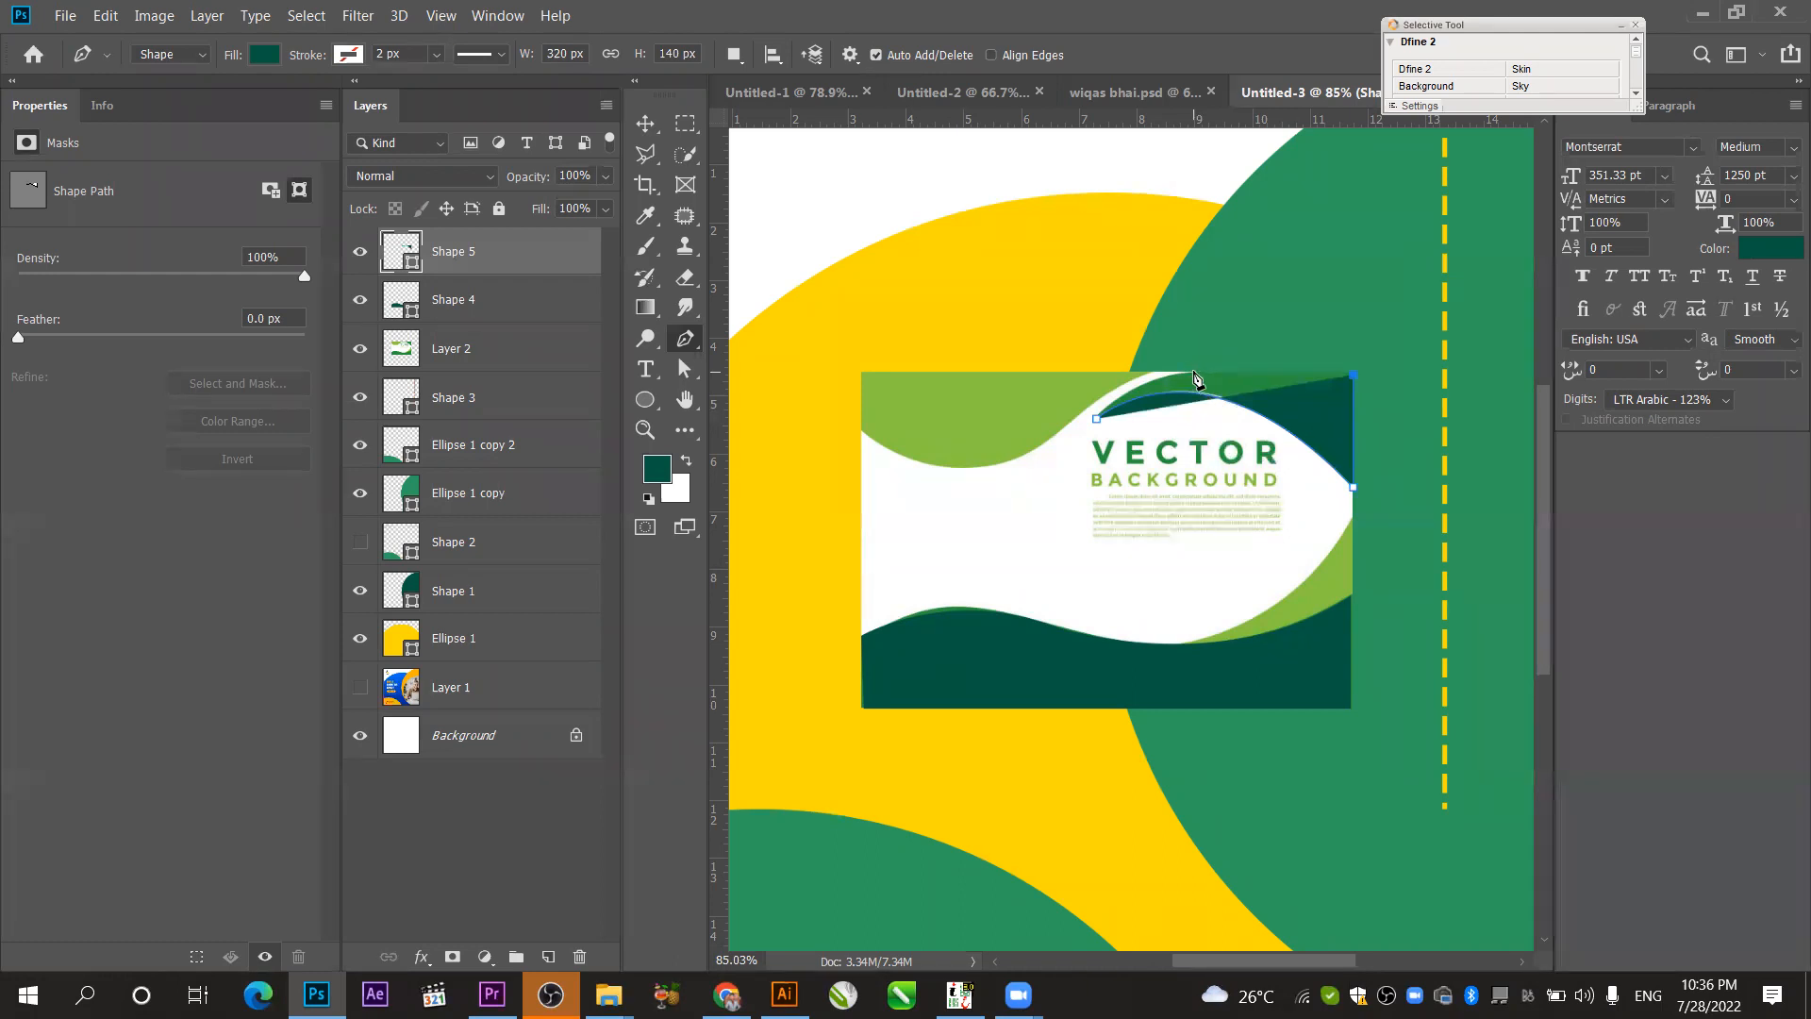
left_click(1192, 375)
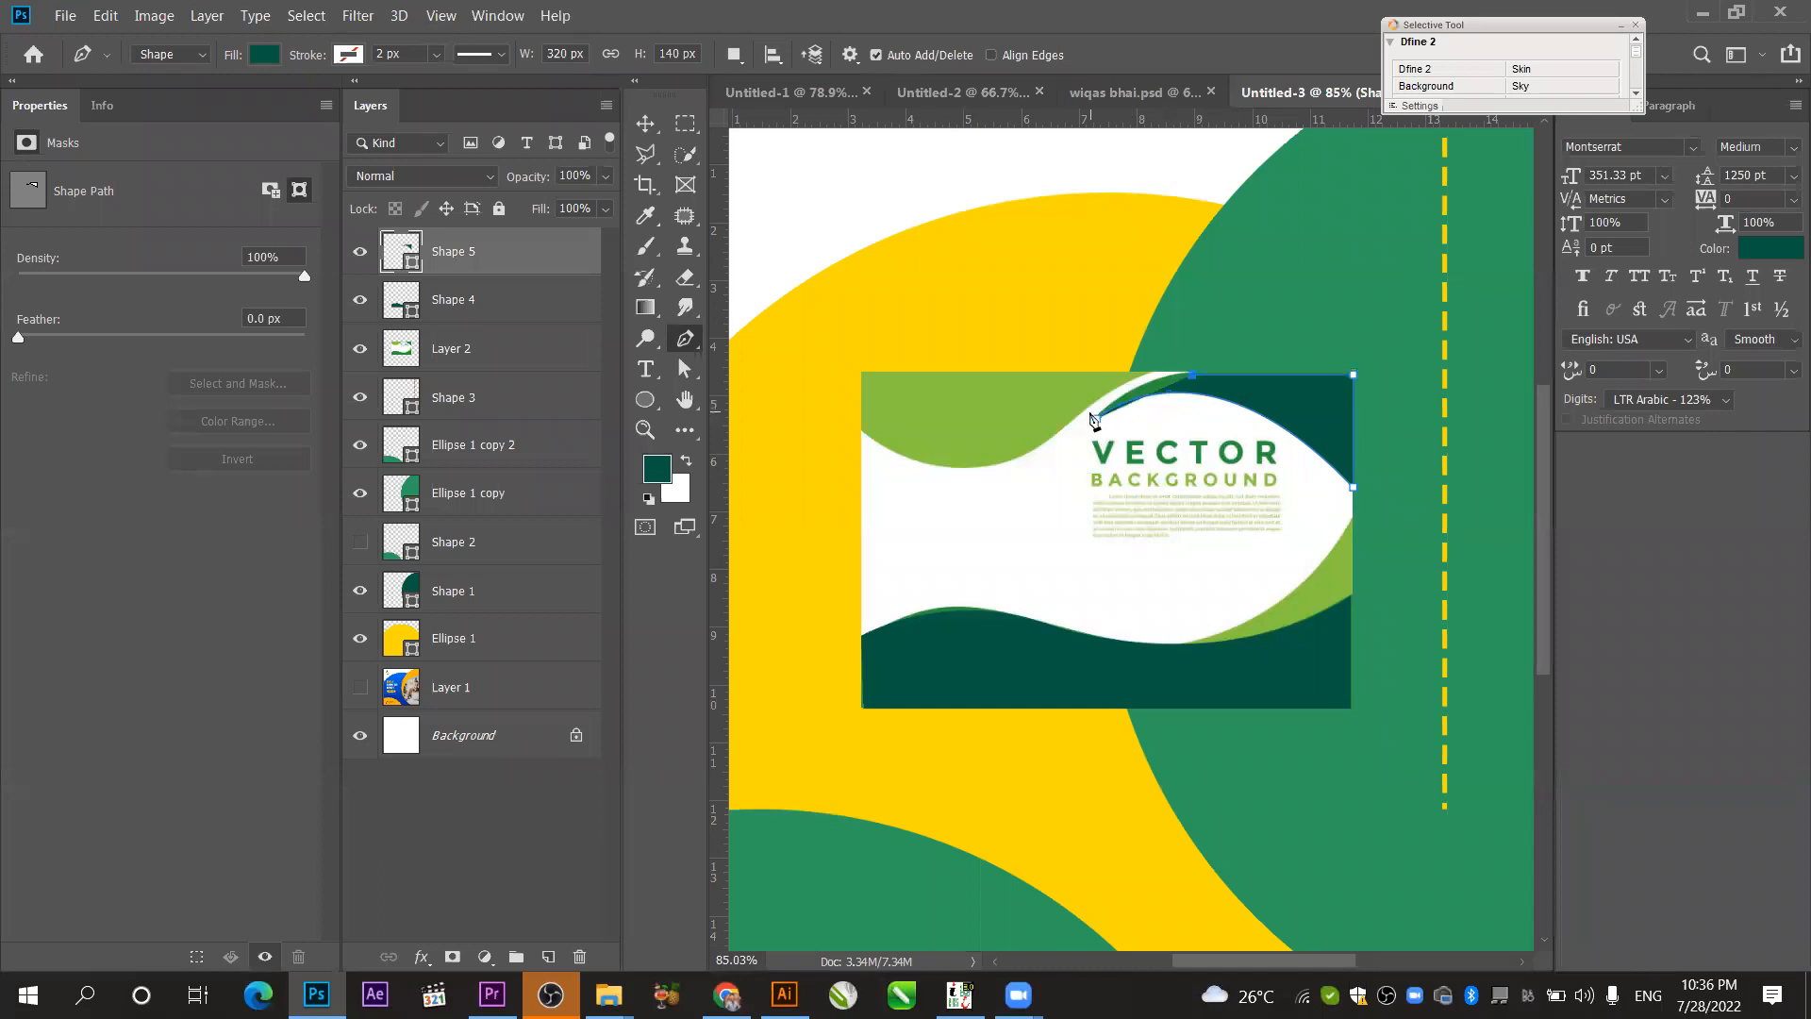
left_click_drag(1096, 418, 1072, 461)
left_click(646, 124)
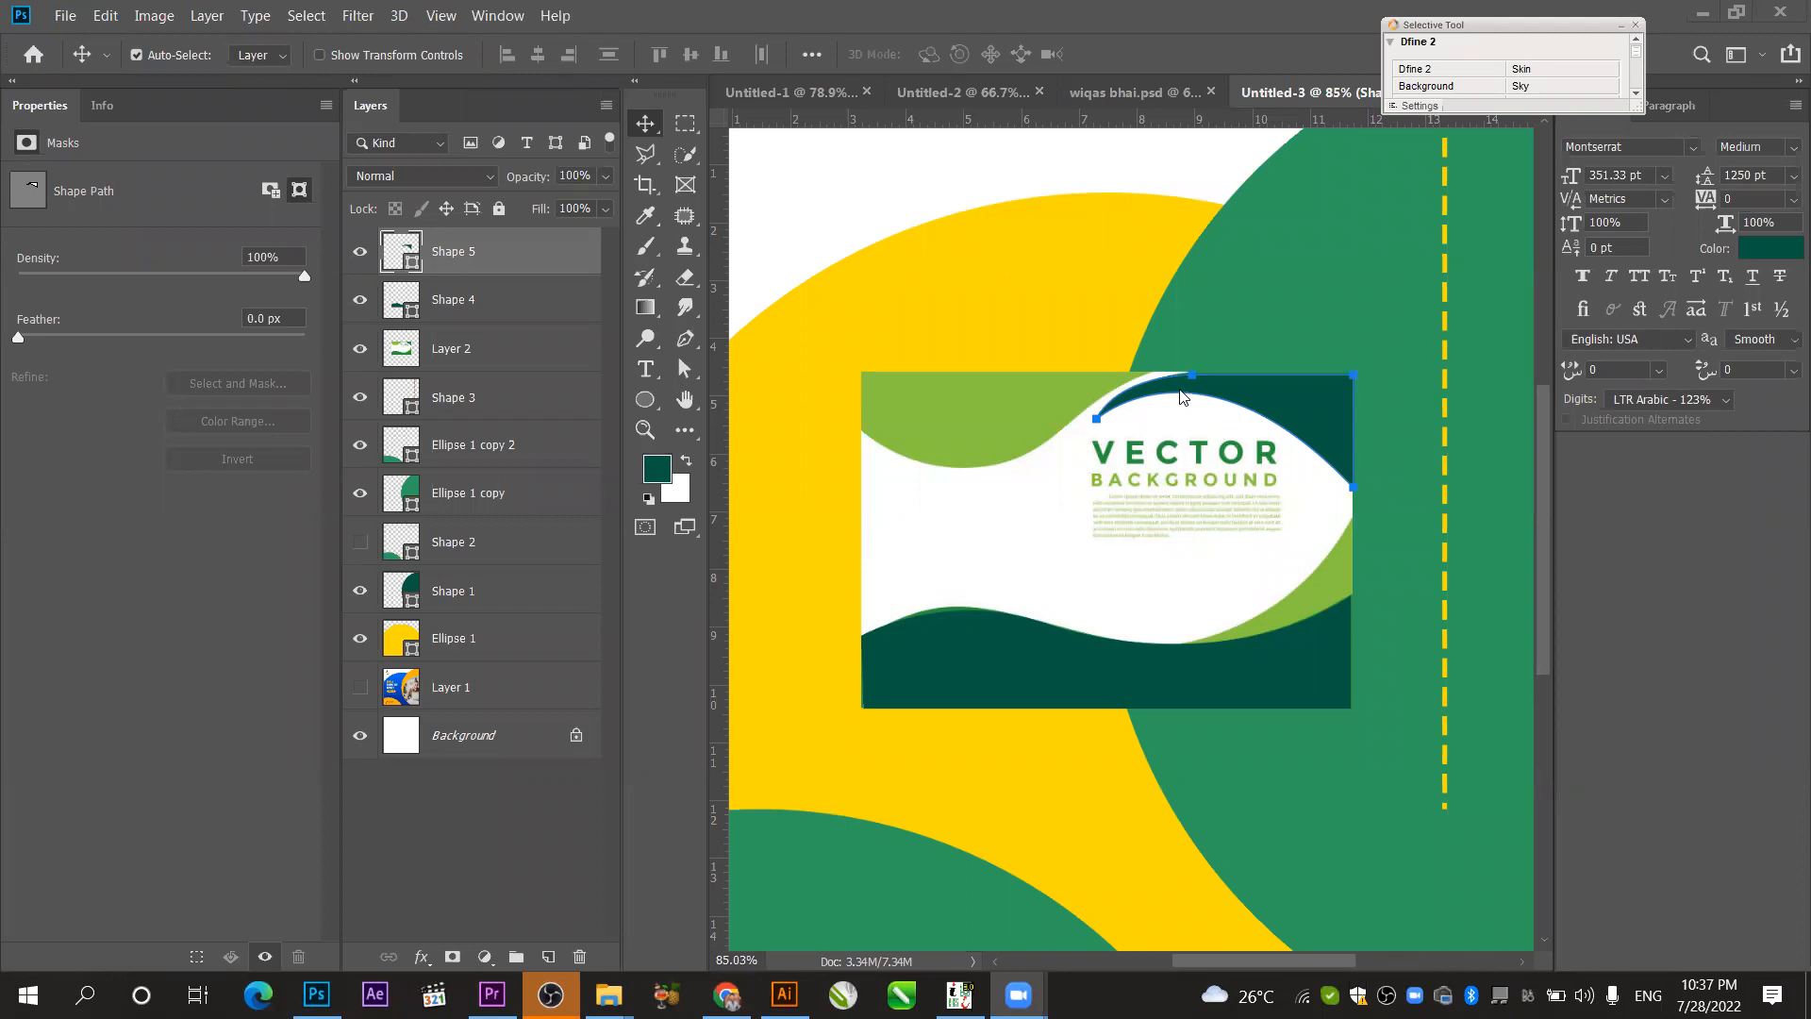
- Delete the traced upper-right swoosh shape
scroll(1183, 397, "up", 3)
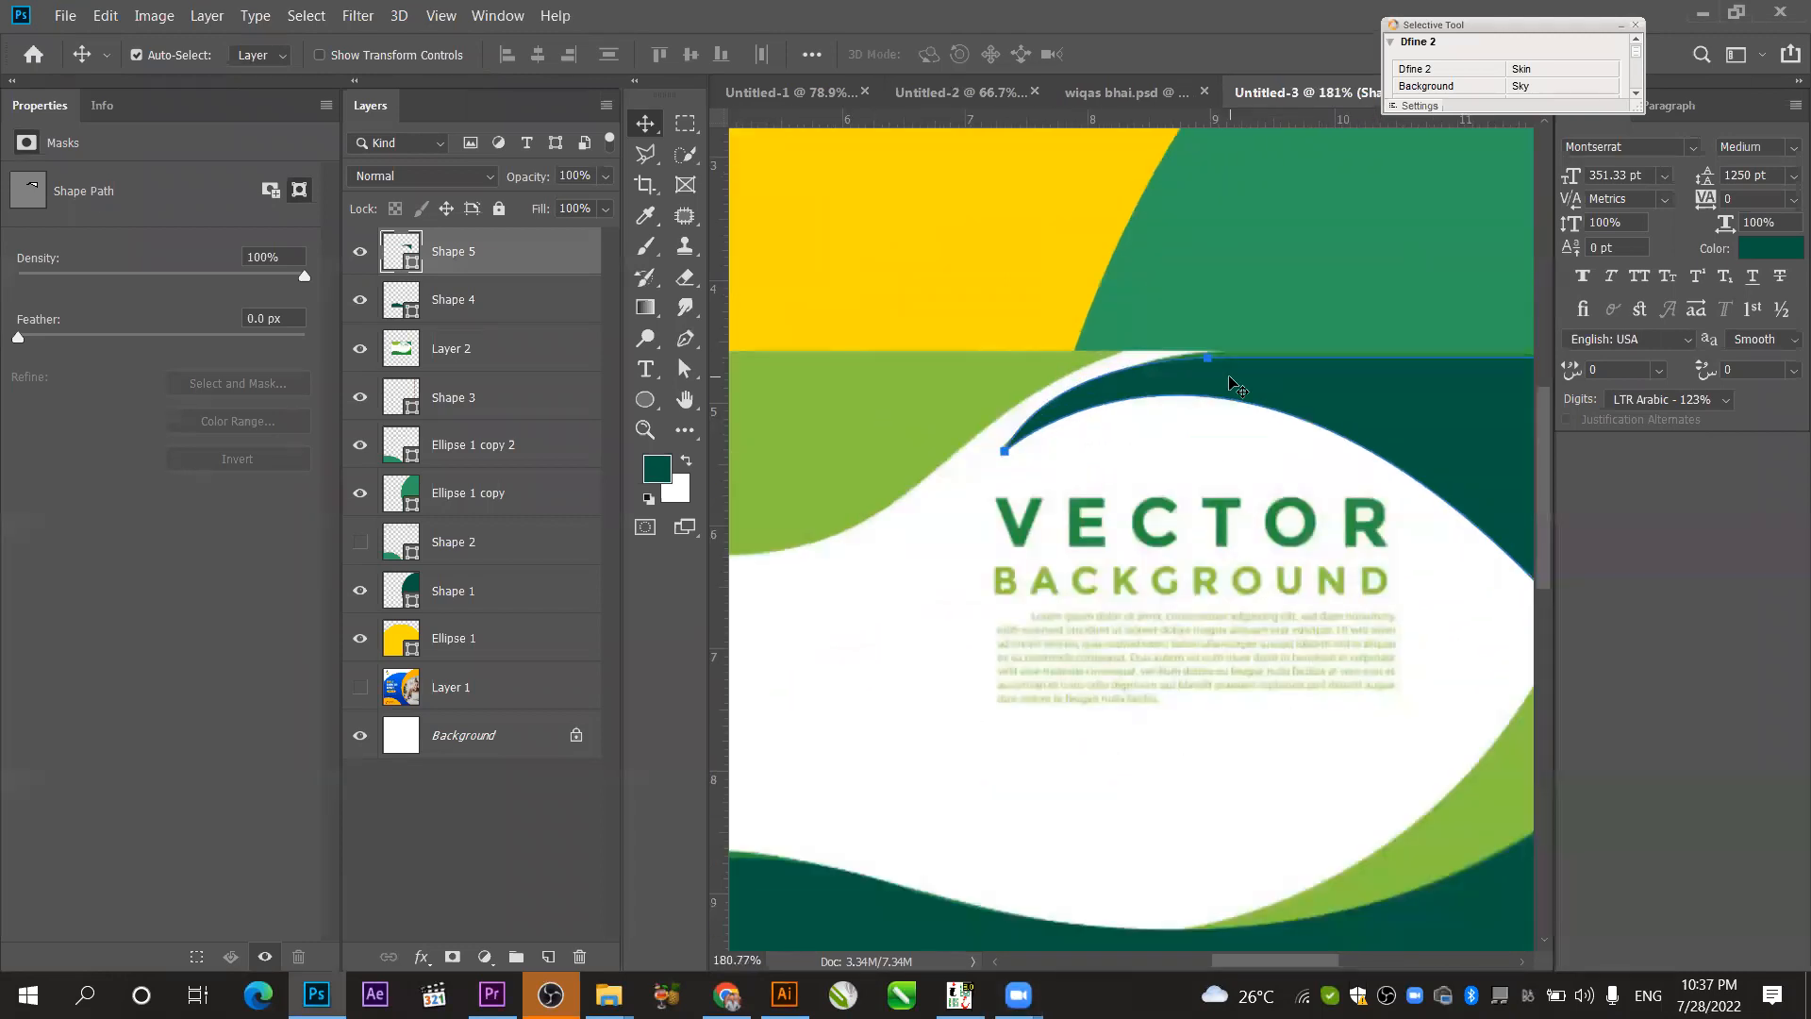
key("Delete")
scroll(718, 337, "down", 1)
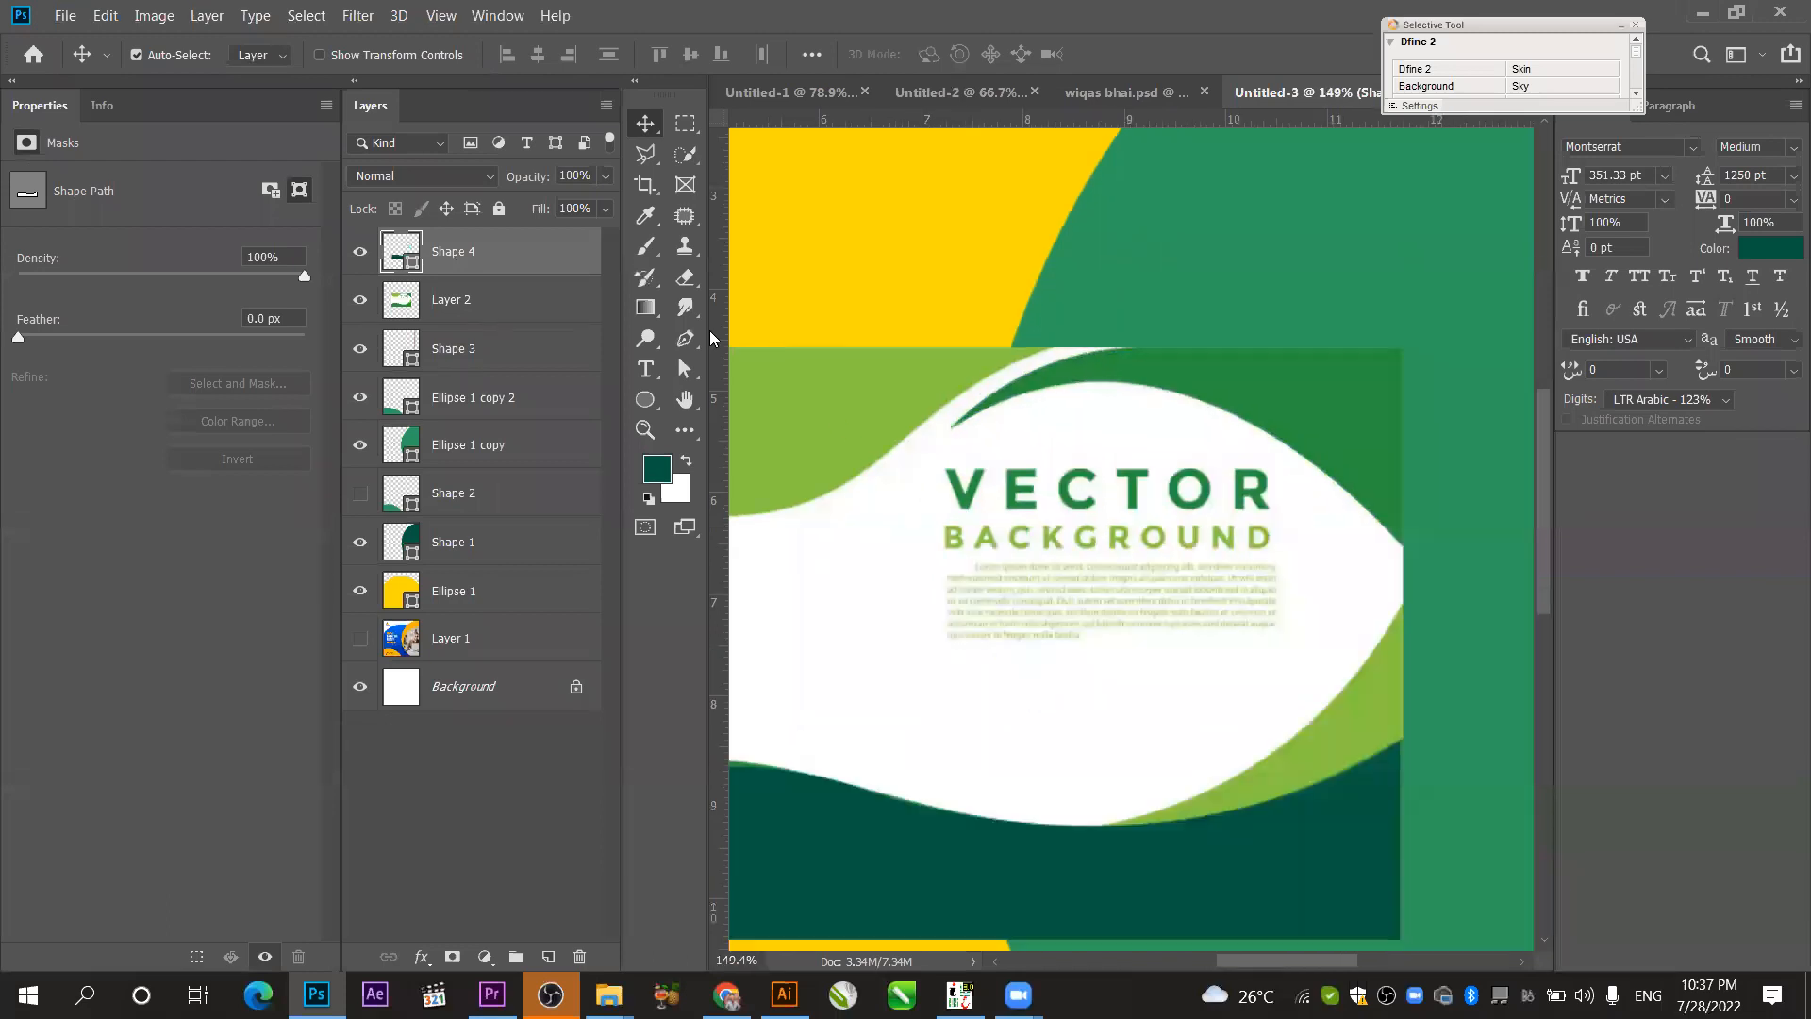
- Draw a new Pen curve along the upper-right swoosh's lower edge, from its pointed tip to the pasted image's right edge
left_click(688, 343)
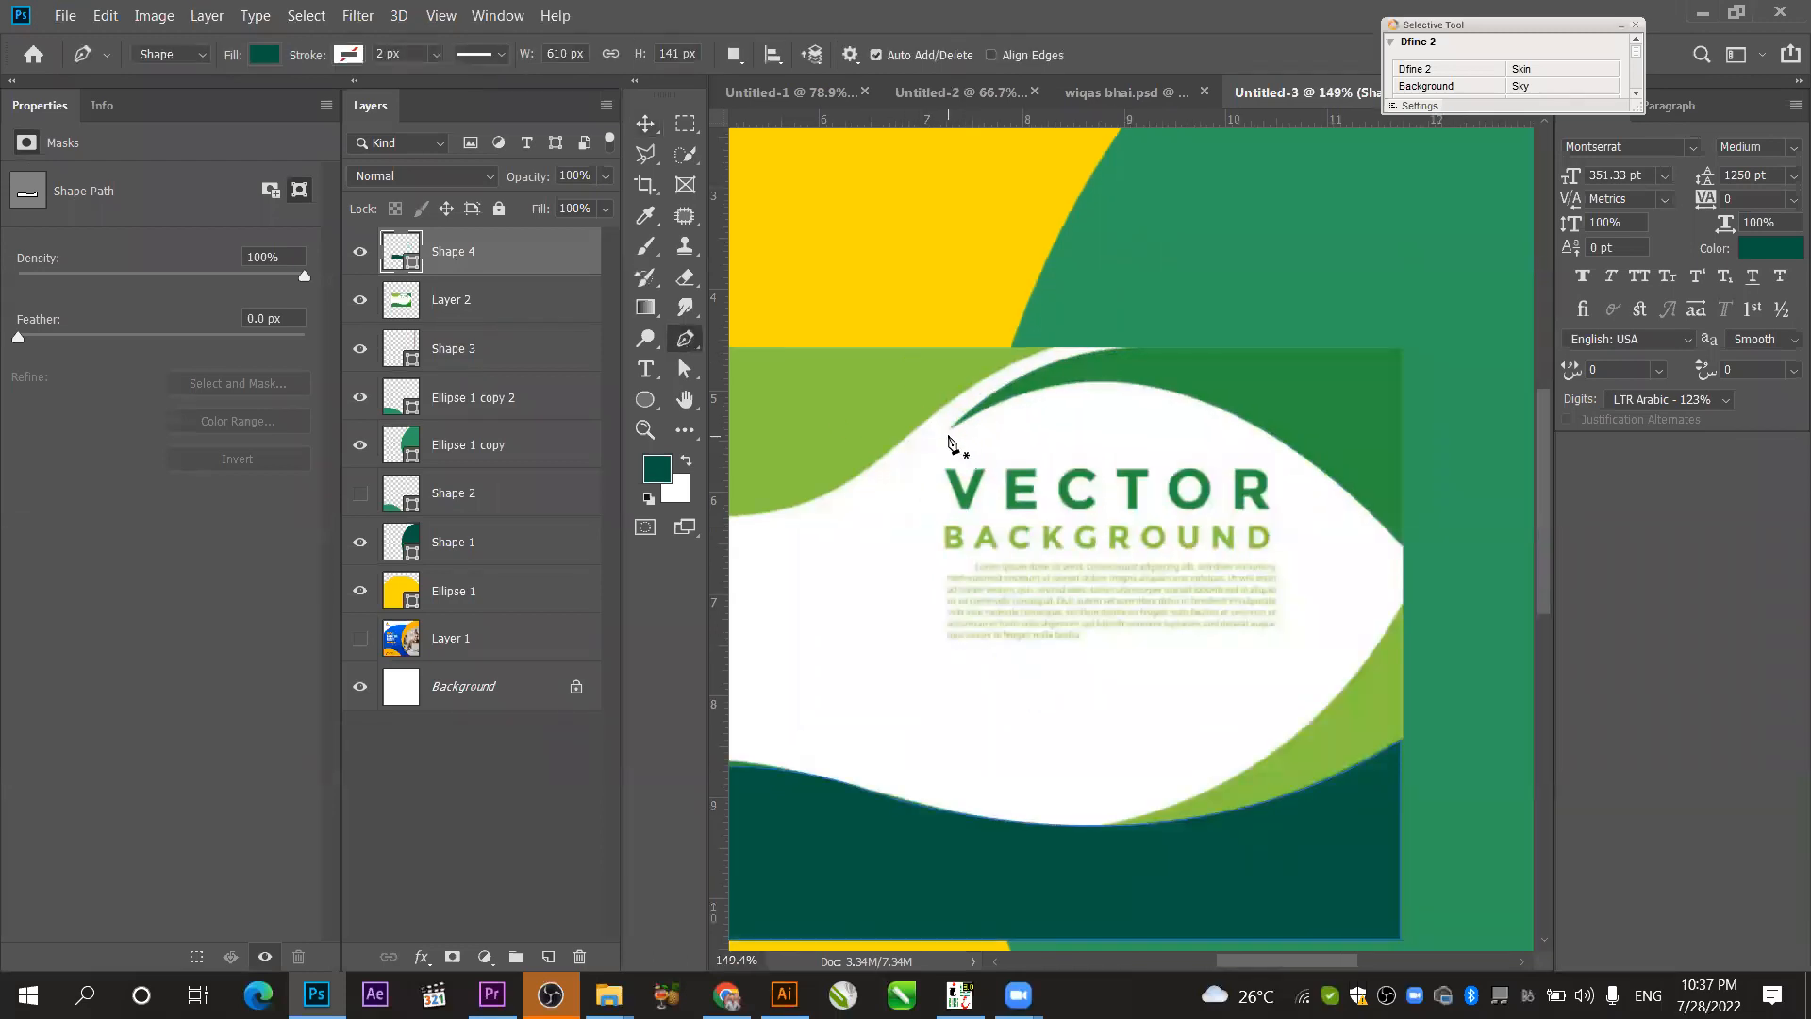
left_click(948, 432)
left_click_drag(1400, 548, 1022, 620)
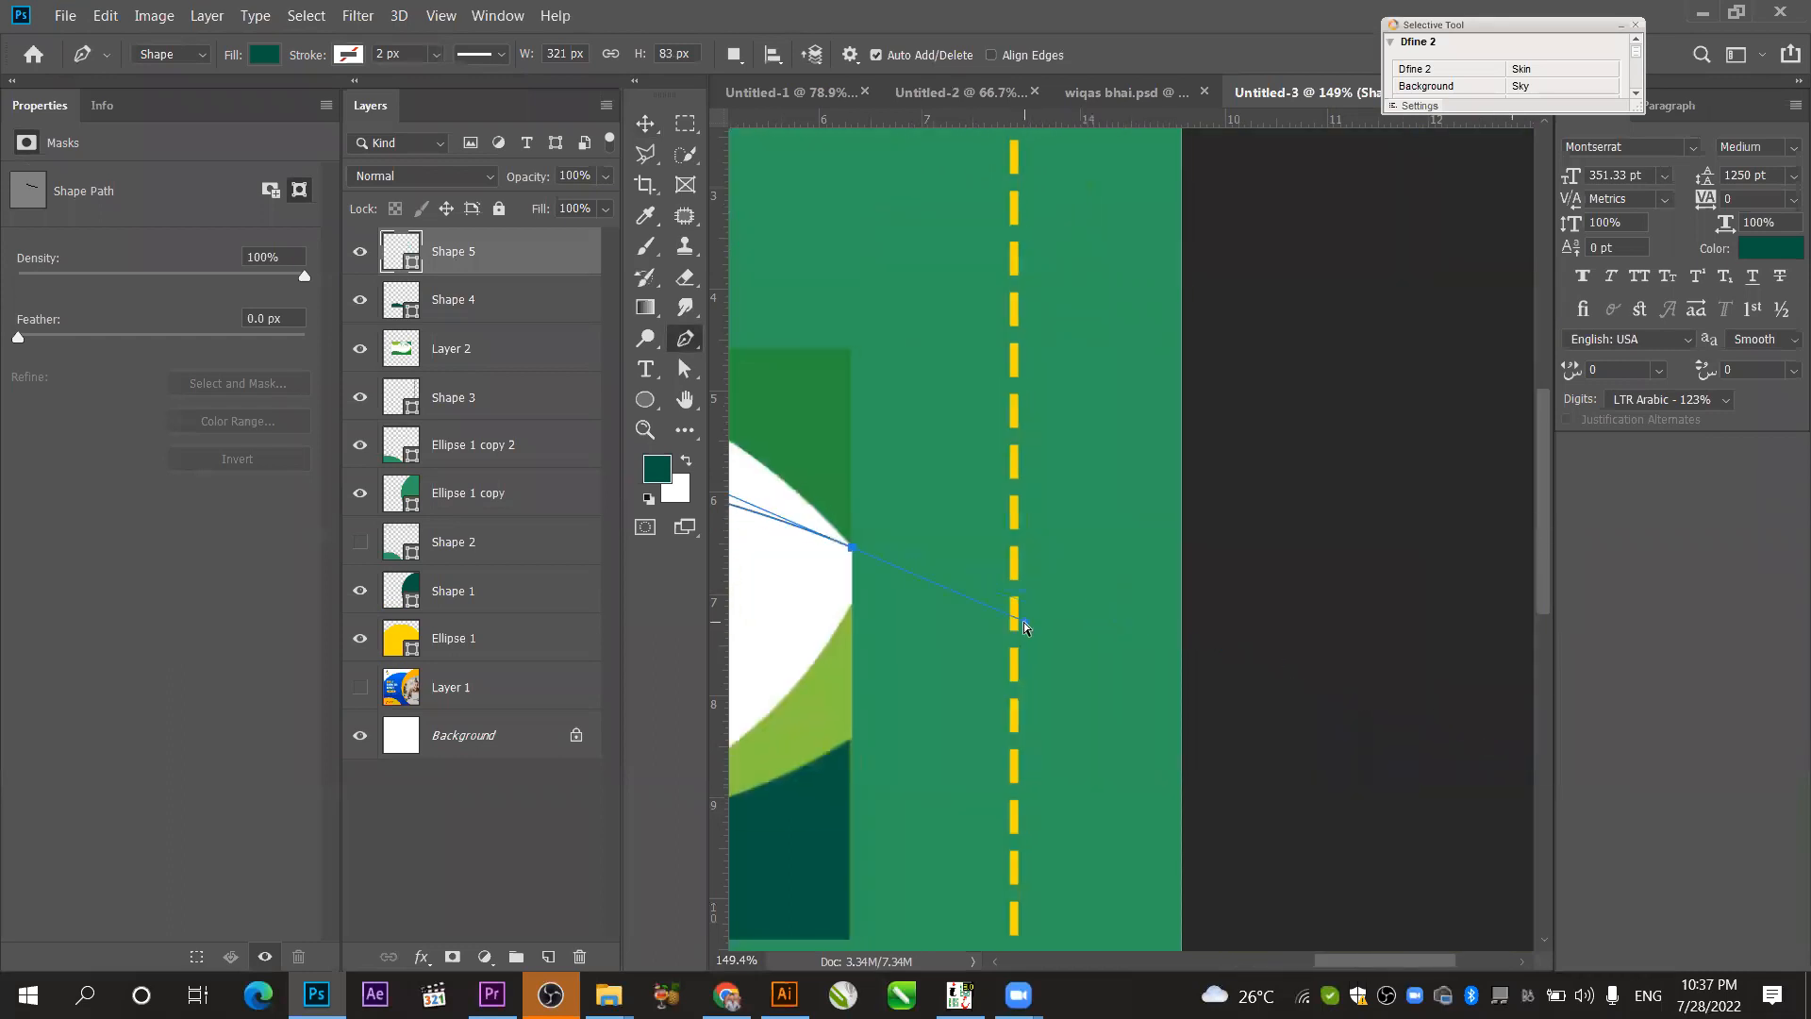
scroll(1049, 503, "down", 2)
left_click_drag(1049, 503, 1407, 584)
left_click_drag(1257, 615, 1451, 827)
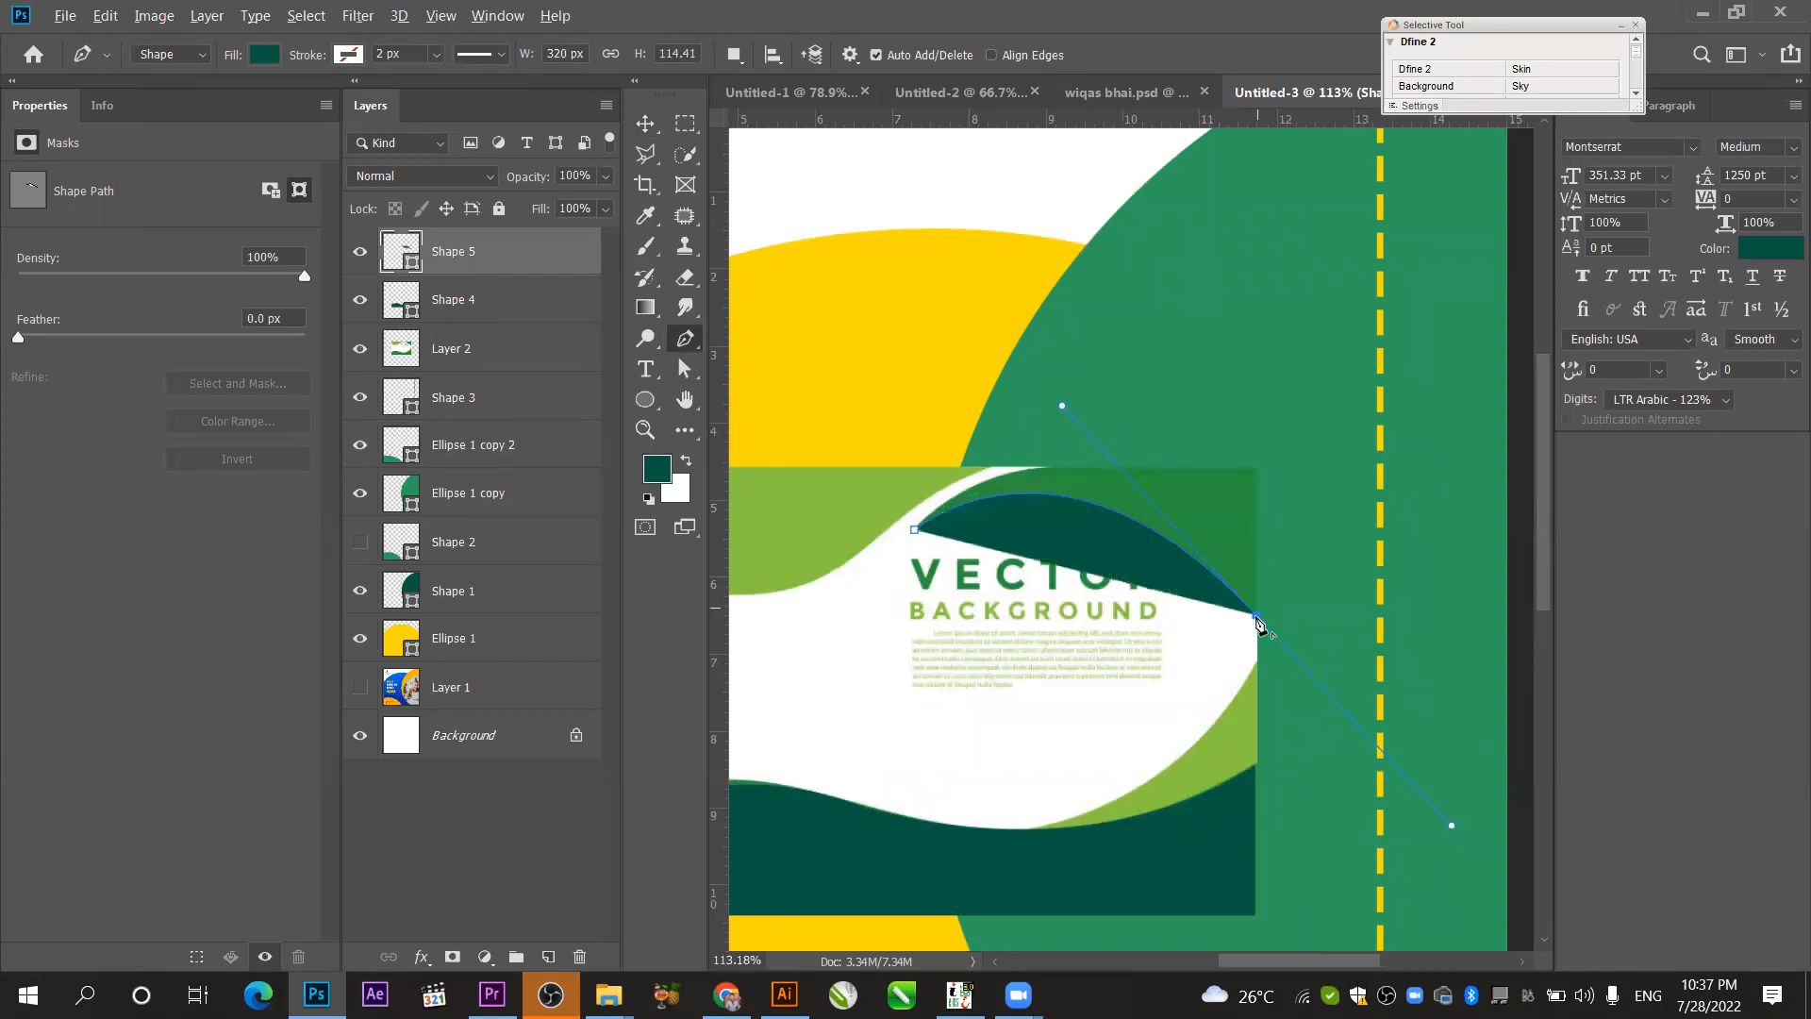
- Break the curve's outgoing handle and add straight segments through the image's top-right corner to where the swoosh meets the top edge
left_click(1257, 618)
left_click(1255, 472)
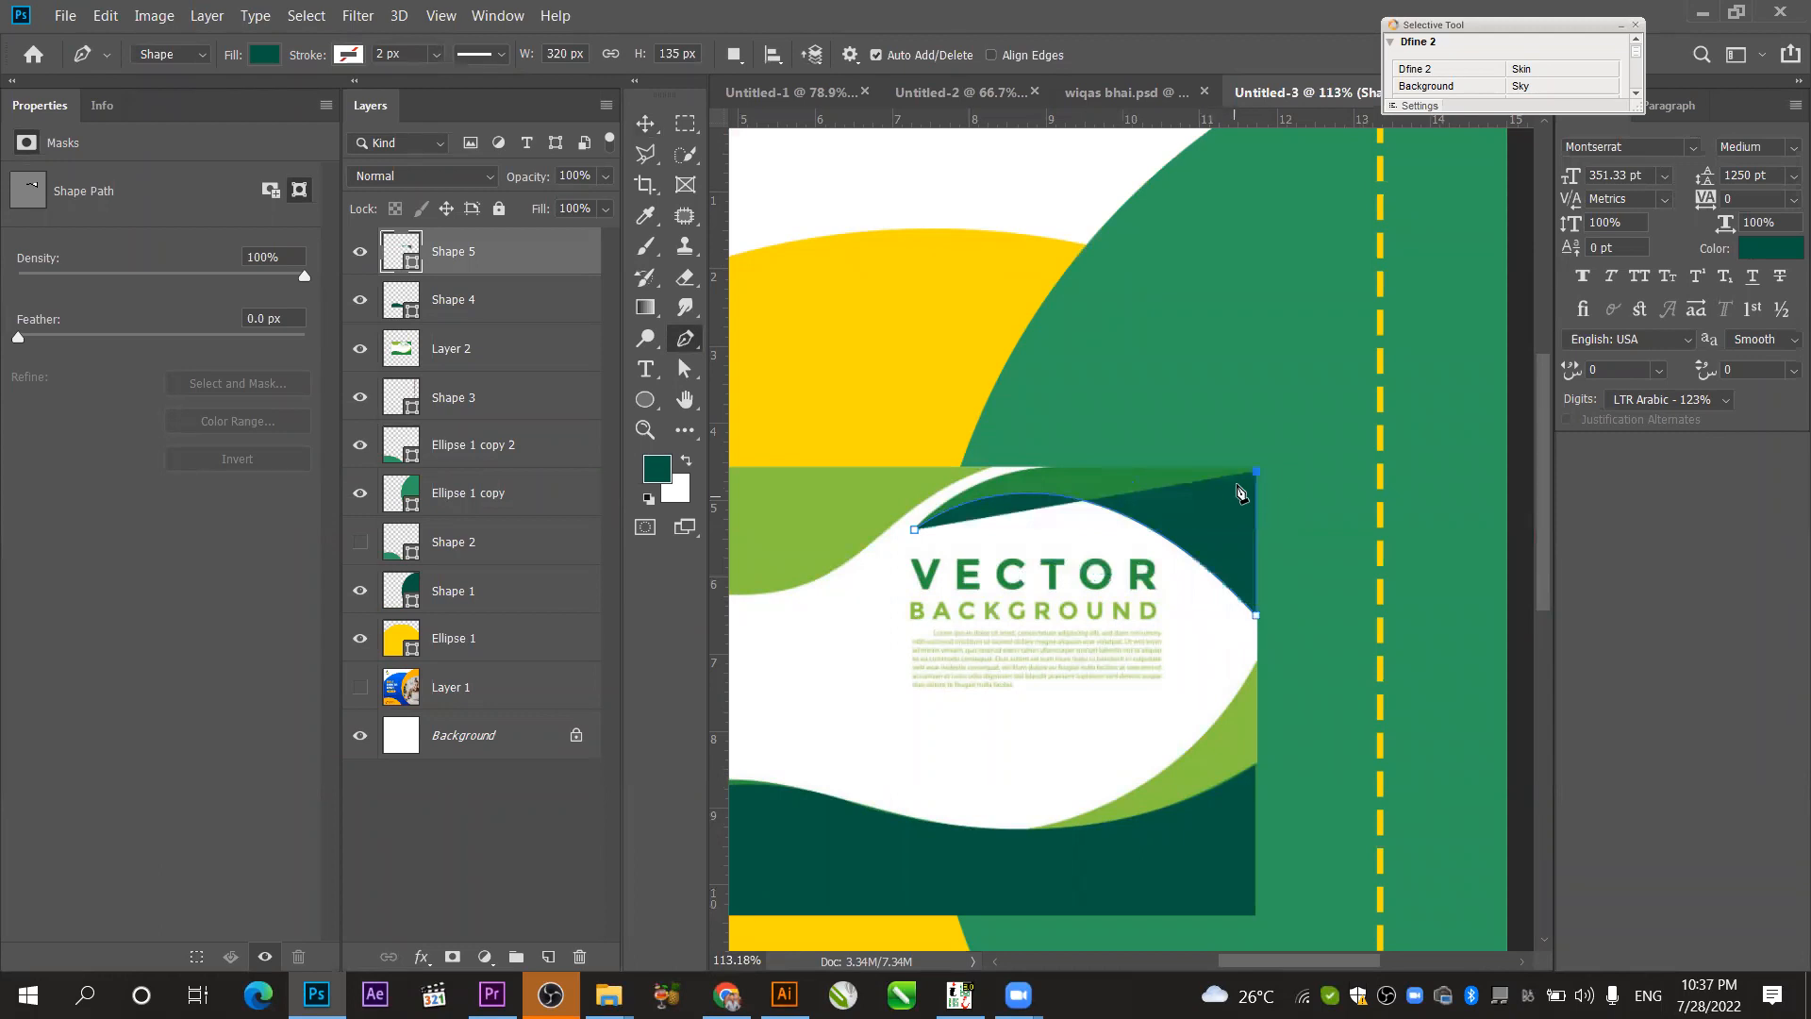
left_click(1055, 472)
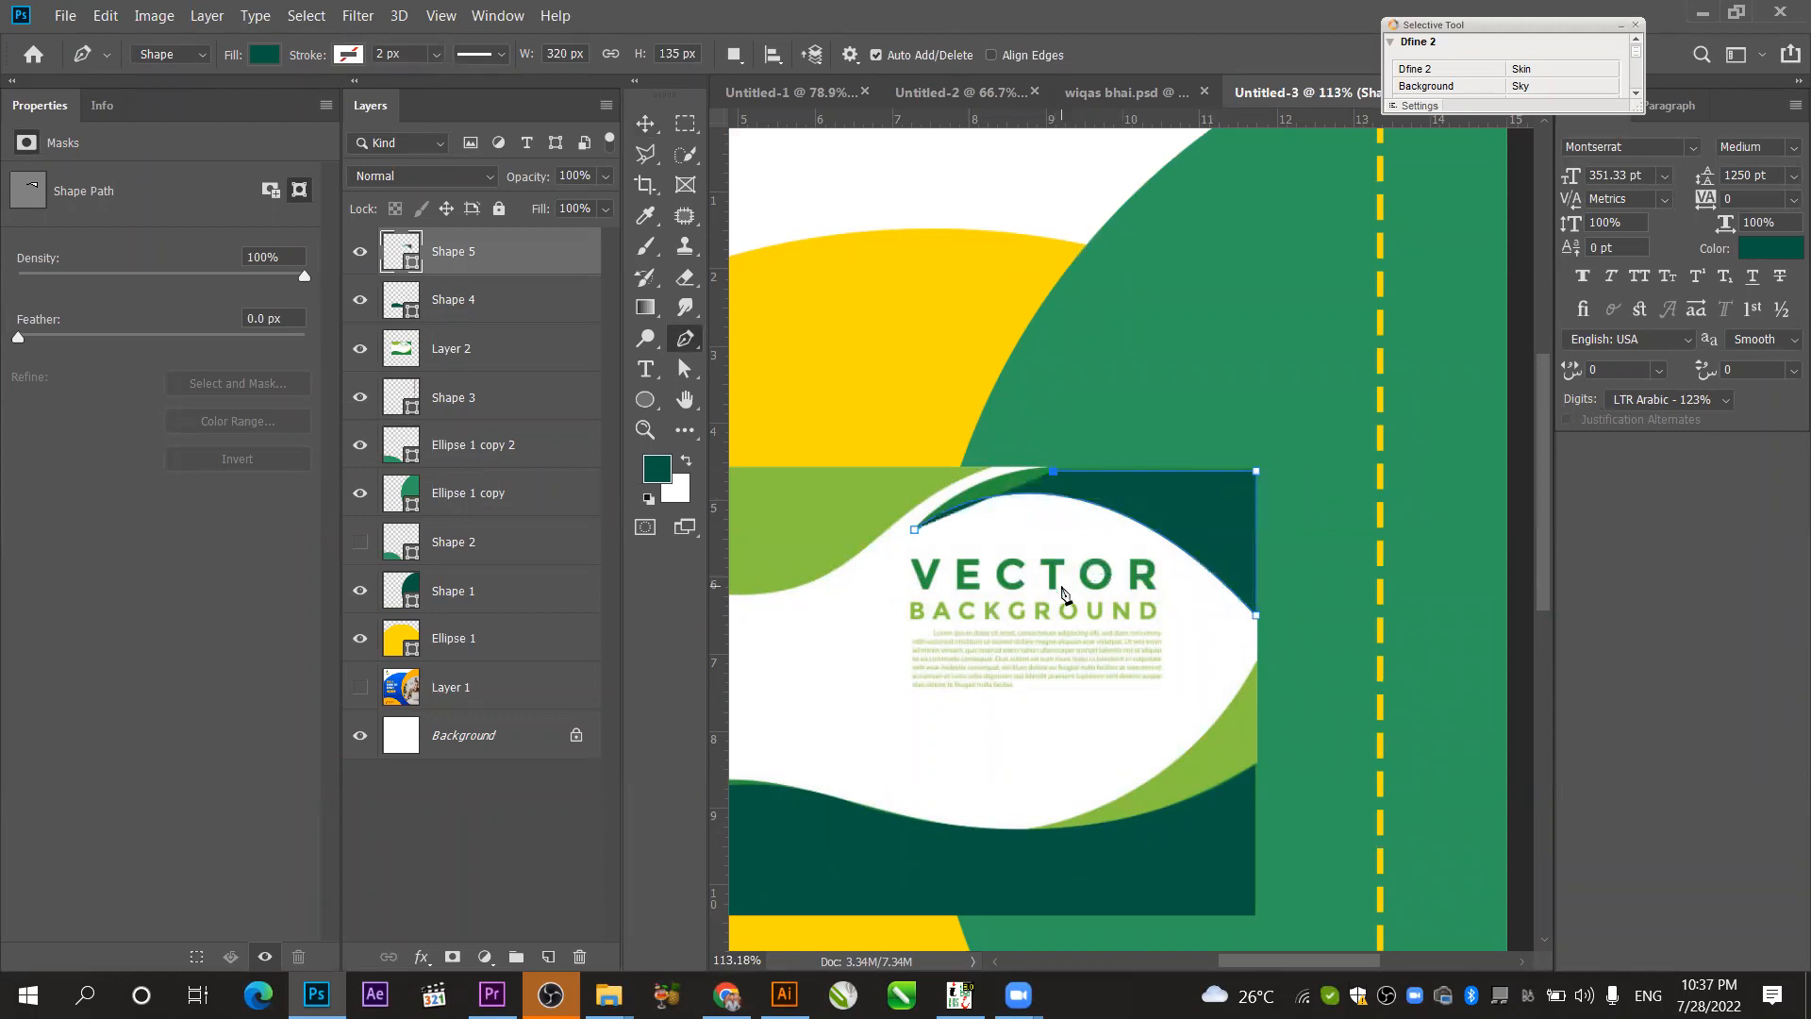
- Try to close the path at the swoosh's tip with a curved segment
scroll(915, 534, "up", 1)
scroll(915, 540, "up", 2)
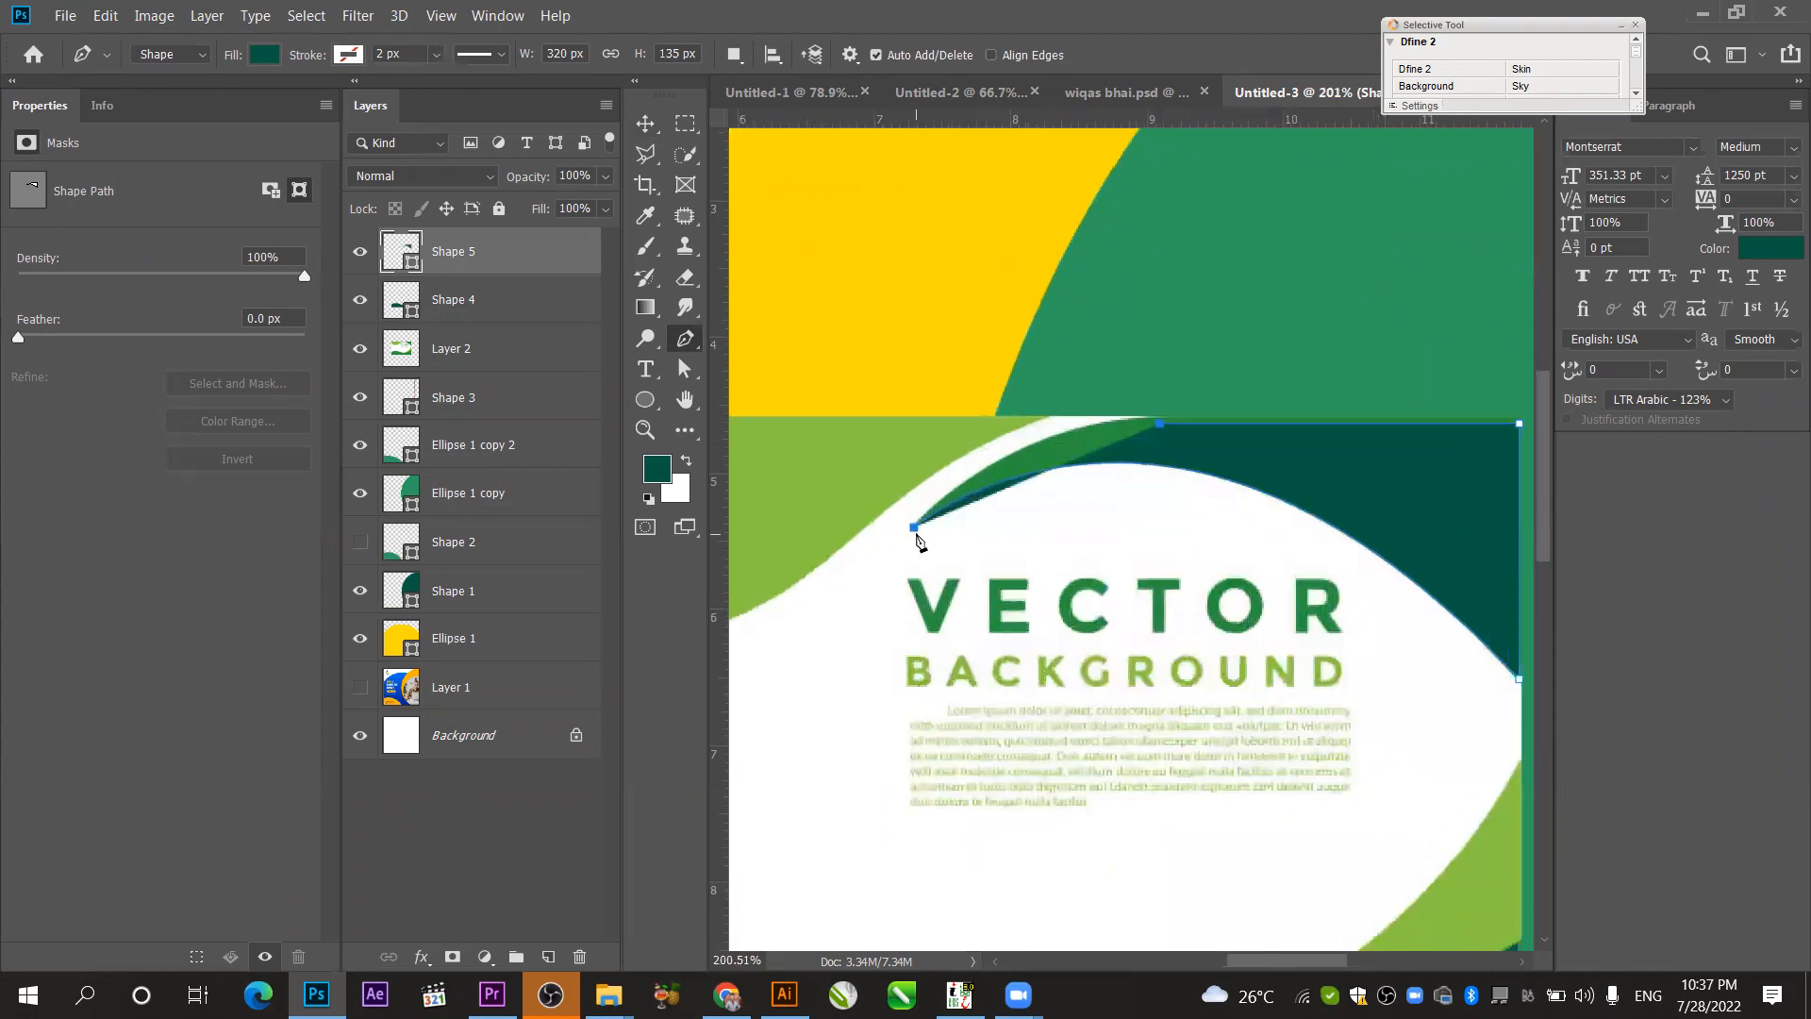
scroll(917, 539, "up", 3)
left_click_drag(903, 634, 1080, 766)
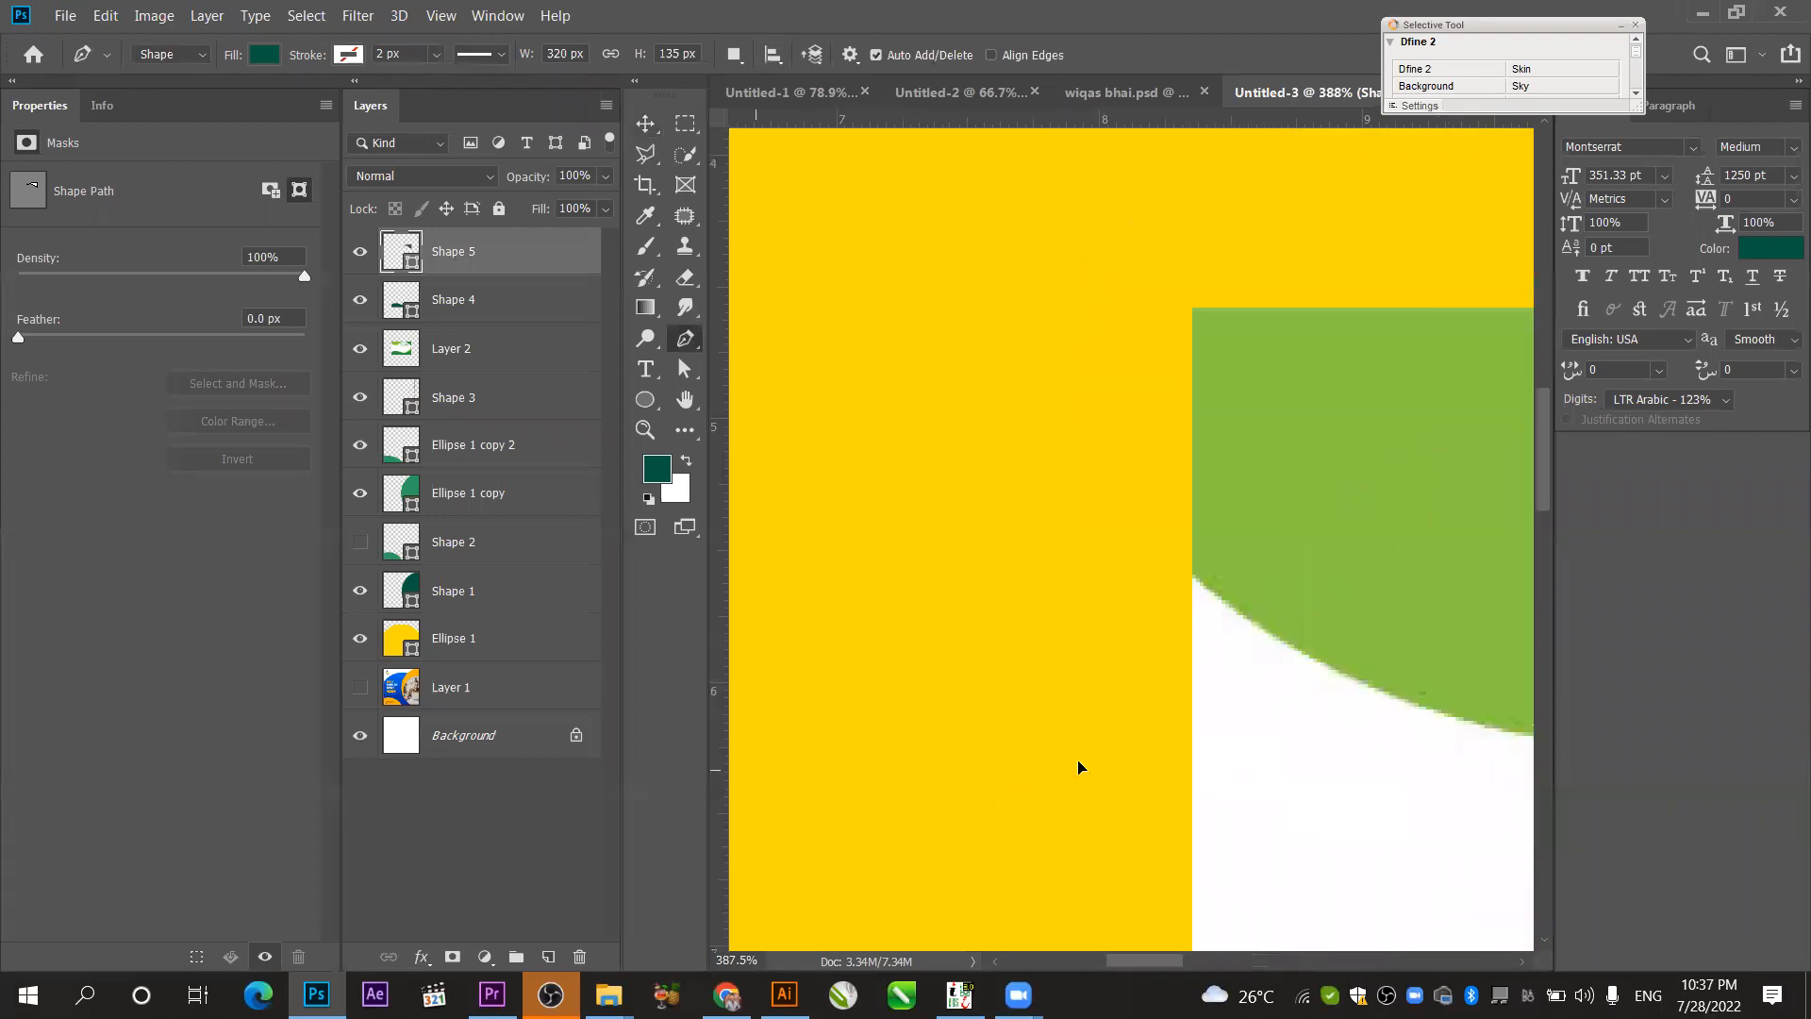
left_click_drag(1310, 635, 634, 376)
scroll(1003, 388, "down", 8)
scroll(1425, 251, "up", 3)
left_click_drag(1381, 256, 1147, 359)
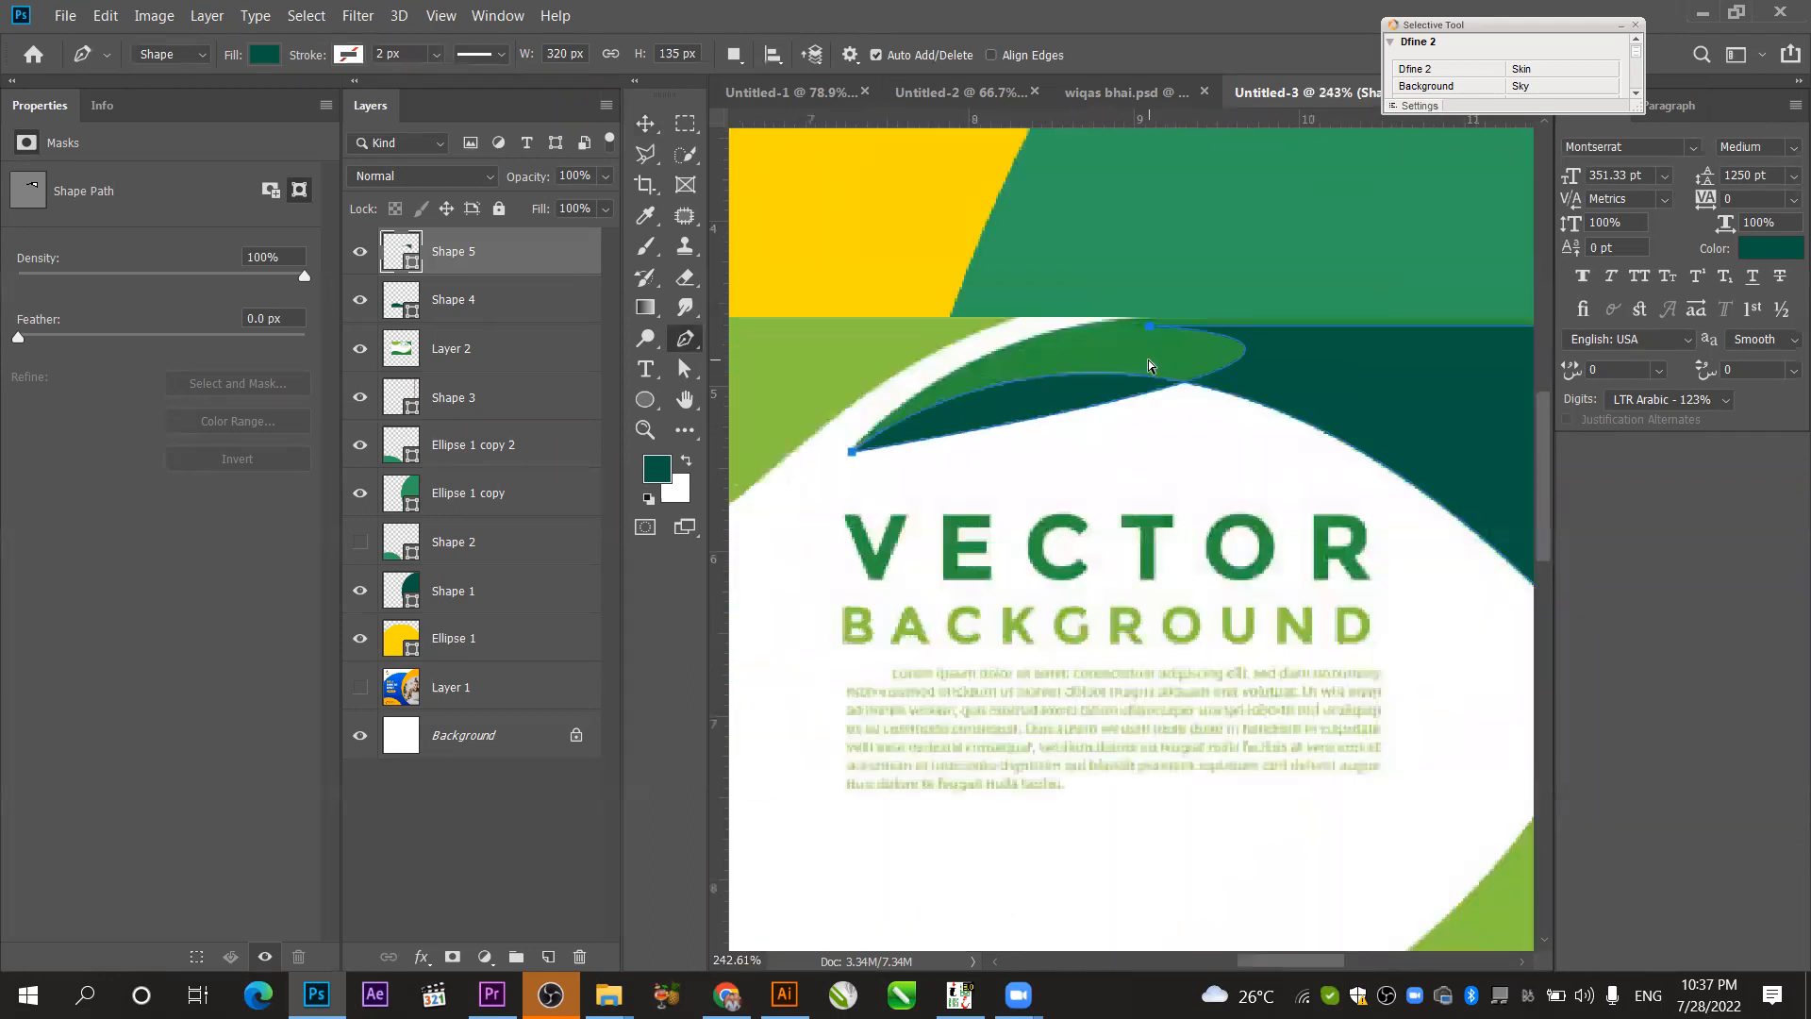
- Close the path at the swoosh's tip with a curve that follows its upper edge, and leave the Pen tool
left_click(1149, 328)
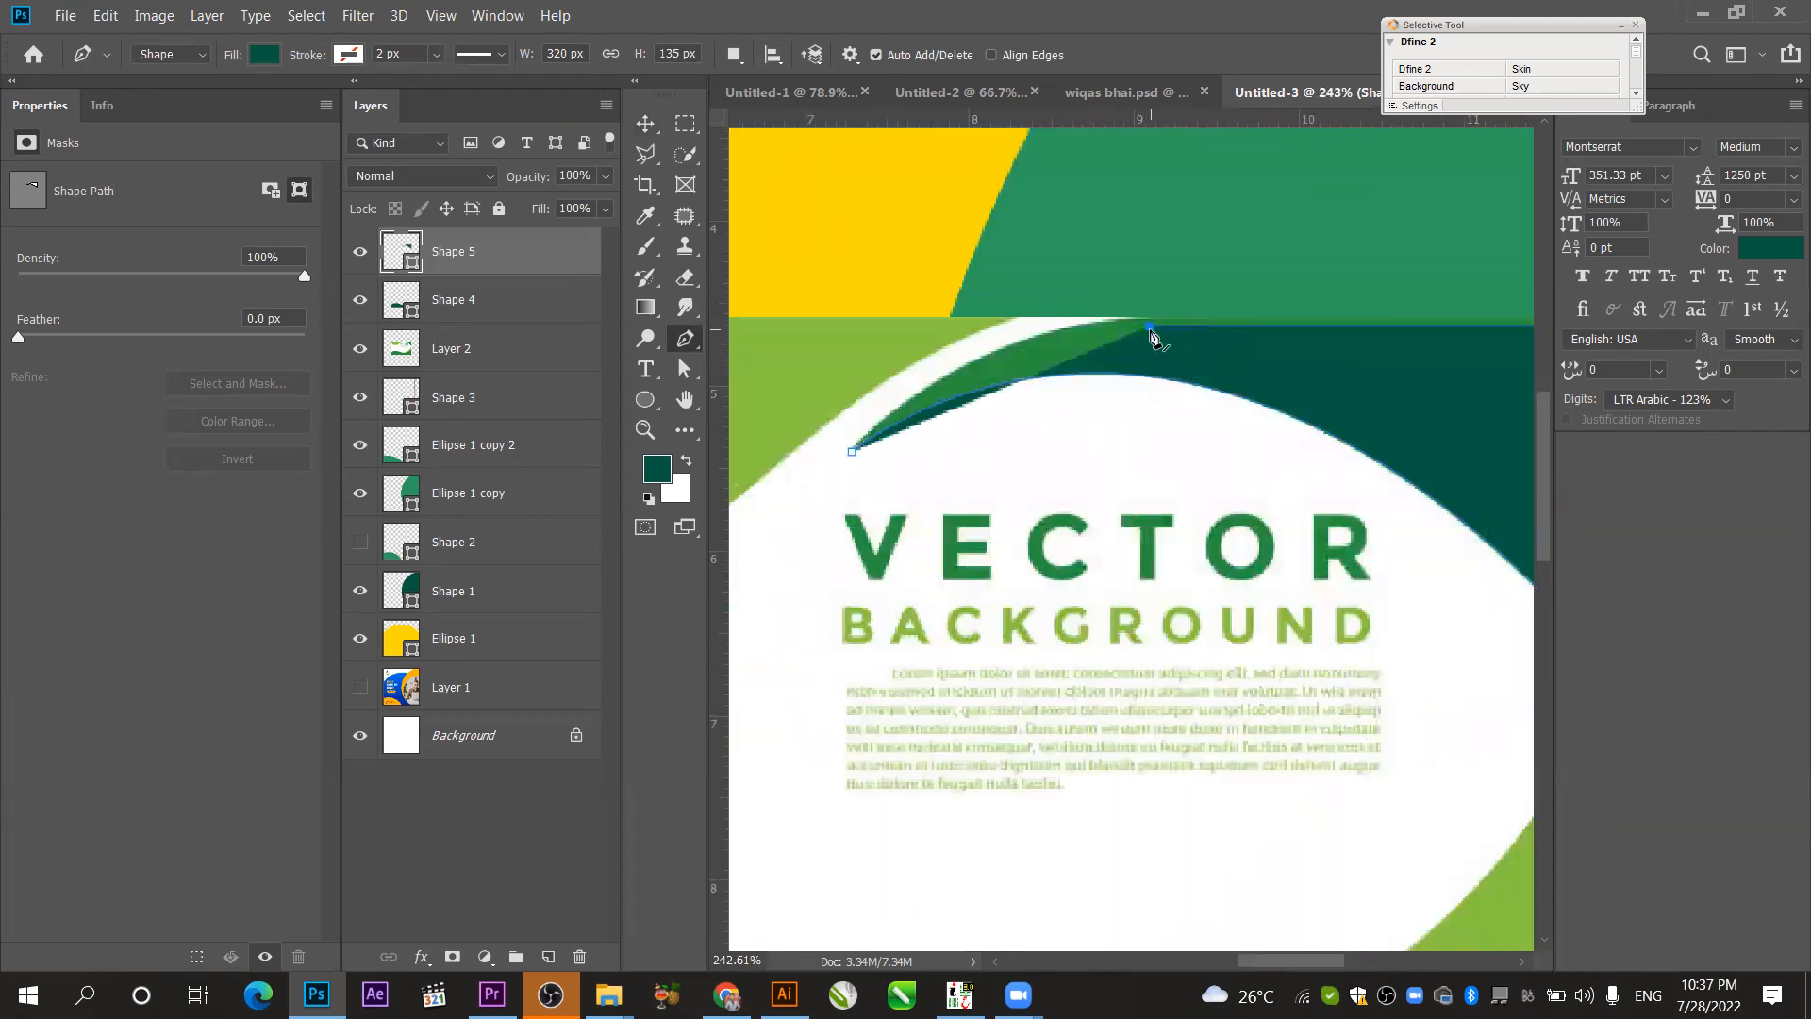
left_click_drag(852, 452, 734, 592)
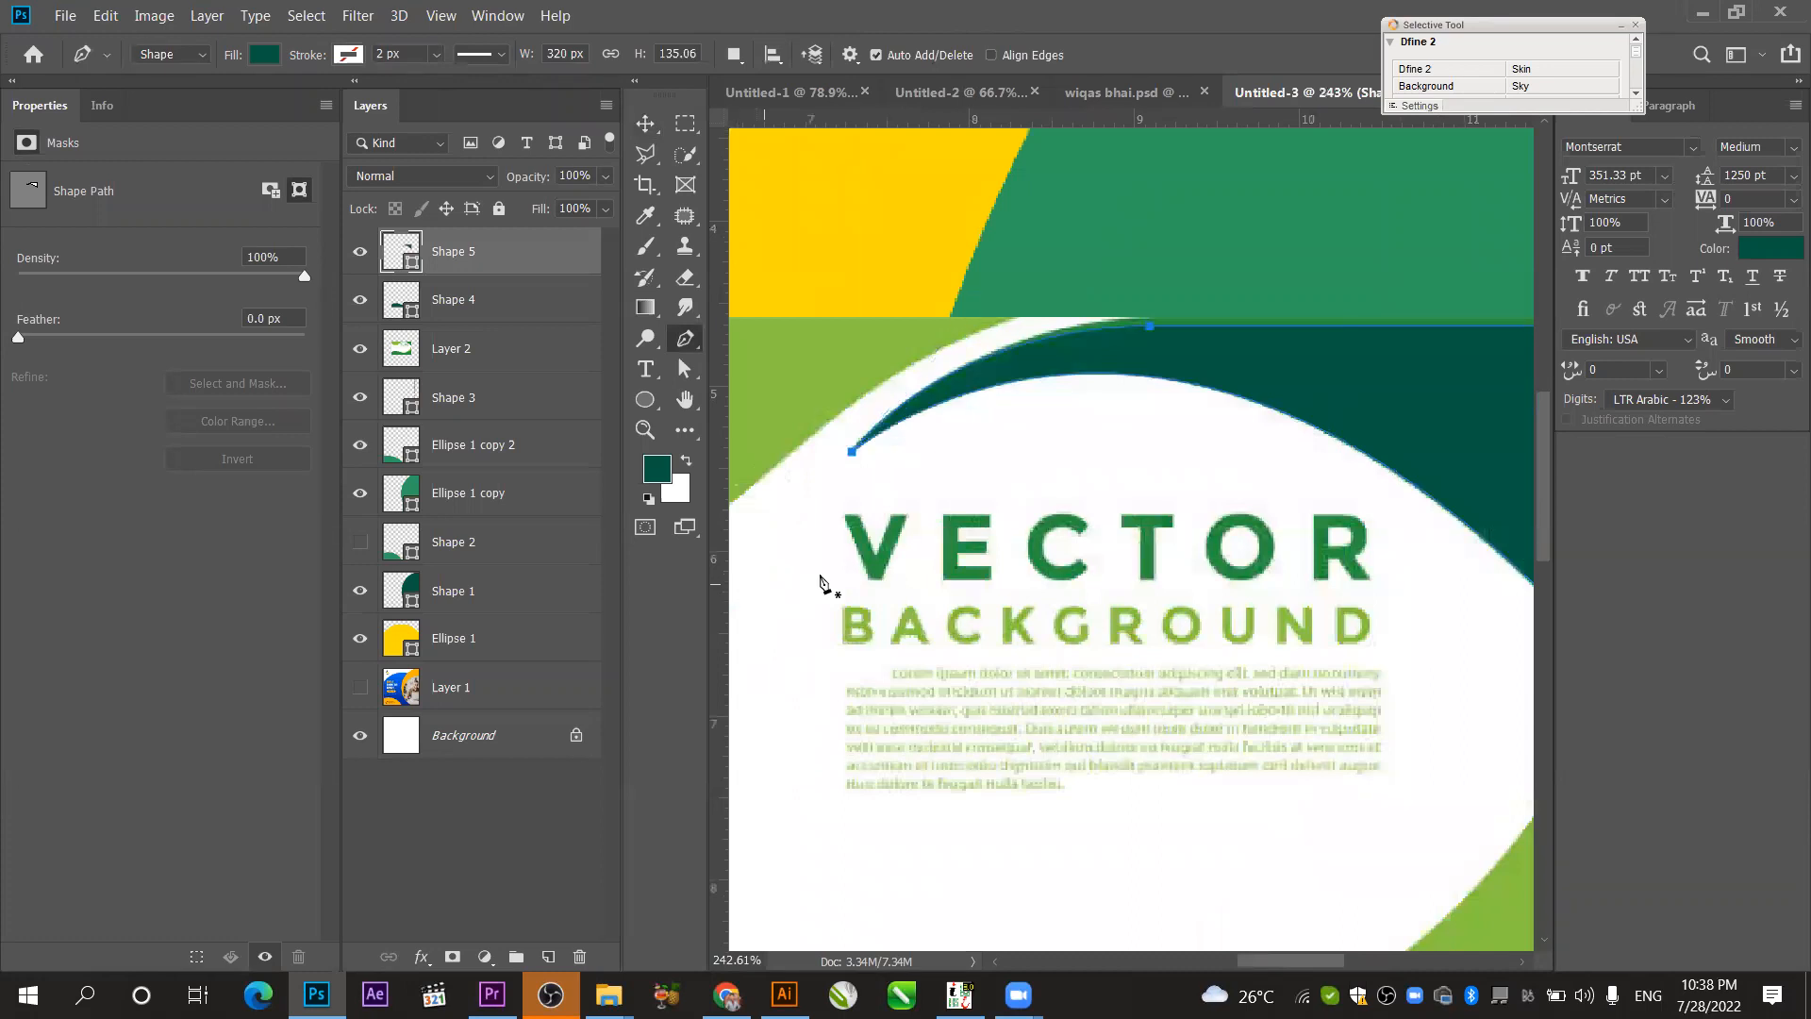
scroll(1170, 413, "down", 3)
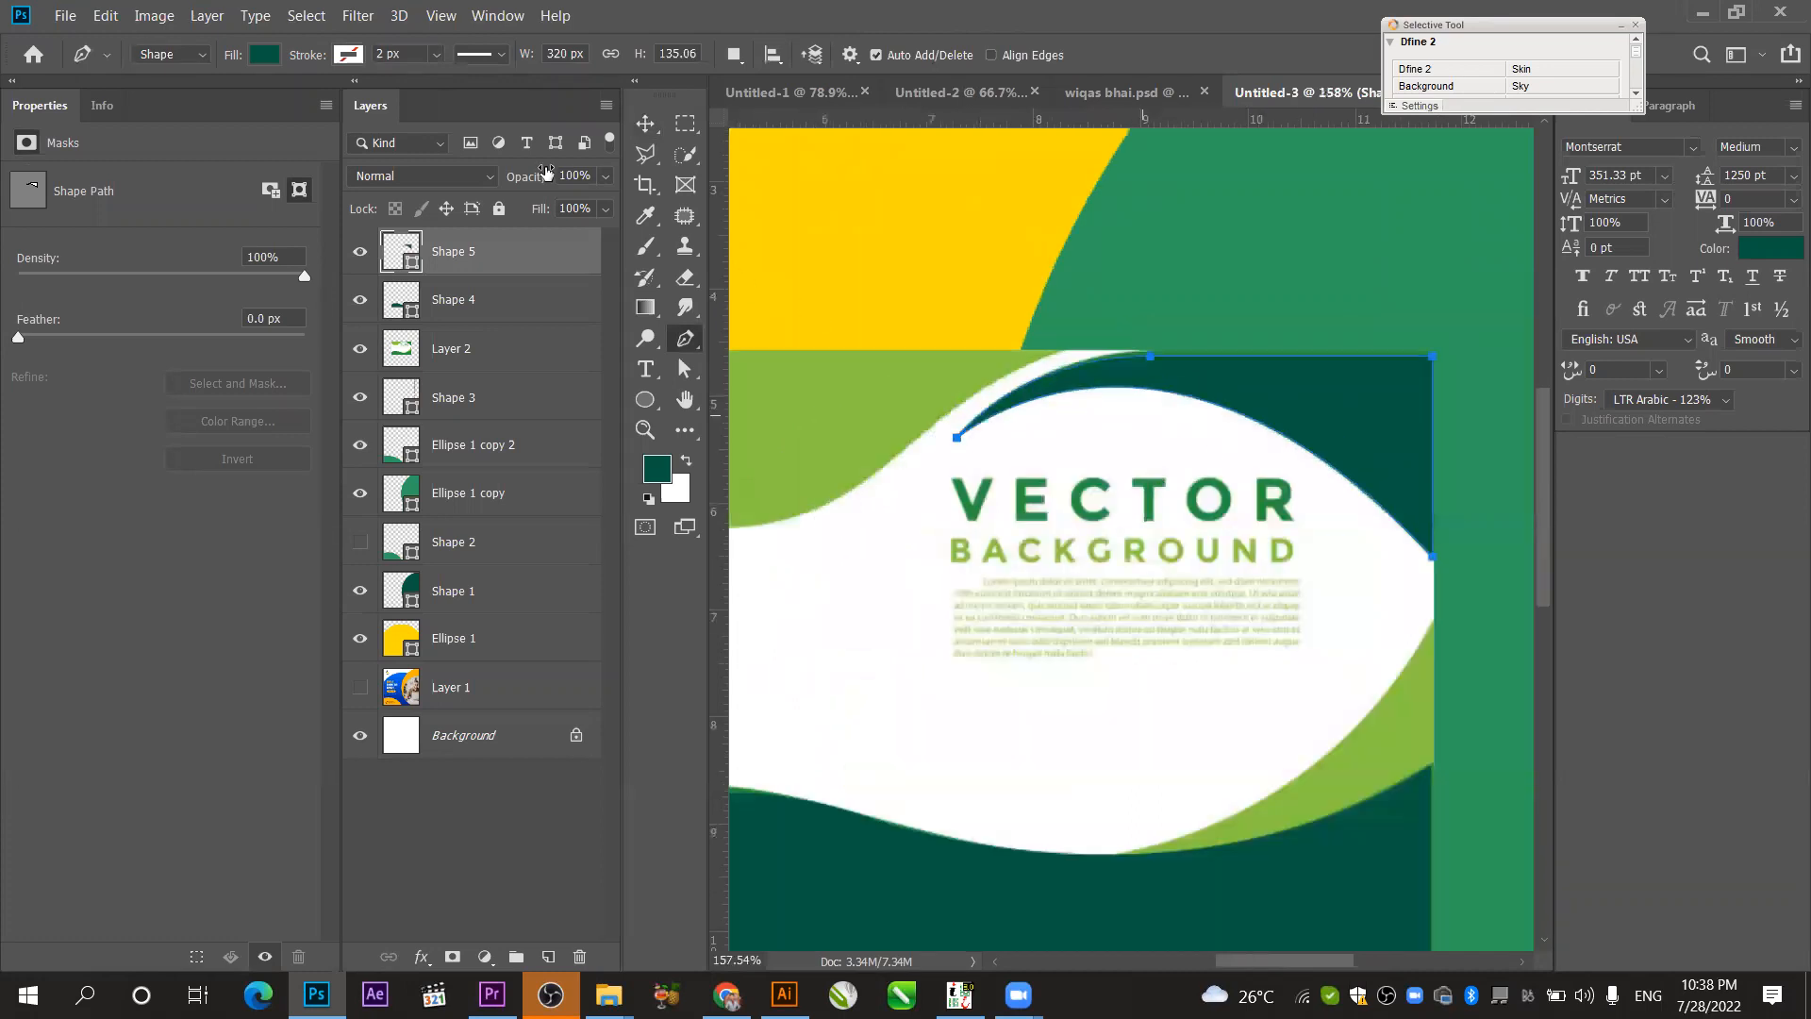
left_click(646, 123)
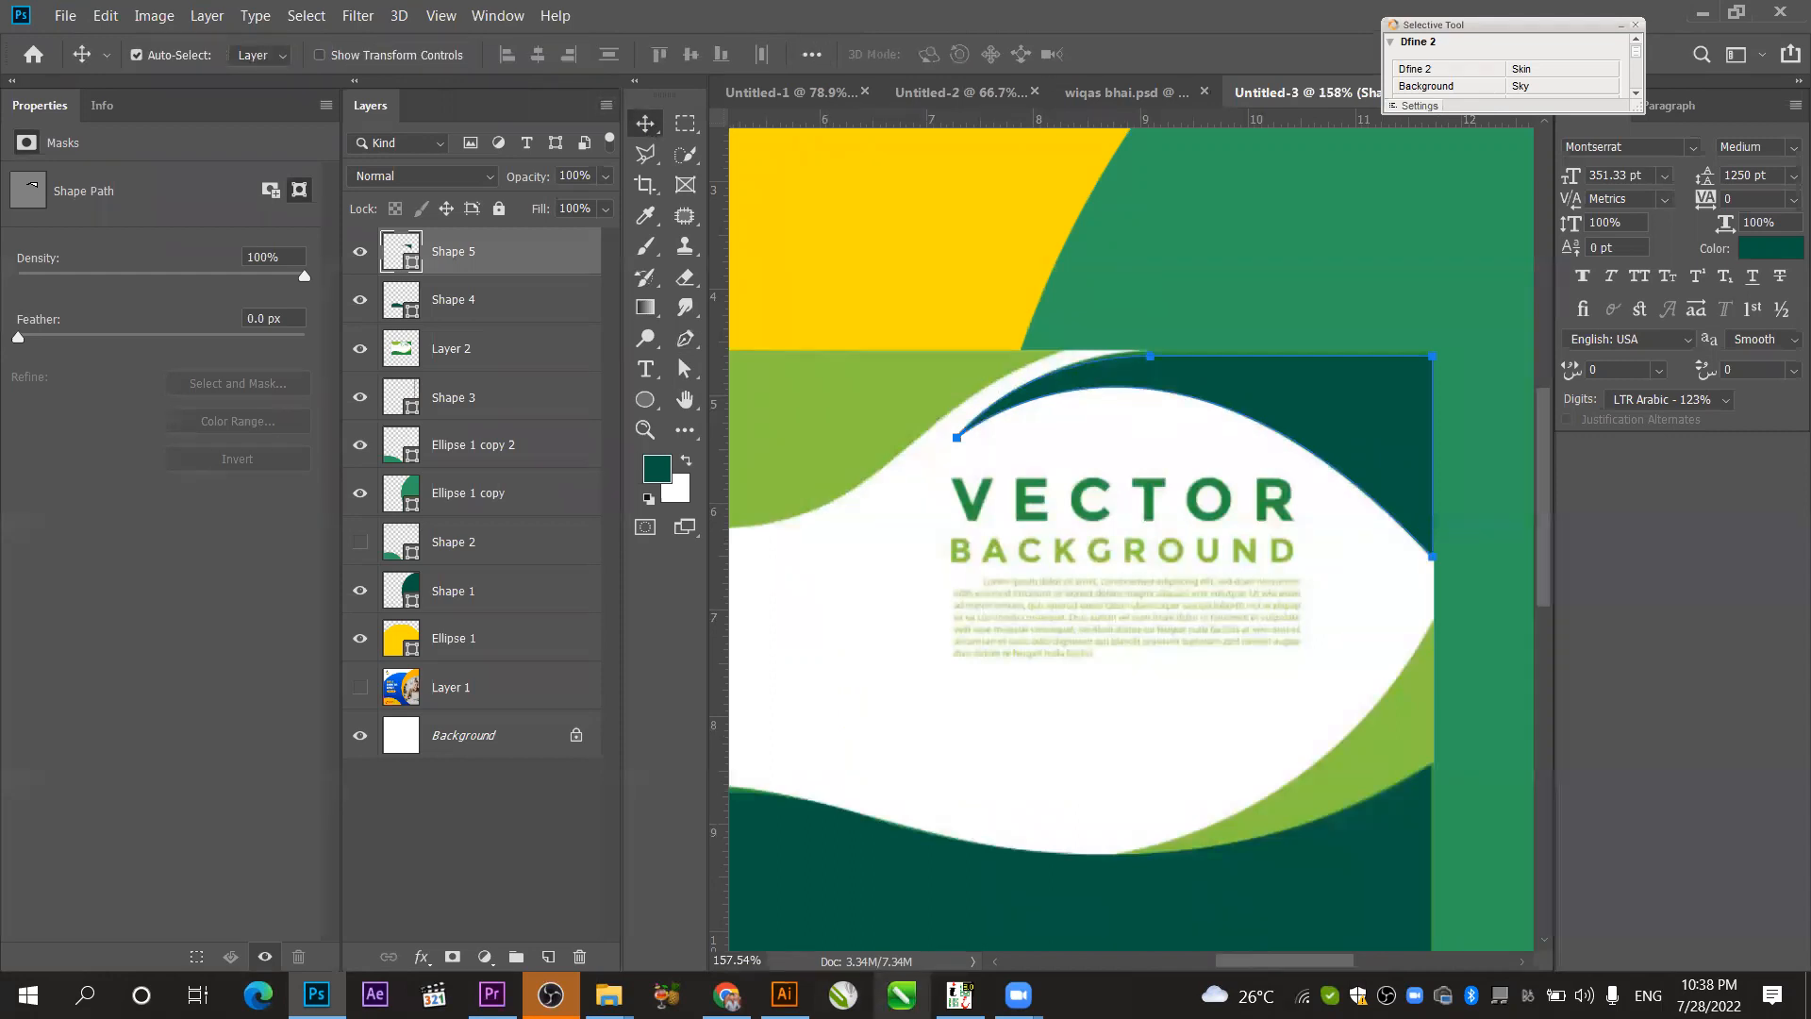
left_click(1018, 996)
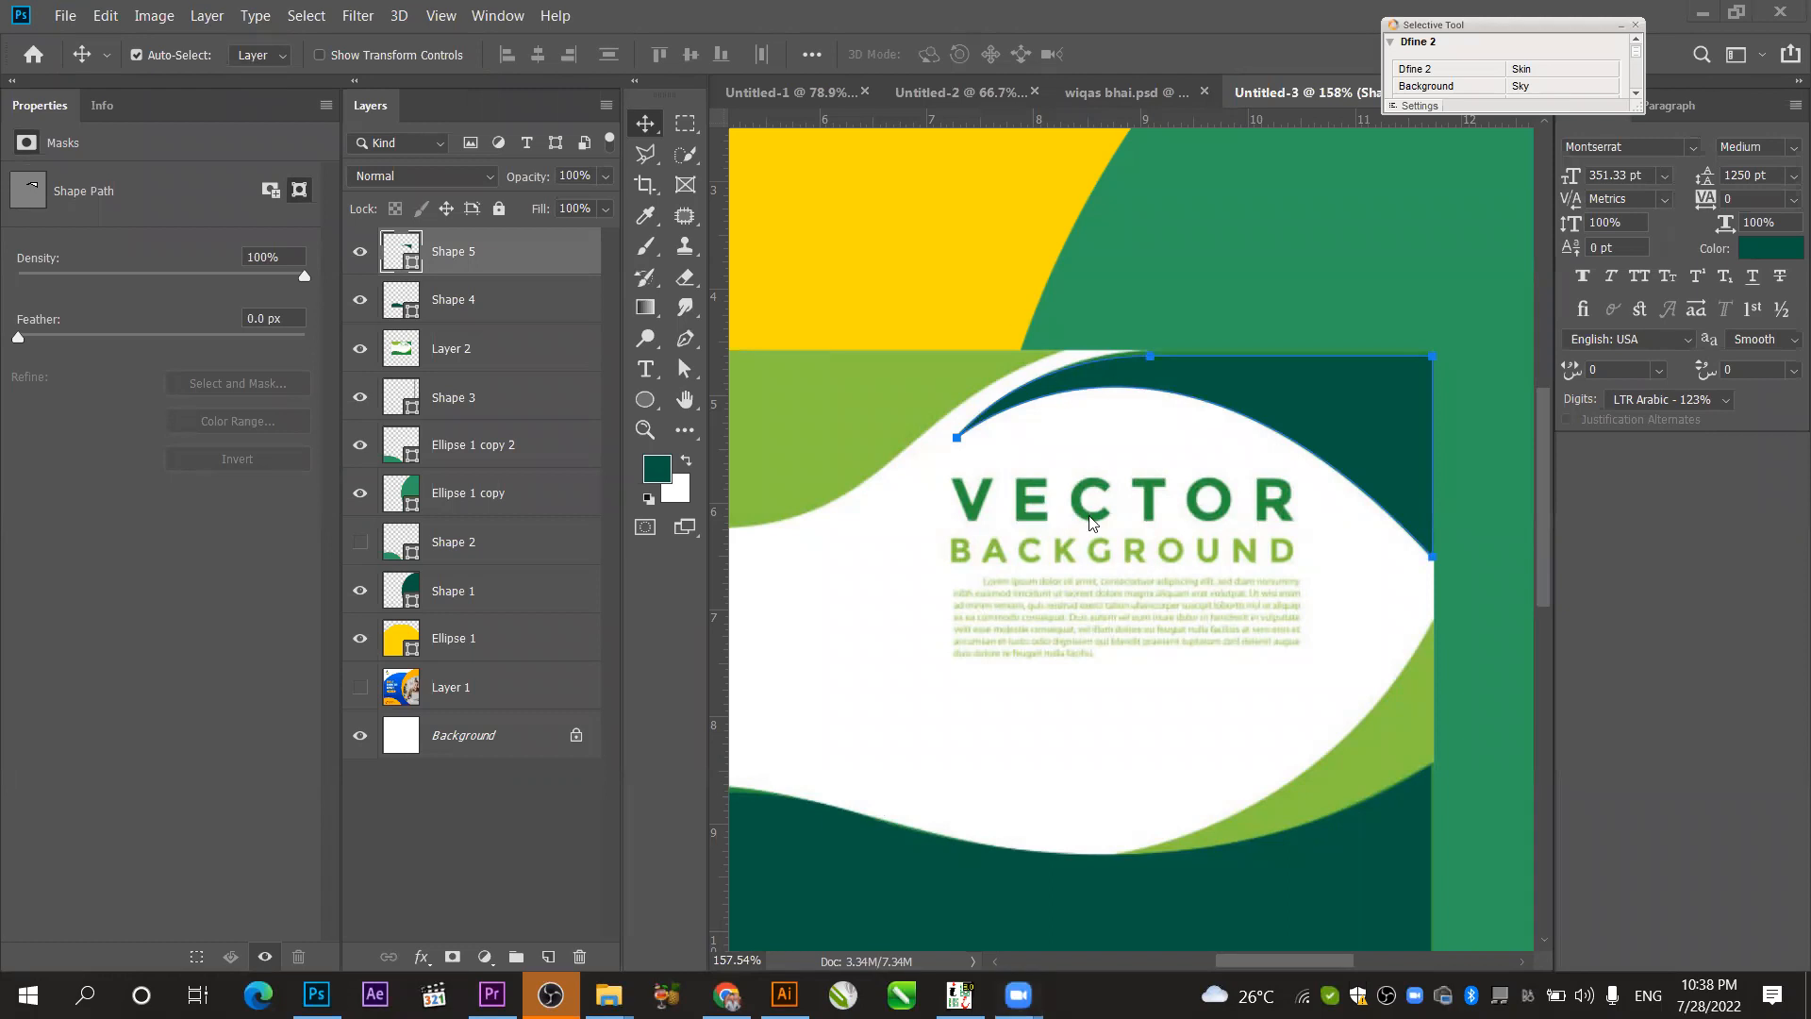
scroll(1013, 628, "down", 3)
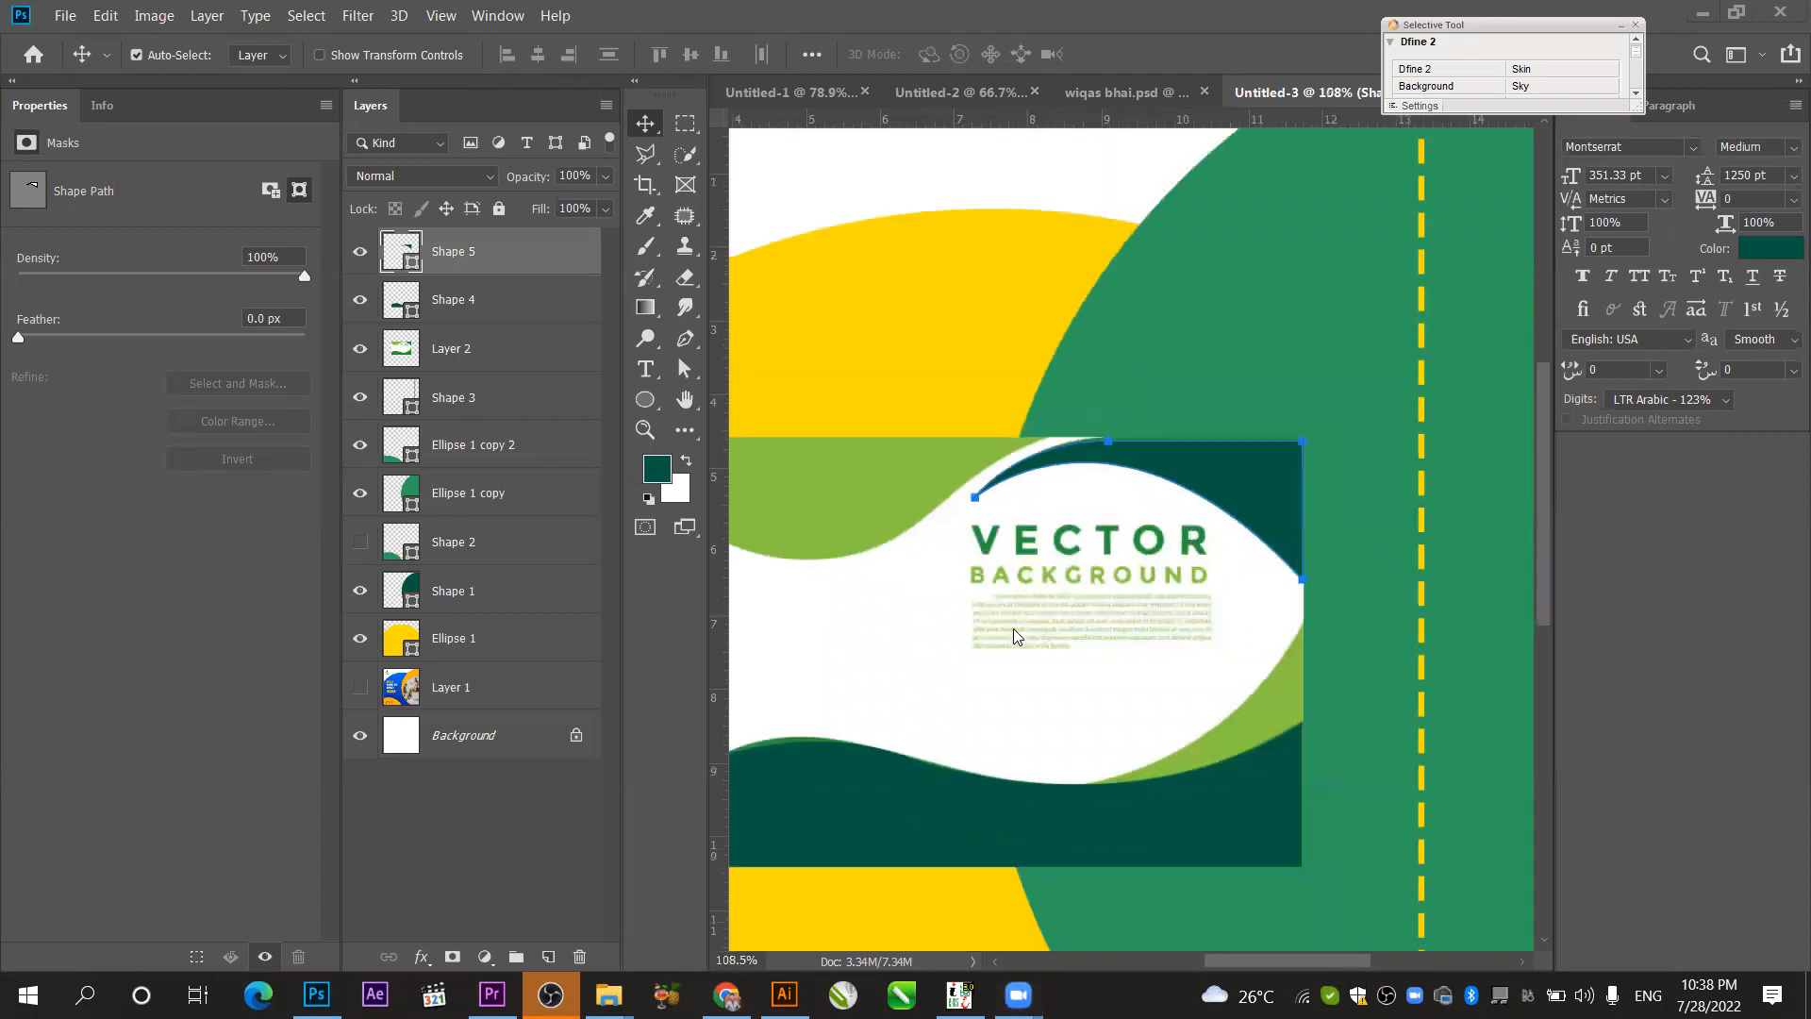
mouse_move(1017, 995)
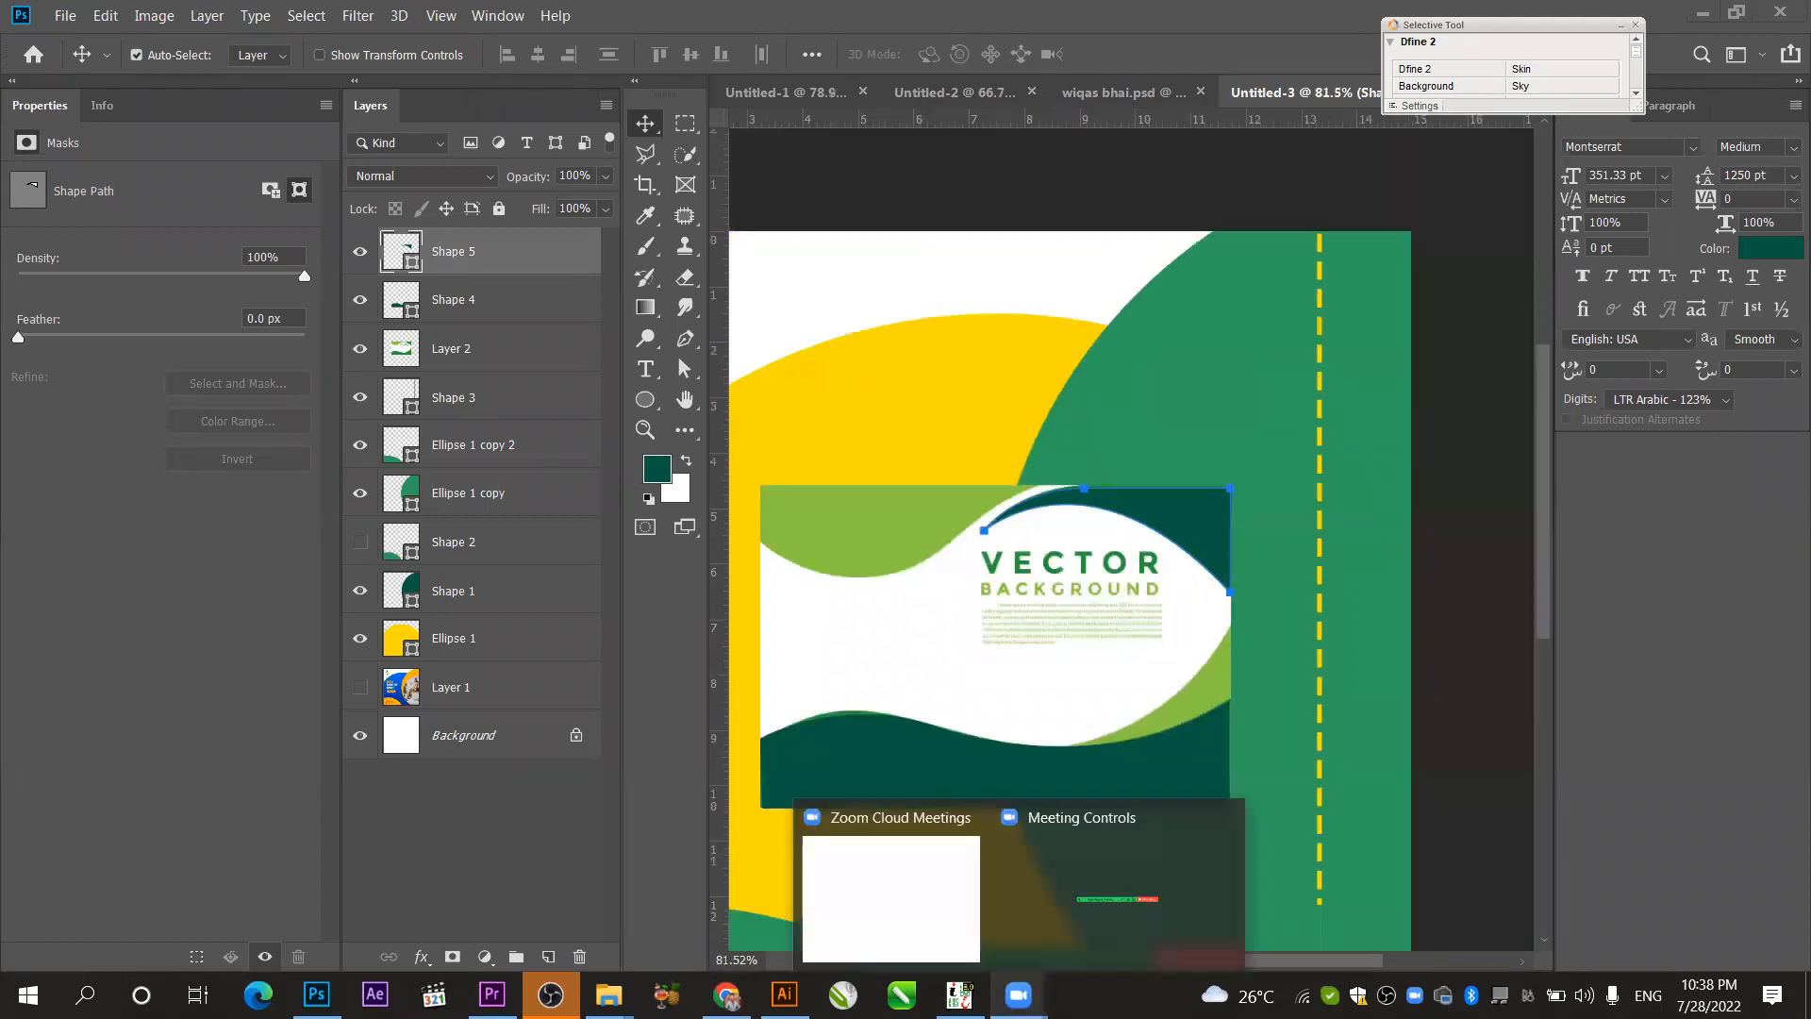